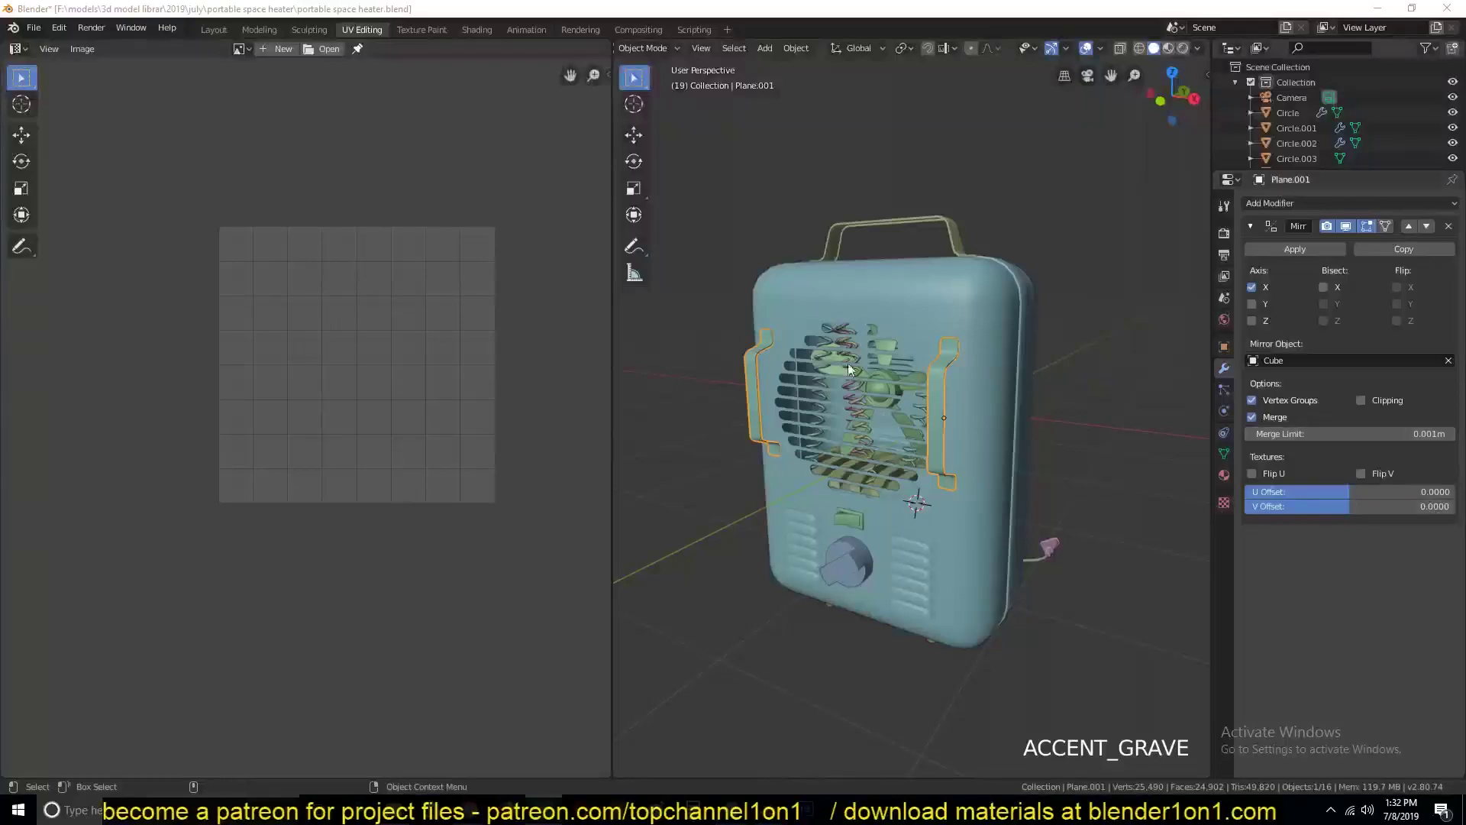
Select the heater body, hide the other parts with Shift+H, then unhide everything and deselect.
left_click(939, 208)
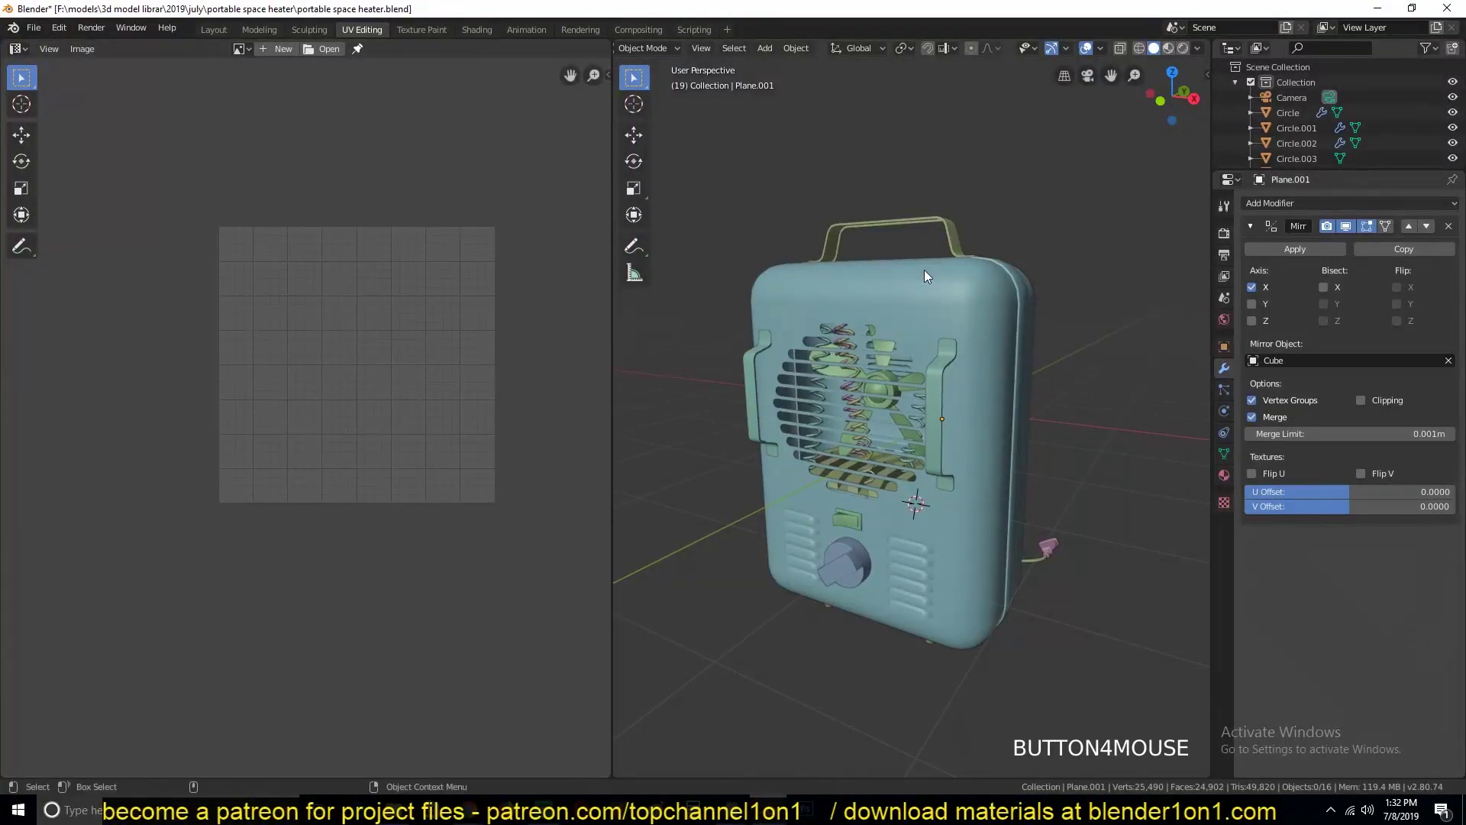
middle_click_drag(920, 245, 797, 328)
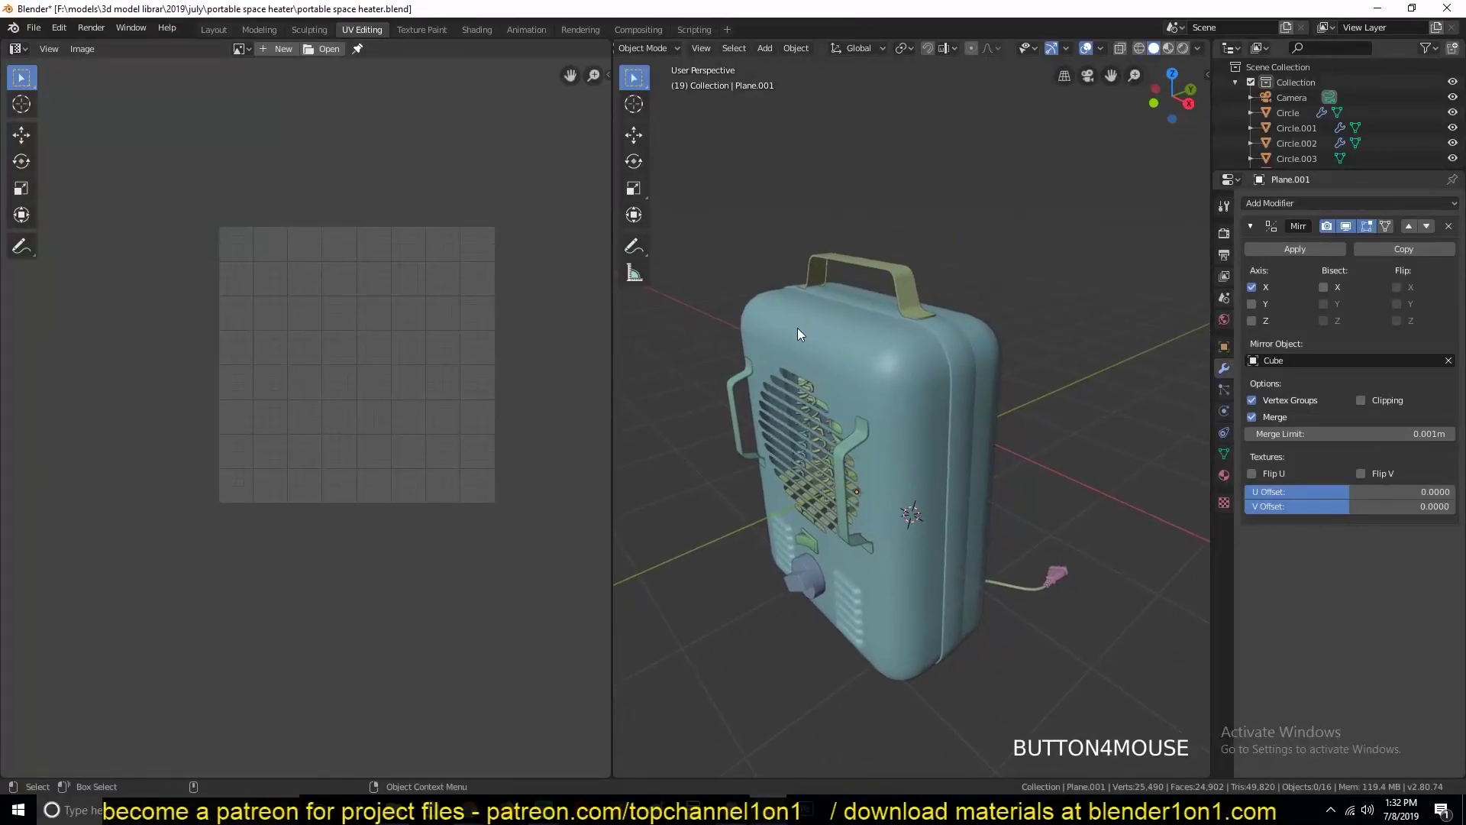
key("grave")
left_click(933, 350)
key("grave")
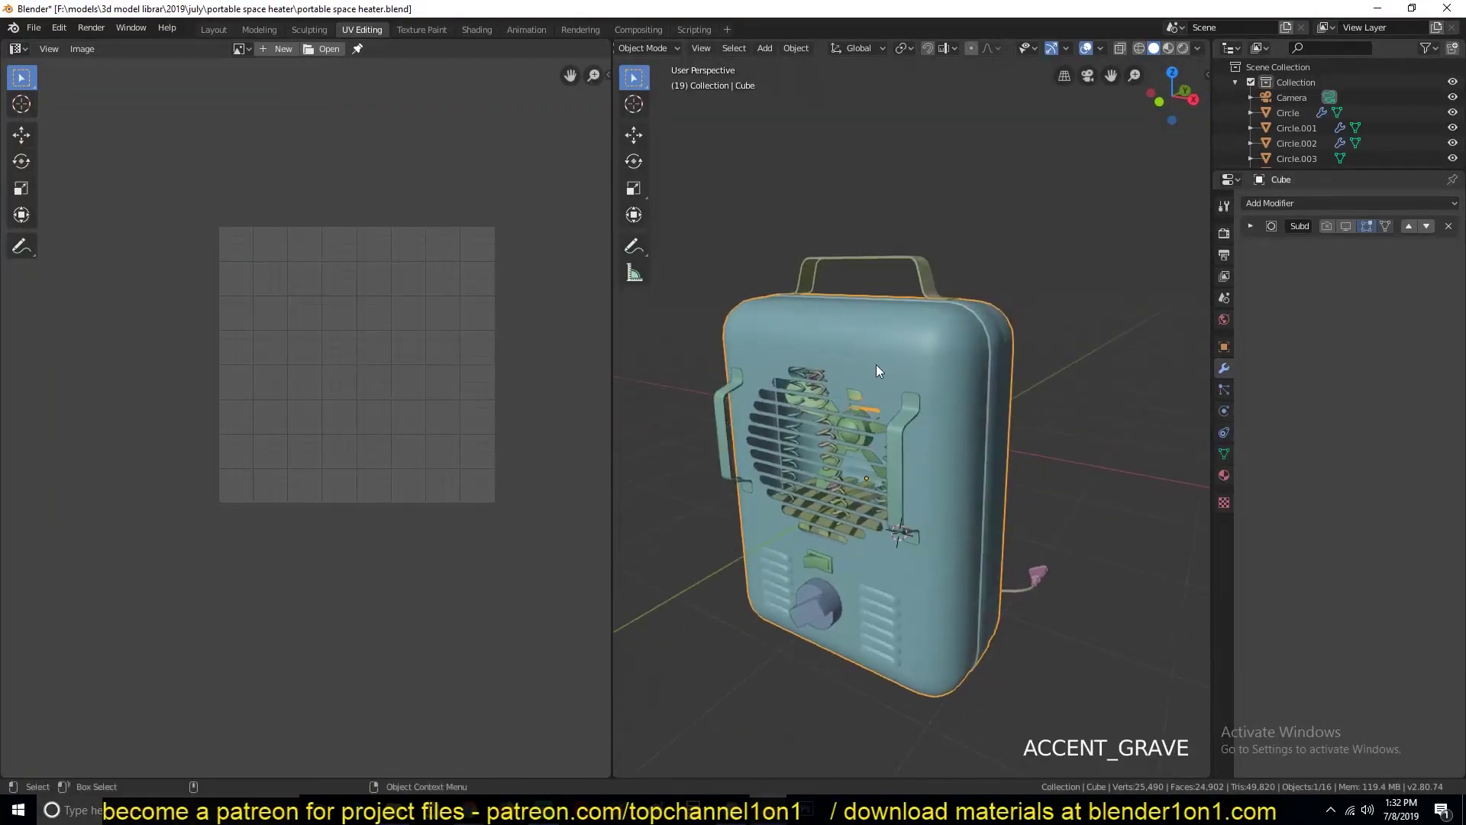
key("shift+h")
key("grave")
middle_click_drag(917, 390, 906, 417)
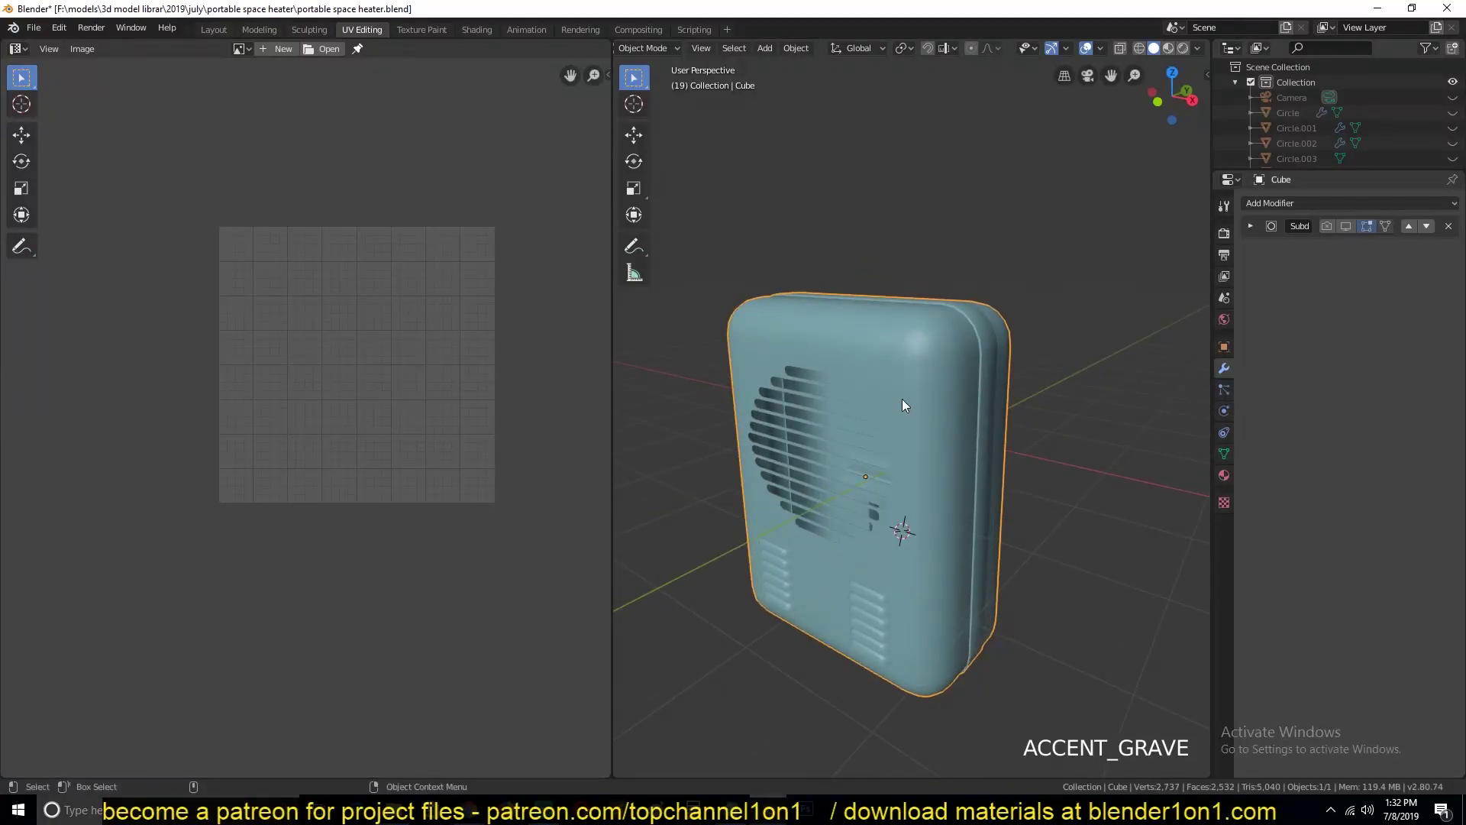
key("alt+h")
key("alt+a")
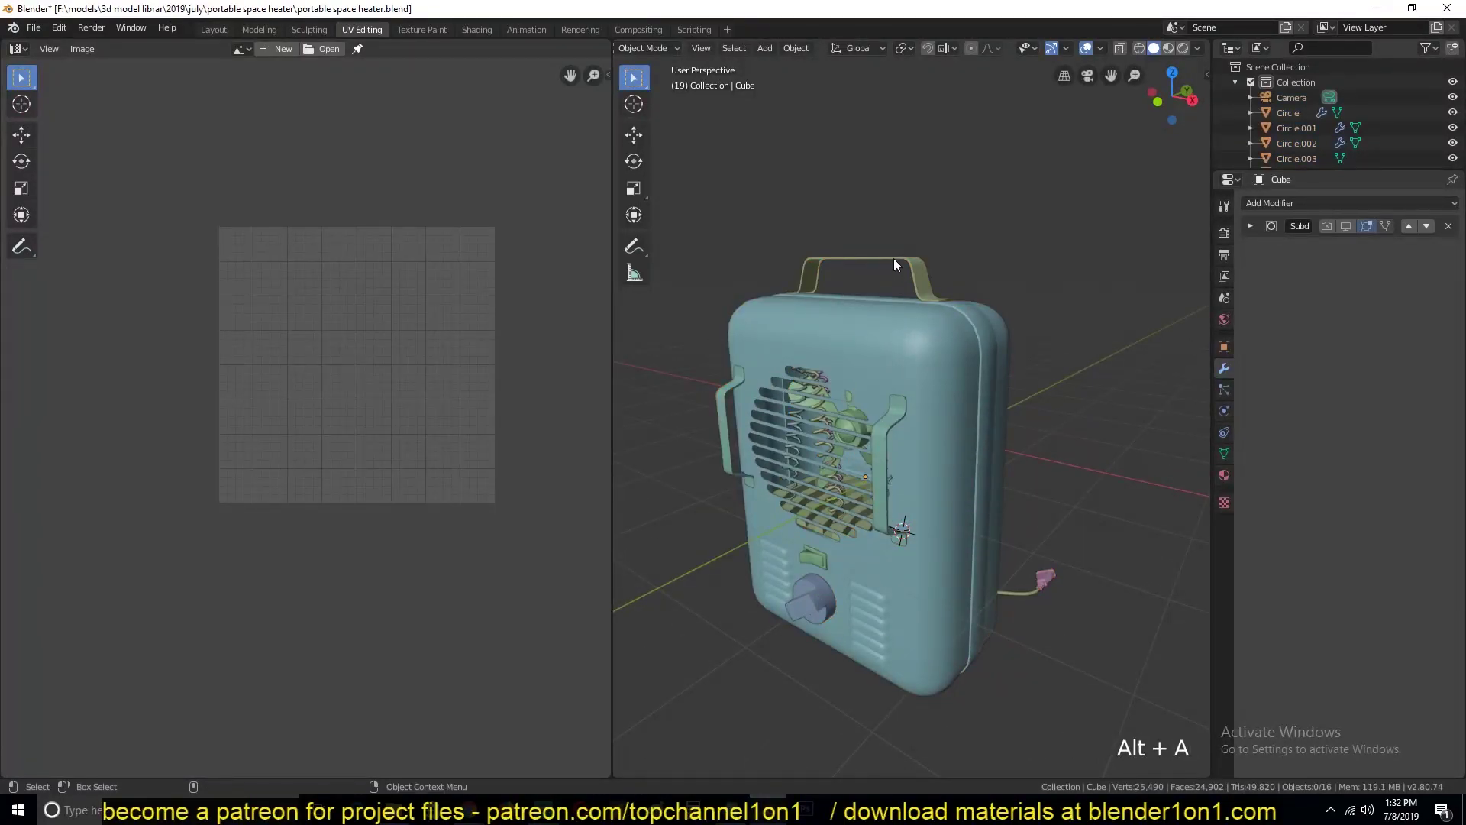
Unwrap the heater handle's UVs in Edit Mode, then return to Object Mode.
left_click(896, 267)
key("Tab")
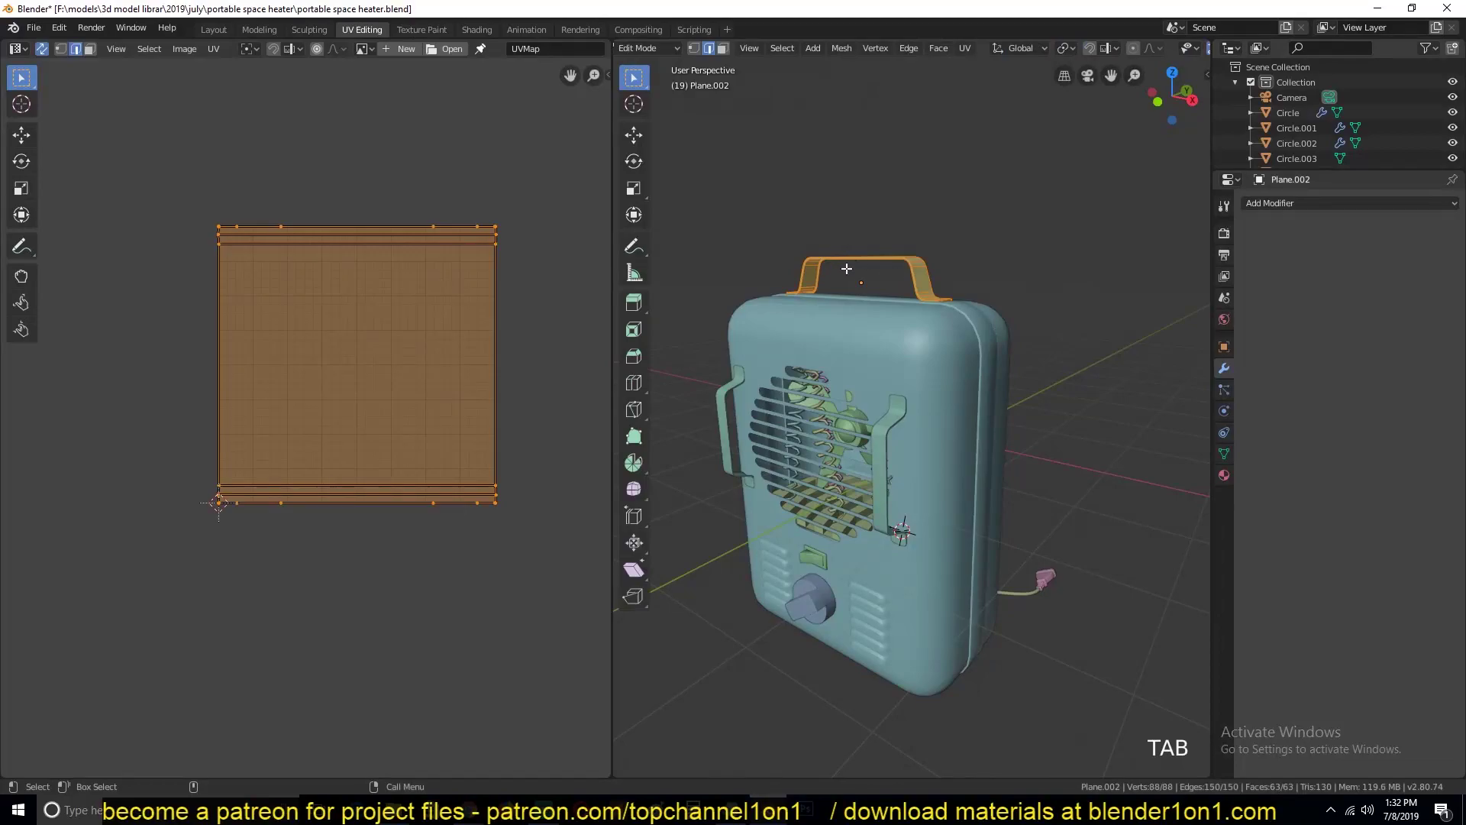
key("u")
left_click(891, 255)
key("Tab")
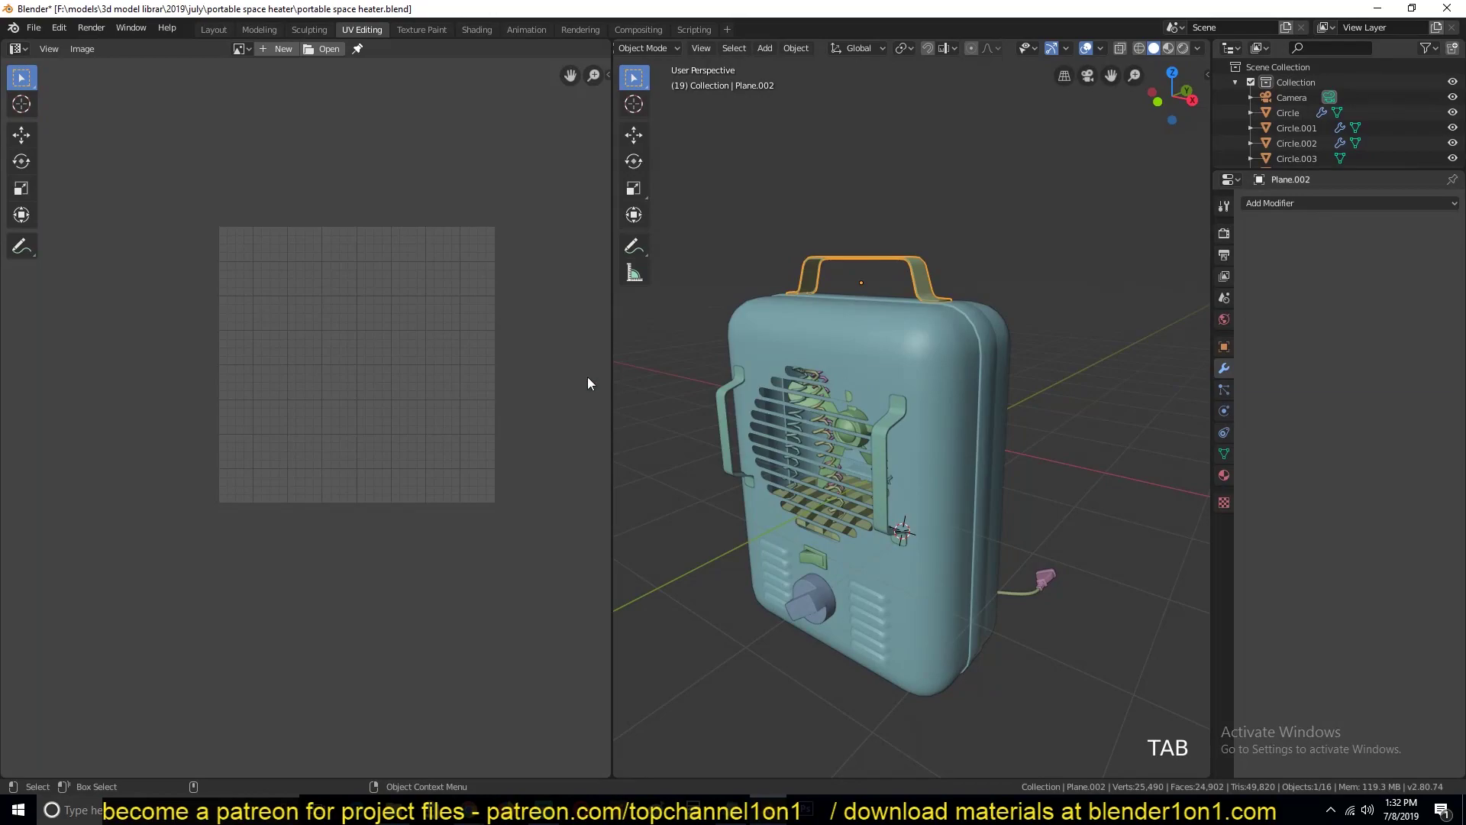
Isolate the heater body with Shift+H and enter Edit Mode to see its UVs.
left_click(799, 372)
key("shift+h")
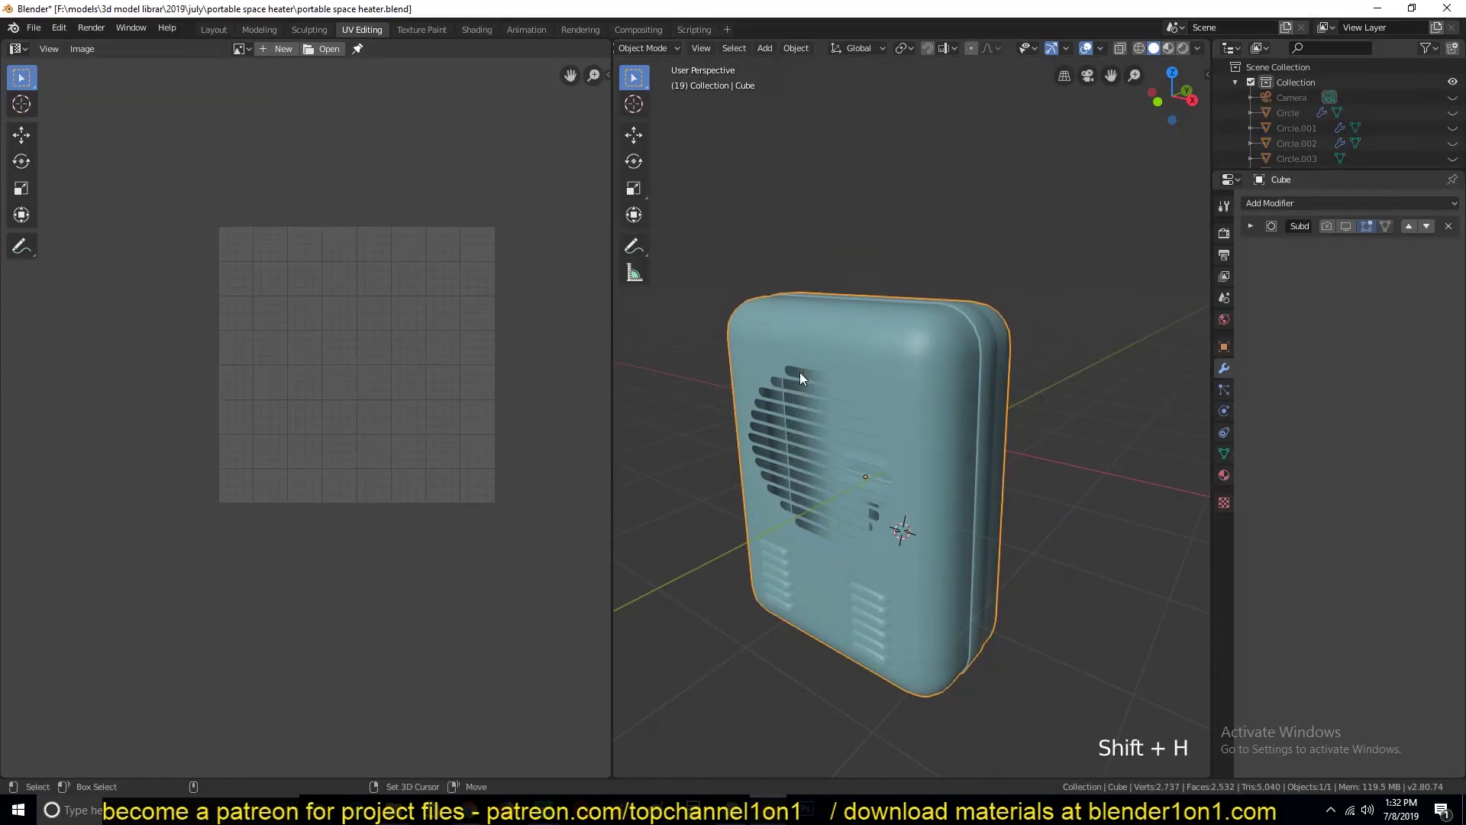
key("grave")
key("Tab")
Unwrap the entire heater body's UVs and return to Object Mode.
key("grave")
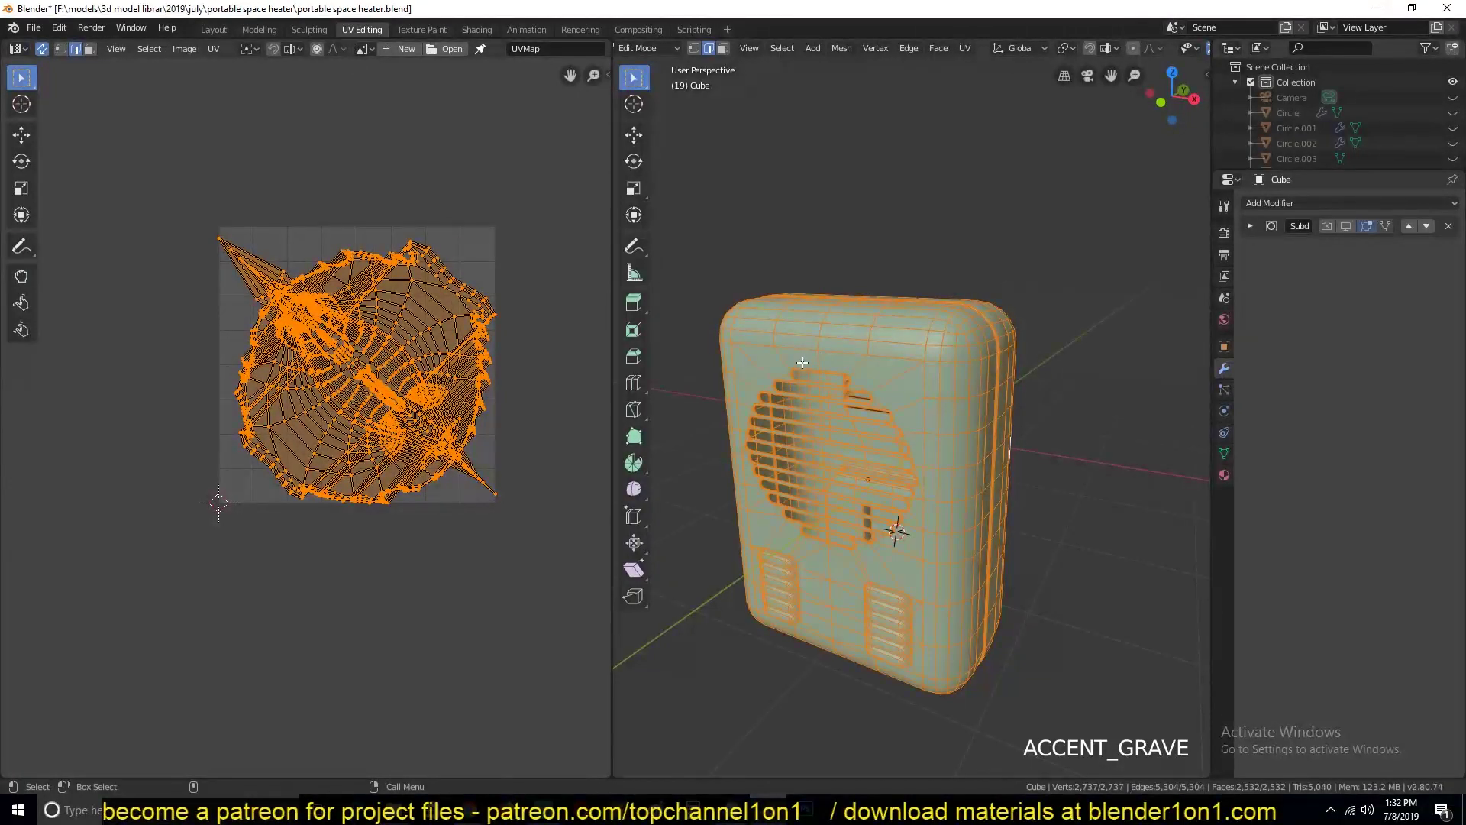
key("u")
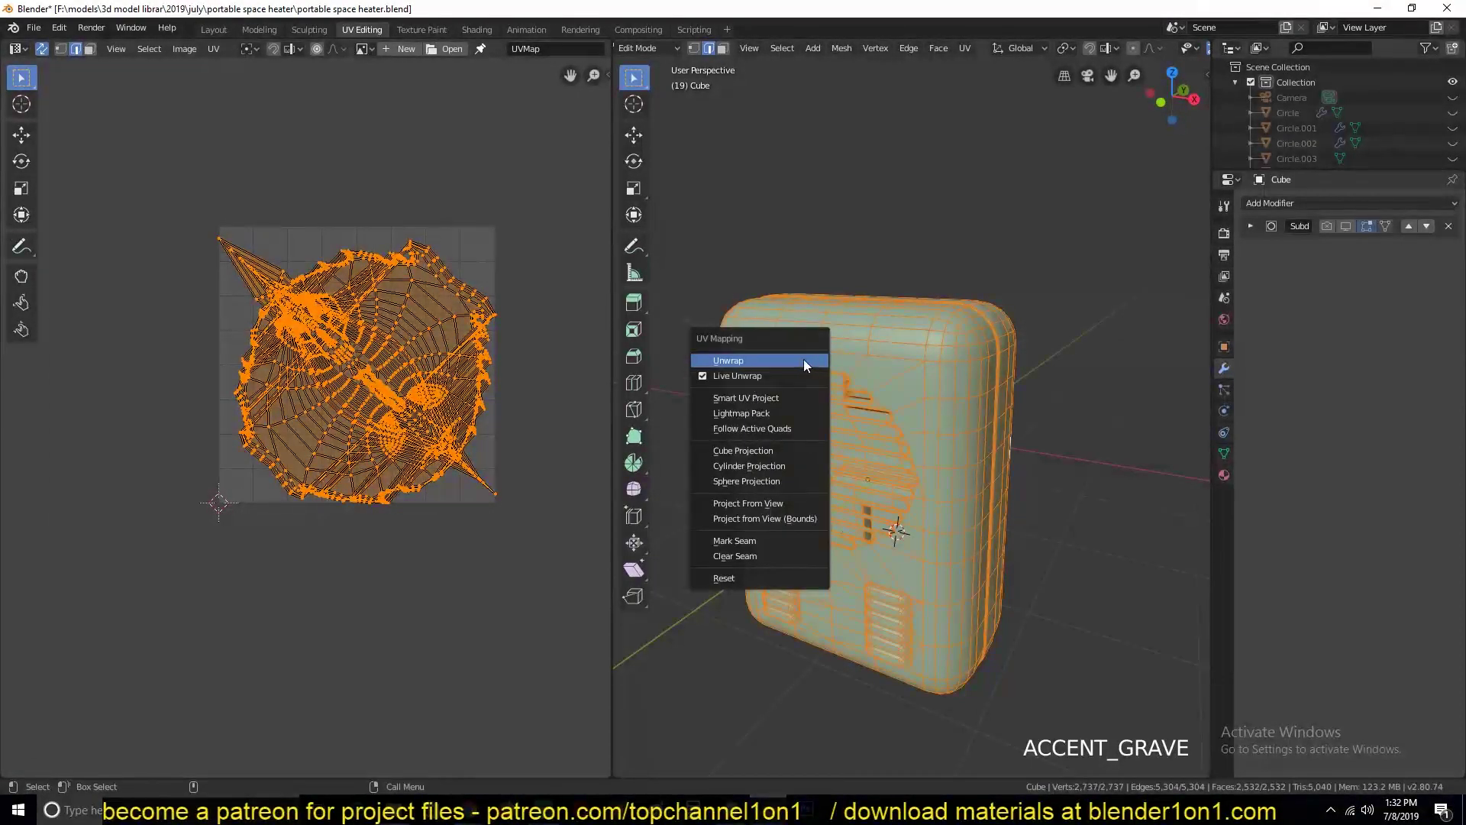
left_click(803, 360)
scroll(294, 385, "up", 5)
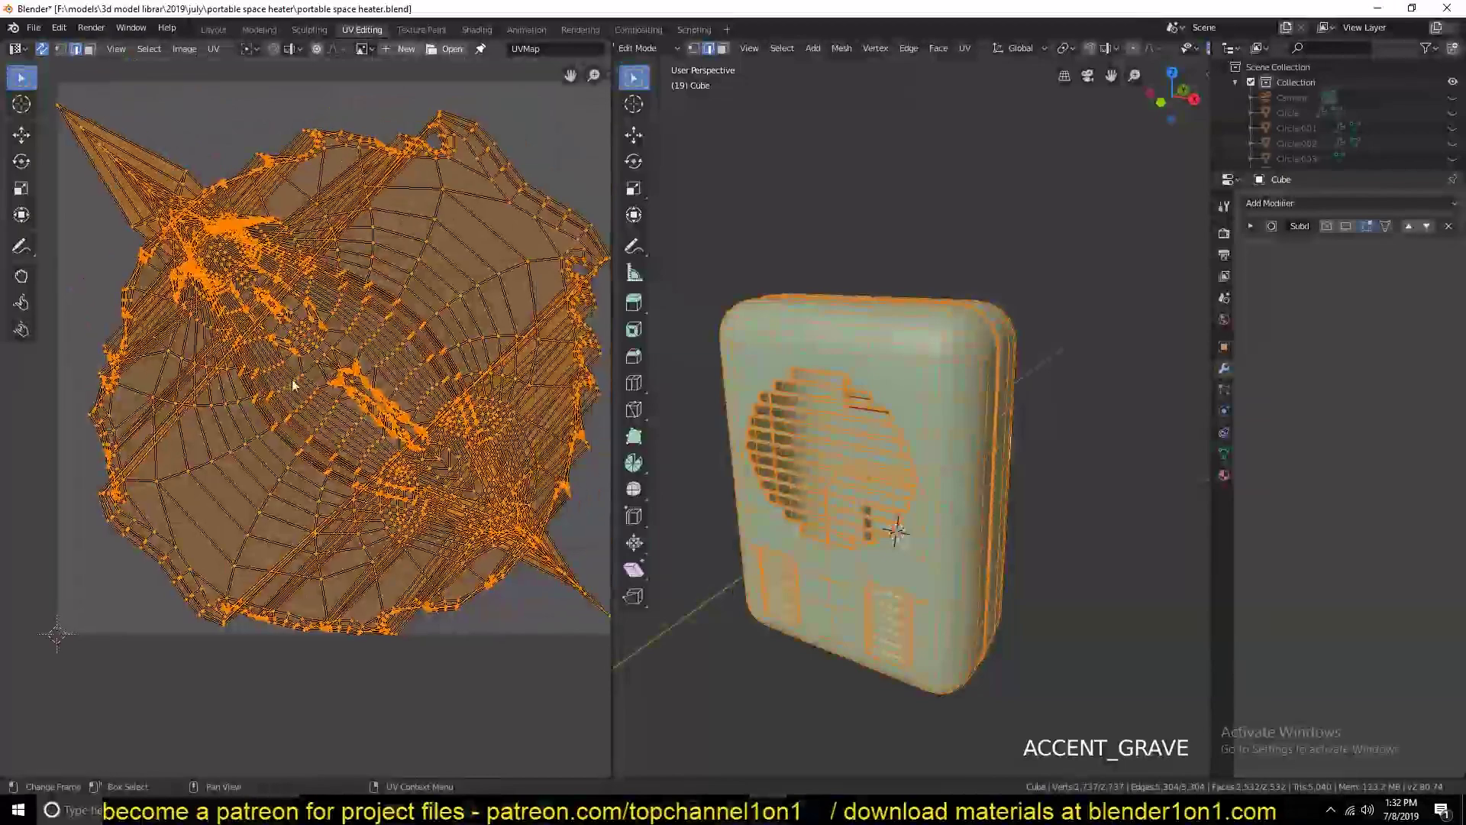
key("Tab")
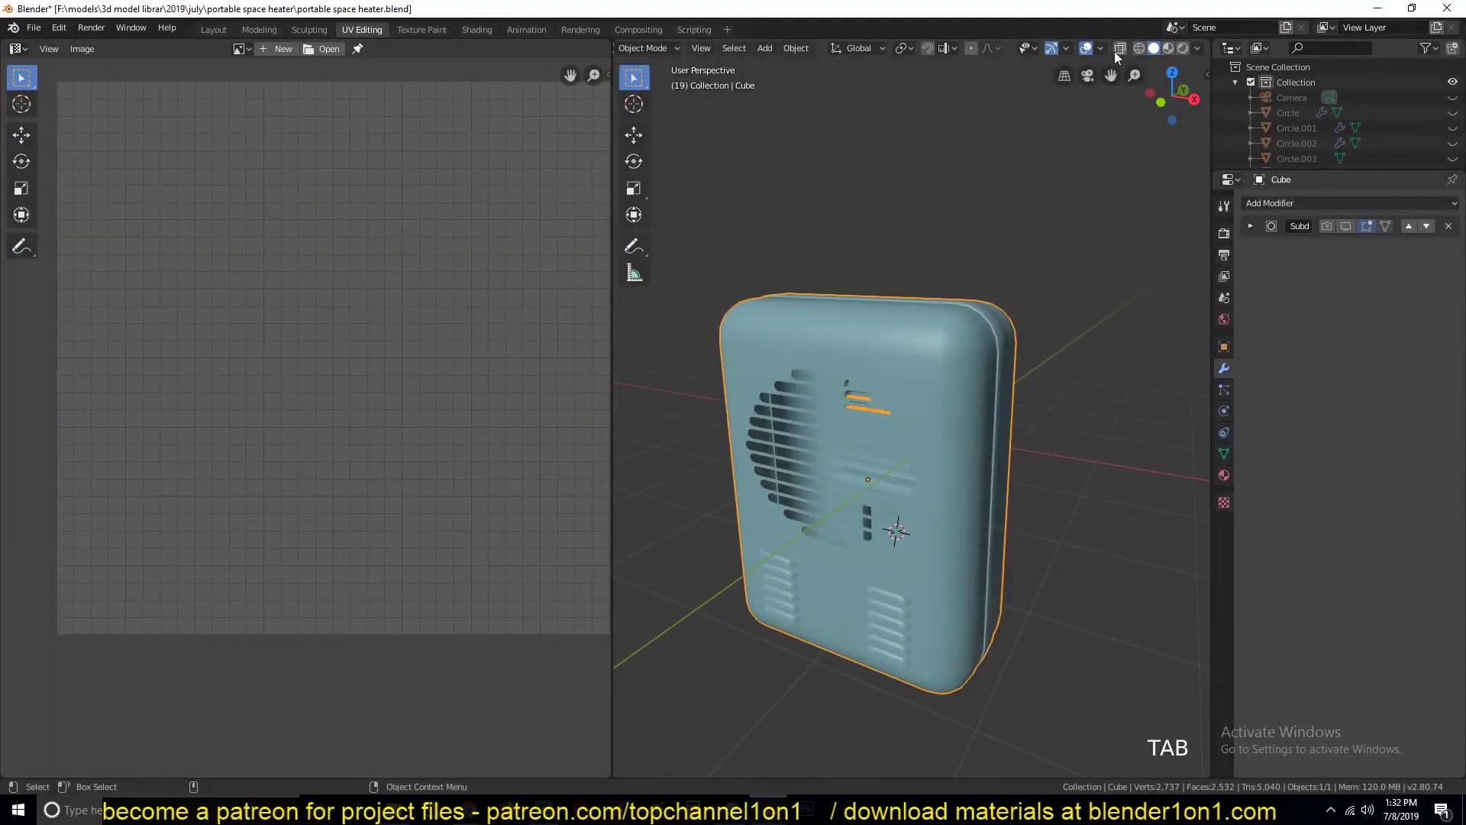
Switch the viewport to Material Preview and orbit to inspect the checker stretching.
left_click(1167, 48)
key("grave")
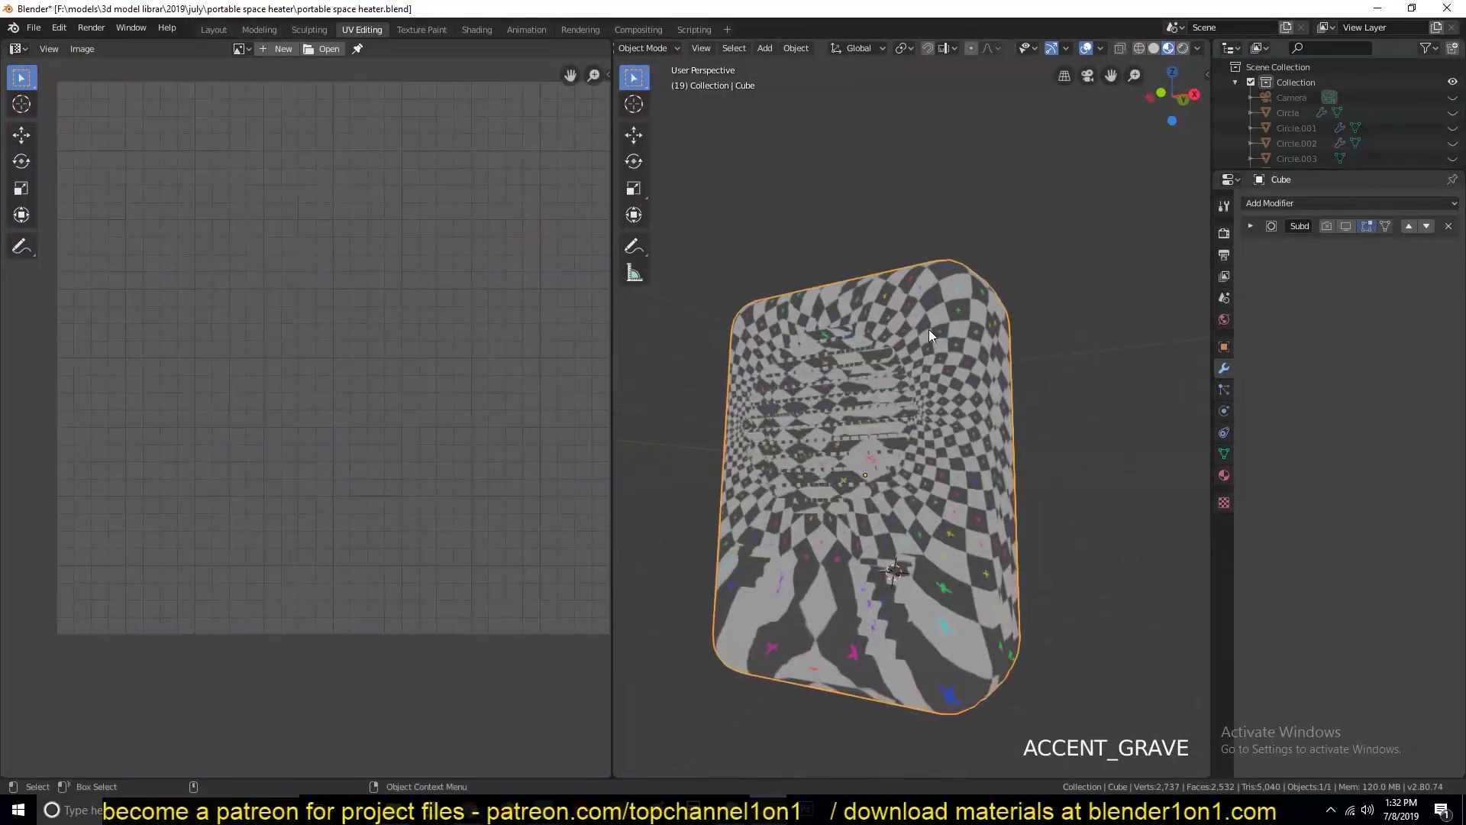
middle_click_drag(741, 492, 880, 263)
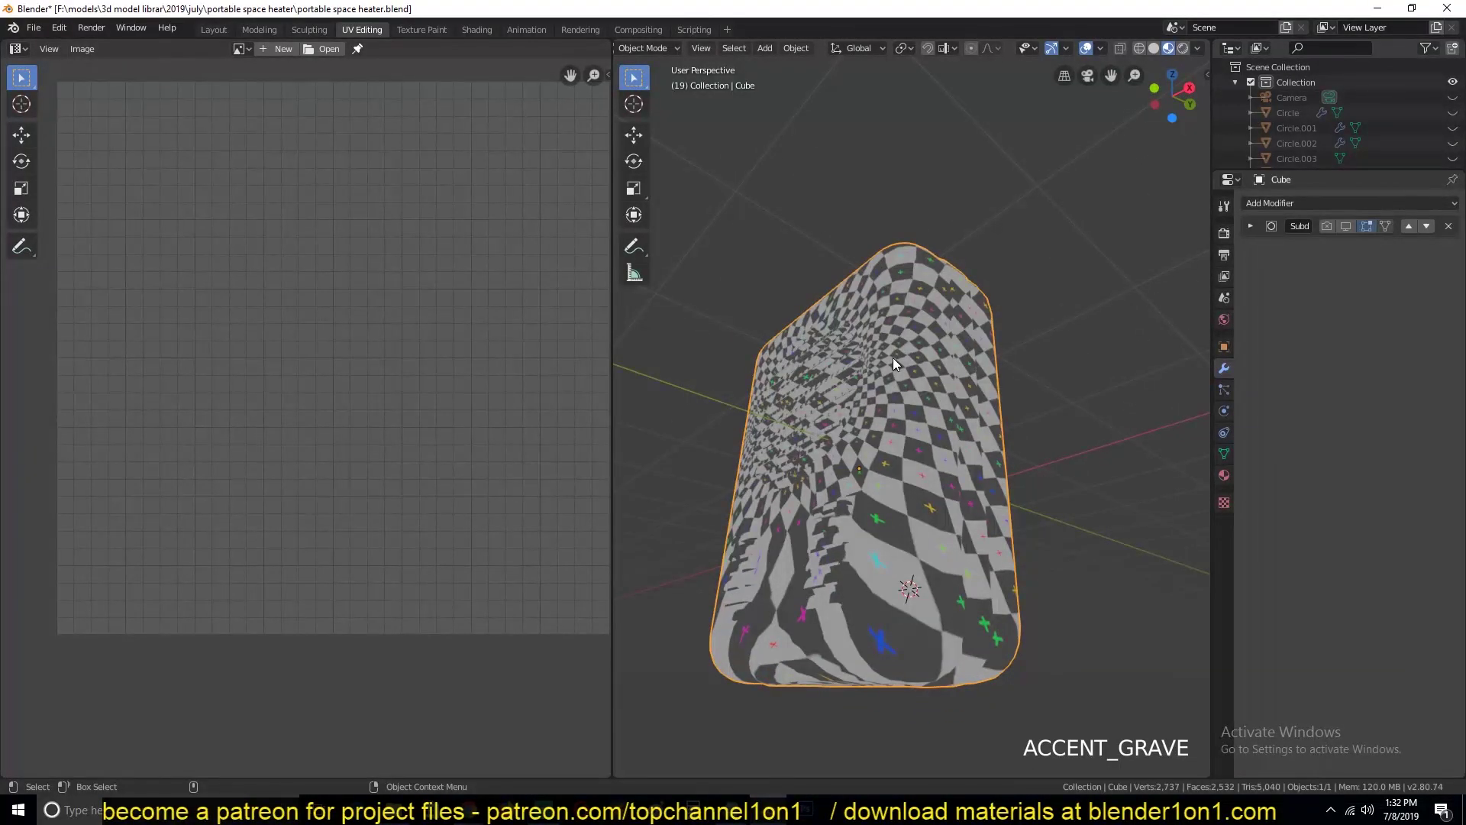
middle_click_drag(893, 360, 918, 489)
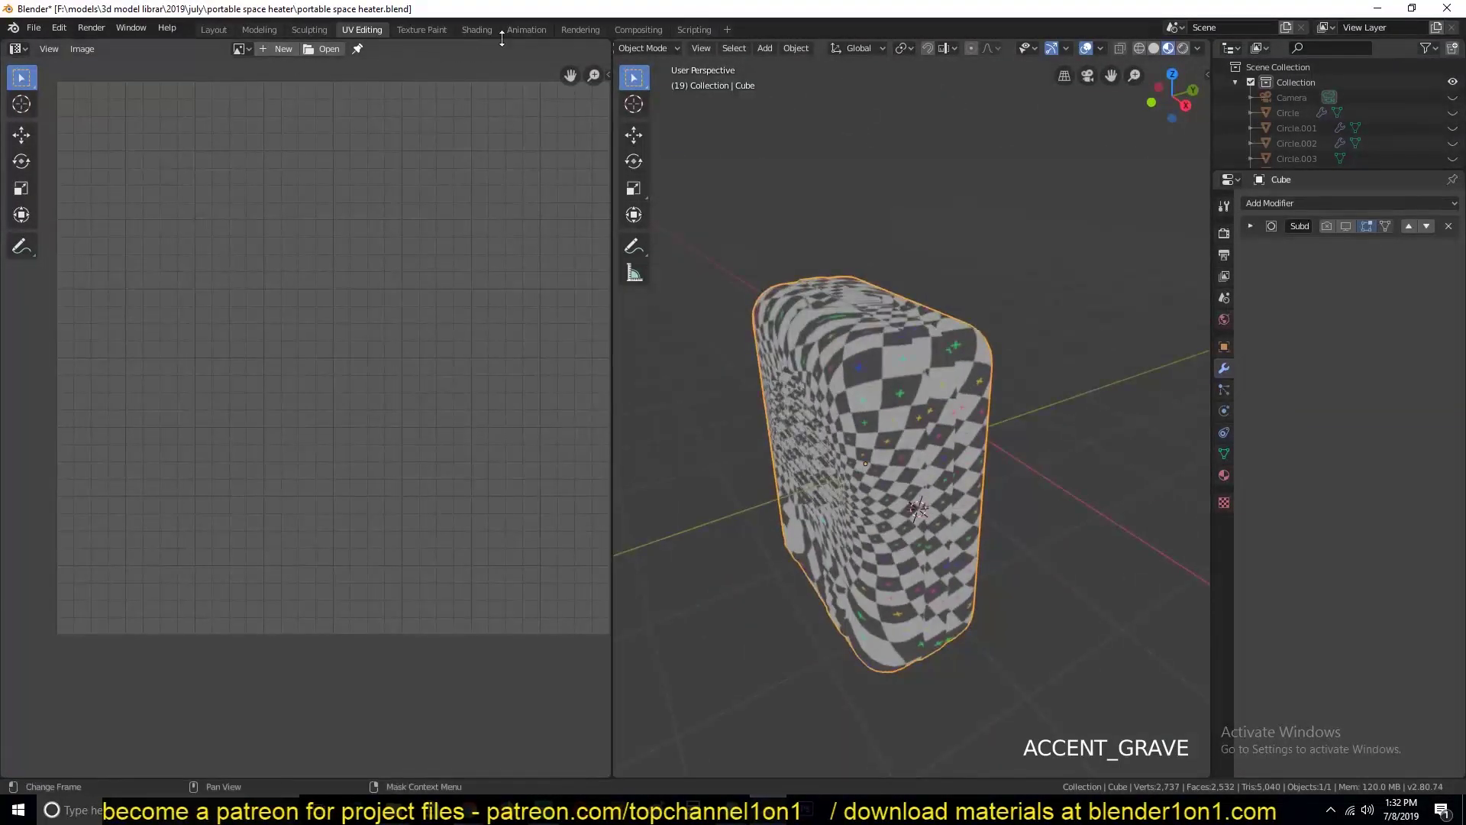
In the Shading workspace, add an Image Texture node, then delete the extra node.
left_click(475, 30)
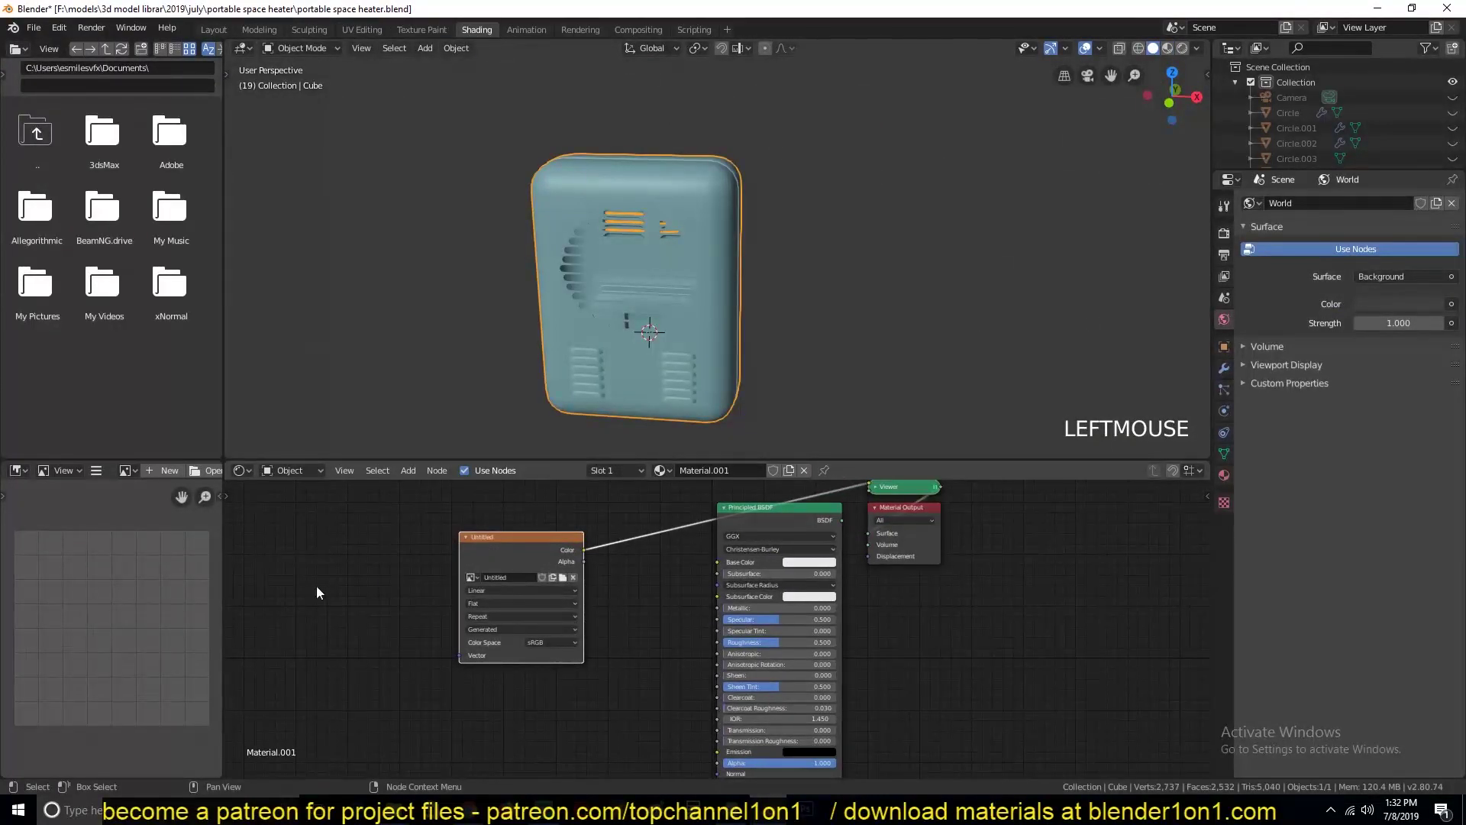
key("shift+a")
mouse_move(266, 588)
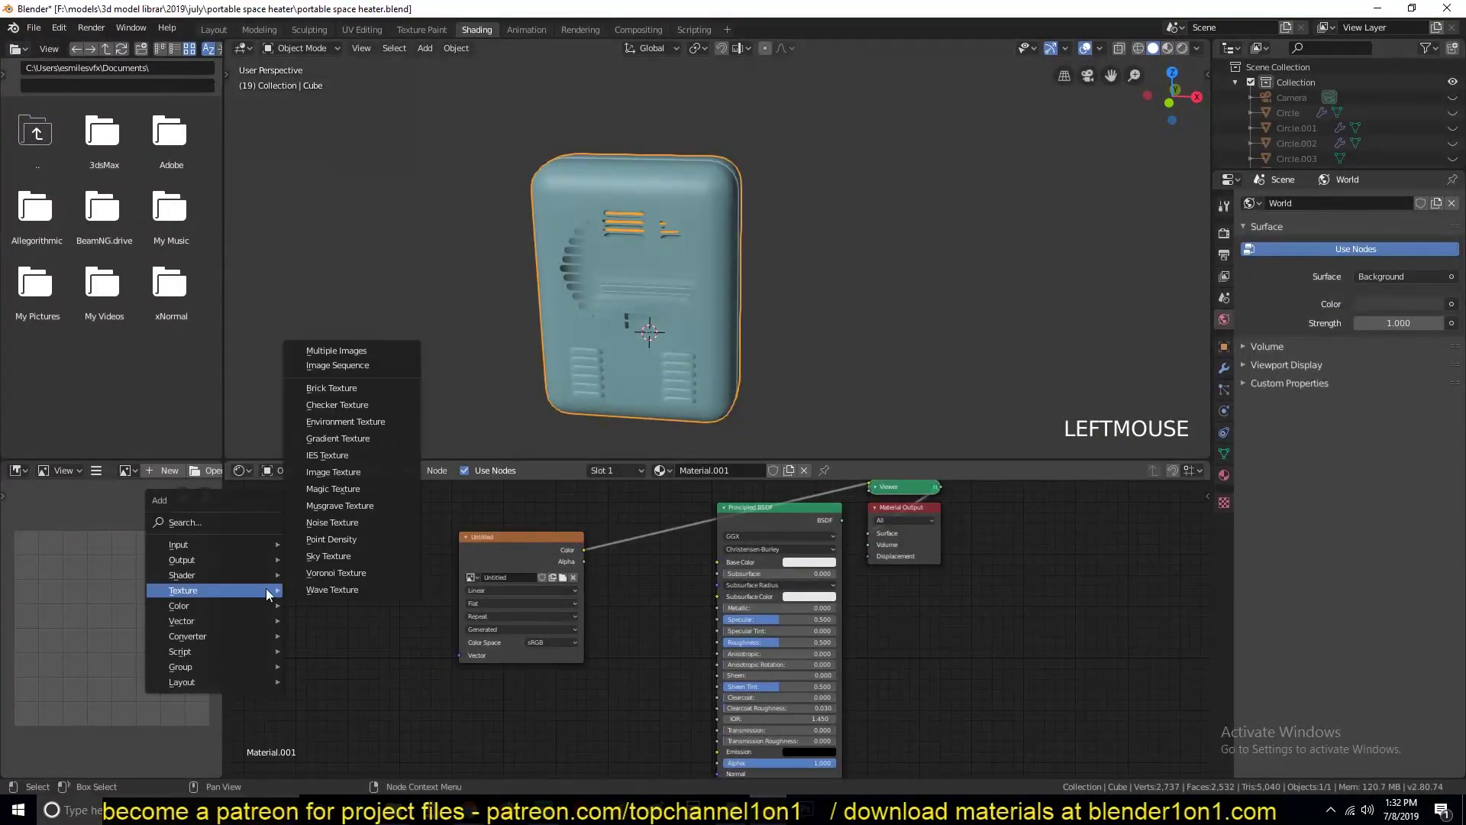
left_click(357, 474)
left_click(336, 591)
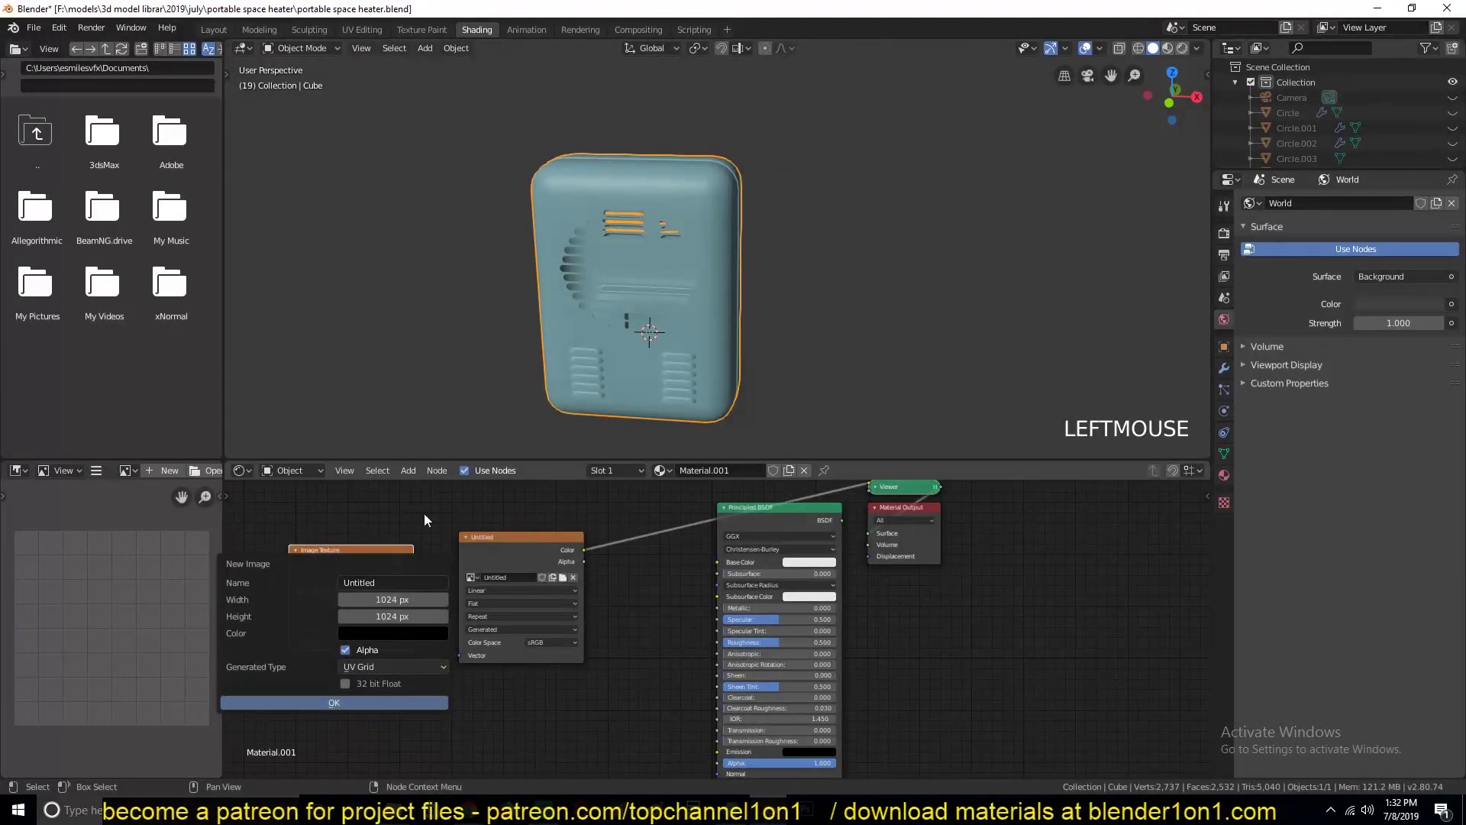
left_click(328, 549)
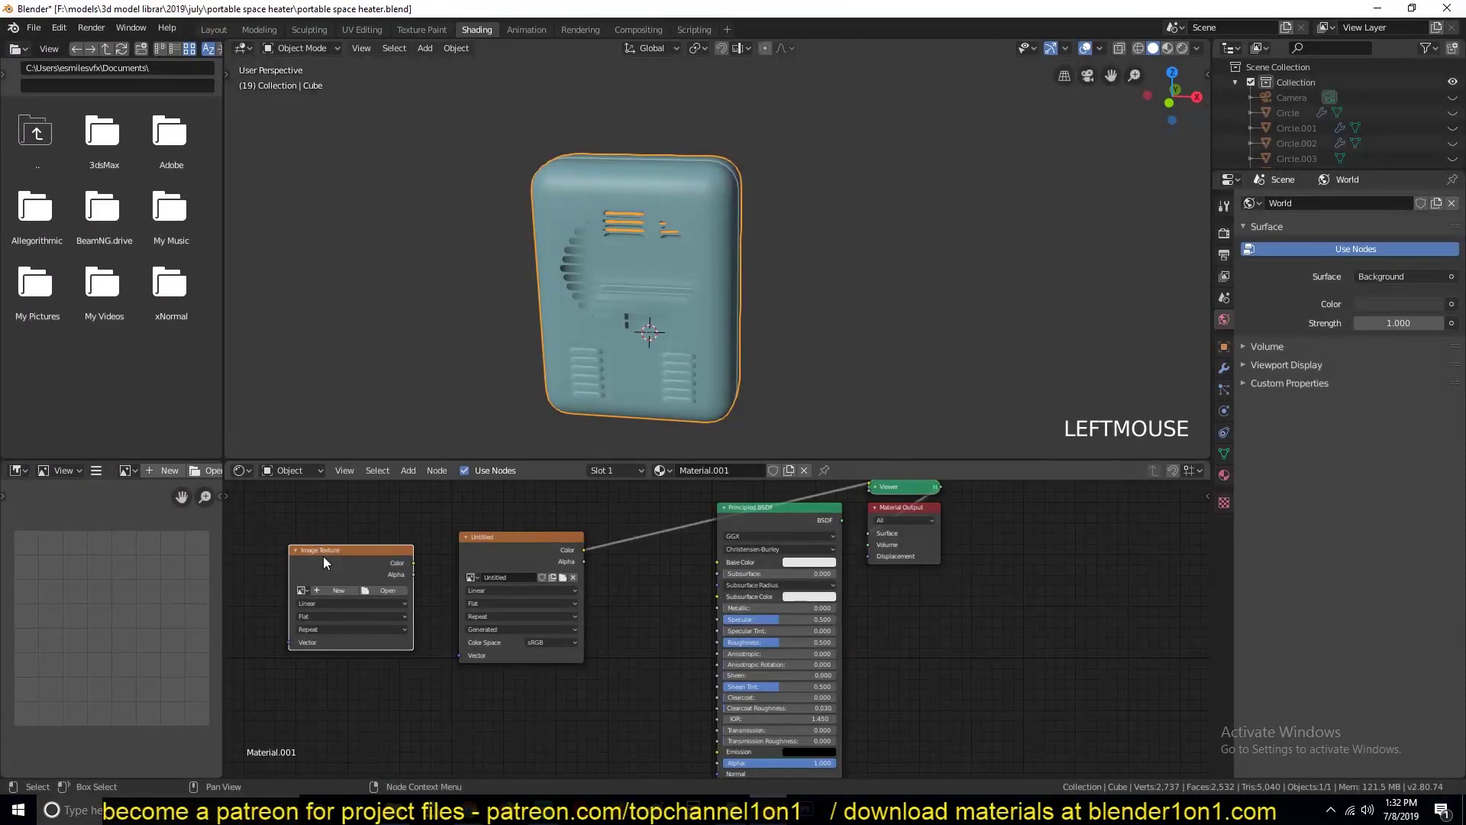
key("Delete")
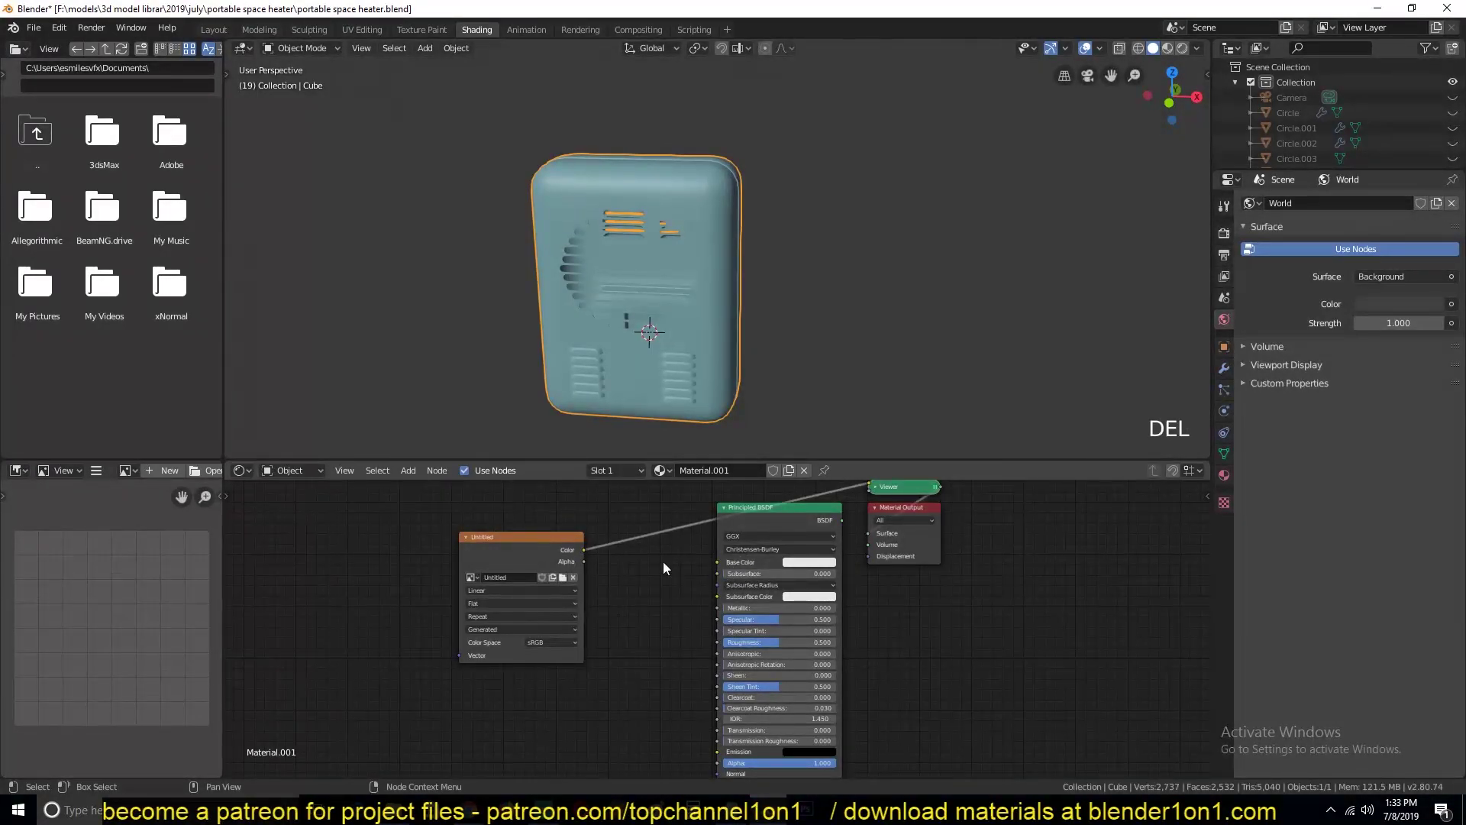
Link the Untitled image Color to Base Color and BSDF to Surface, then preview materials.
left_click_drag(572, 556, 739, 562)
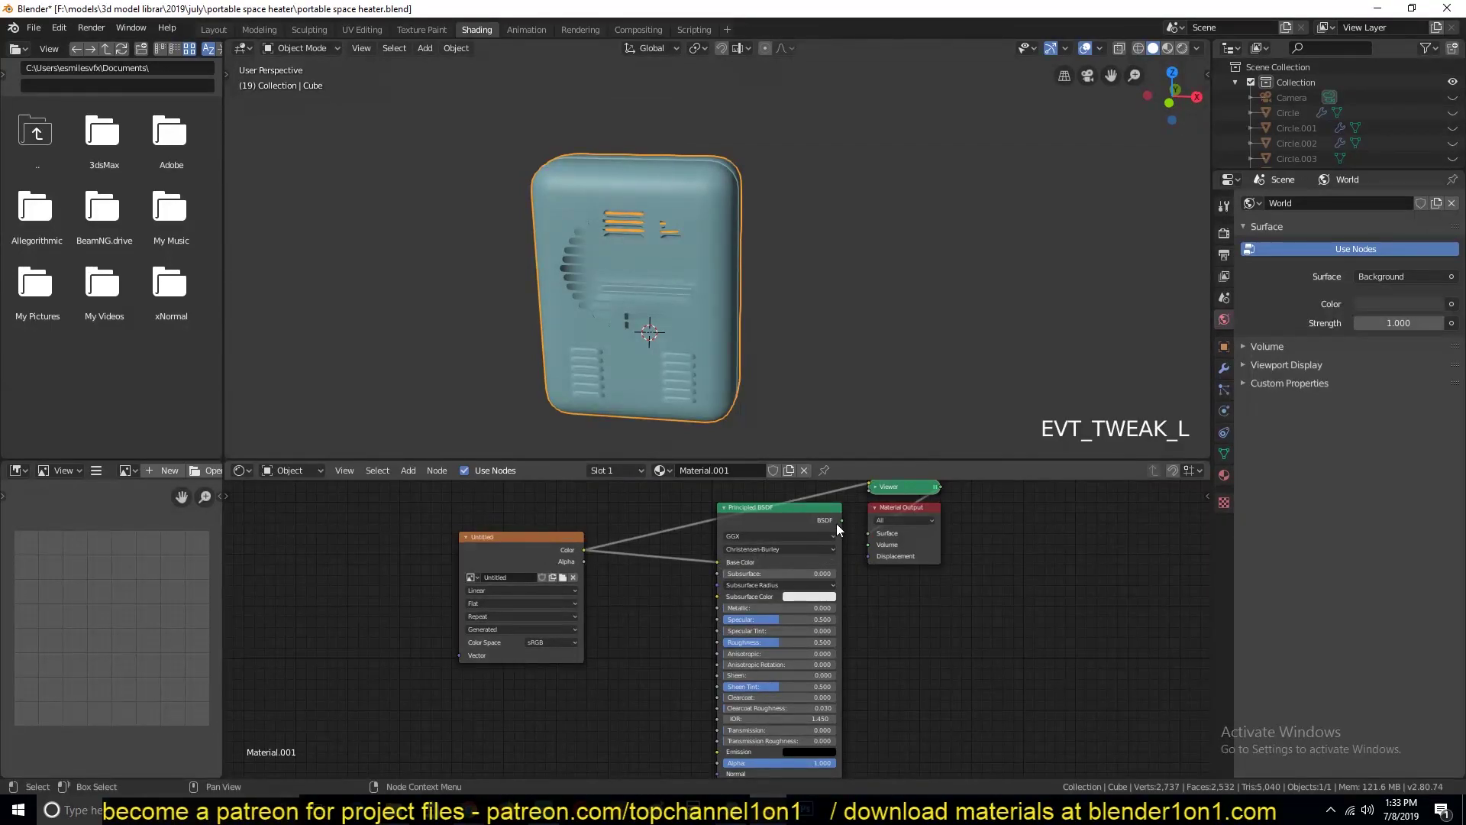
left_click_drag(840, 521, 869, 532)
left_click(872, 505, "ctrl+shift")
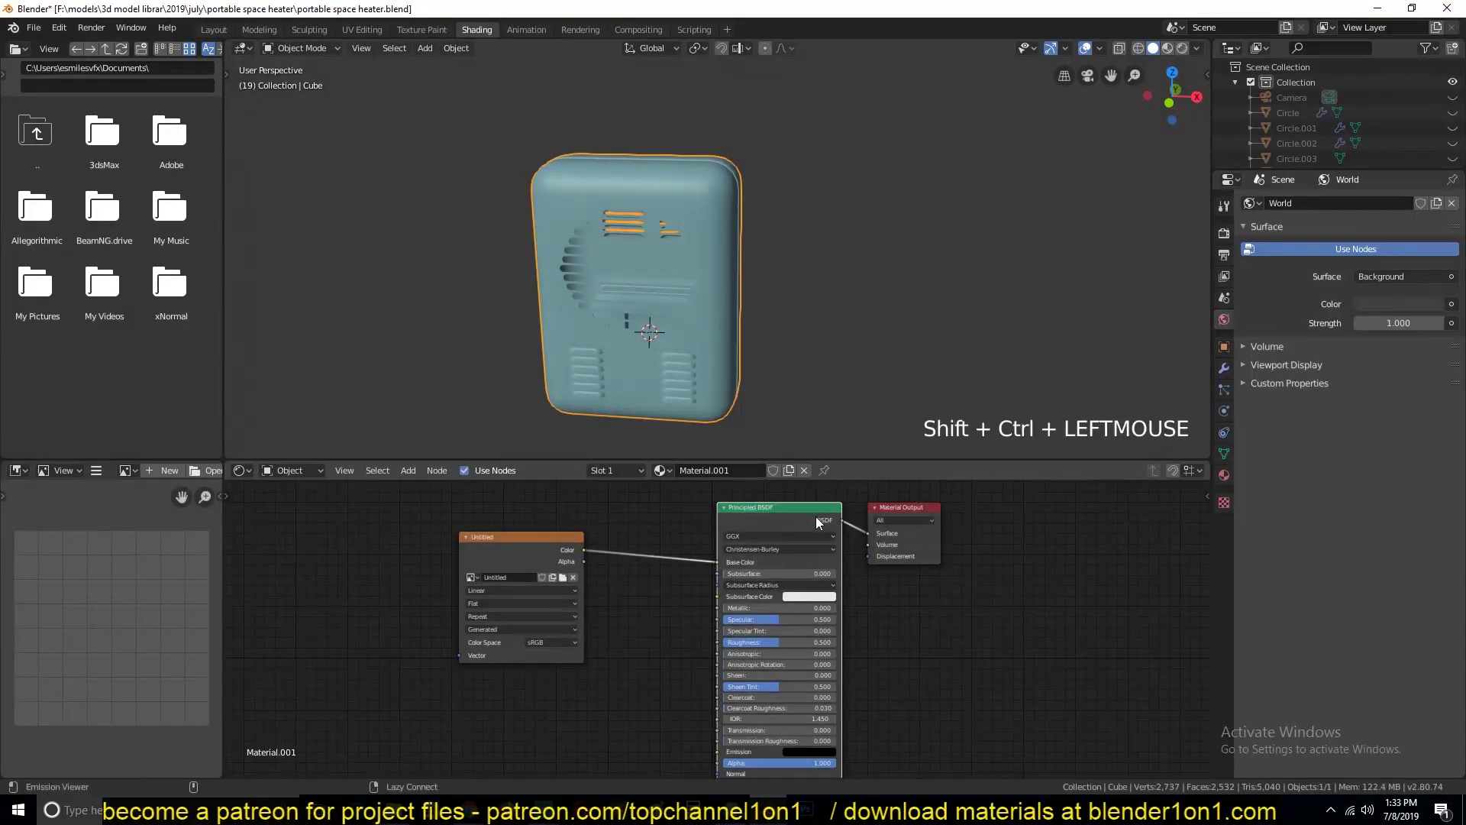
left_click(1168, 49)
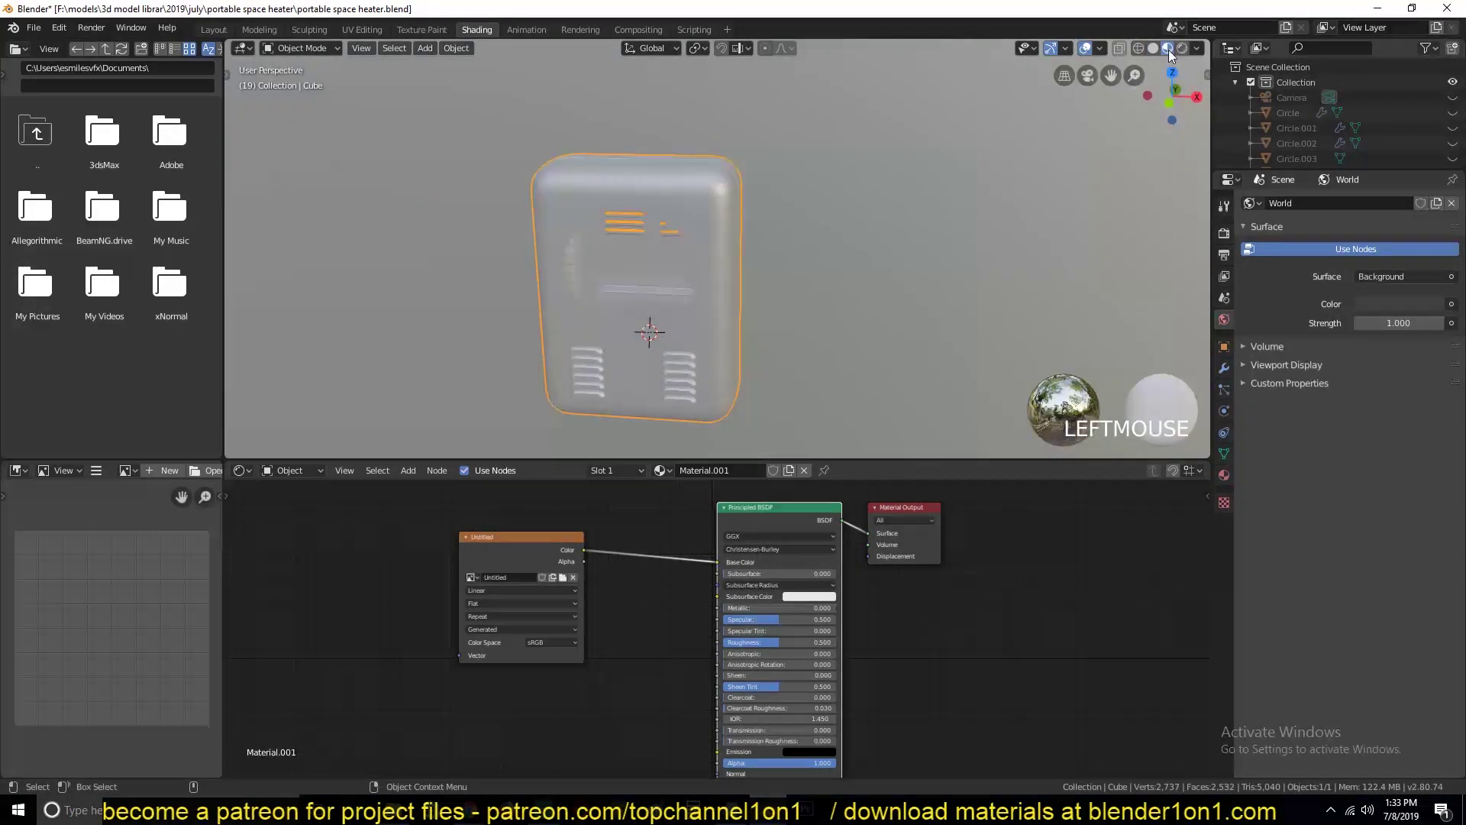
left_click(761, 154)
middle_click_drag(760, 154, 638, 153)
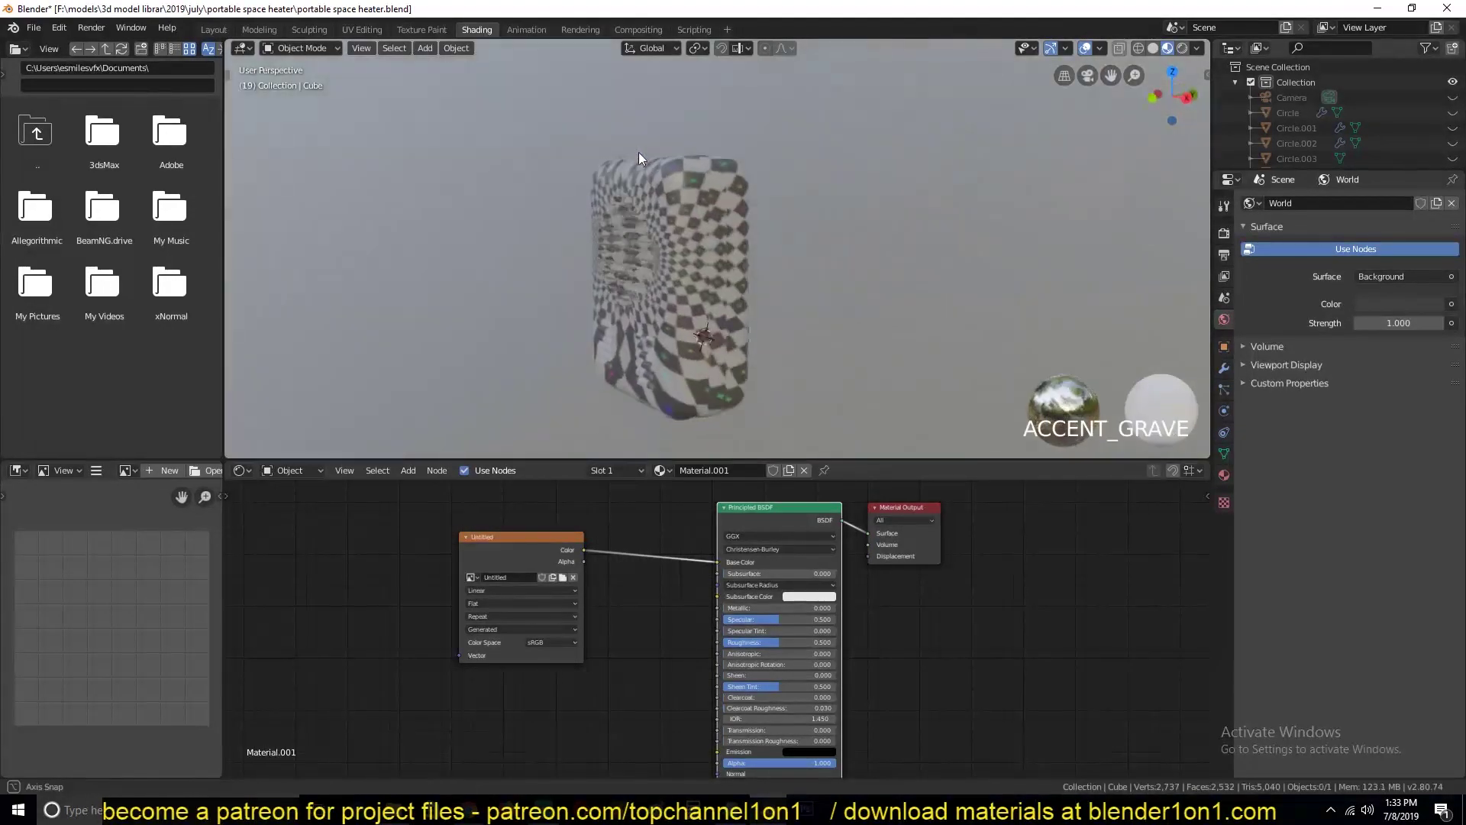
Return to UV Editing and select two edge loops on the heater to inspect them.
left_click(359, 30)
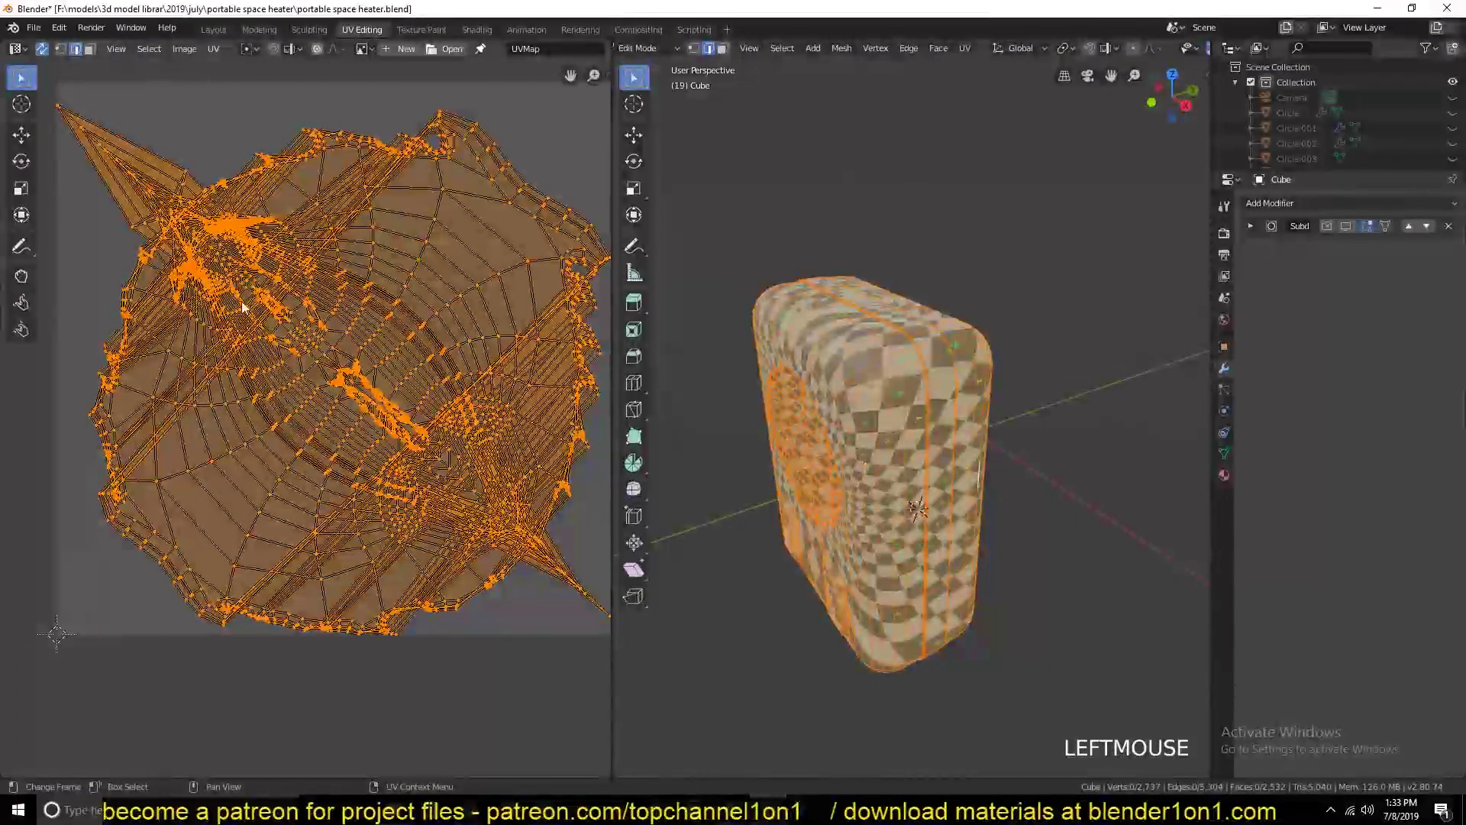
key("grave")
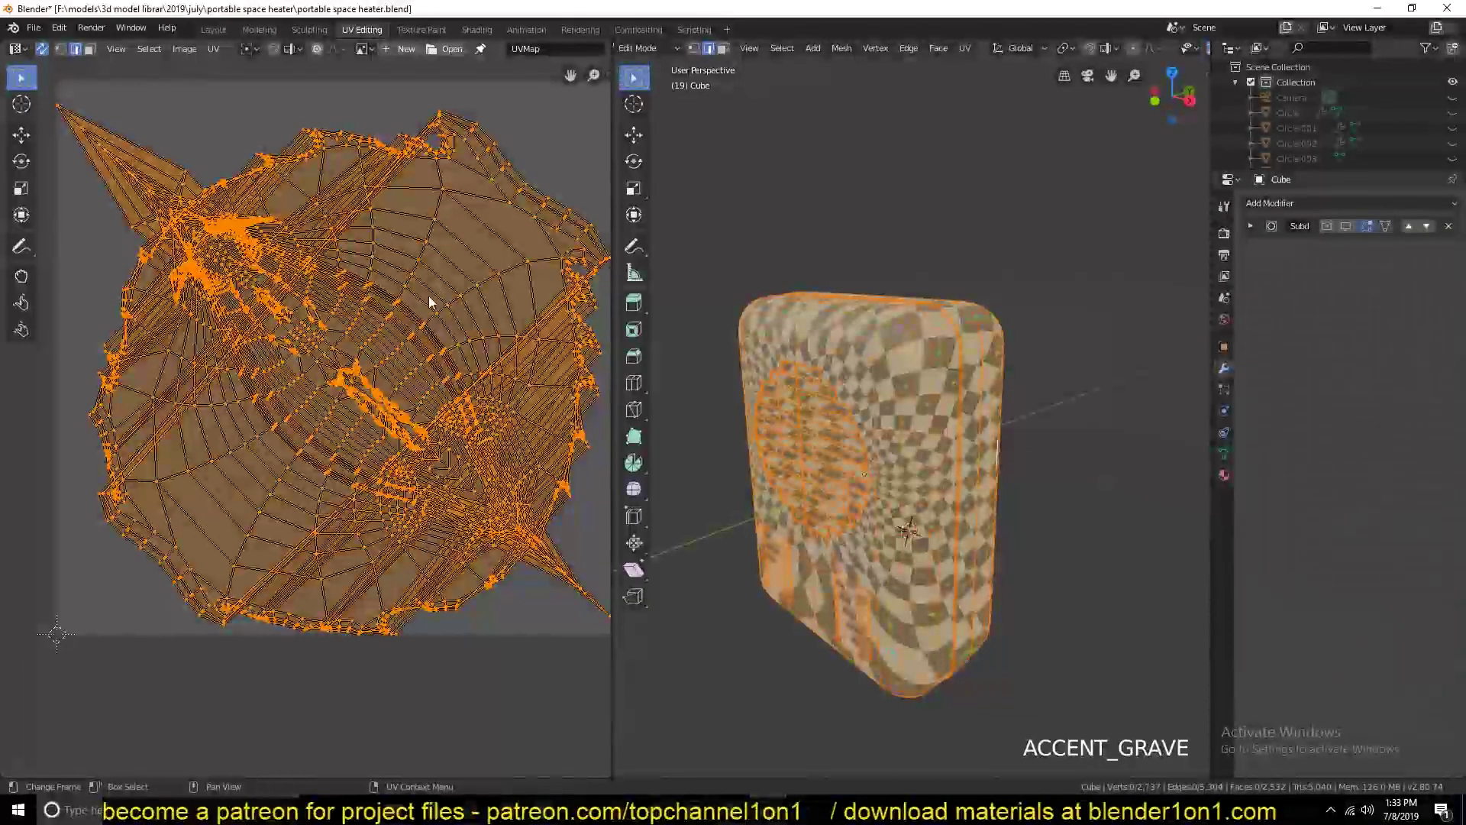
scroll(855, 387, "up", 3)
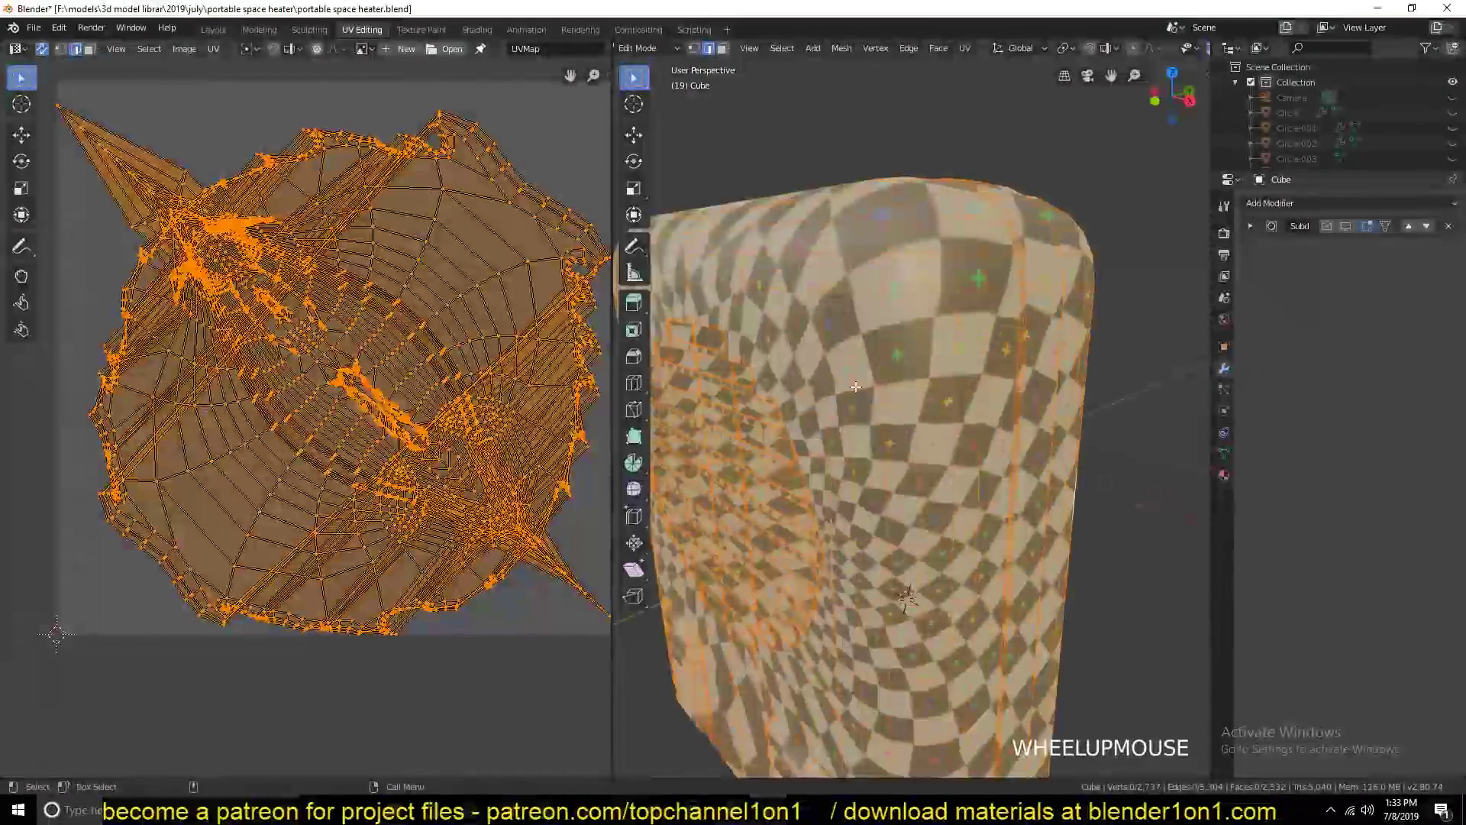
middle_click_drag(855, 388, 900, 315)
key("grave")
key("alt+a")
left_click(891, 336, "alt")
left_click(798, 279, "alt")
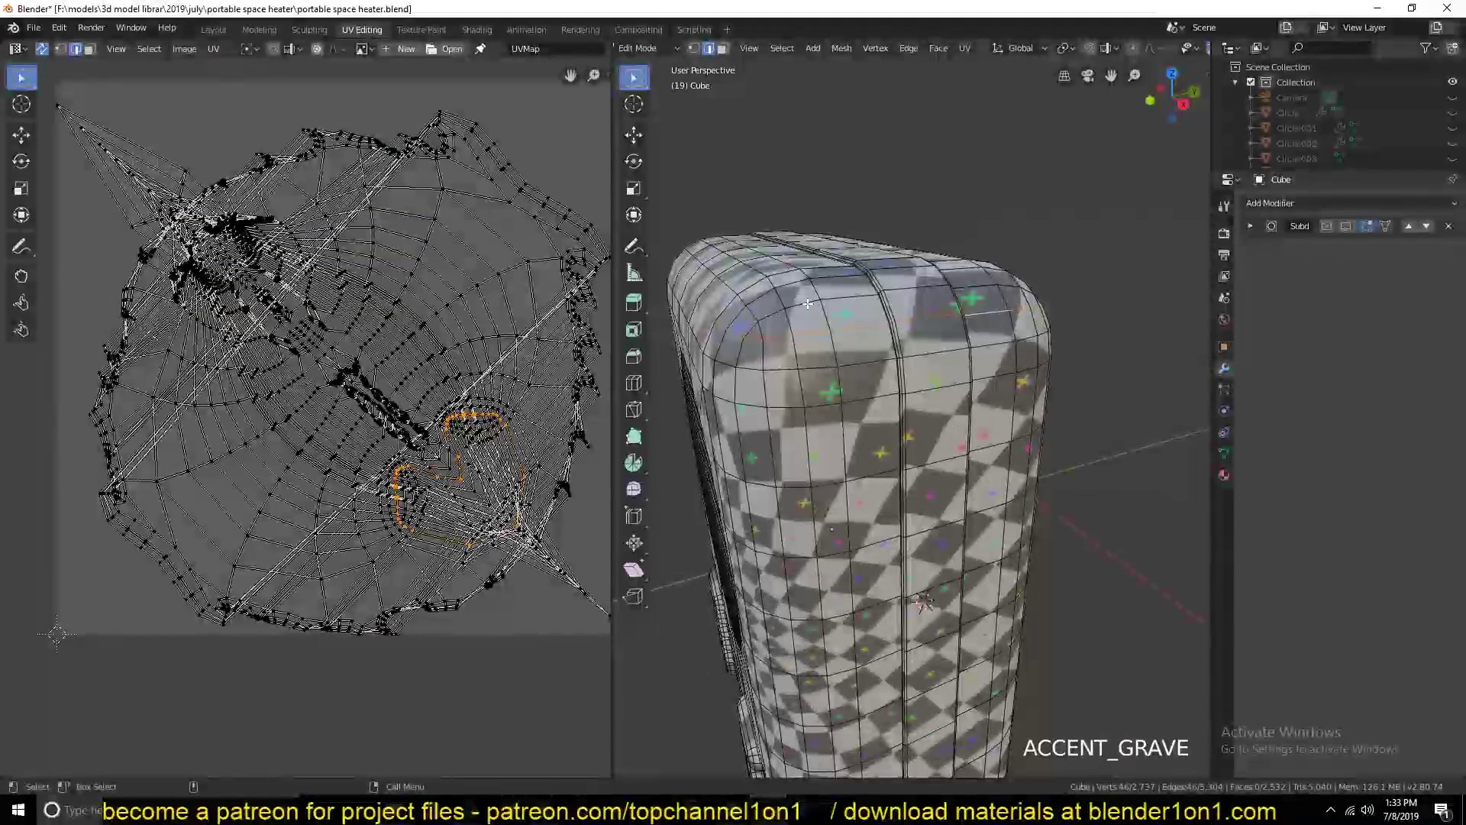
Clear the loop selection, select the entire heater mesh, and bring up the UV menu.
key("a")
key("a")
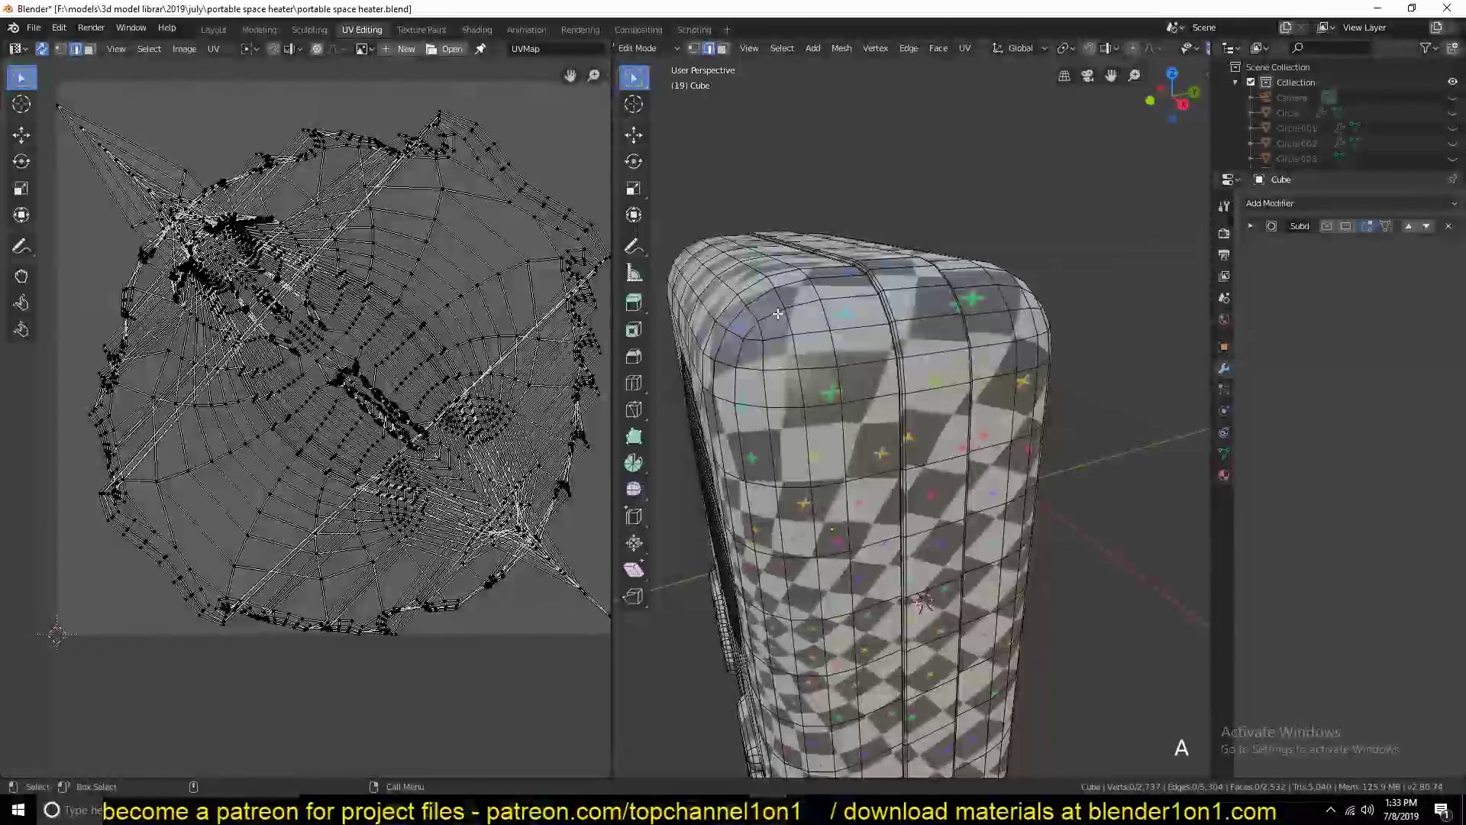
key("a")
key("grave")
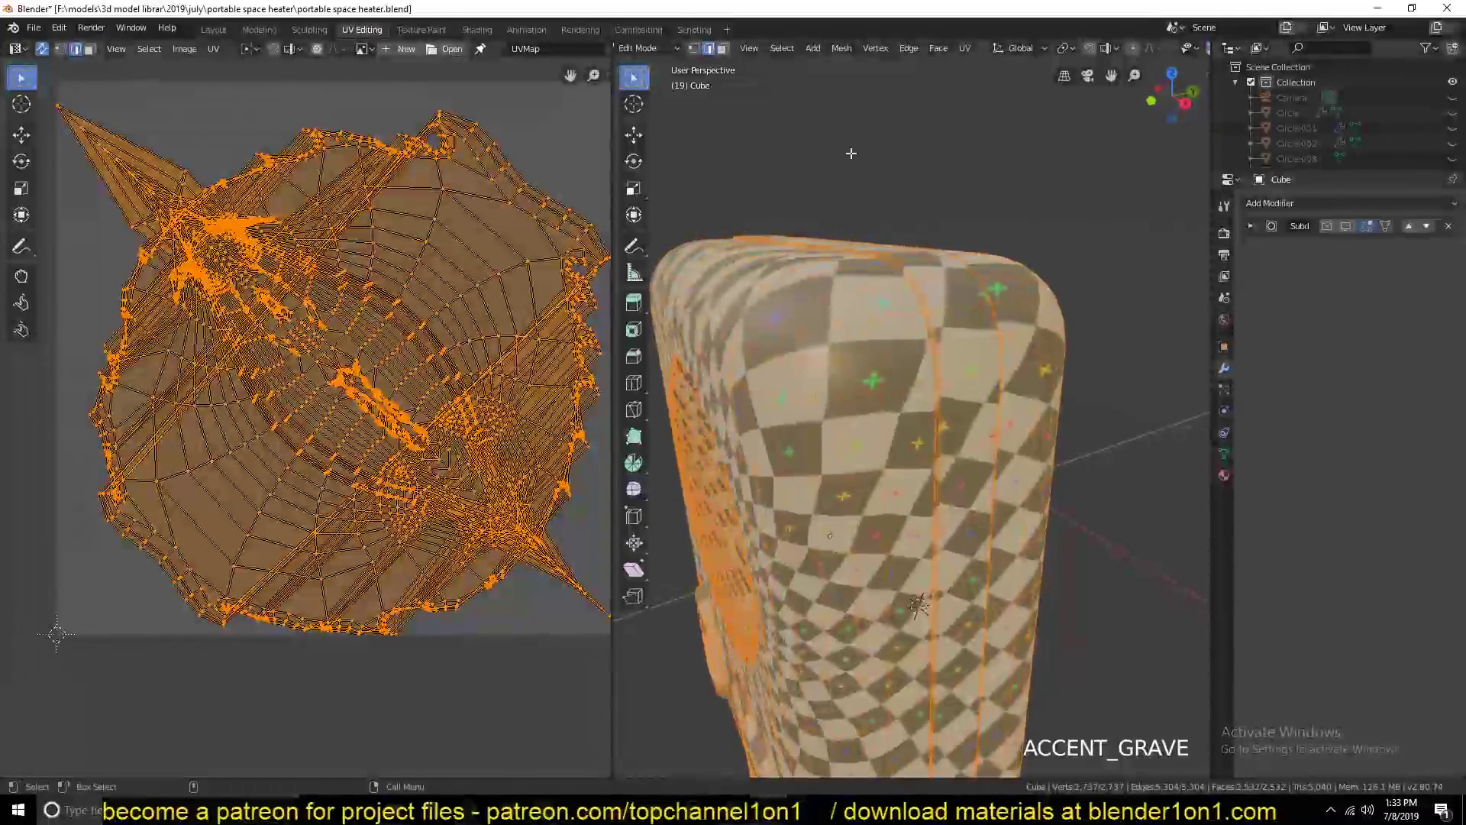
key("u")
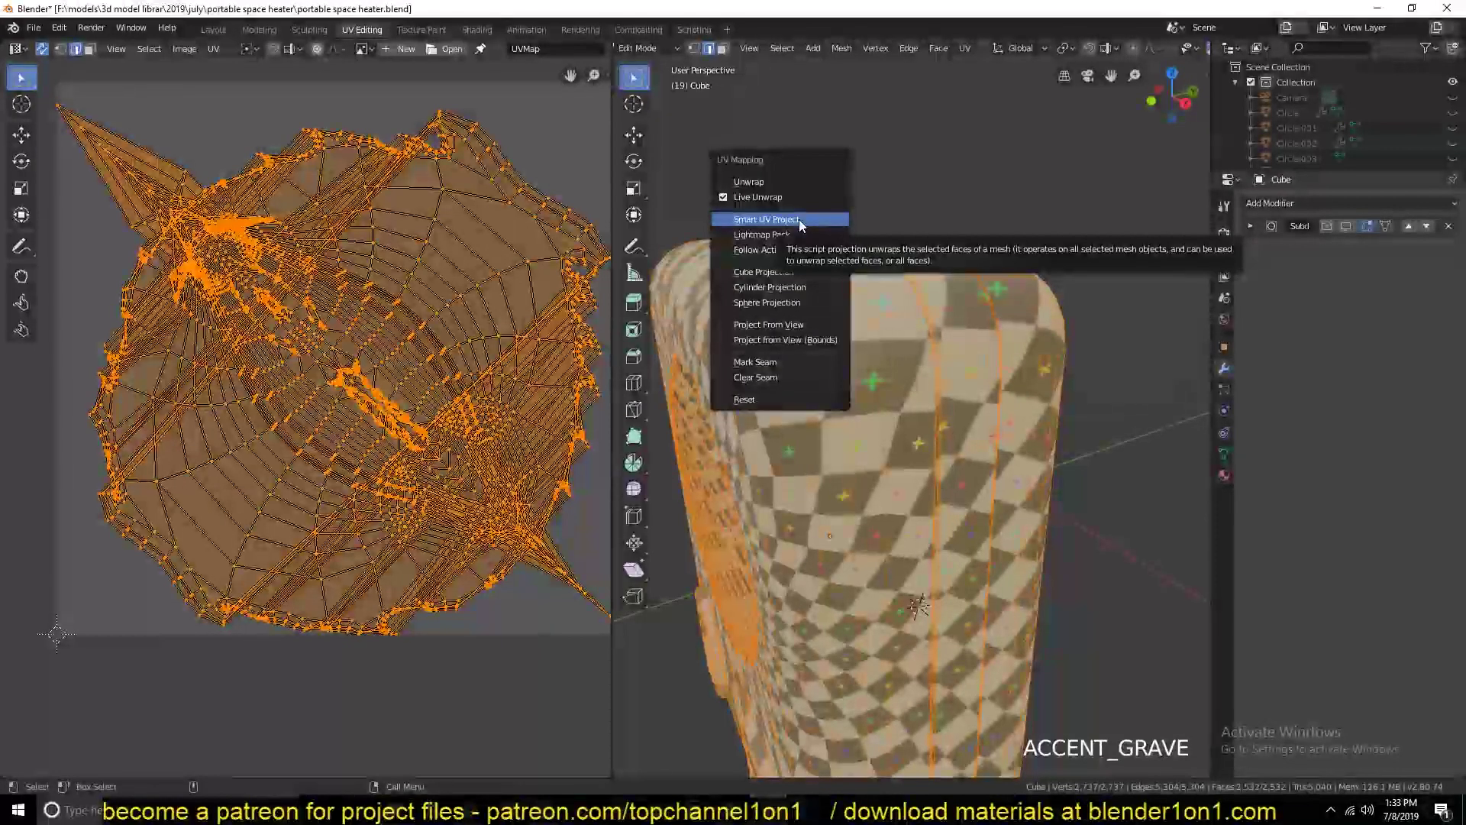
Apply Smart UV Project with angle limit 66 and orbit to inspect the new islands.
left_click(799, 219)
left_click(808, 333)
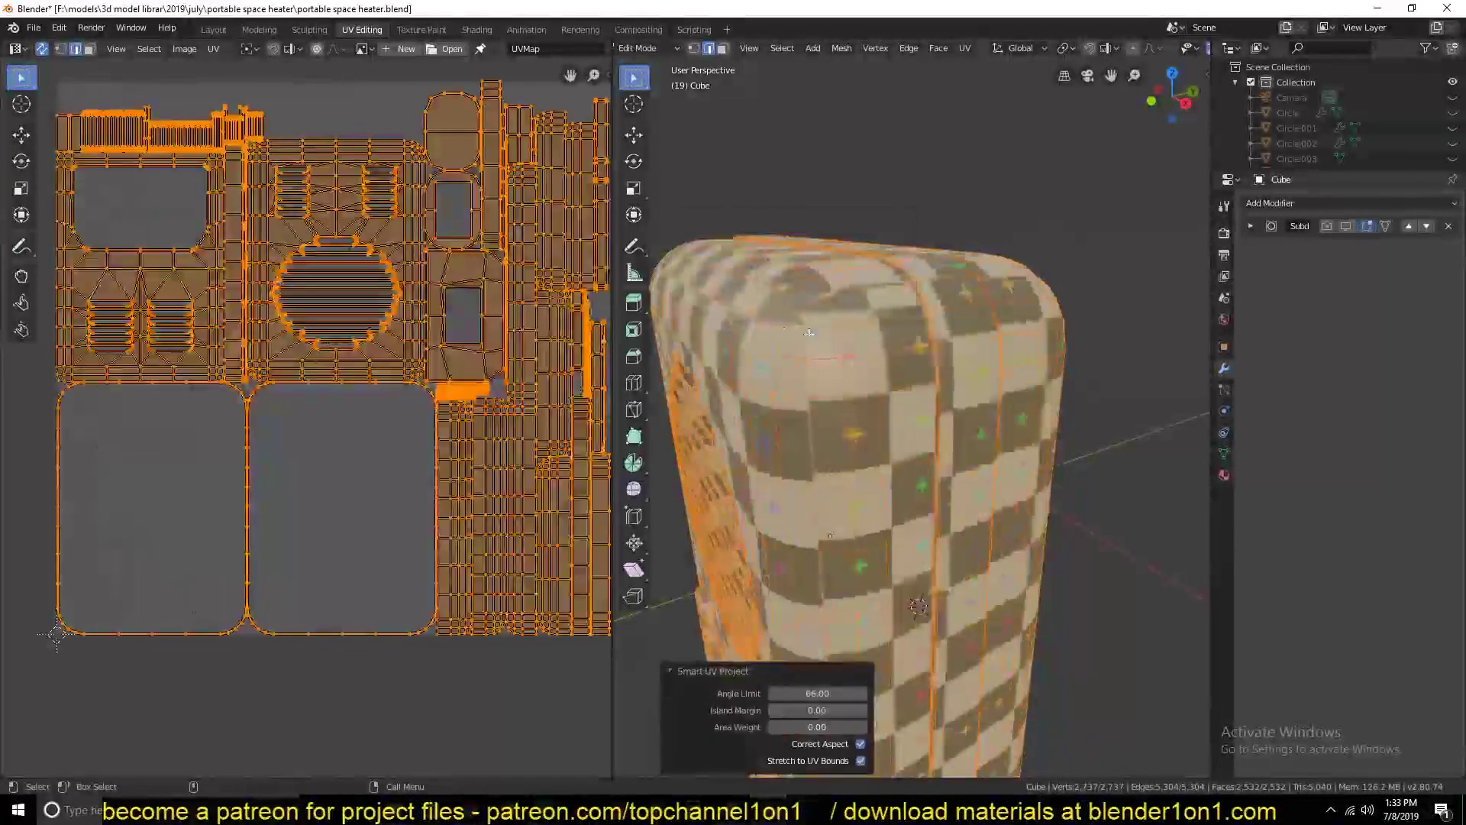
middle_click_drag(591, 268, 546, 289)
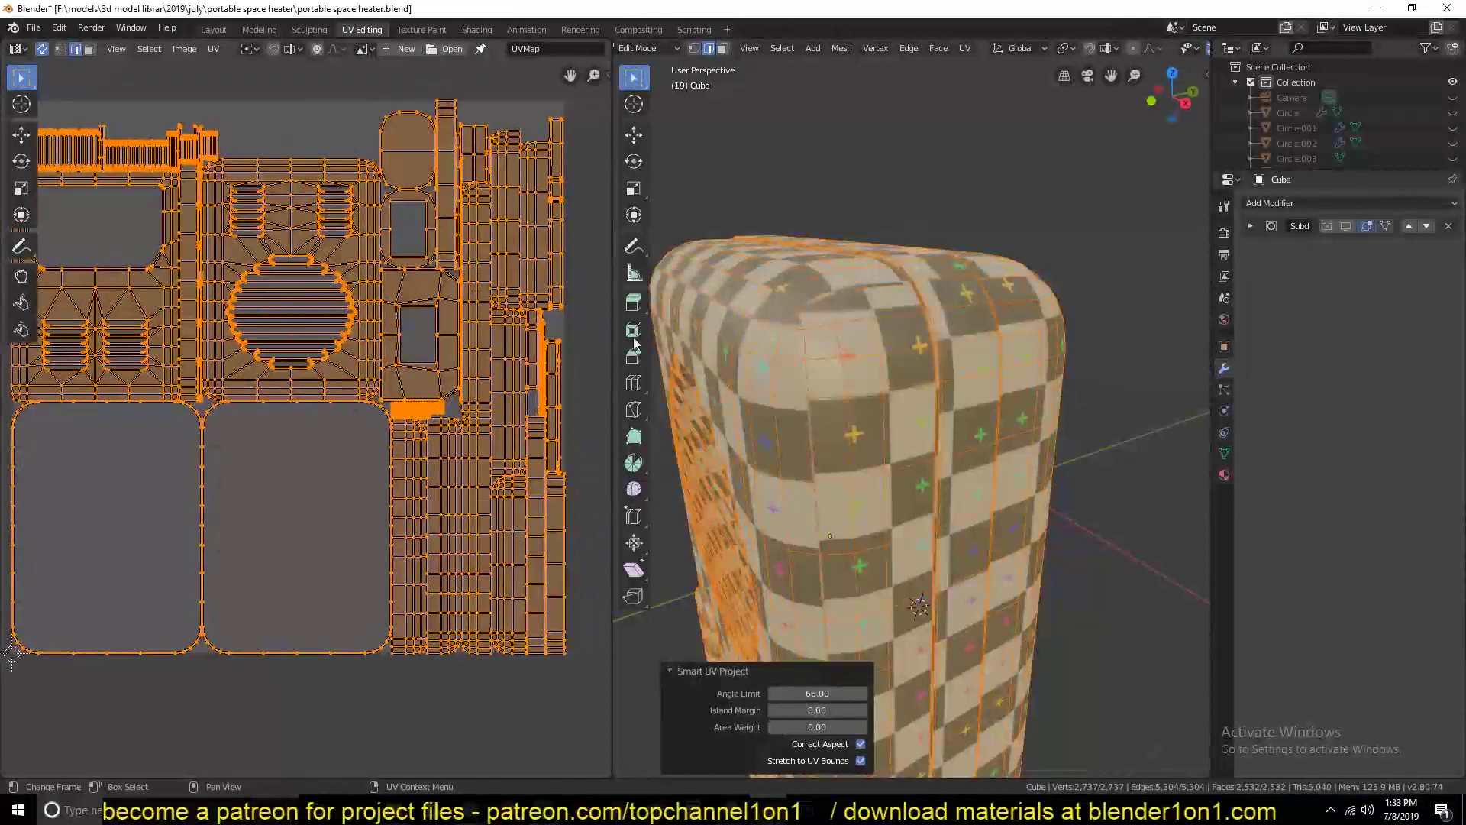
middle_click_drag(744, 381, 803, 386)
scroll(844, 401, "down", 2)
key("Tab")
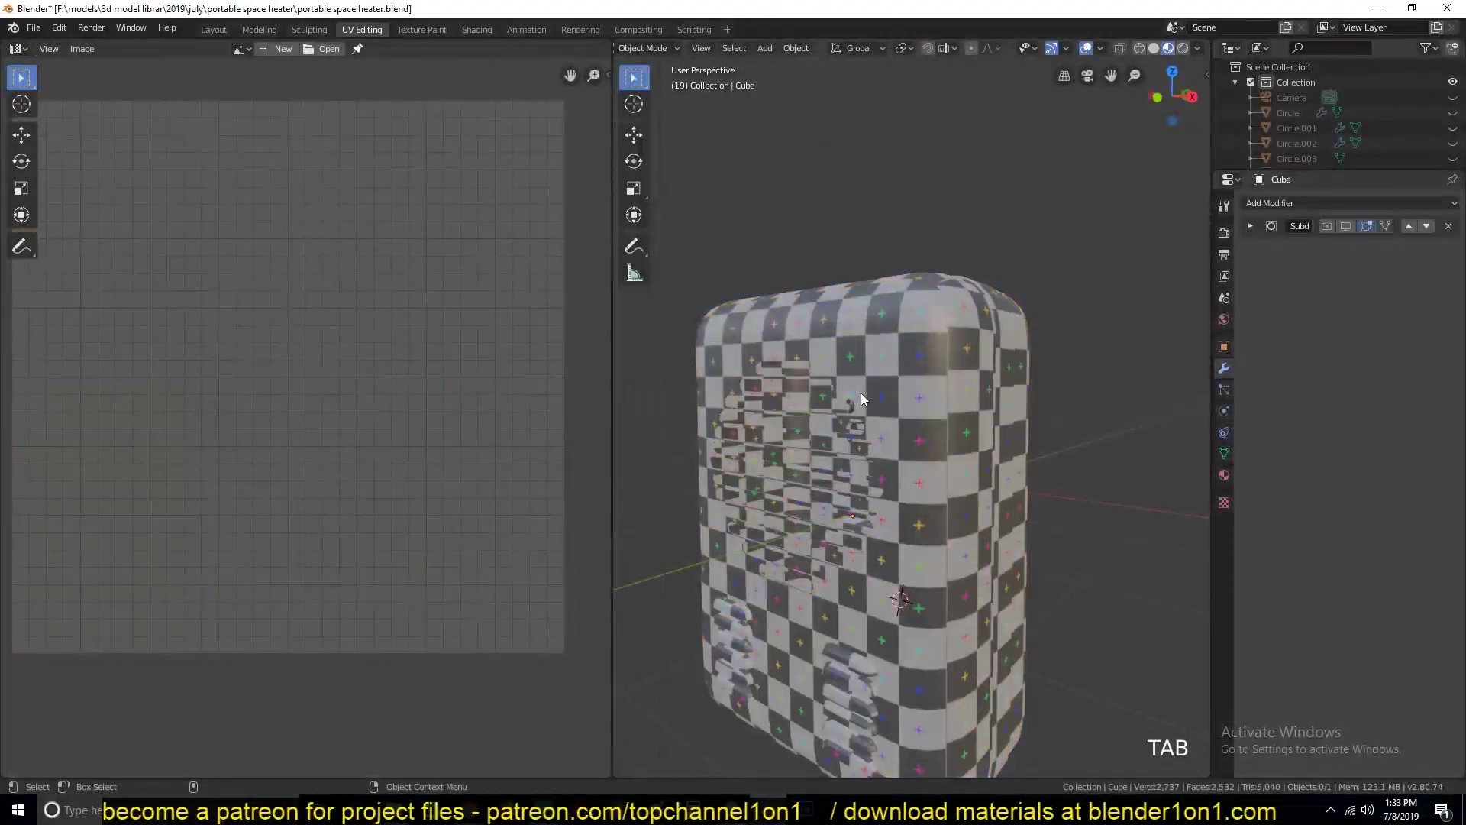
key("shift+grave")
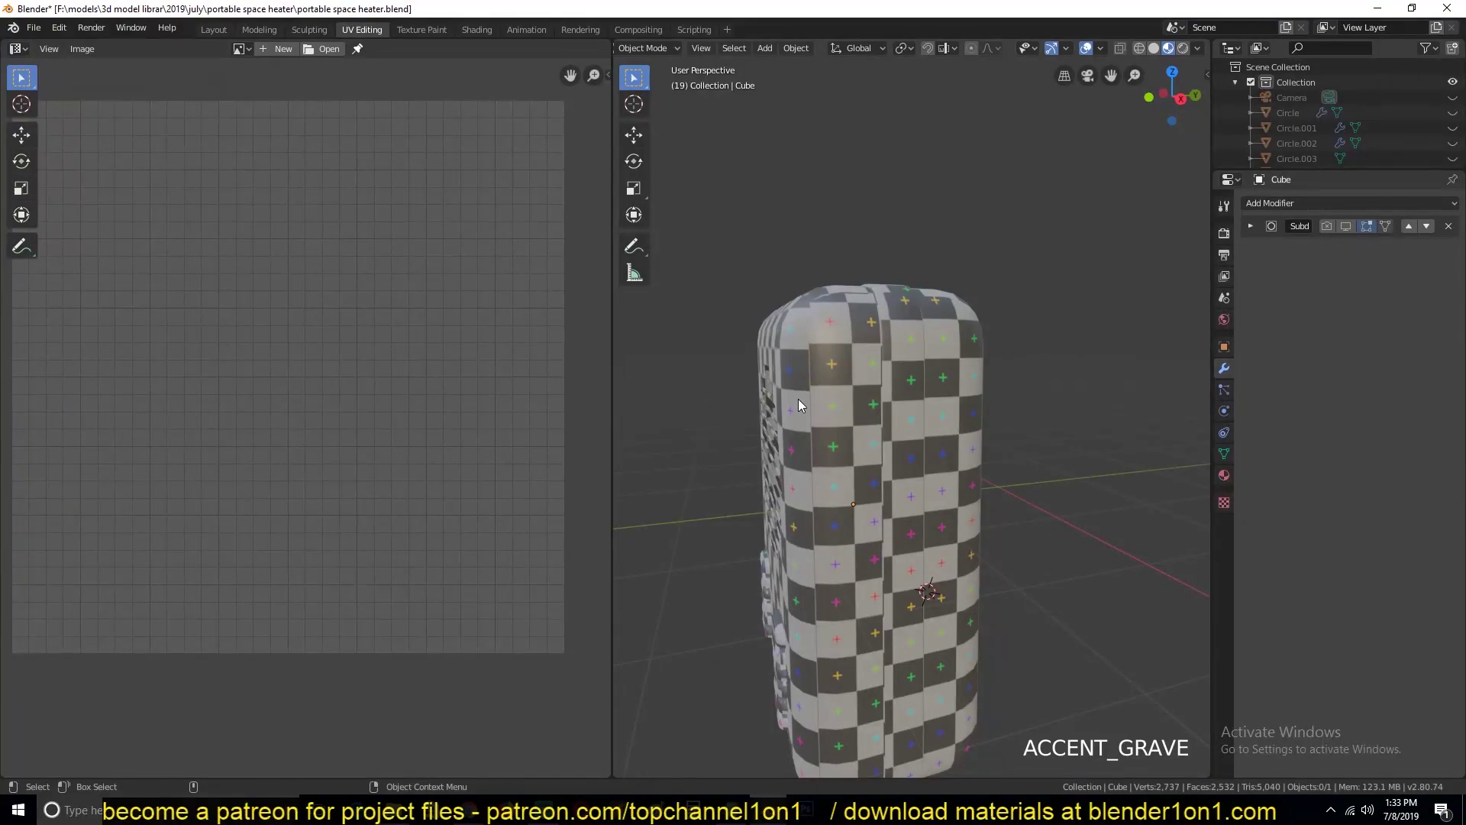
middle_click_drag(799, 398, 737, 457)
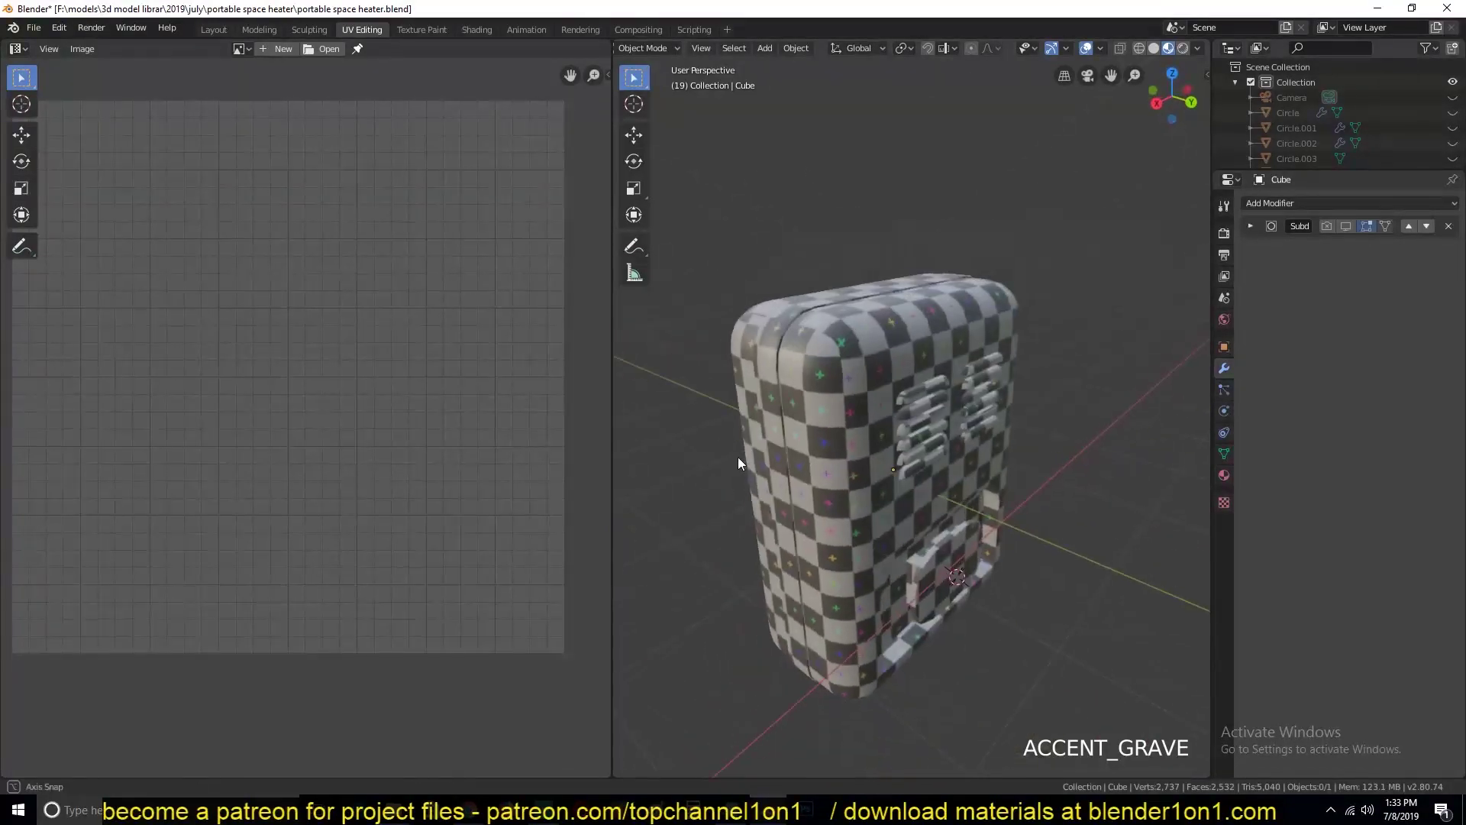
middle_click_drag(914, 378, 964, 373)
key("Tab")
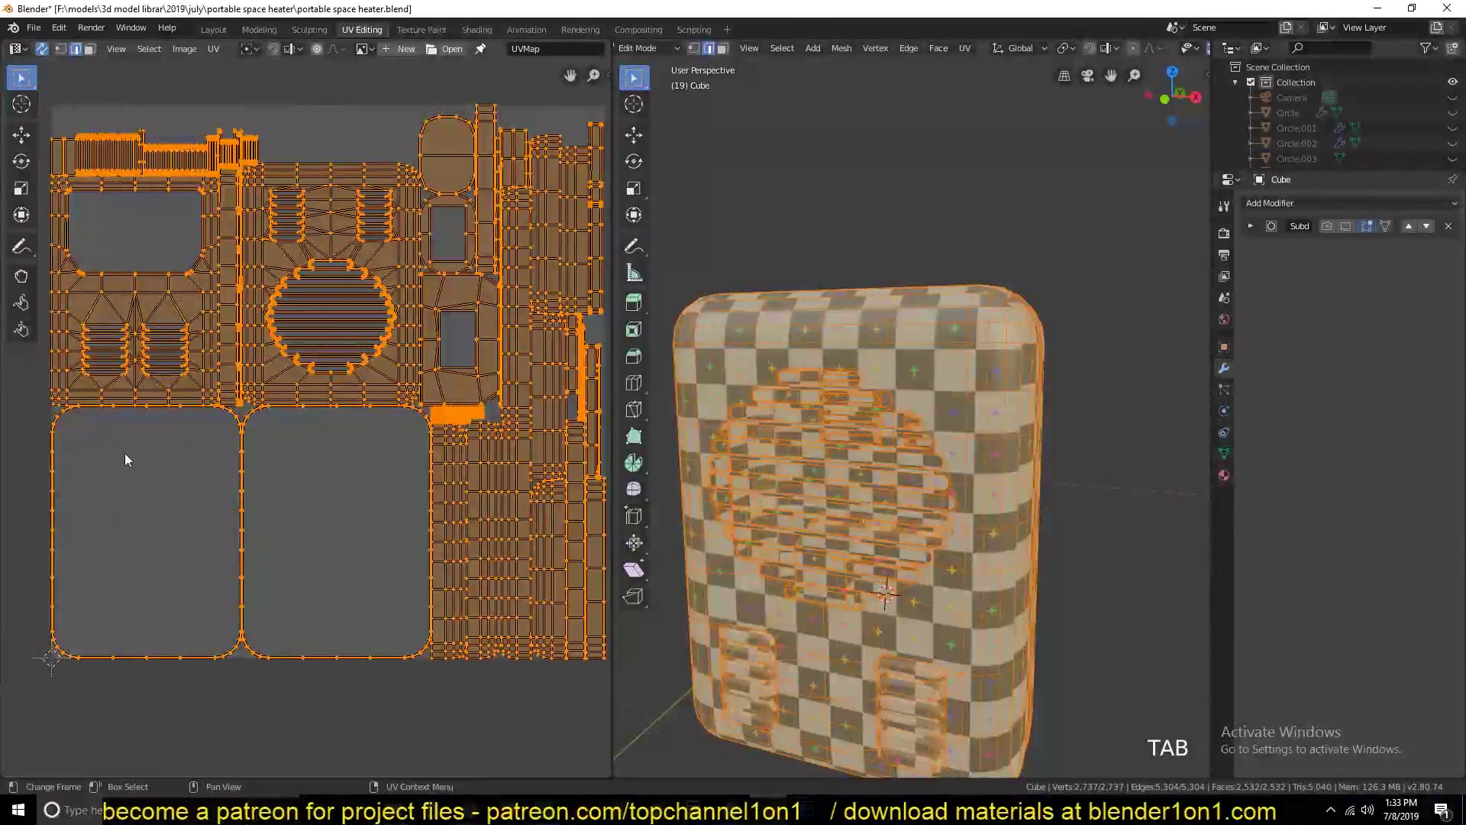
left_click_drag(144, 545, 145, 549)
left_click_drag(72, 419, 217, 646)
left_click_drag(264, 418, 359, 580)
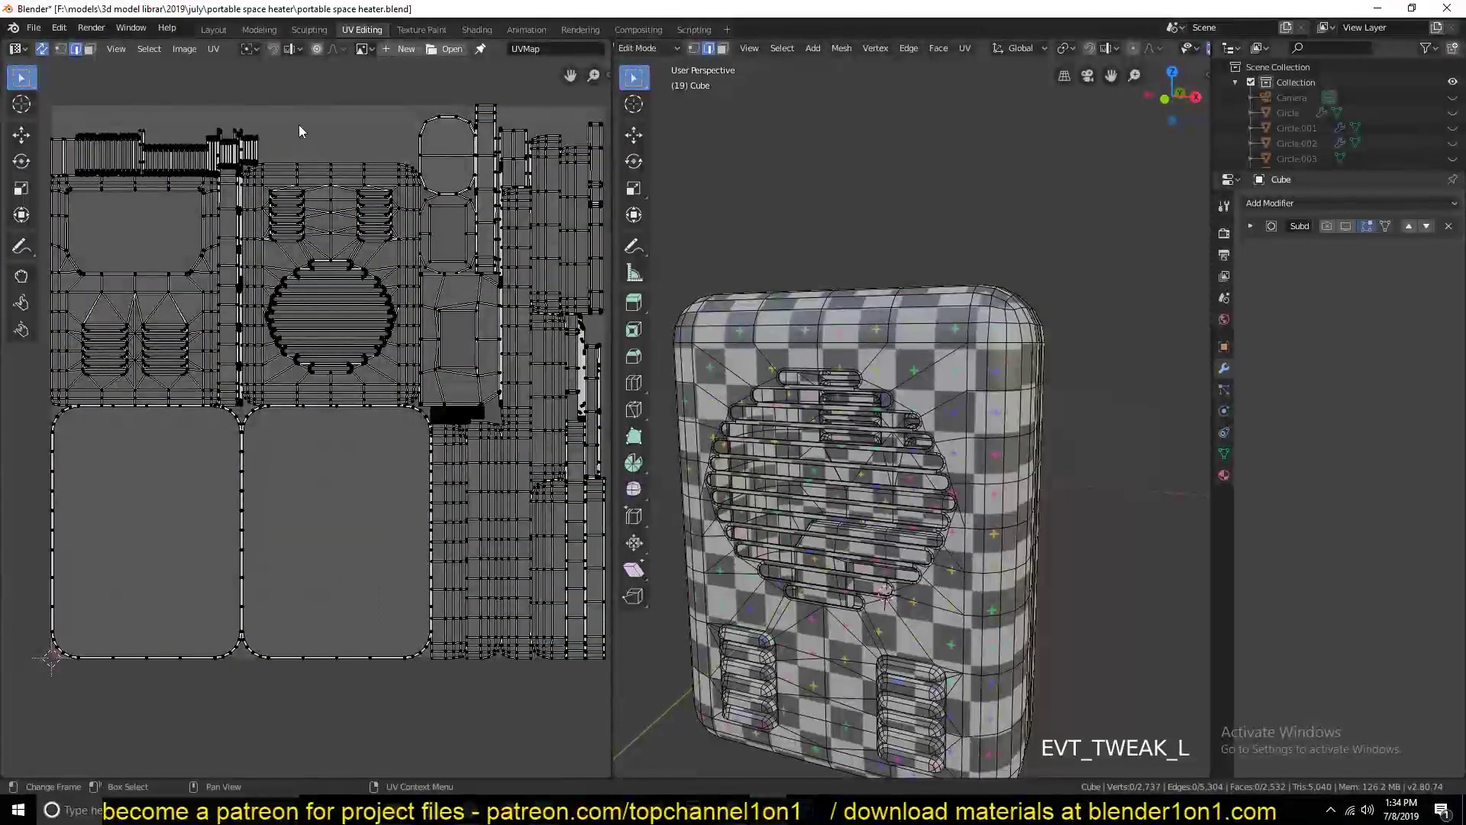
left_click_drag(293, 121, 378, 143)
middle_click_drag(444, 334, 362, 317)
middle_click_drag(225, 451, 269, 479)
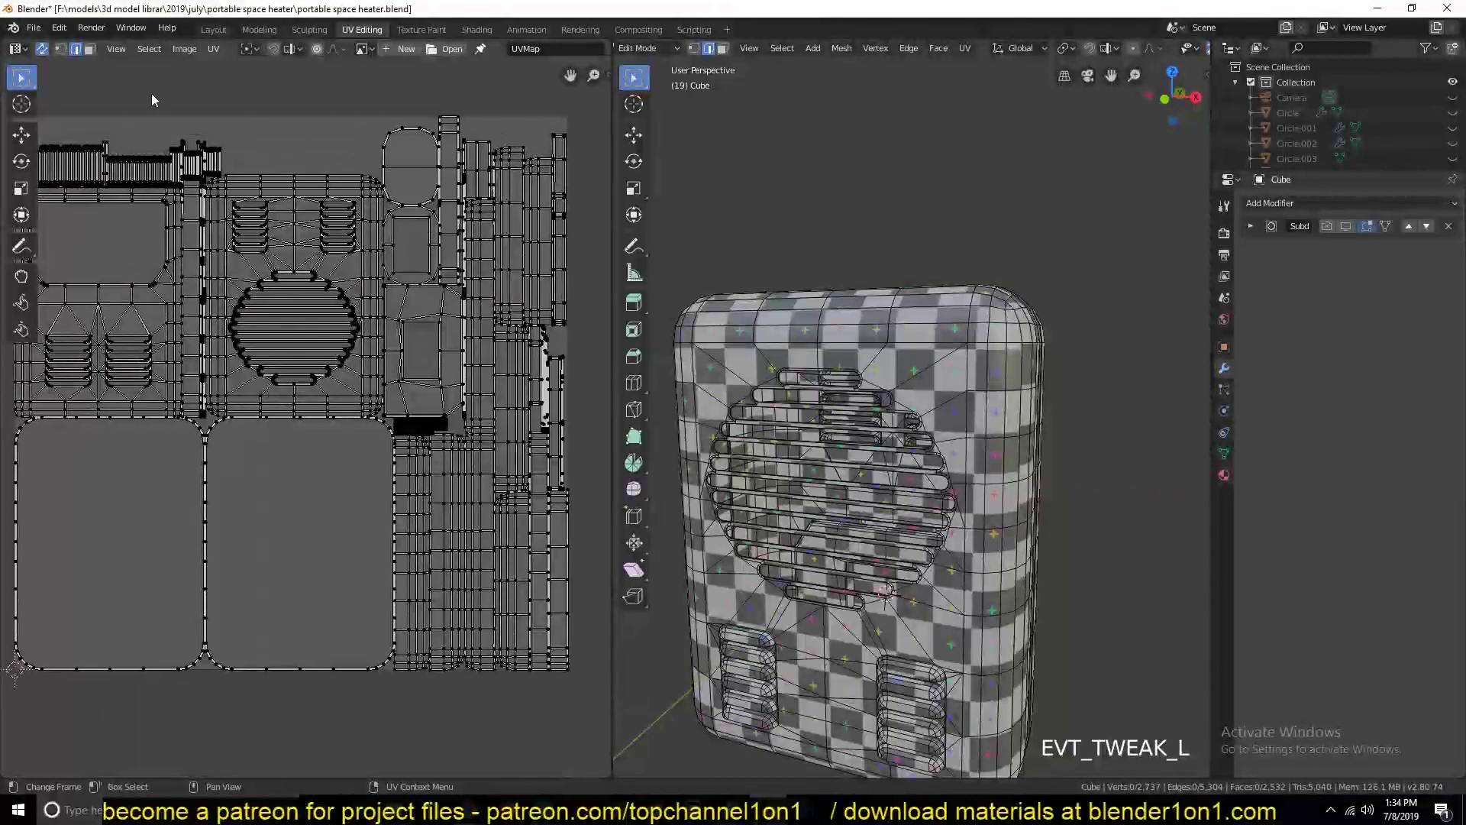
left_click_drag(151, 93, 453, 444)
key("alt+a")
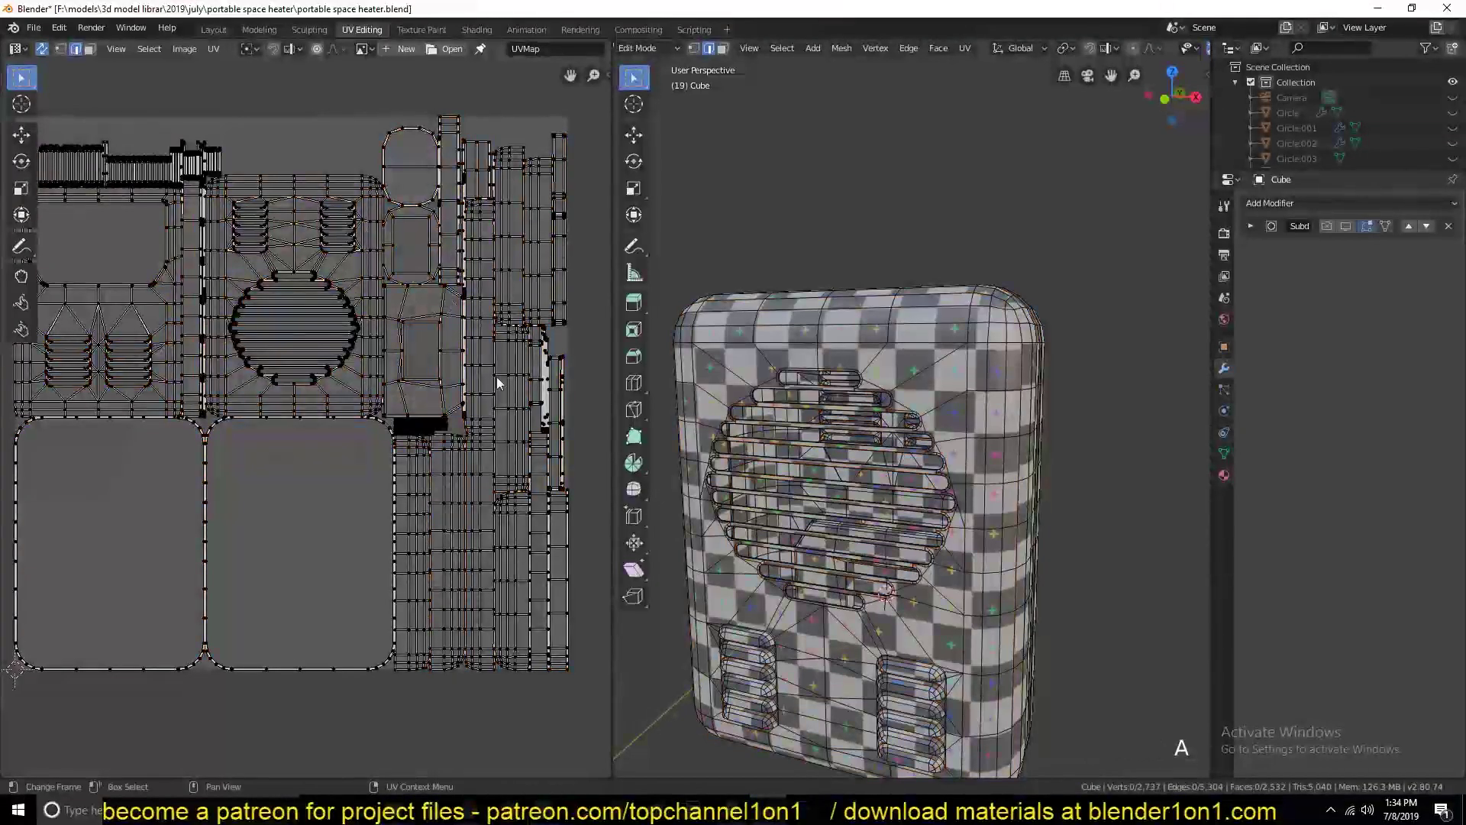
left_click(500, 475)
left_click_drag(323, 126, 549, 564)
scroll(499, 537, "up", 6)
middle_click_drag(495, 536, 78, 475)
scroll(78, 482, "up", 4)
key("alt+a")
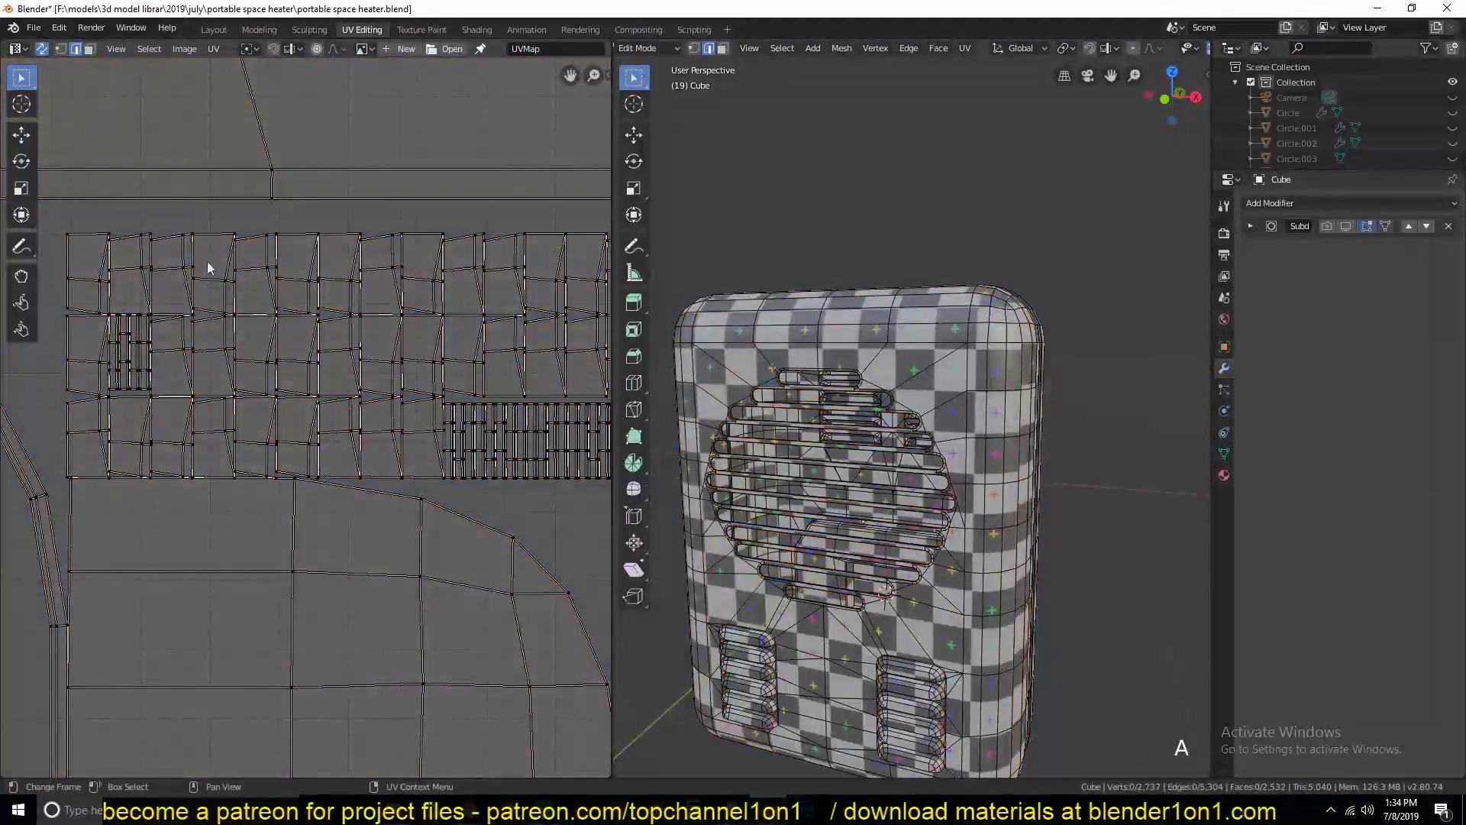
left_click_drag(207, 261, 392, 362)
scroll(264, 353, "down", 4)
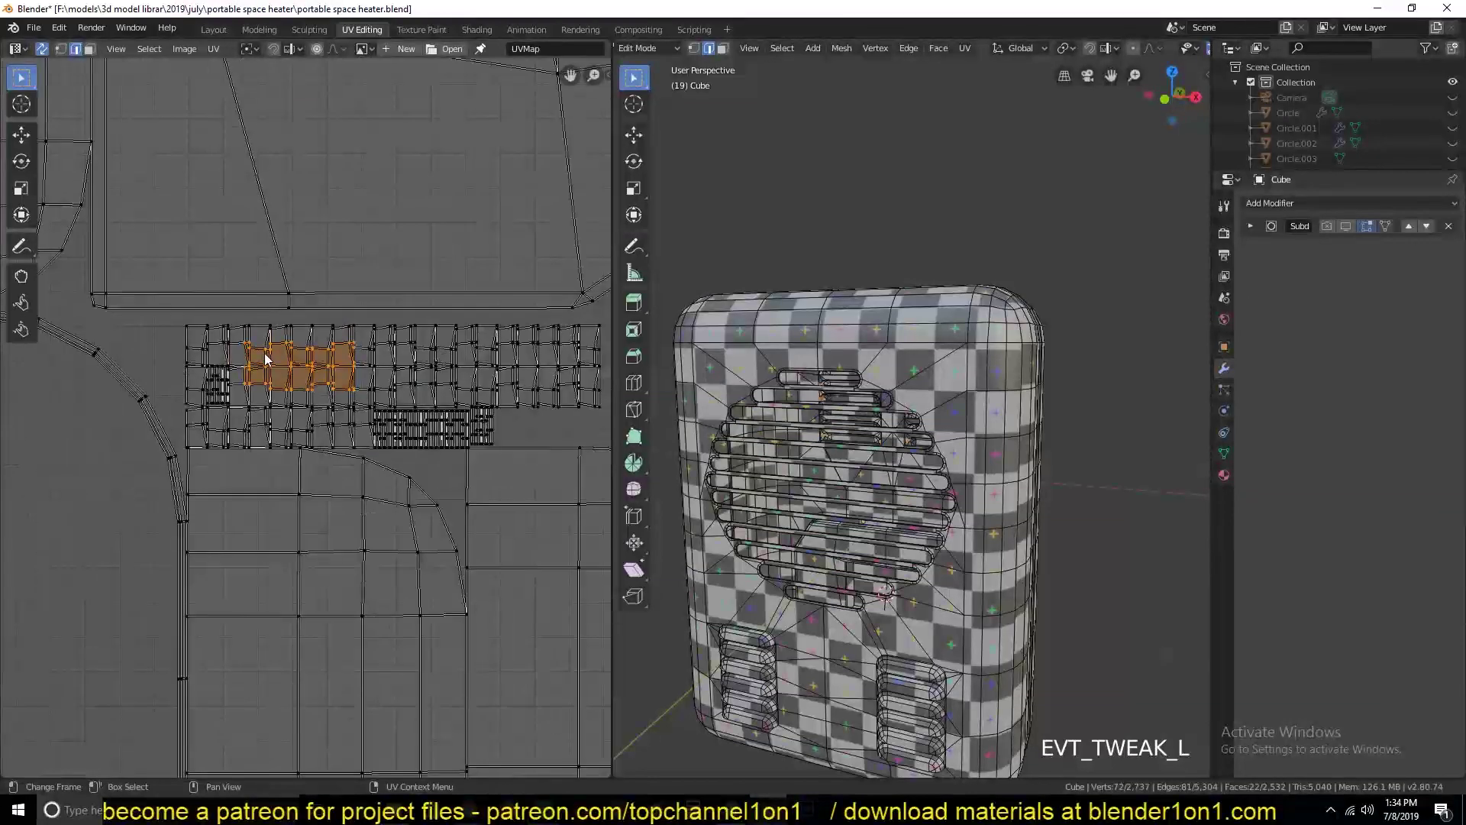
key("Tab")
key("grave")
mouse_move(857, 382)
middle_mouse_down()
mouse_move(870, 387)
mouse_move(854, 405)
middle_mouse_up()
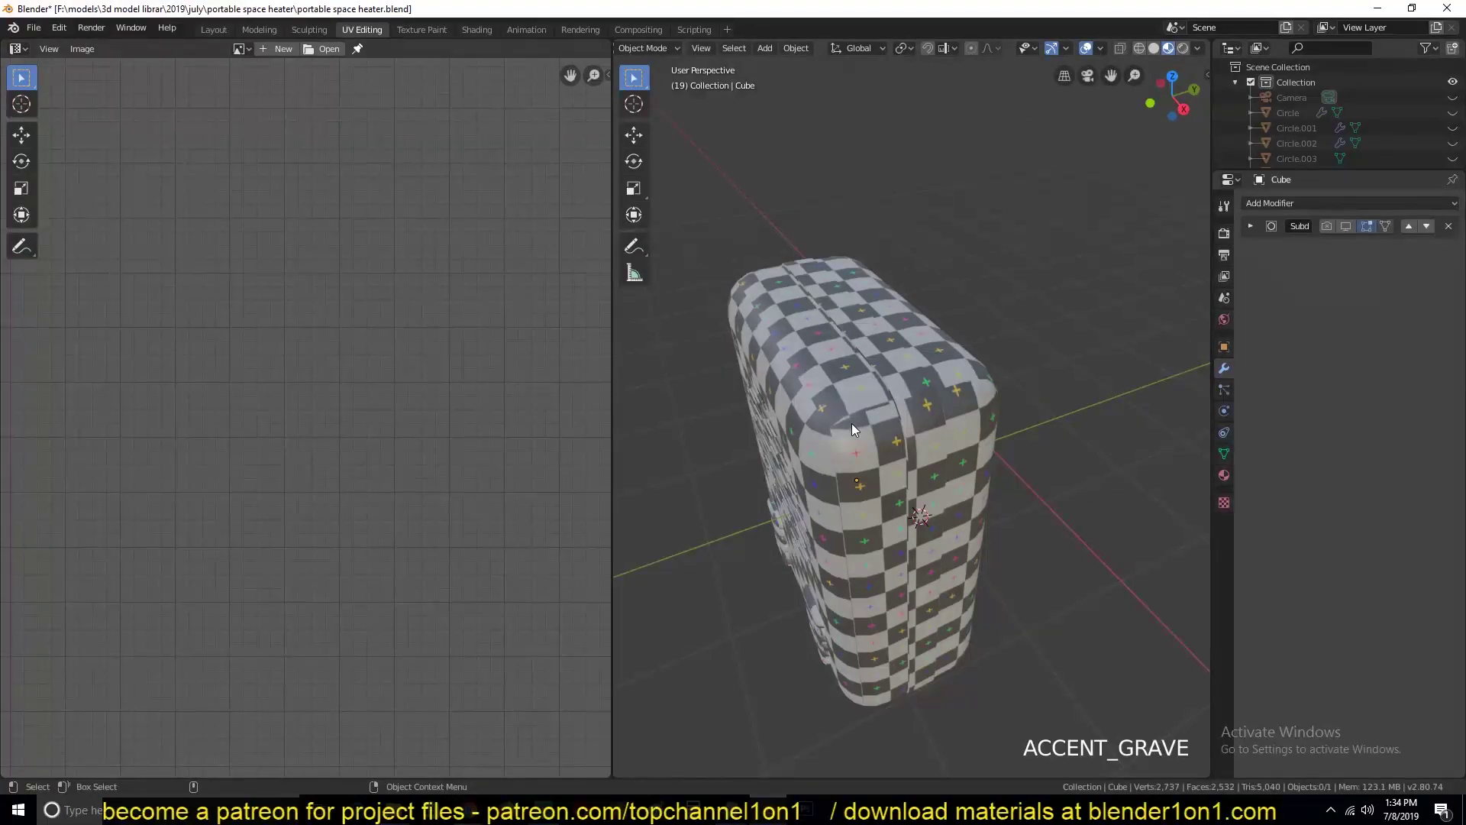
Select the heater object and enter Edit Mode from a front view.
scroll(852, 423, "up", 2)
middle_click_drag(873, 424, 837, 310)
middle_click_drag(898, 349, 726, 388)
left_click(742, 392)
scroll(712, 412, "down", 2)
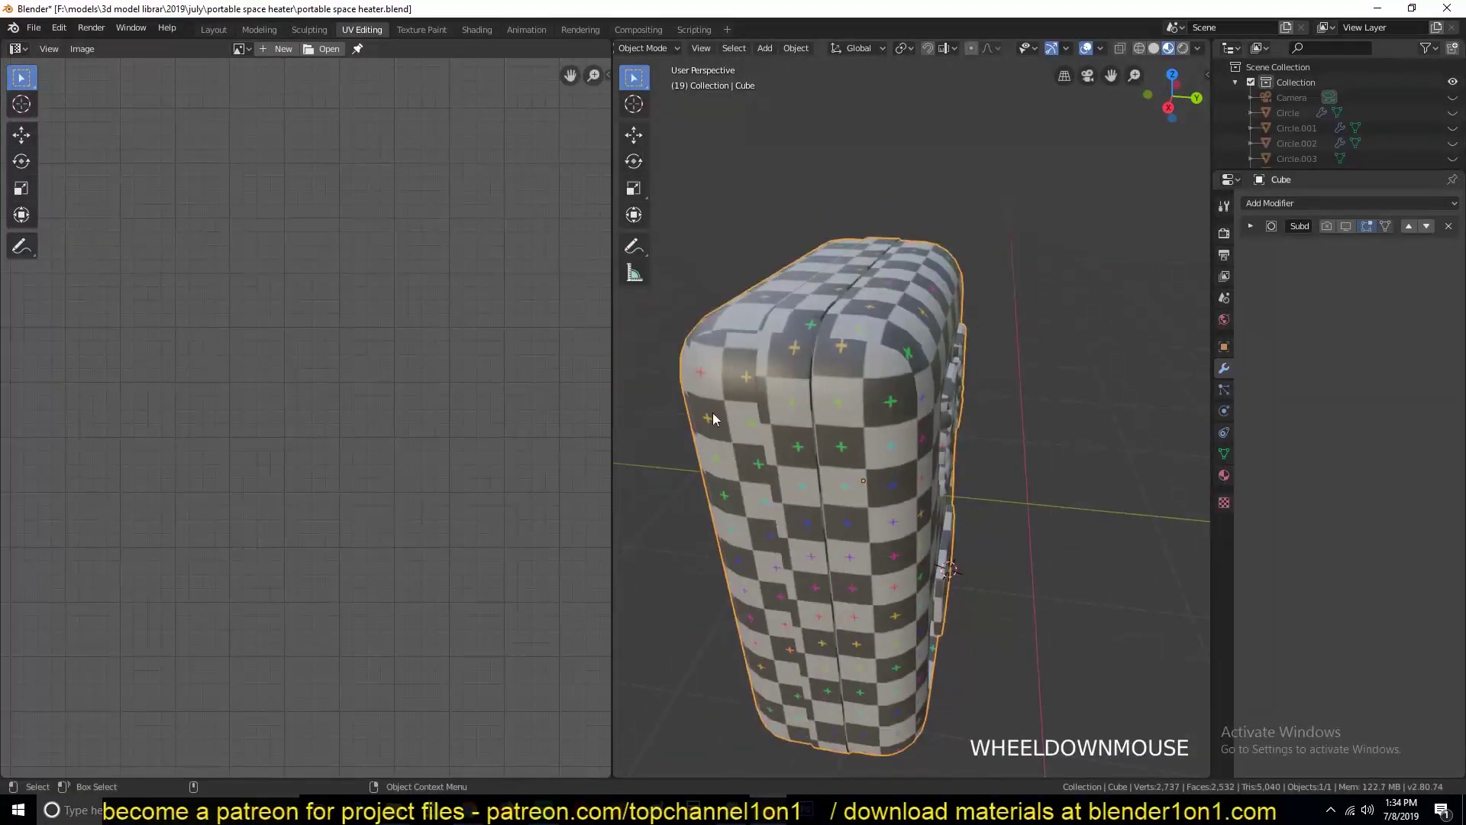
key("grave")
key("Tab")
Box-select the whole Smart UV Project layout in the UV Editor and recentre it.
scroll(379, 380, "down", 3)
key("a")
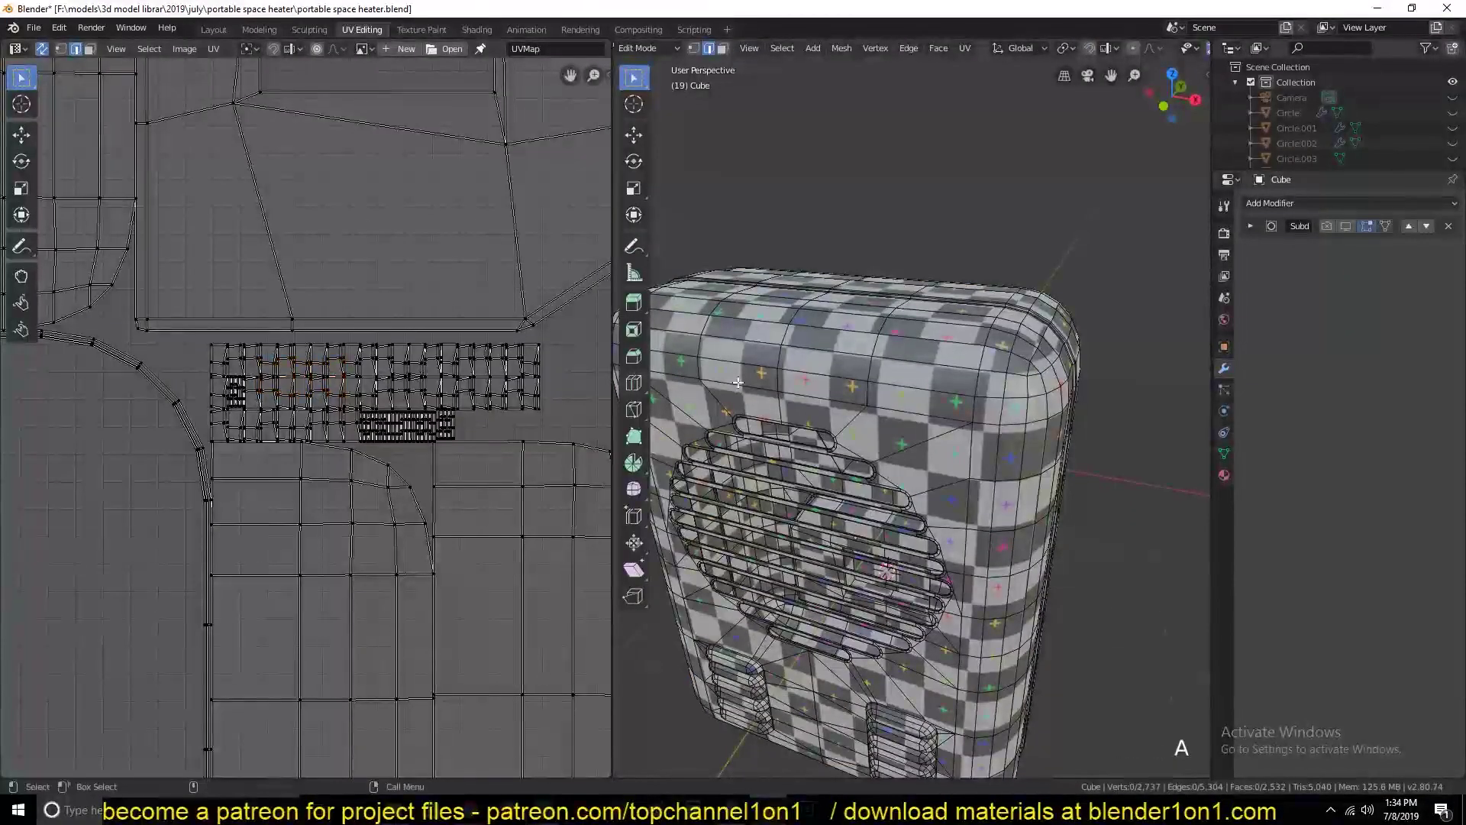
key("grave")
middle_click_drag(903, 347, 871, 344)
scroll(130, 382, "down", 10)
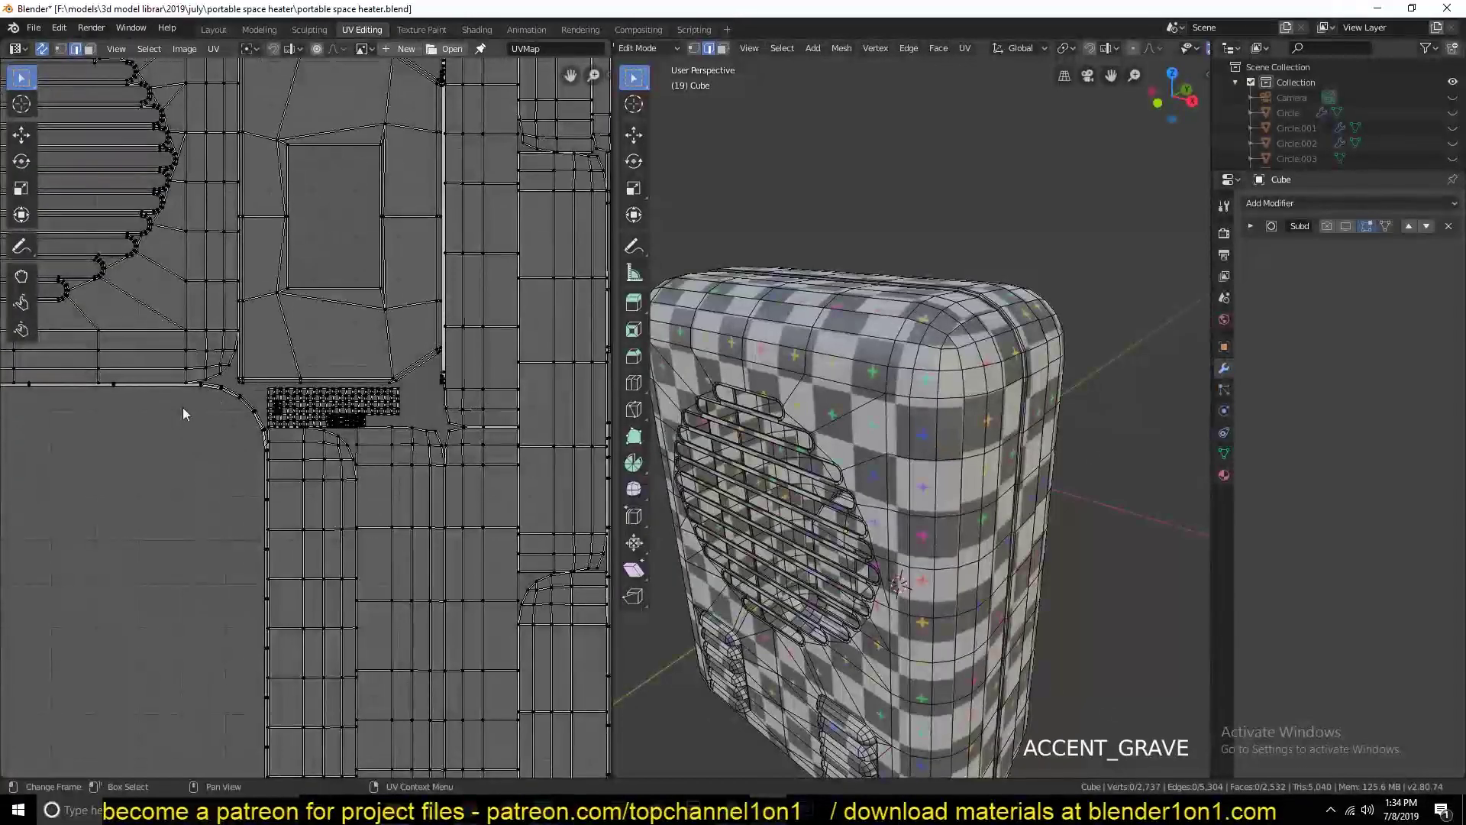
left_click_drag(48, 188, 426, 629)
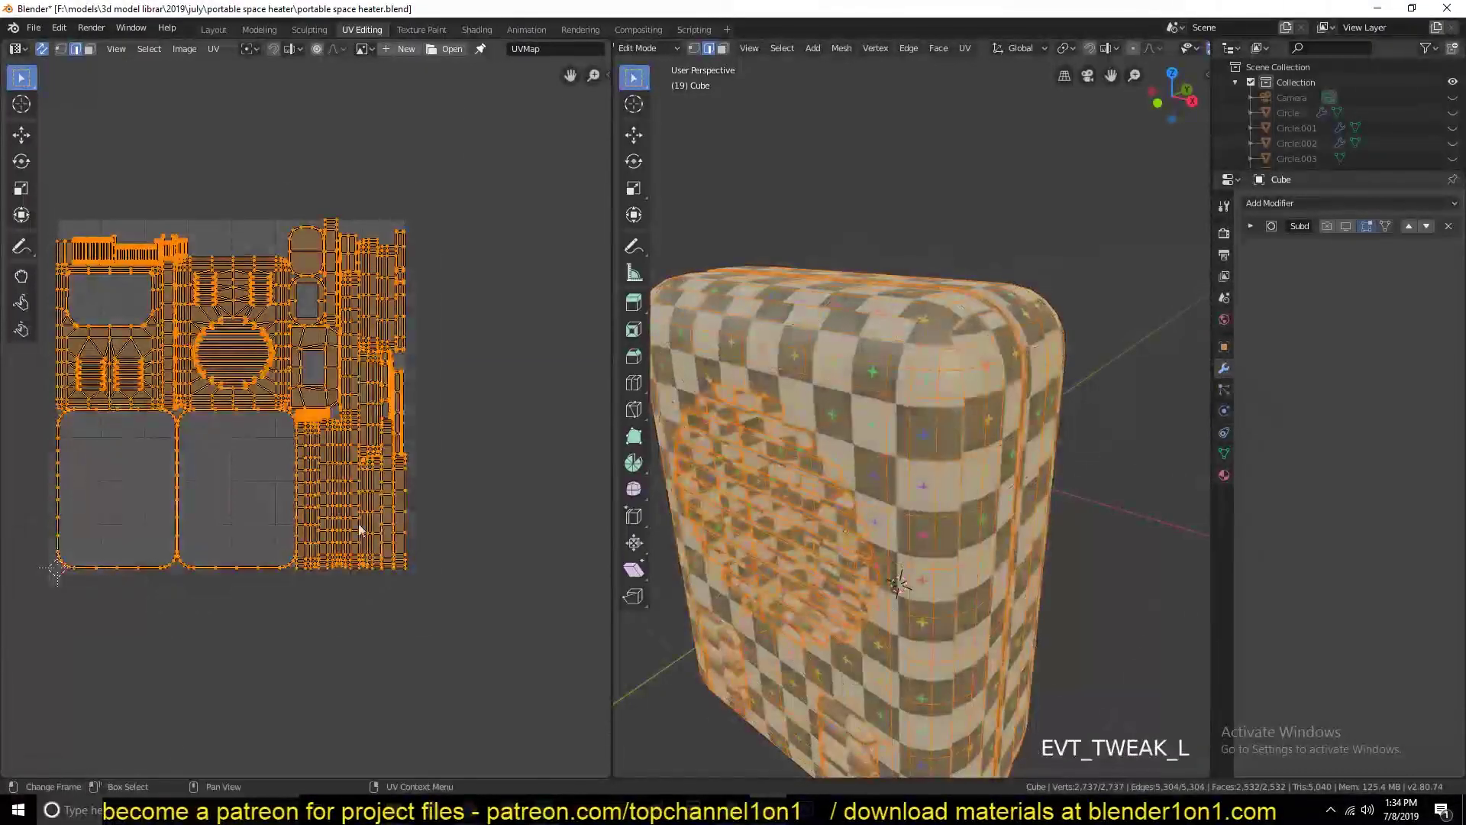
left_click_drag(342, 510, 416, 510)
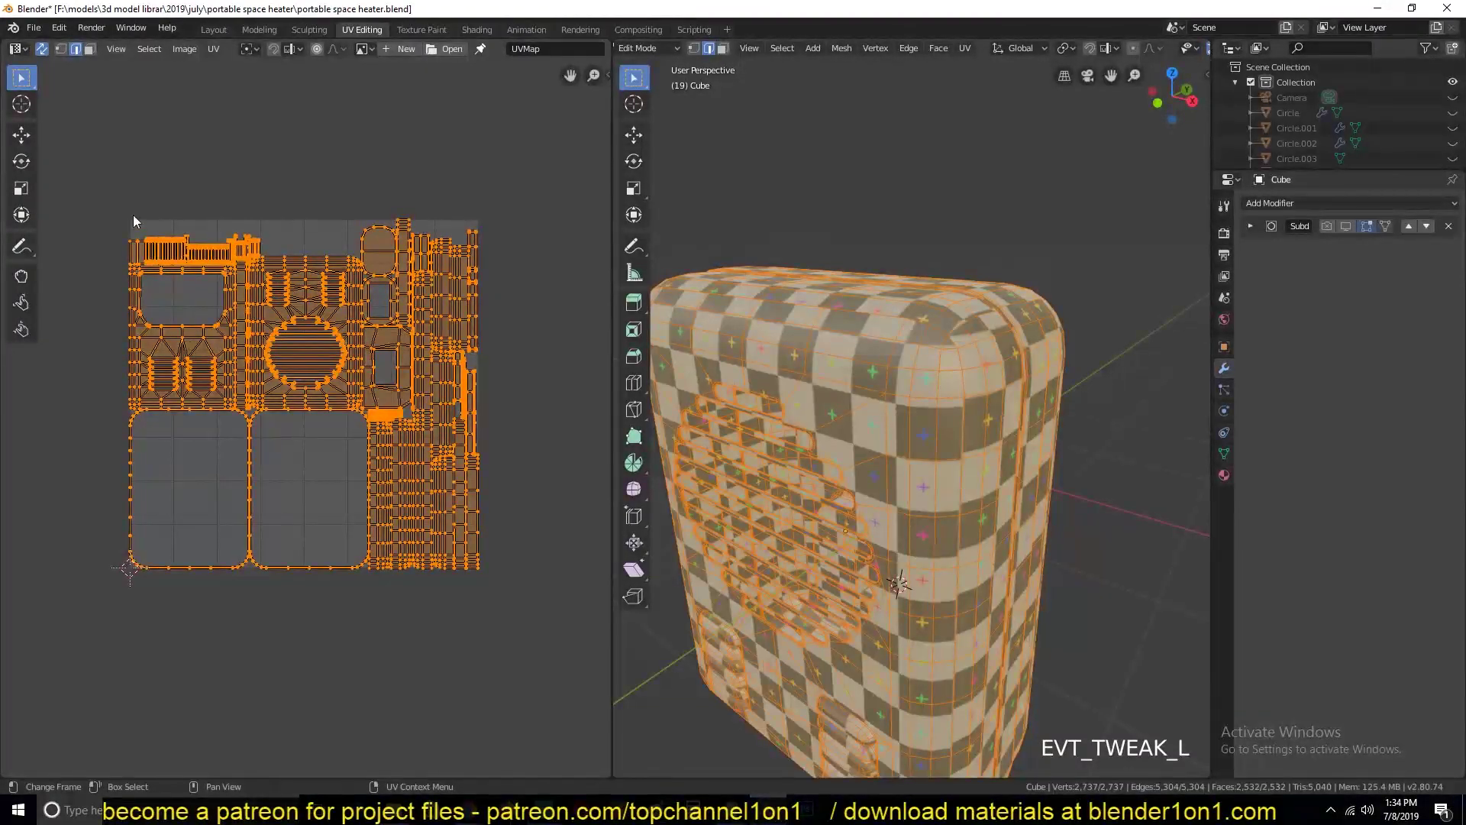
Mark seams from the UV islands and clear the selection.
left_click(214, 49)
left_click(273, 255)
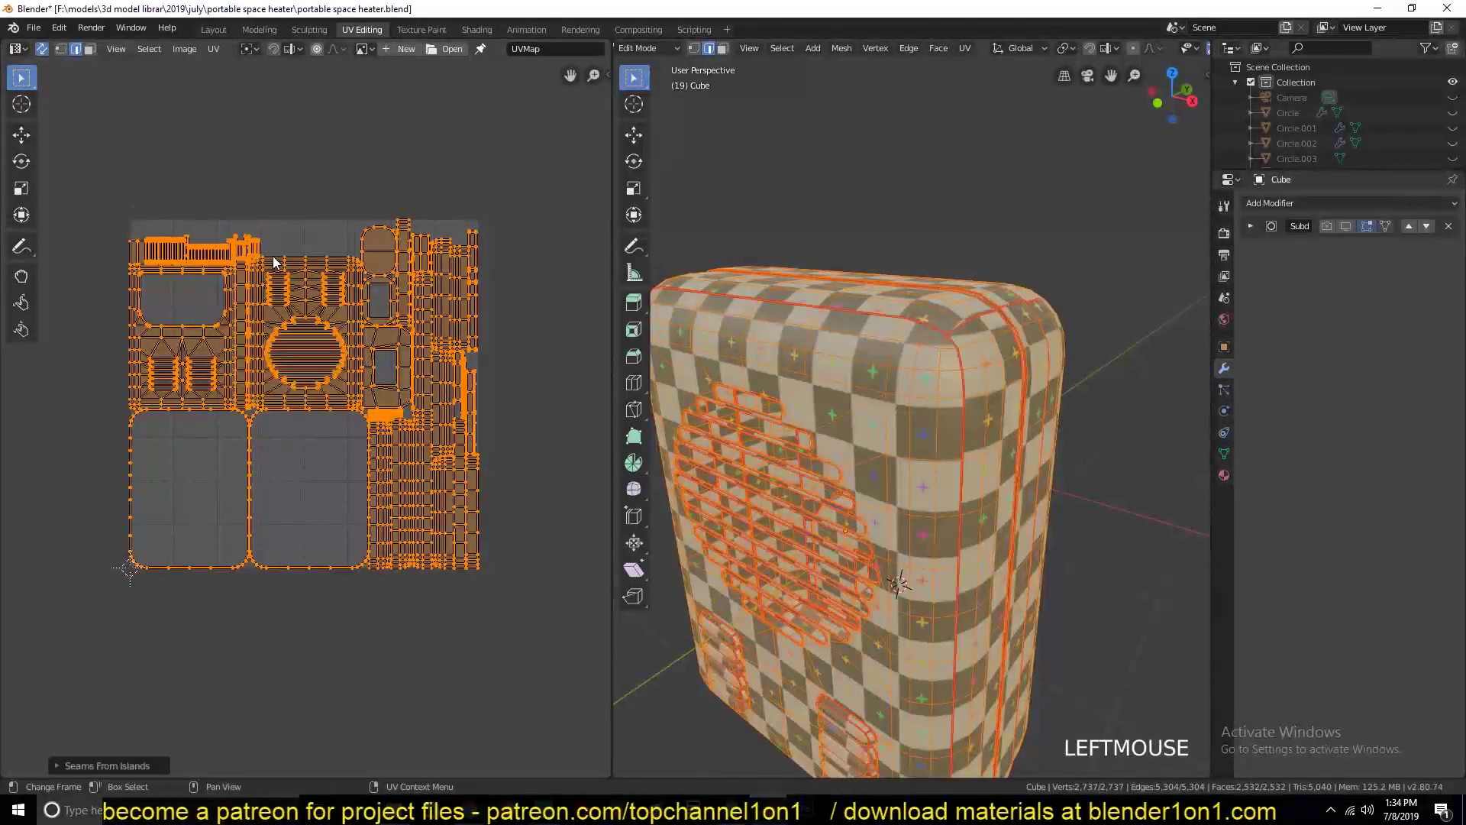
key("alt+a")
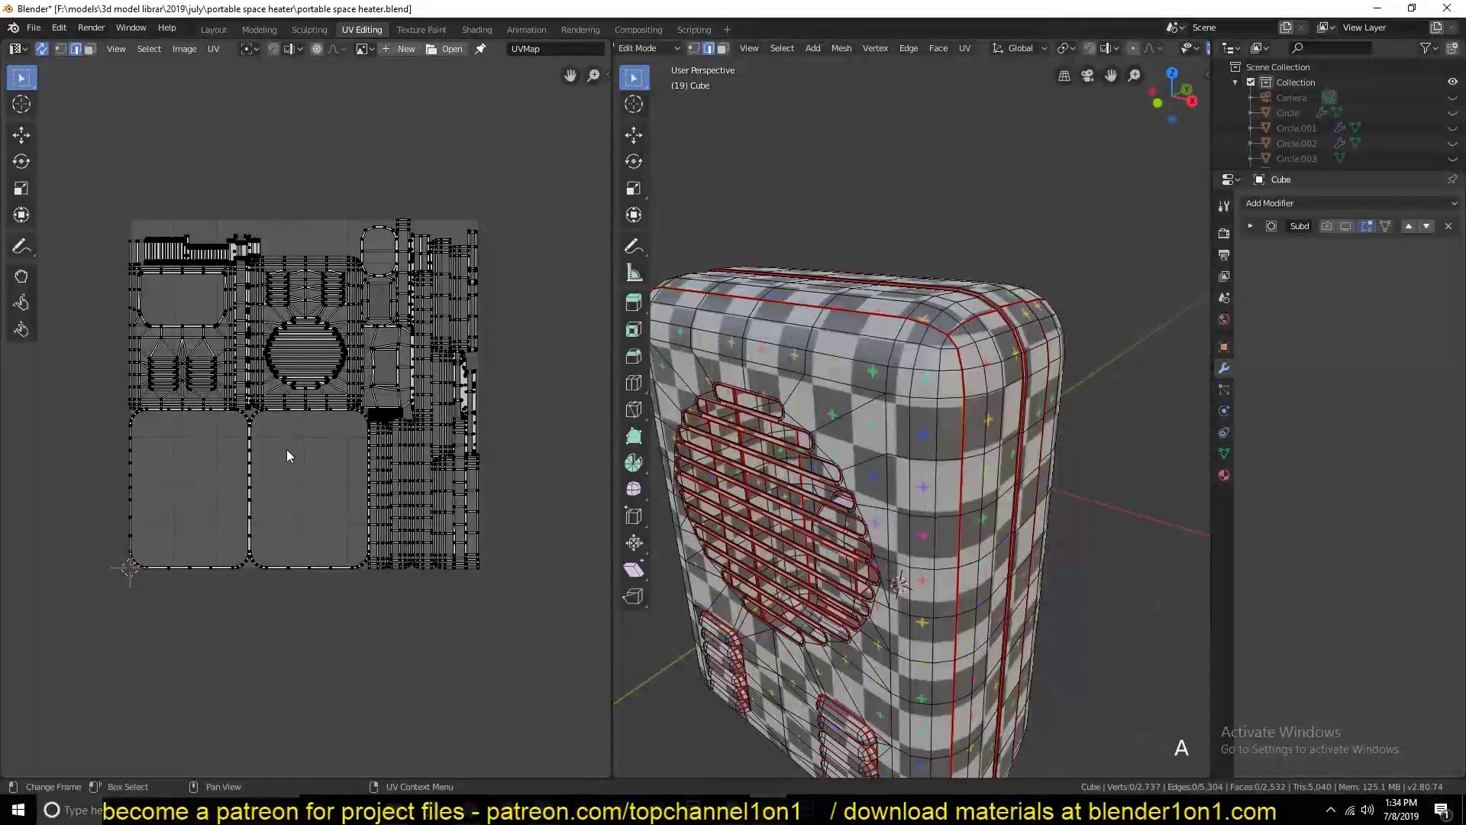
Select the whole heater mesh and all its UVs.
scroll(286, 454, "up", 4)
left_click(184, 414)
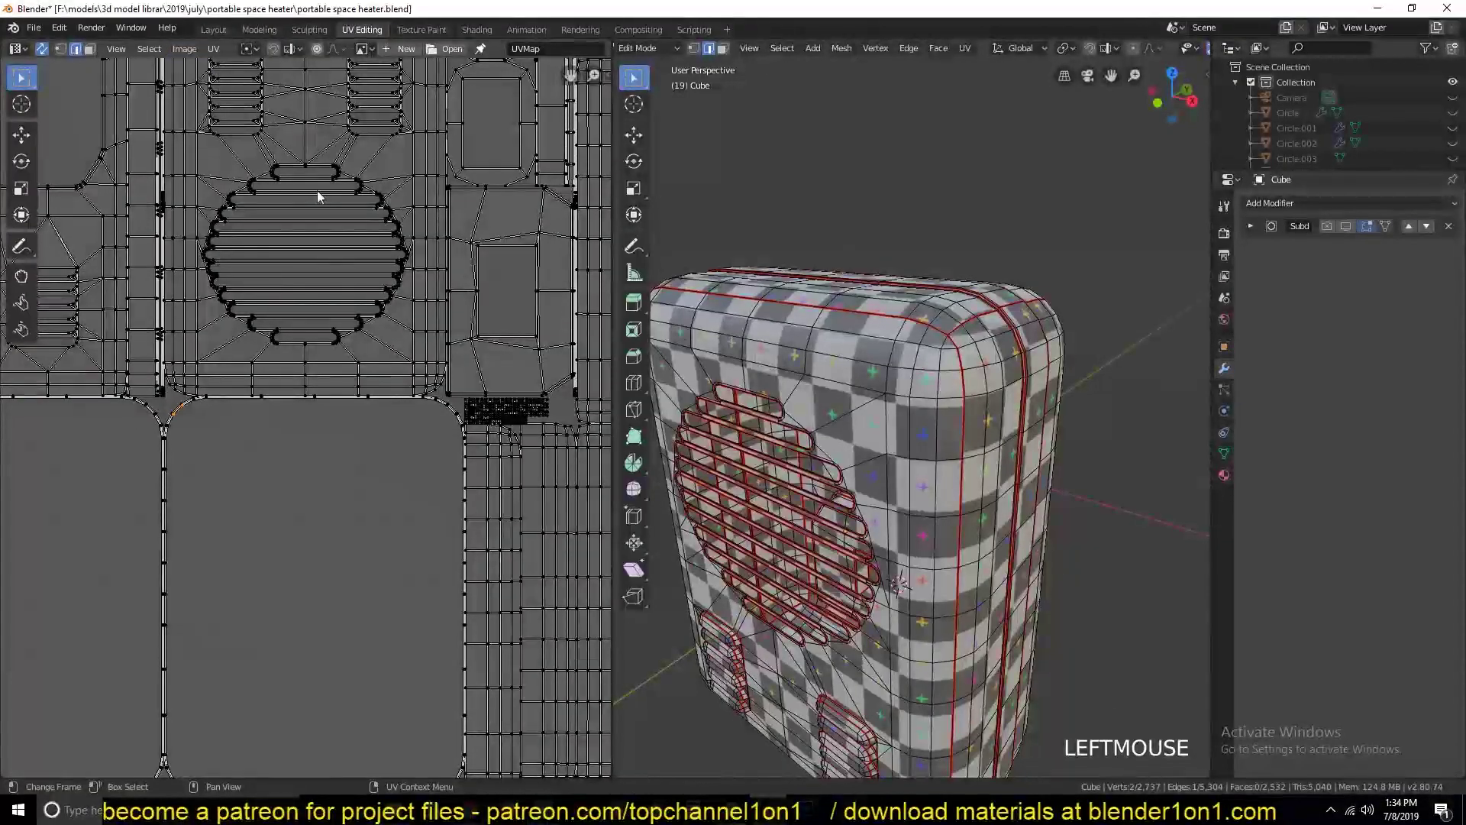
scroll(305, 475, "down", 3)
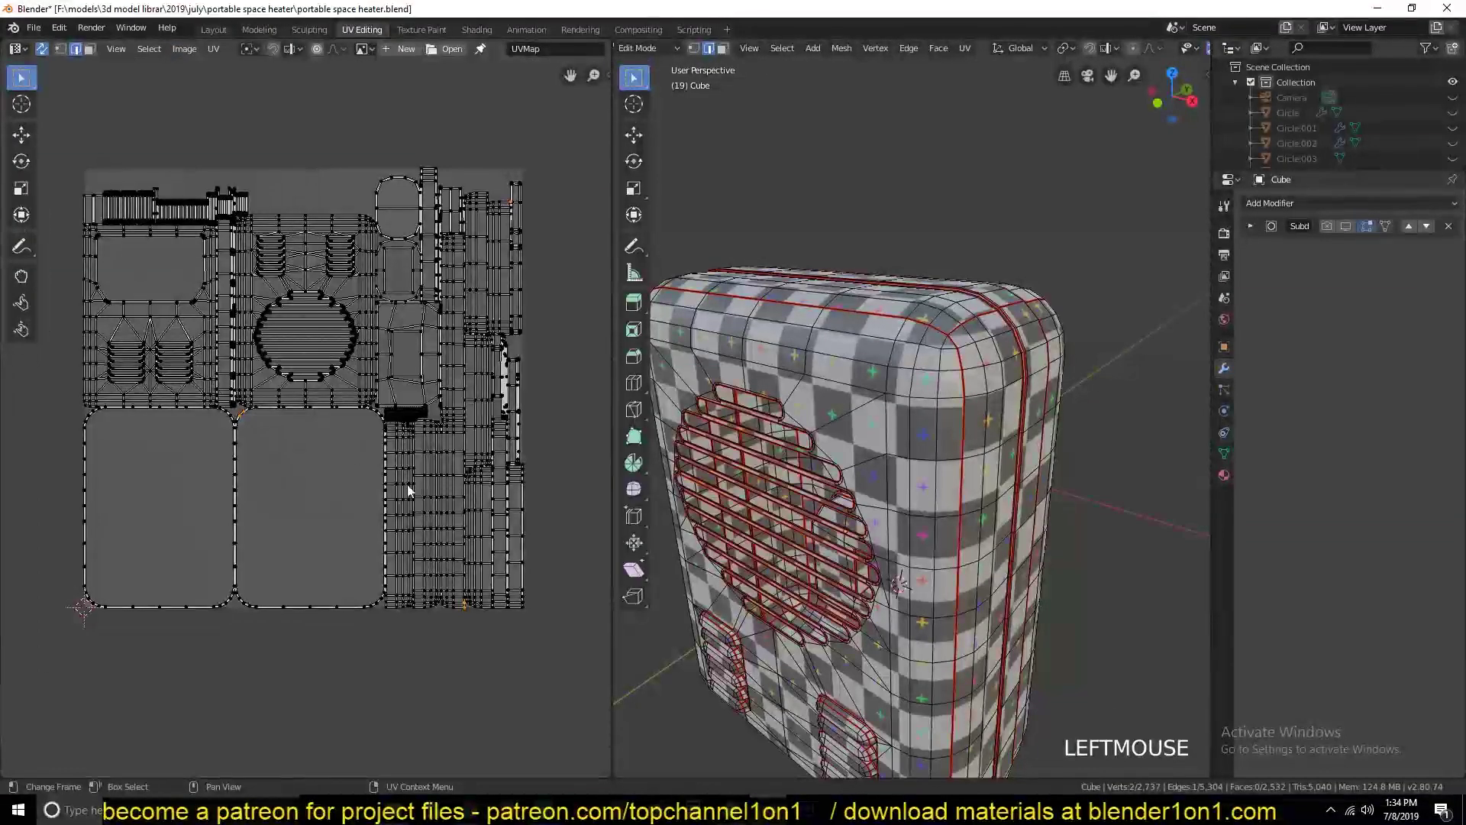
key("a")
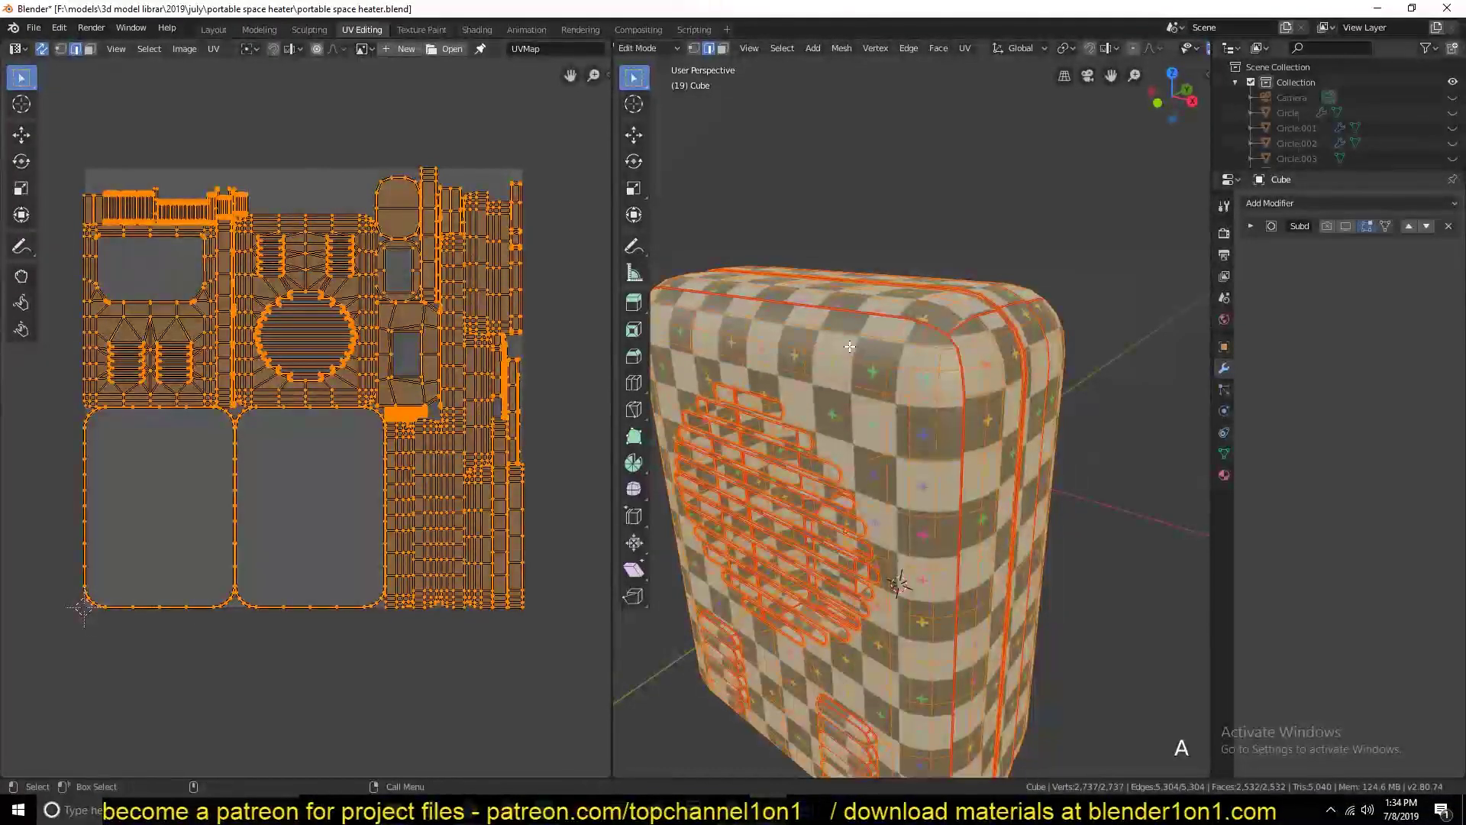
Unwrap the whole heater (Angle Based, Fill Holes, Correct Aspect) and orbit to check it.
key("u")
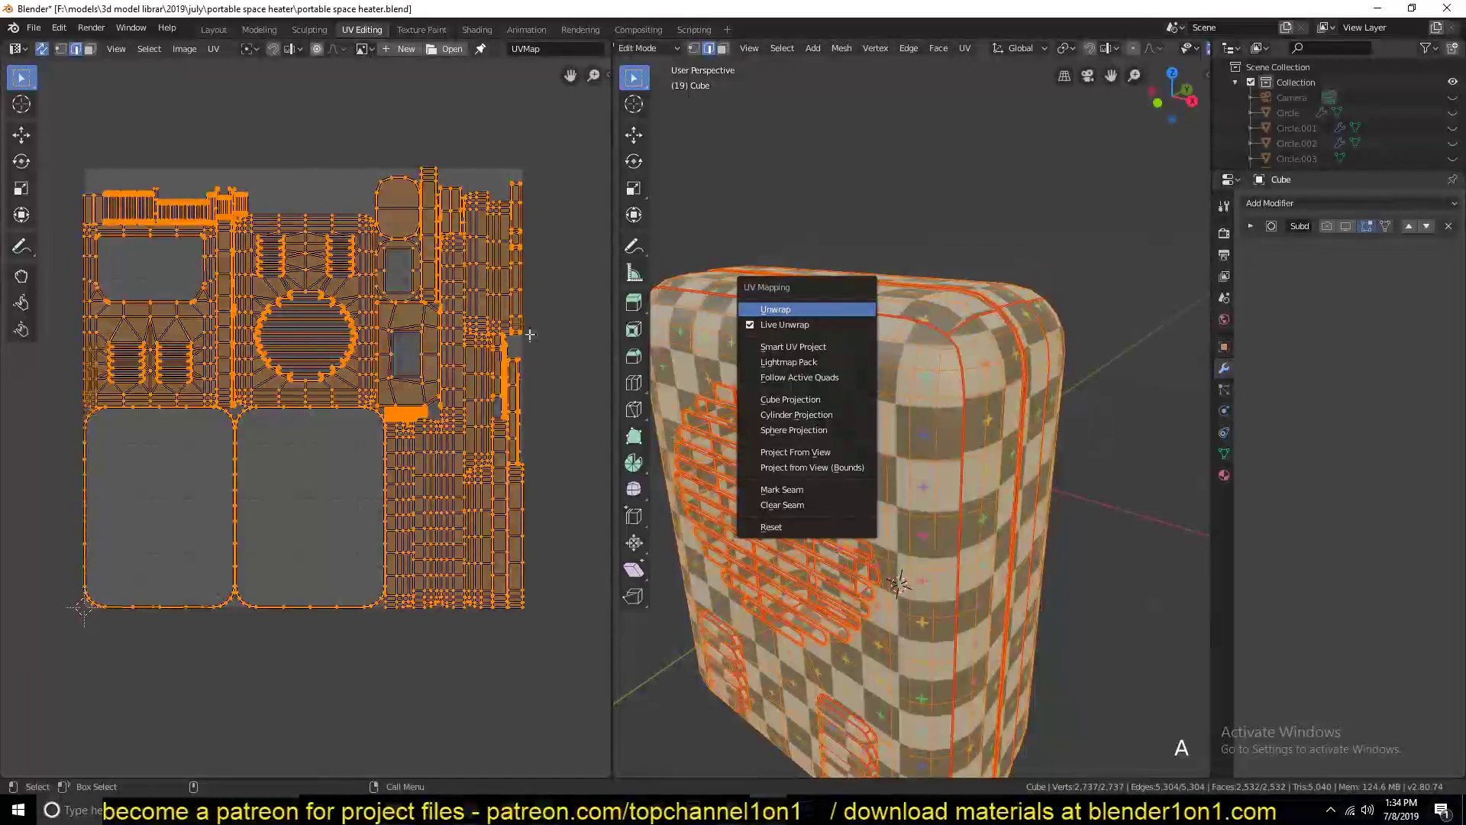
left_click(794, 309)
key("grave")
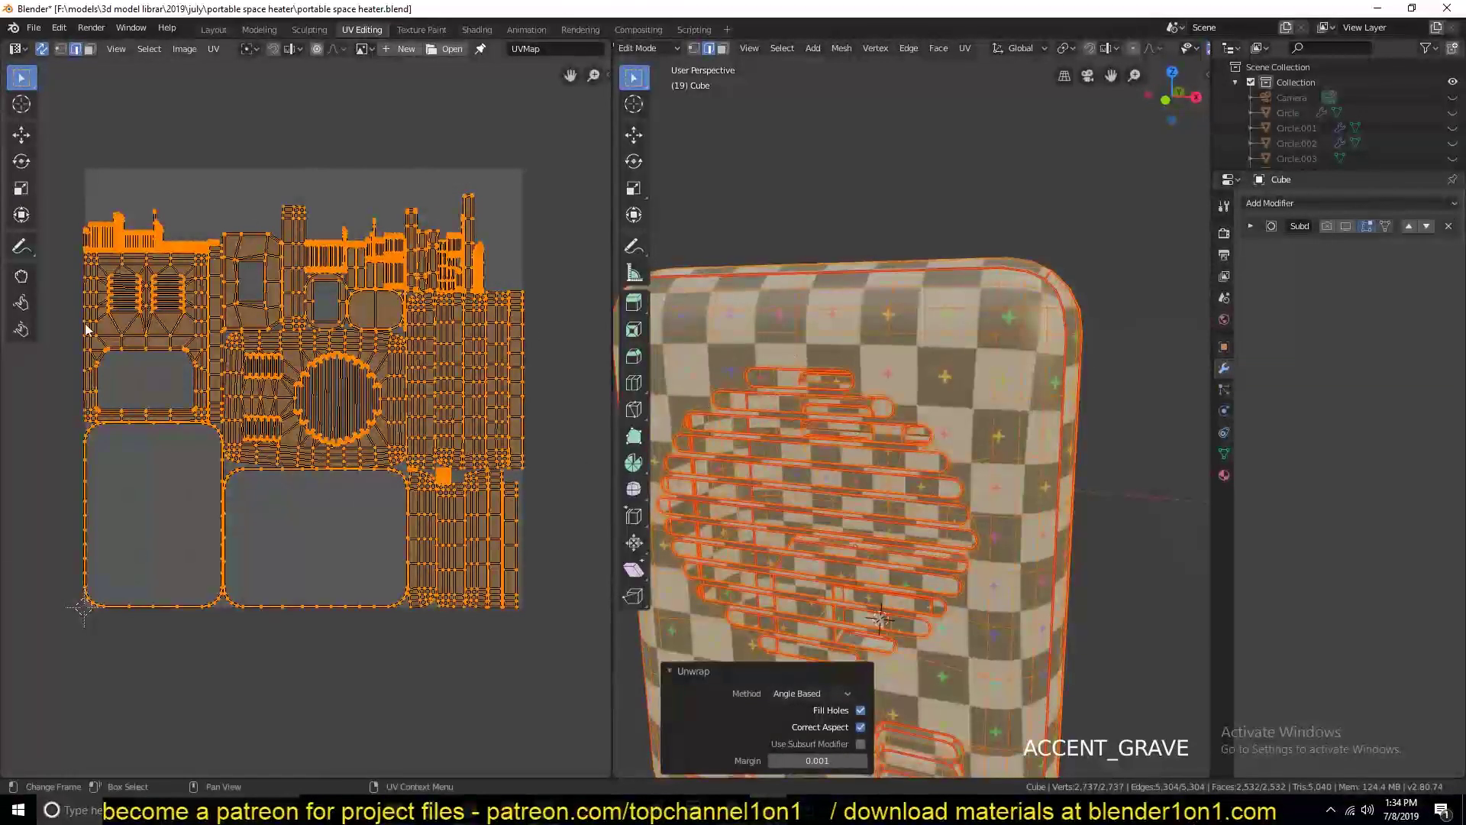
left_click(213, 48)
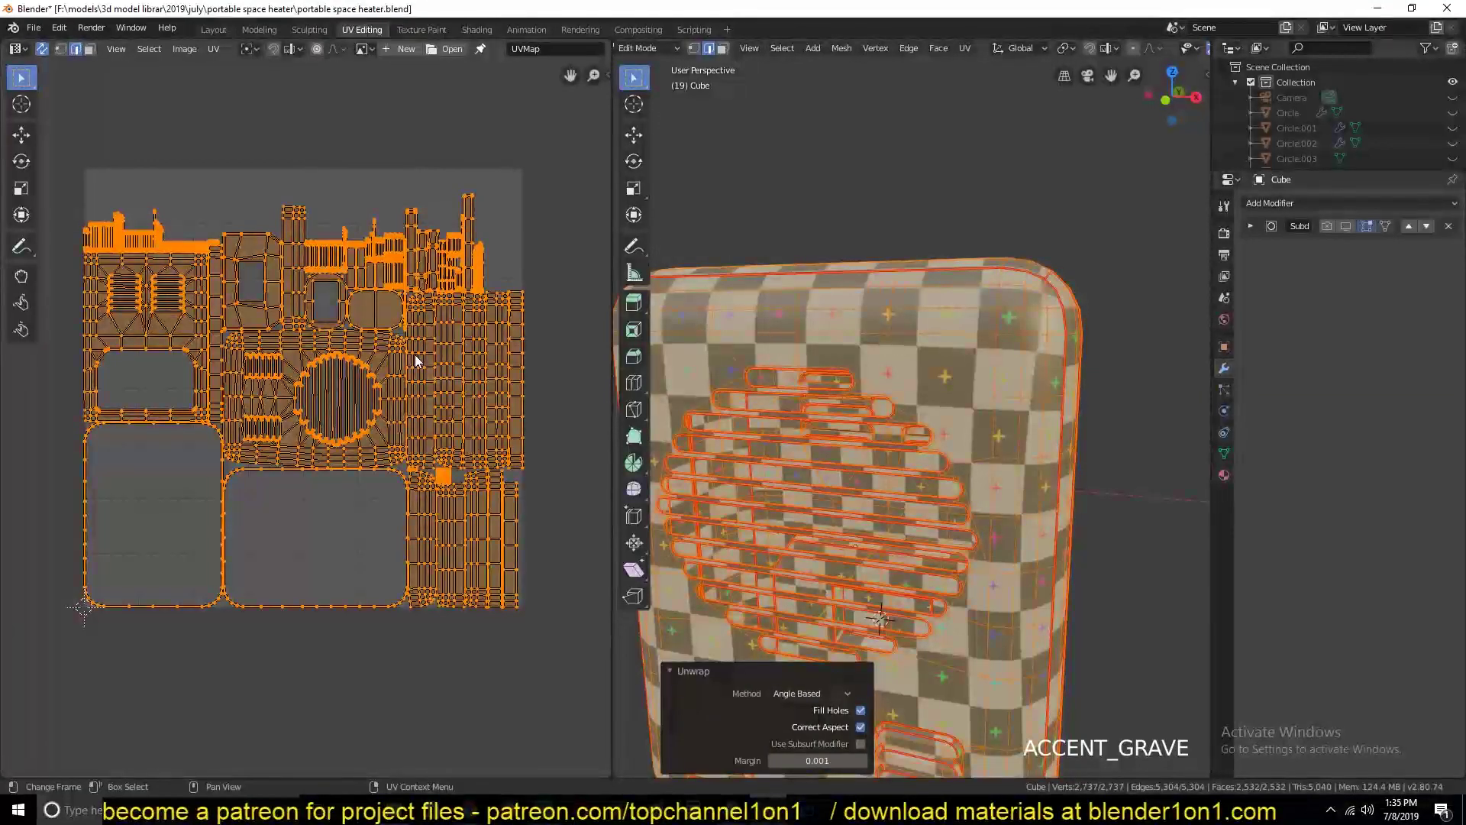
middle_click_drag(879, 345, 817, 381)
Re-enter Edit Mode on the heater and test selecting the top edge loop.
key("Tab")
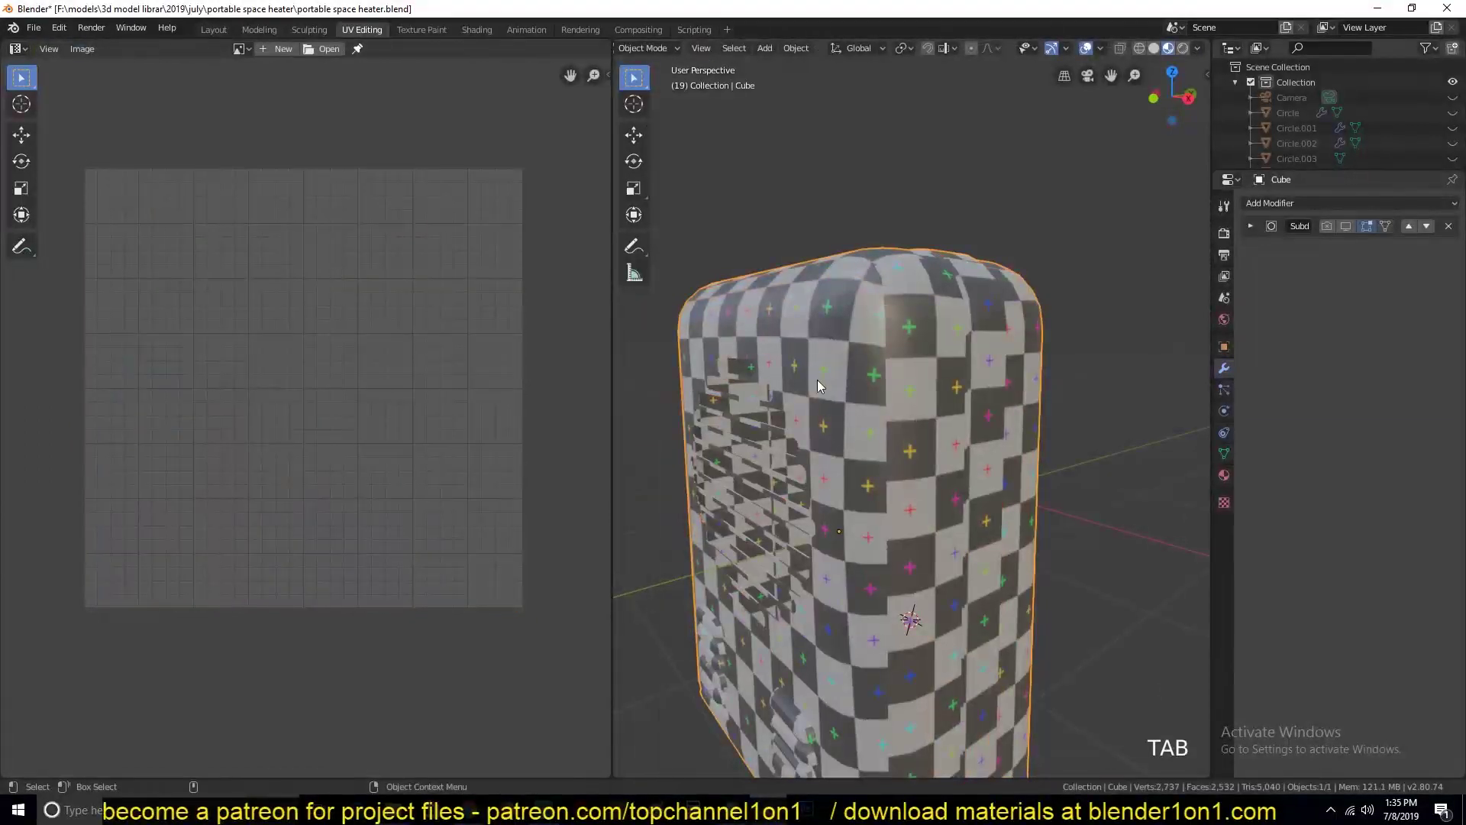
key("Tab")
key("grave")
key("alt+a")
left_click(936, 372, "alt")
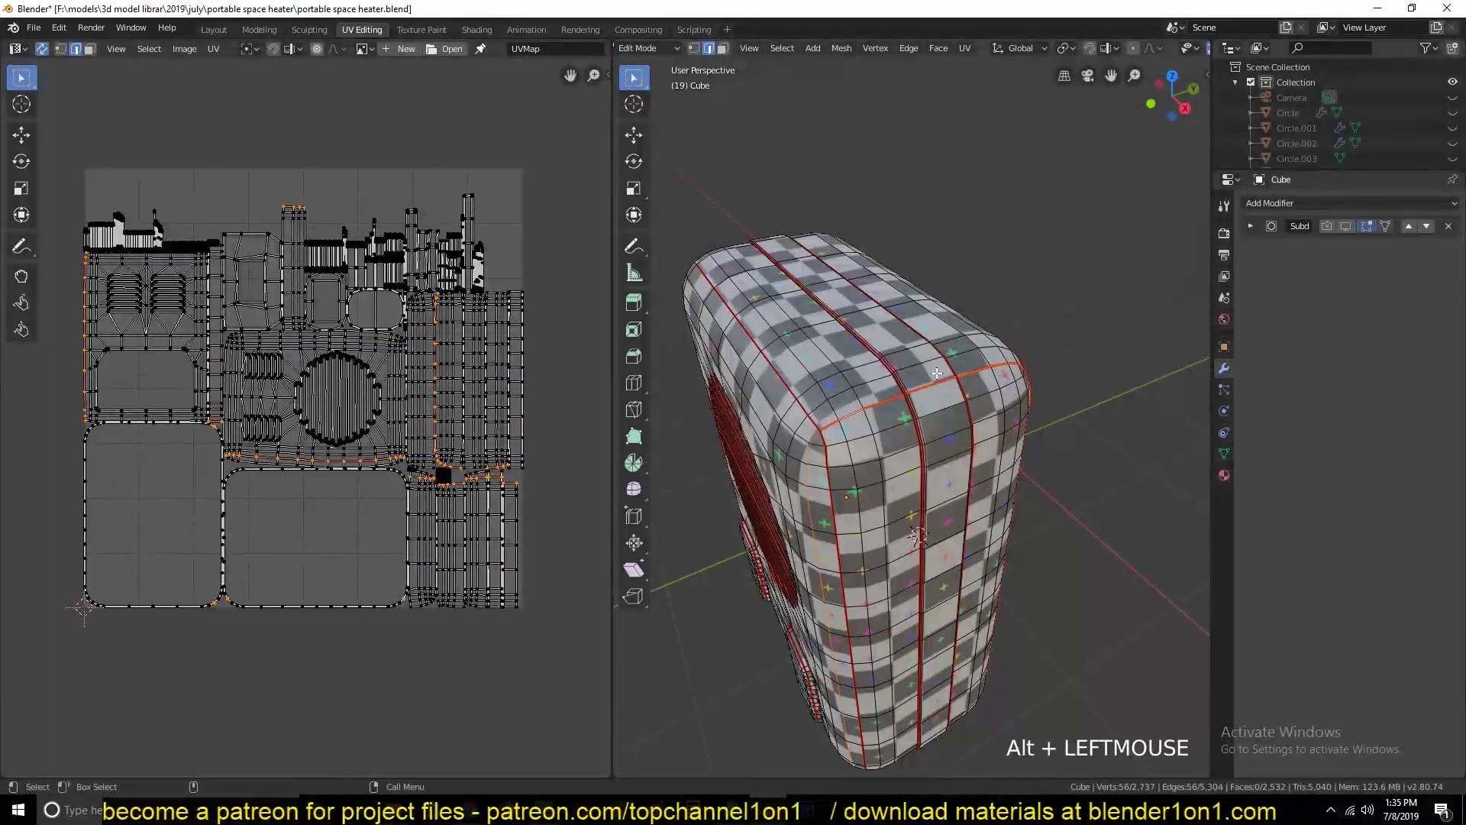
key("alt+a")
Extend a path along the rounded top corner, clear it, and toggle UV Sync Selection.
key("grave")
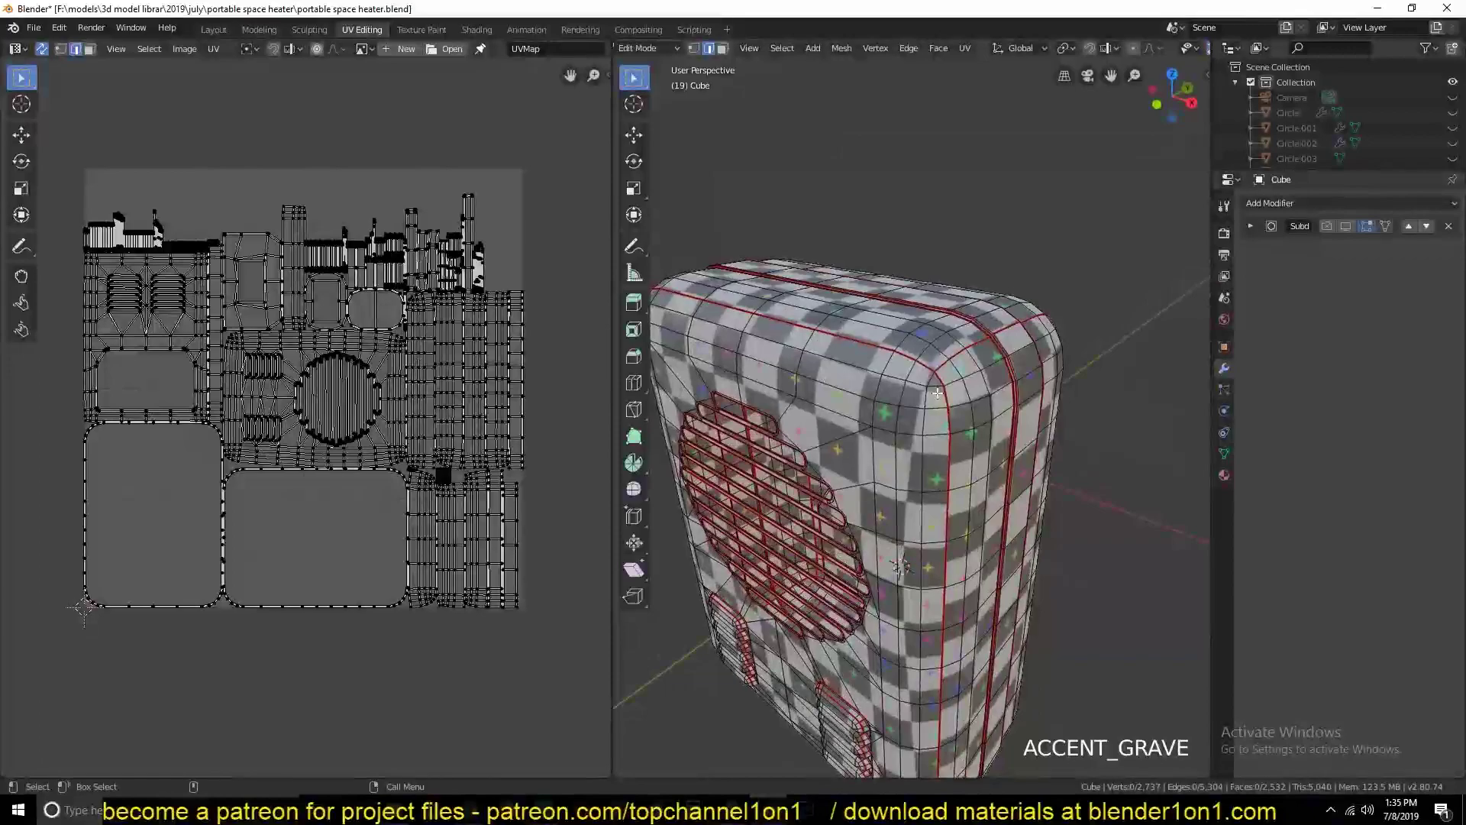
scroll(937, 392, "up", 2)
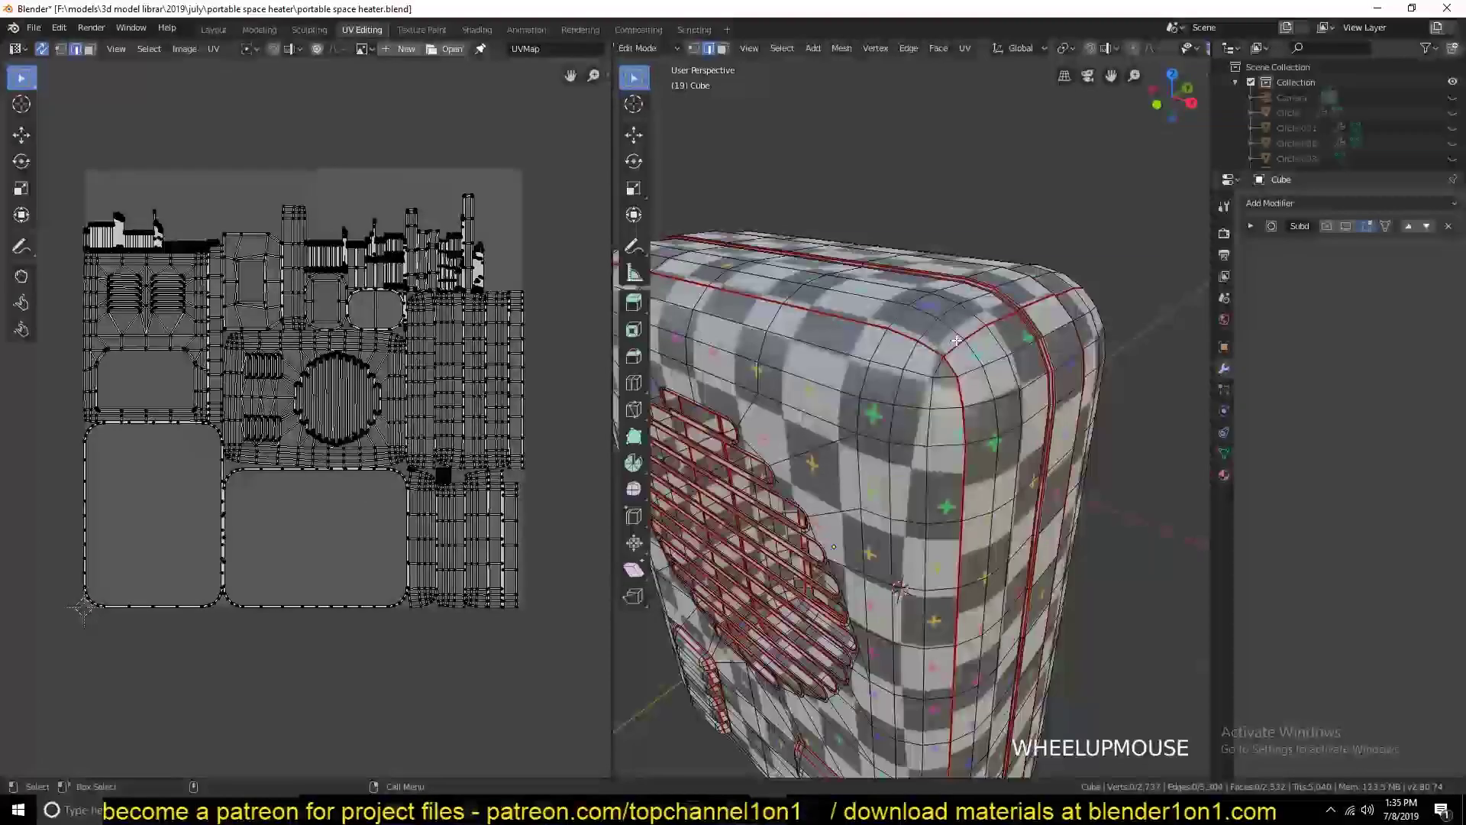
left_click(1006, 315, "ctrl")
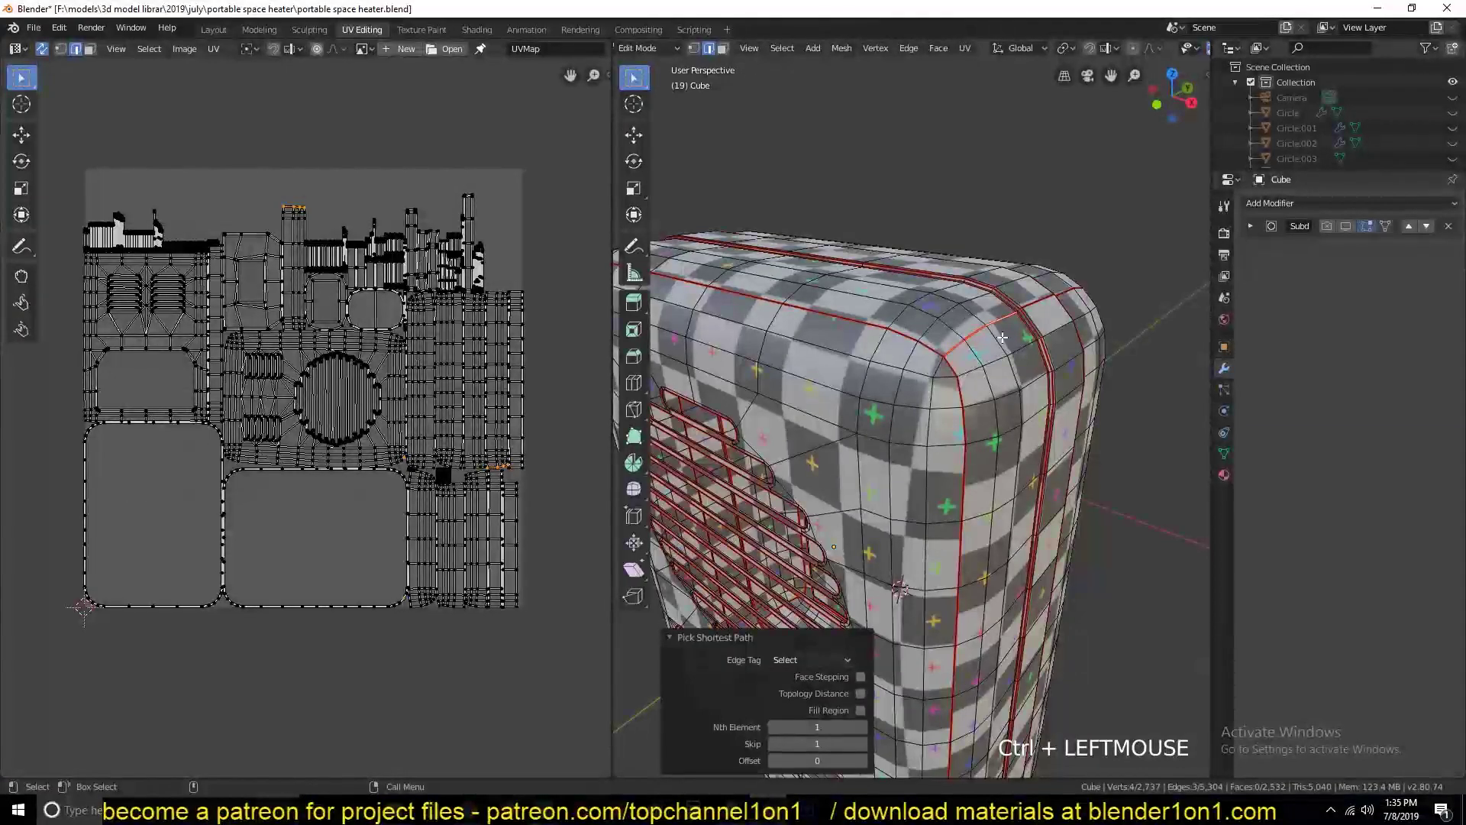
middle_click_drag(199, 387, 254, 336)
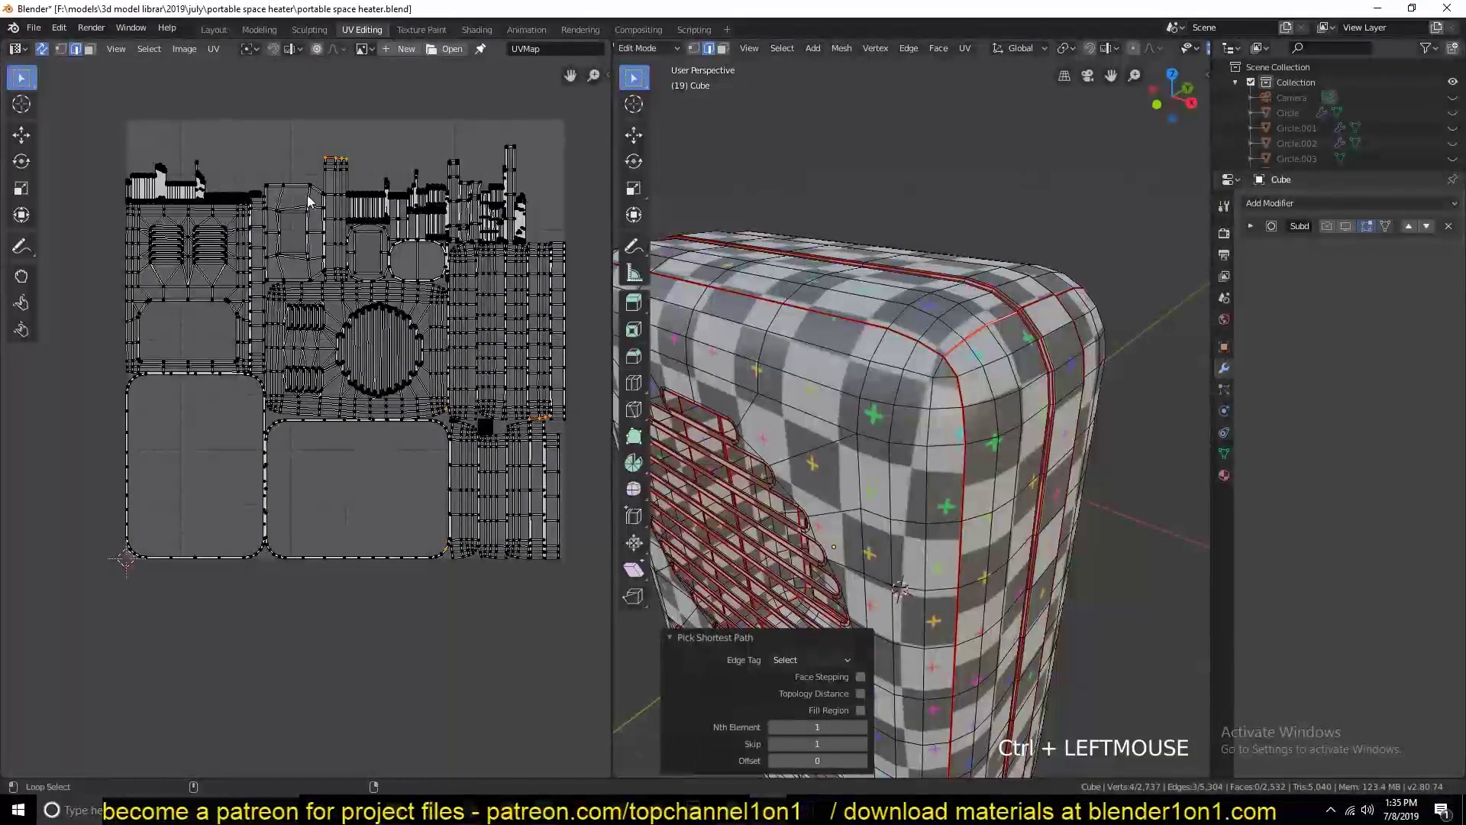
key("a")
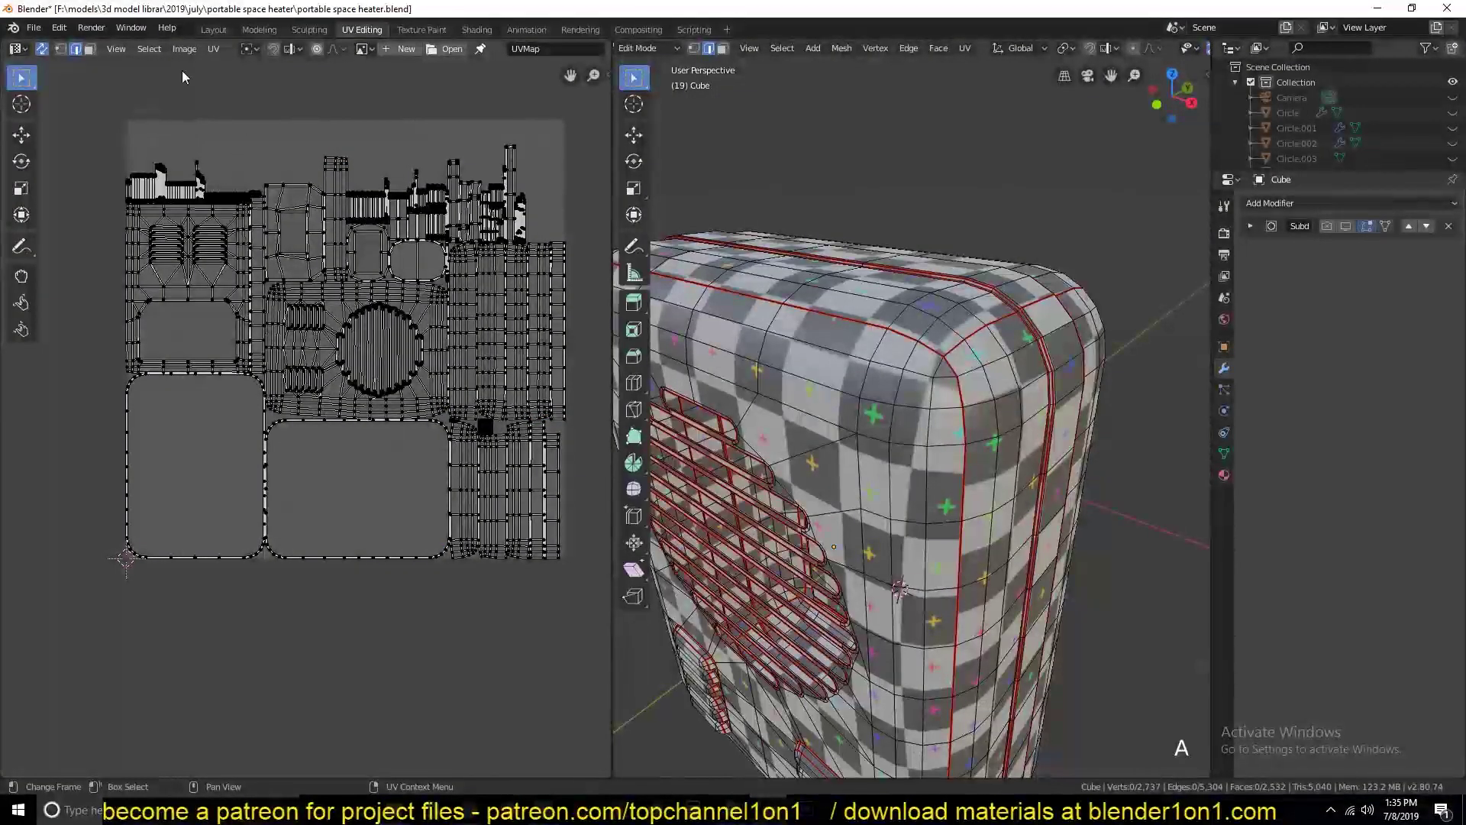
scroll(355, 441, "up", 1)
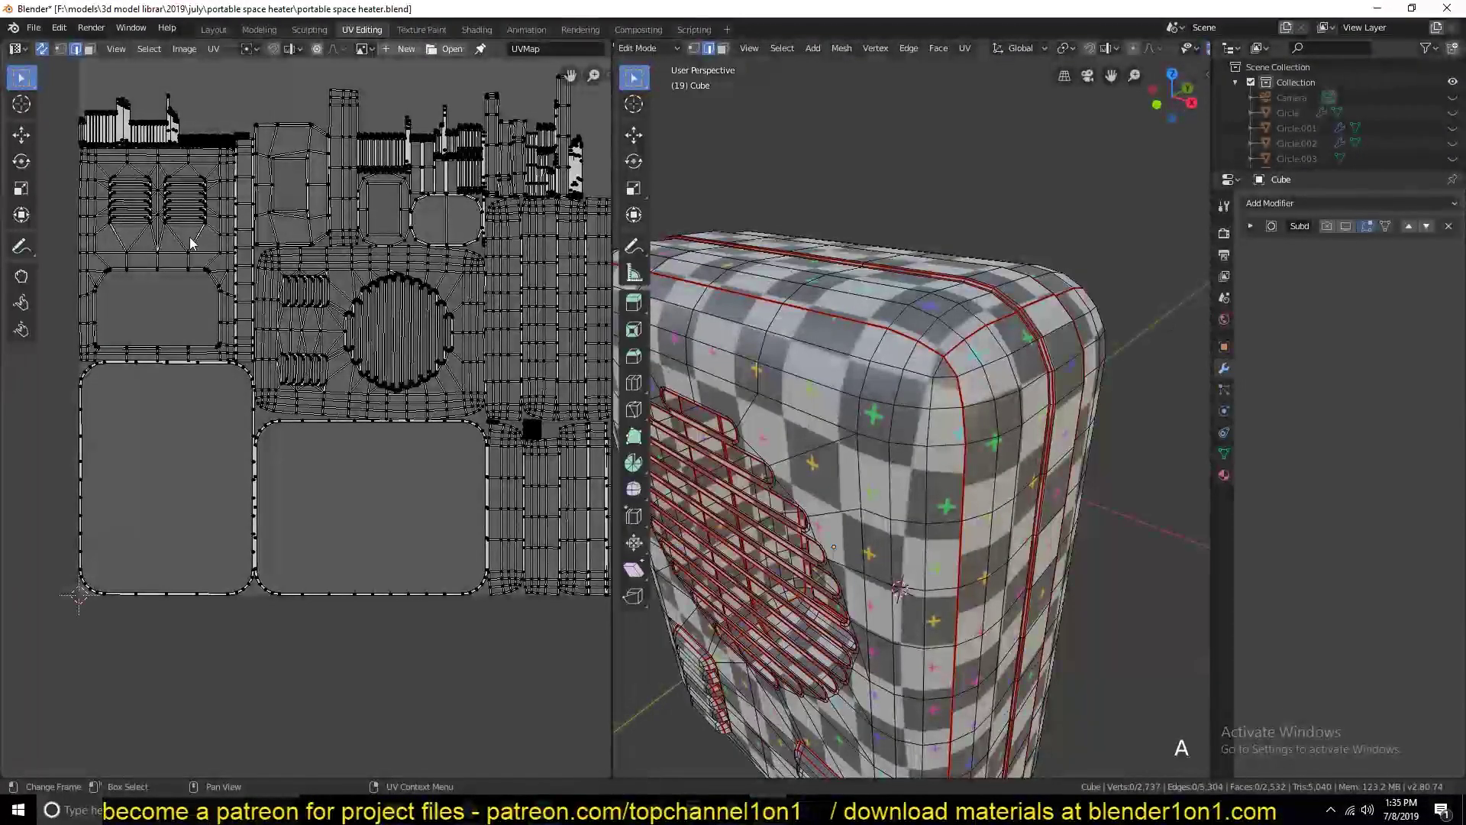
left_click(42, 48)
left_click(42, 48)
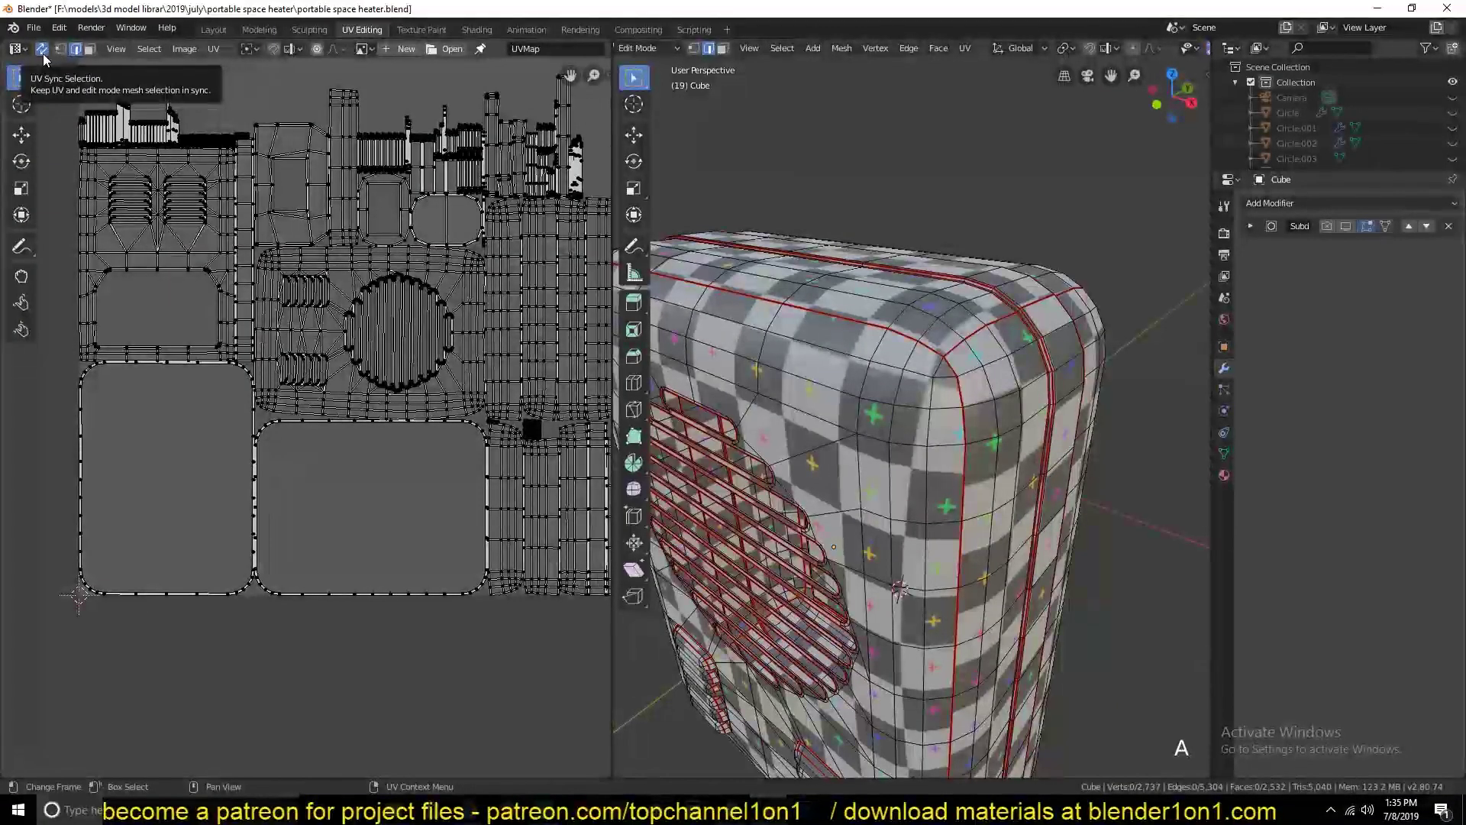
Select the left UV island's border loop and switch the 3D view to wireframe.
left_click(226, 432, "alt")
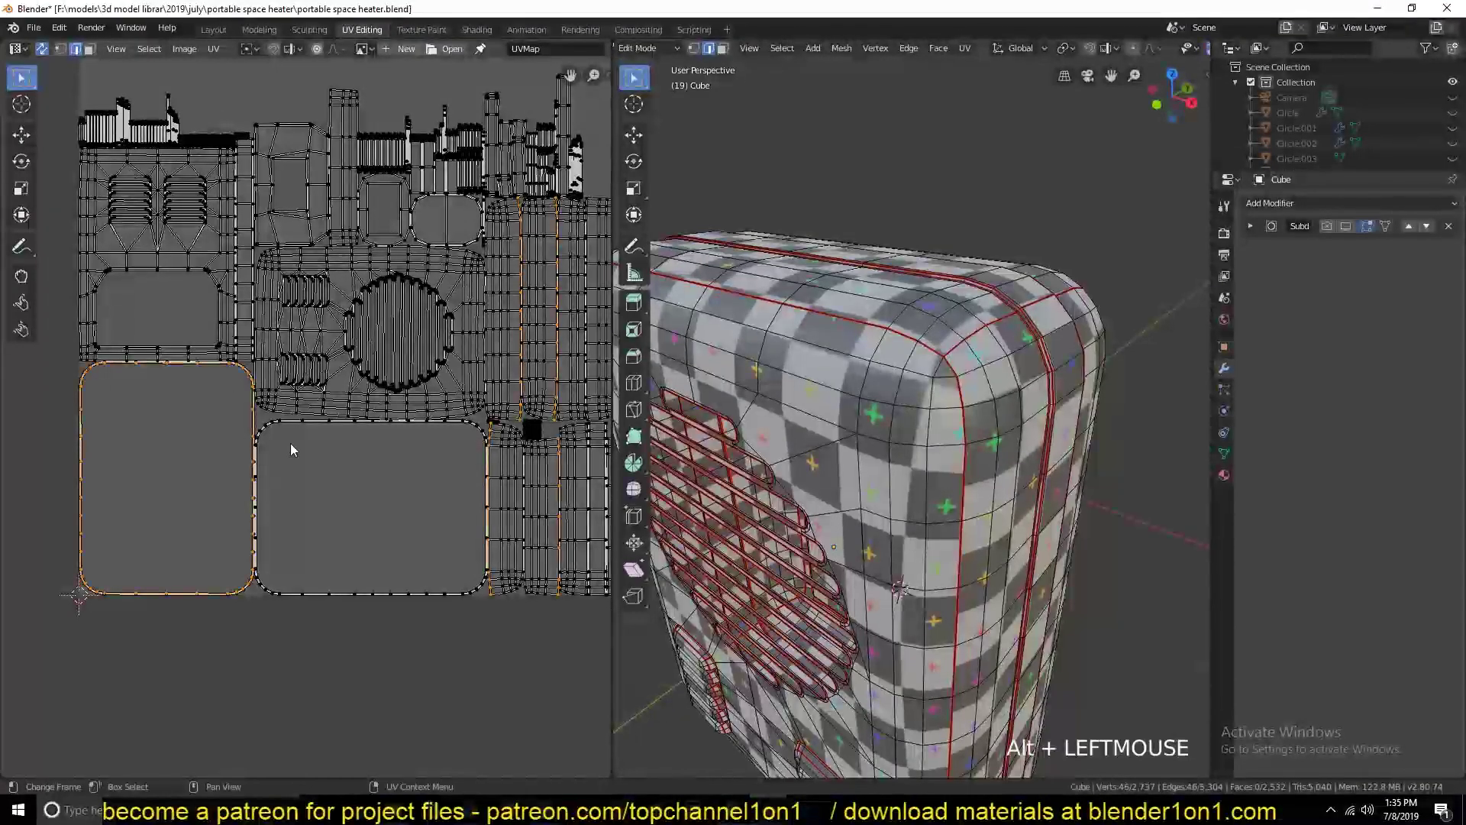
key("grave")
scroll(856, 332, "down", 3)
key("grave")
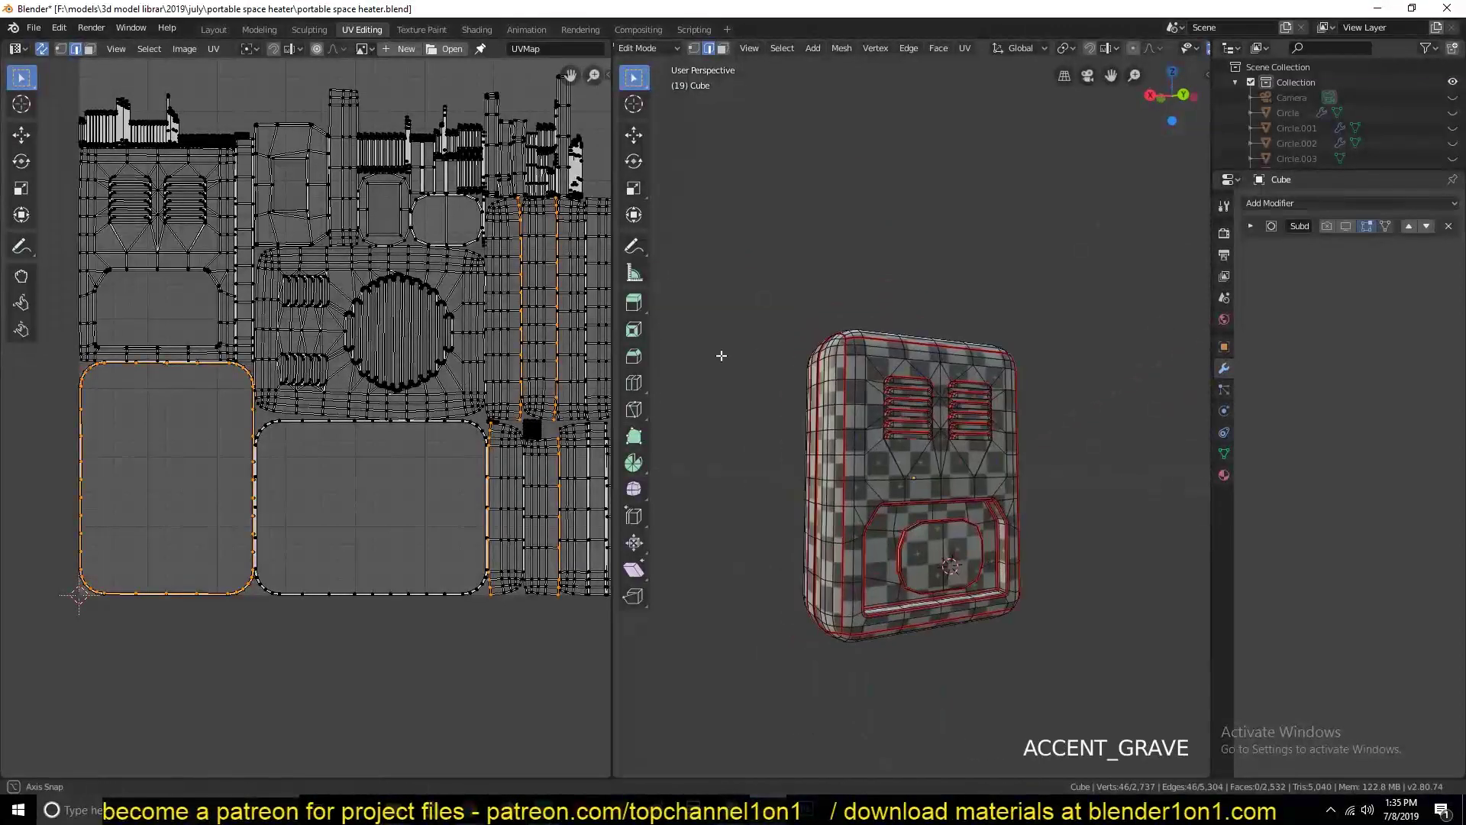
scroll(719, 354, "up", 3)
key("z")
key("grave")
scroll(723, 520, "up", 3)
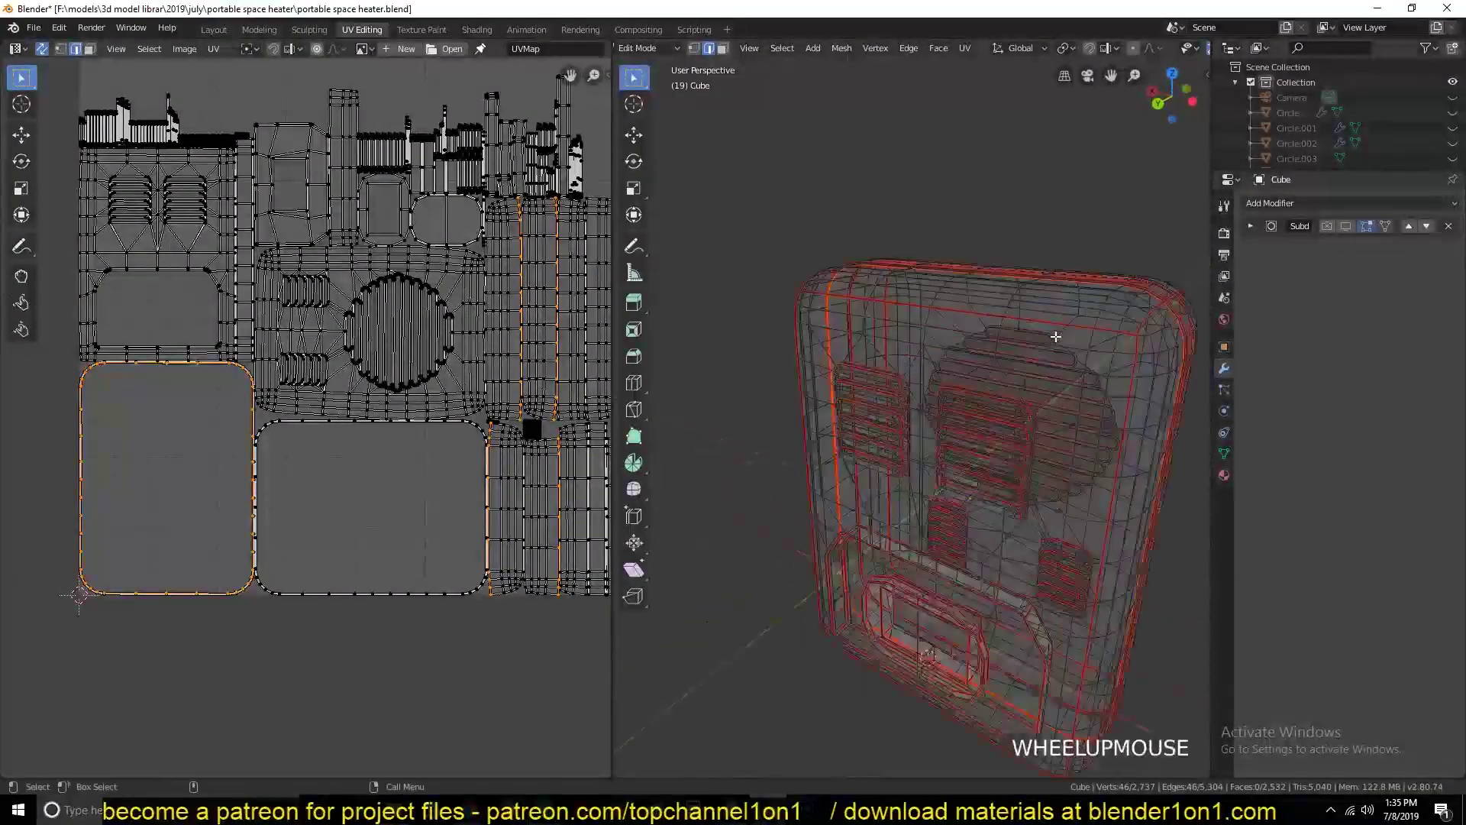
key("grave")
scroll(277, 478, "up", 5)
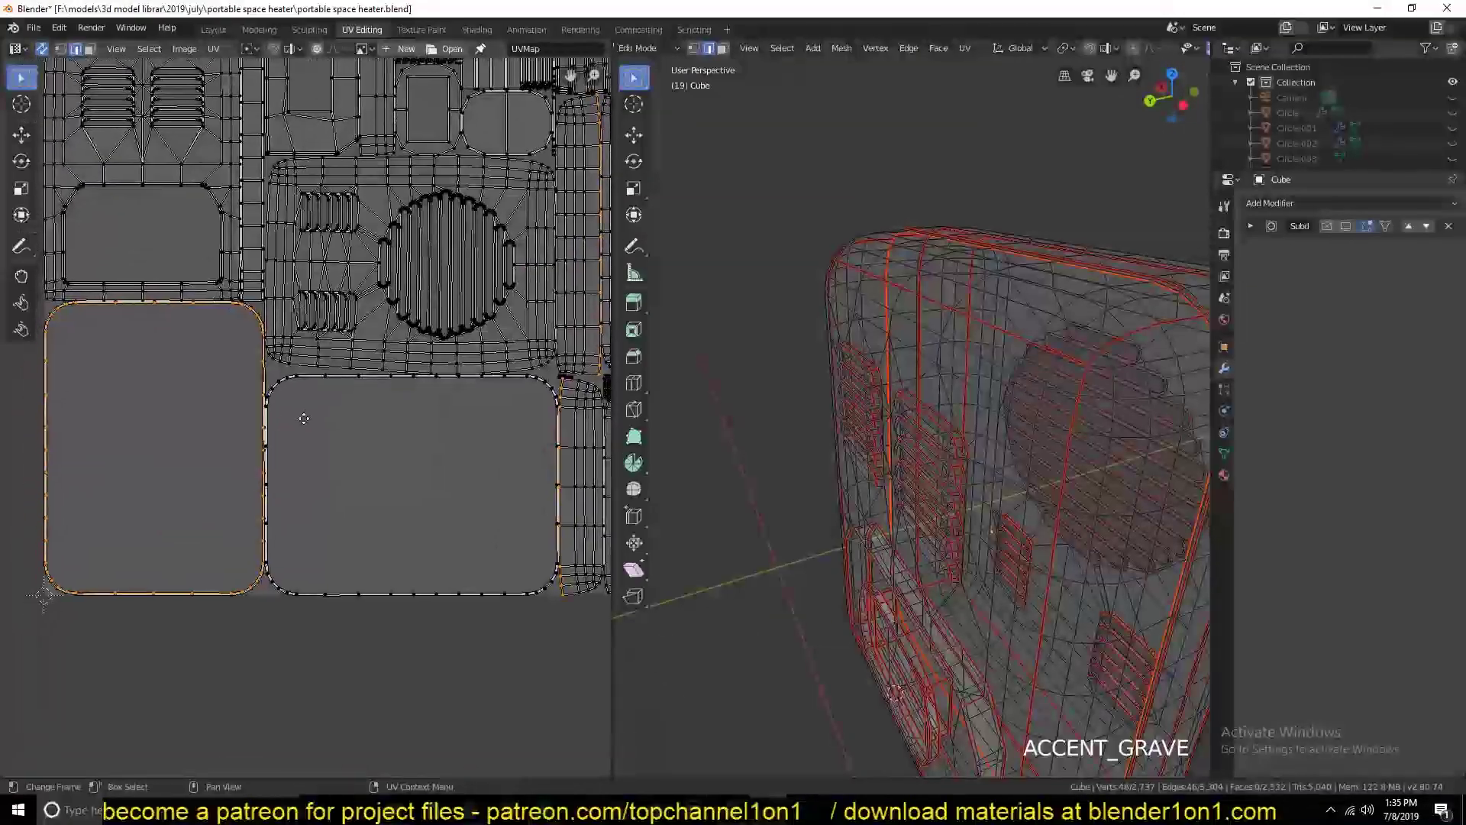
Reselect the edge loop around the left UV island and reposition the UV view.
left_click(167, 419)
scroll(206, 481, "down", 1)
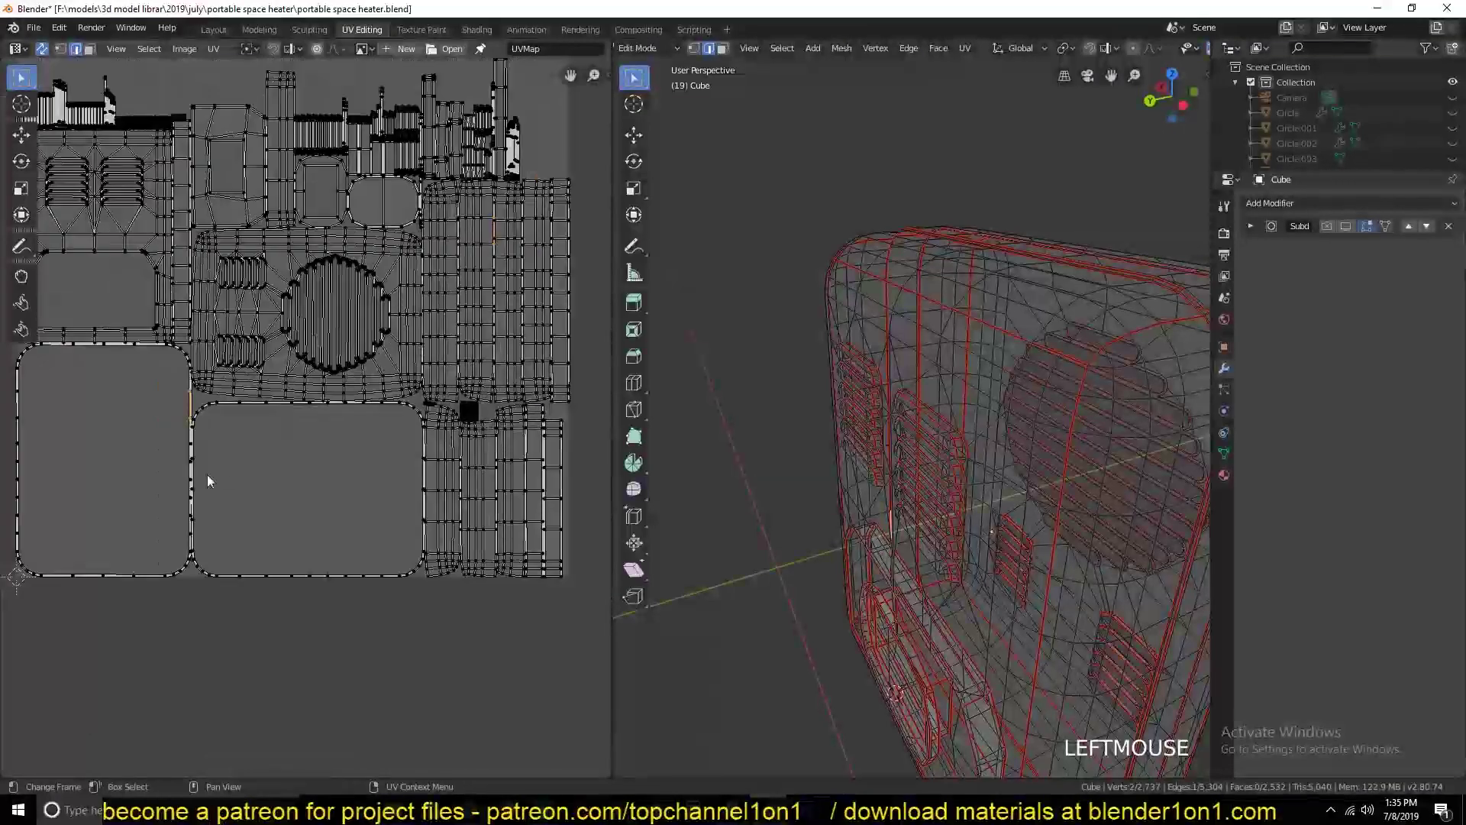
left_click(121, 440, "alt")
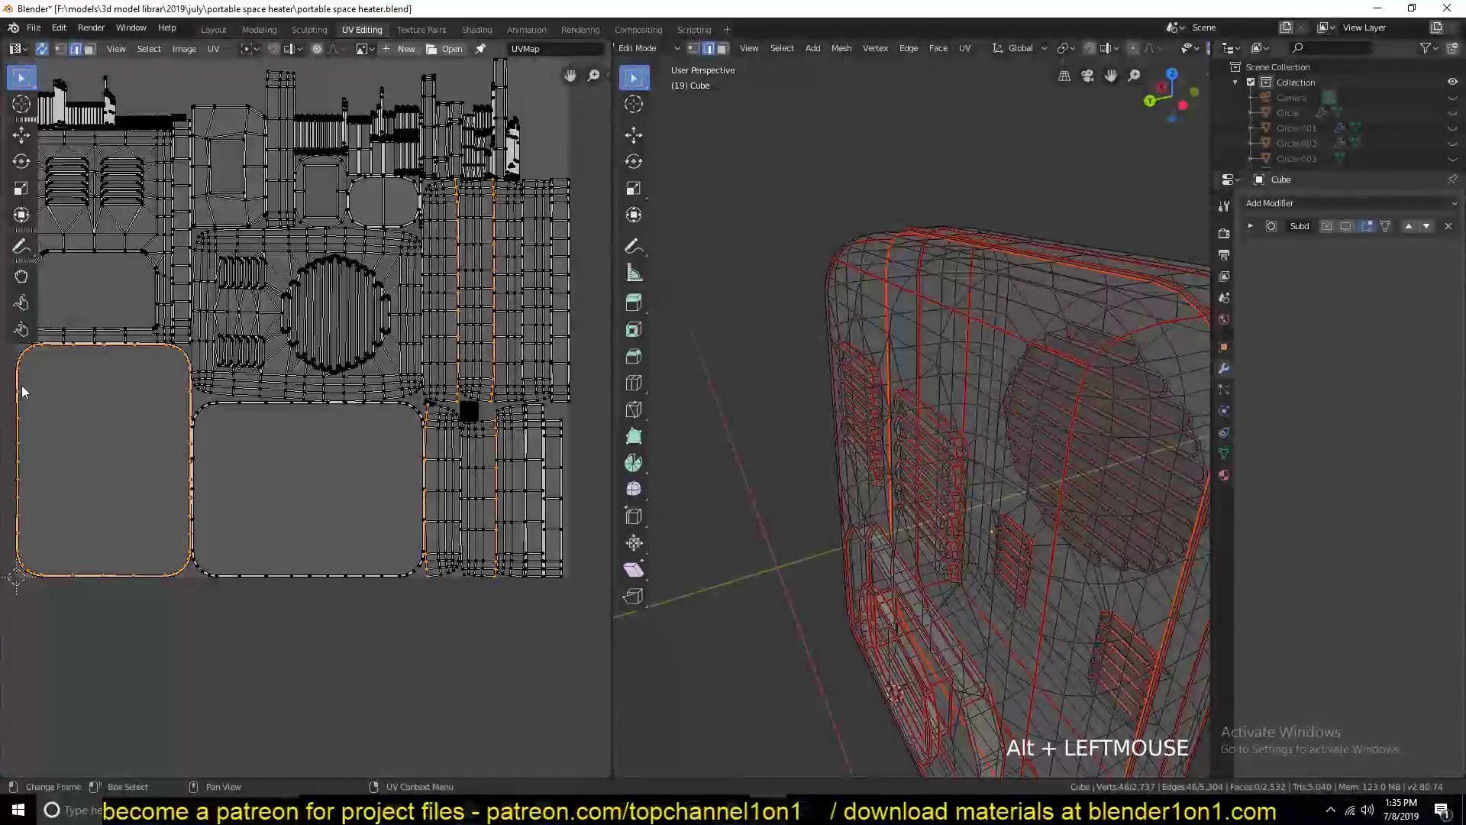
scroll(116, 384, "up", 4)
scroll(158, 325, "down", 6)
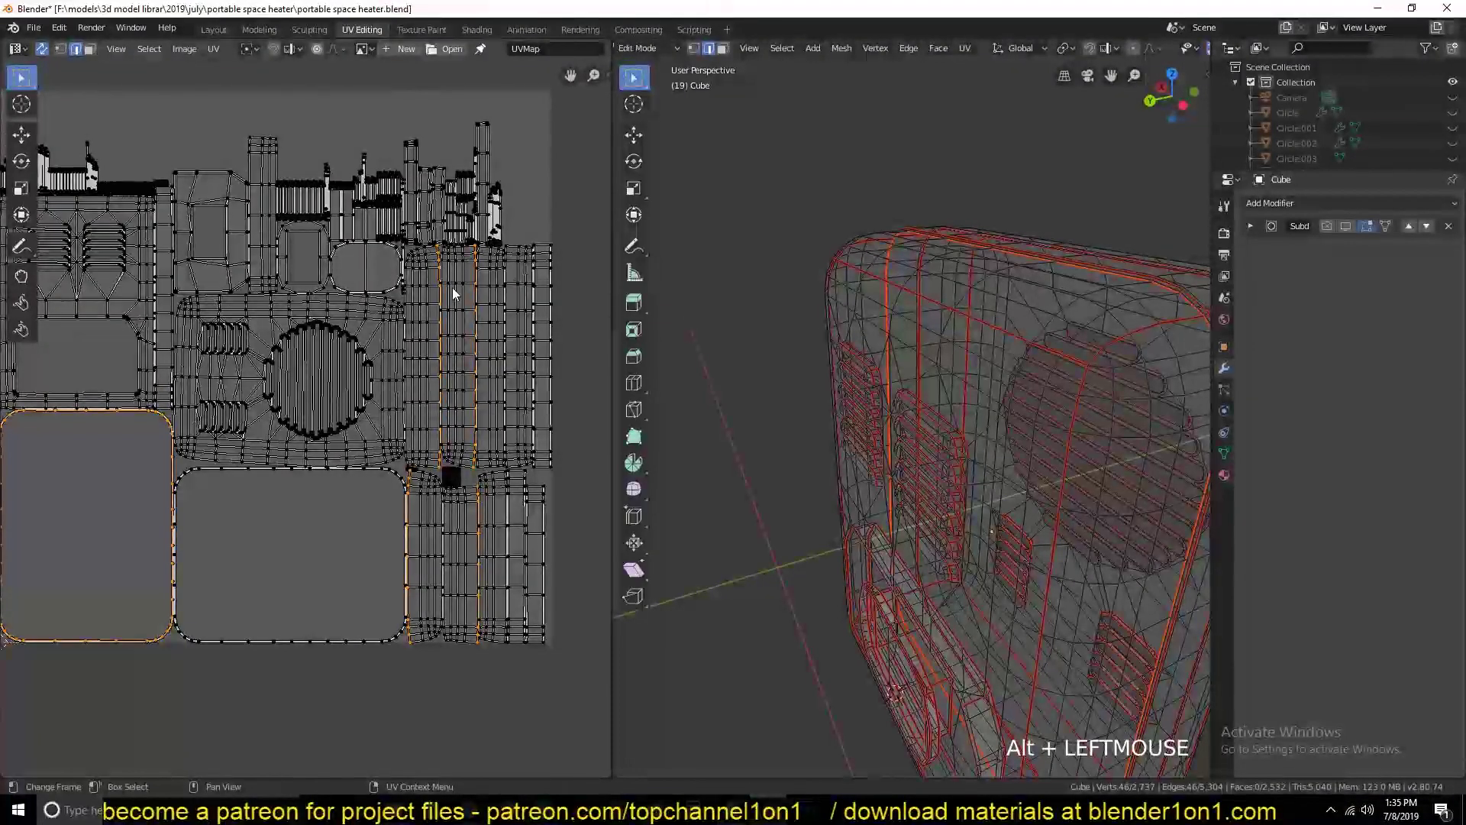
scroll(101, 454, "down", 1)
middle_click_drag(102, 455, 231, 466)
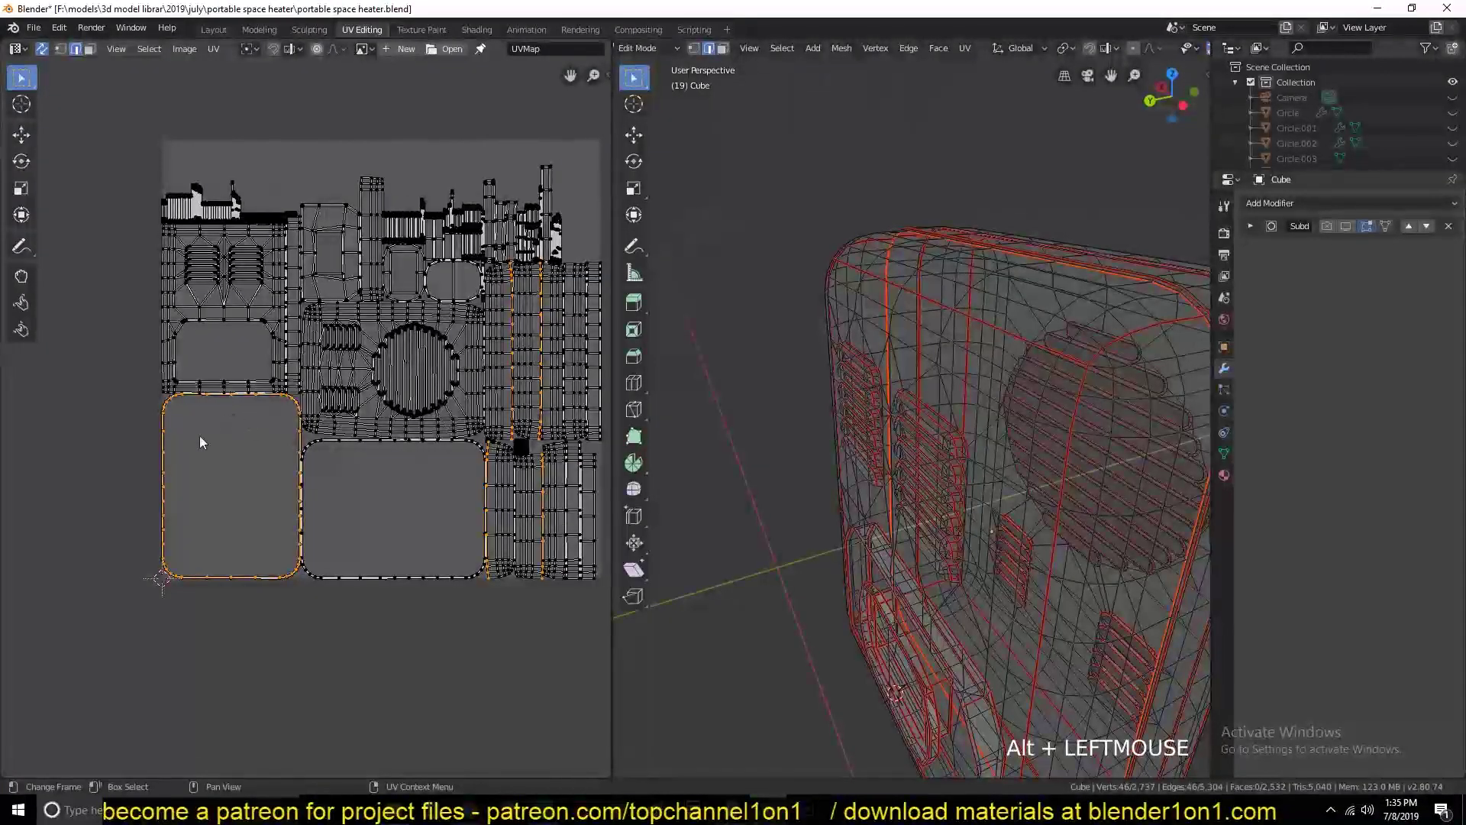
middle_click_drag(255, 452, 203, 402)
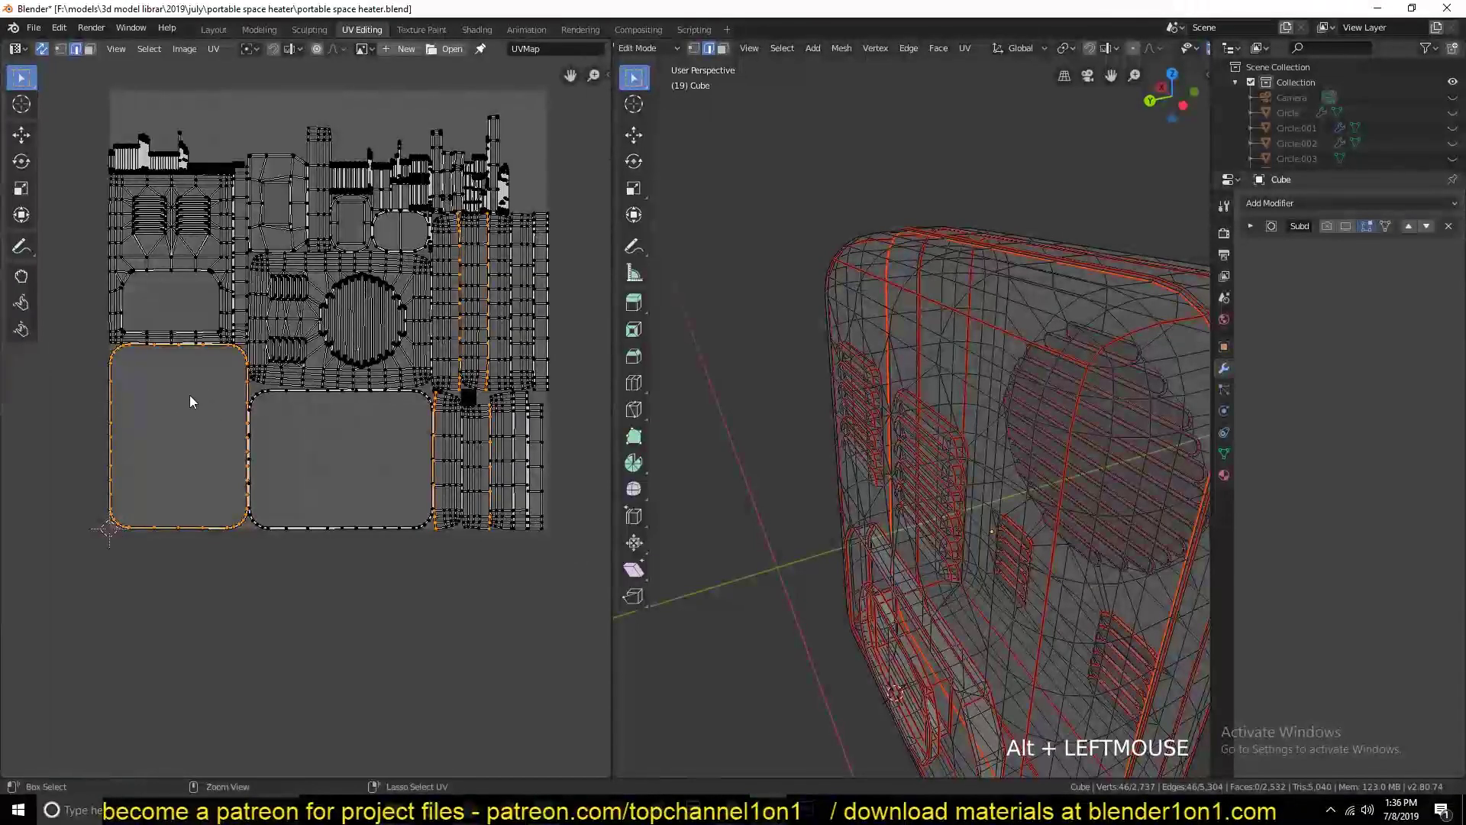
Mark the selected loop as a seam with Ctrl+E, then bring up the UV mapping menu.
key("ctrl+e")
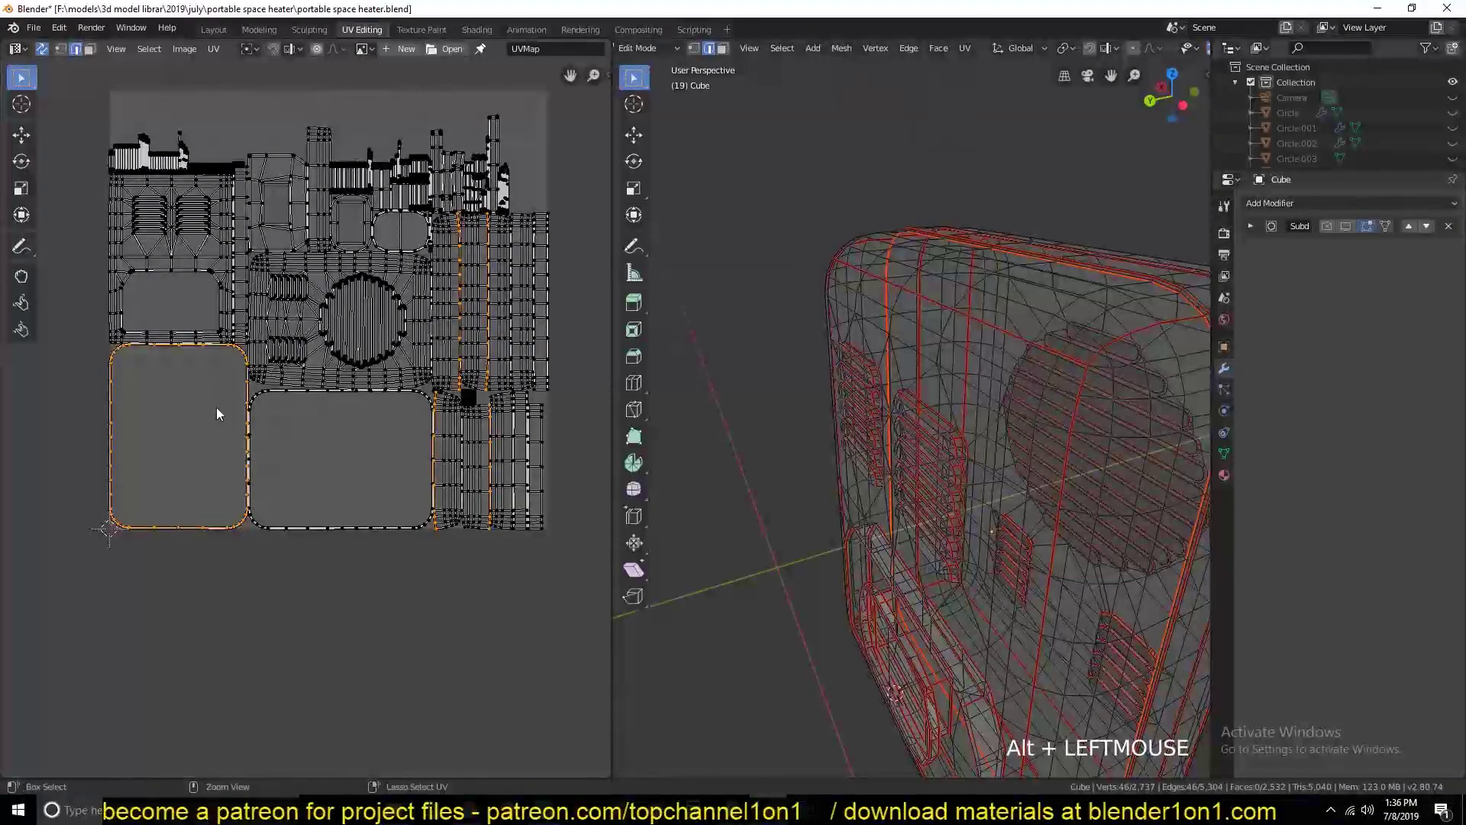
key("ctrl+e")
left_click(215, 406)
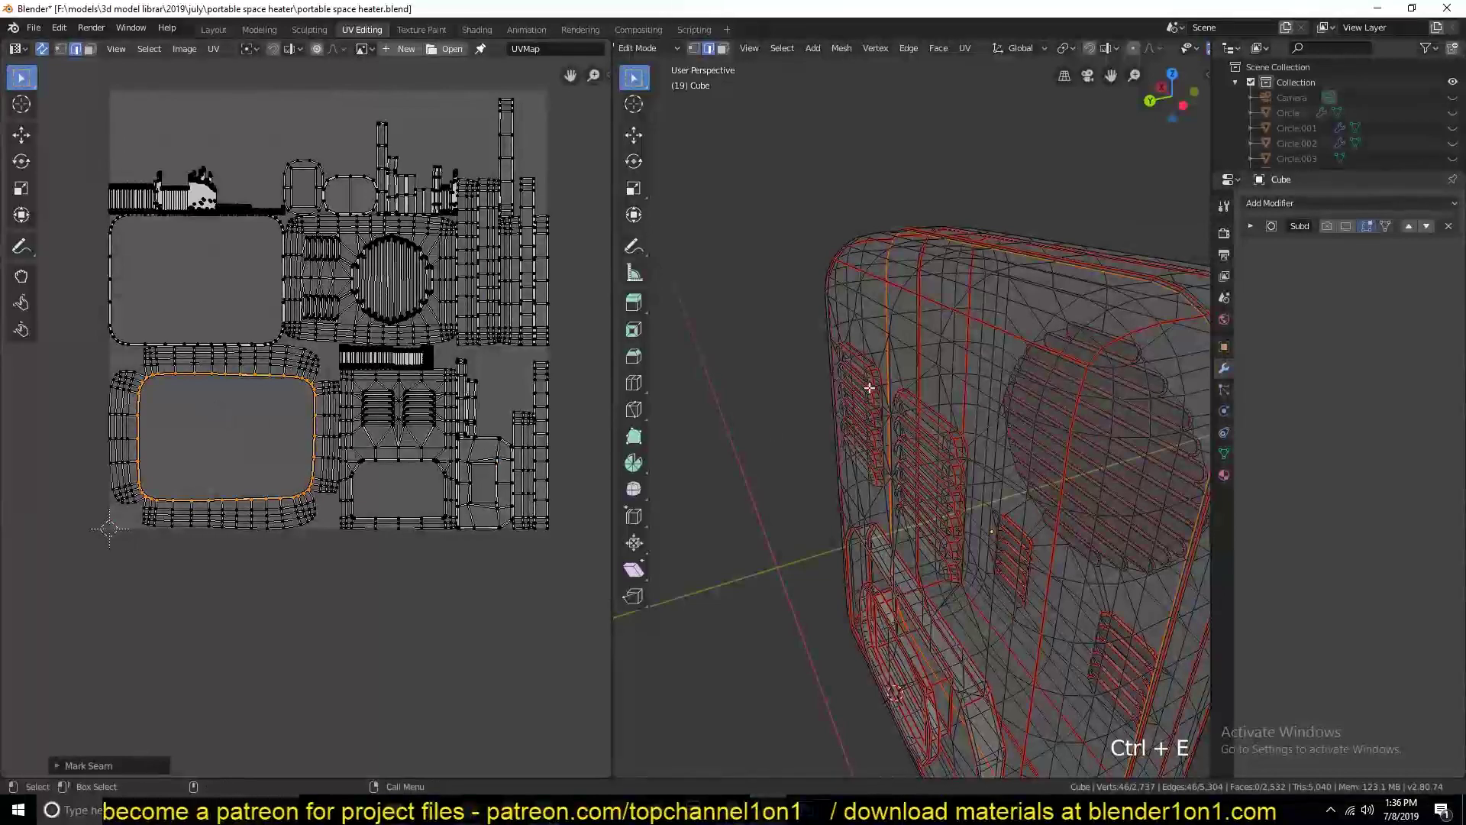
key("u")
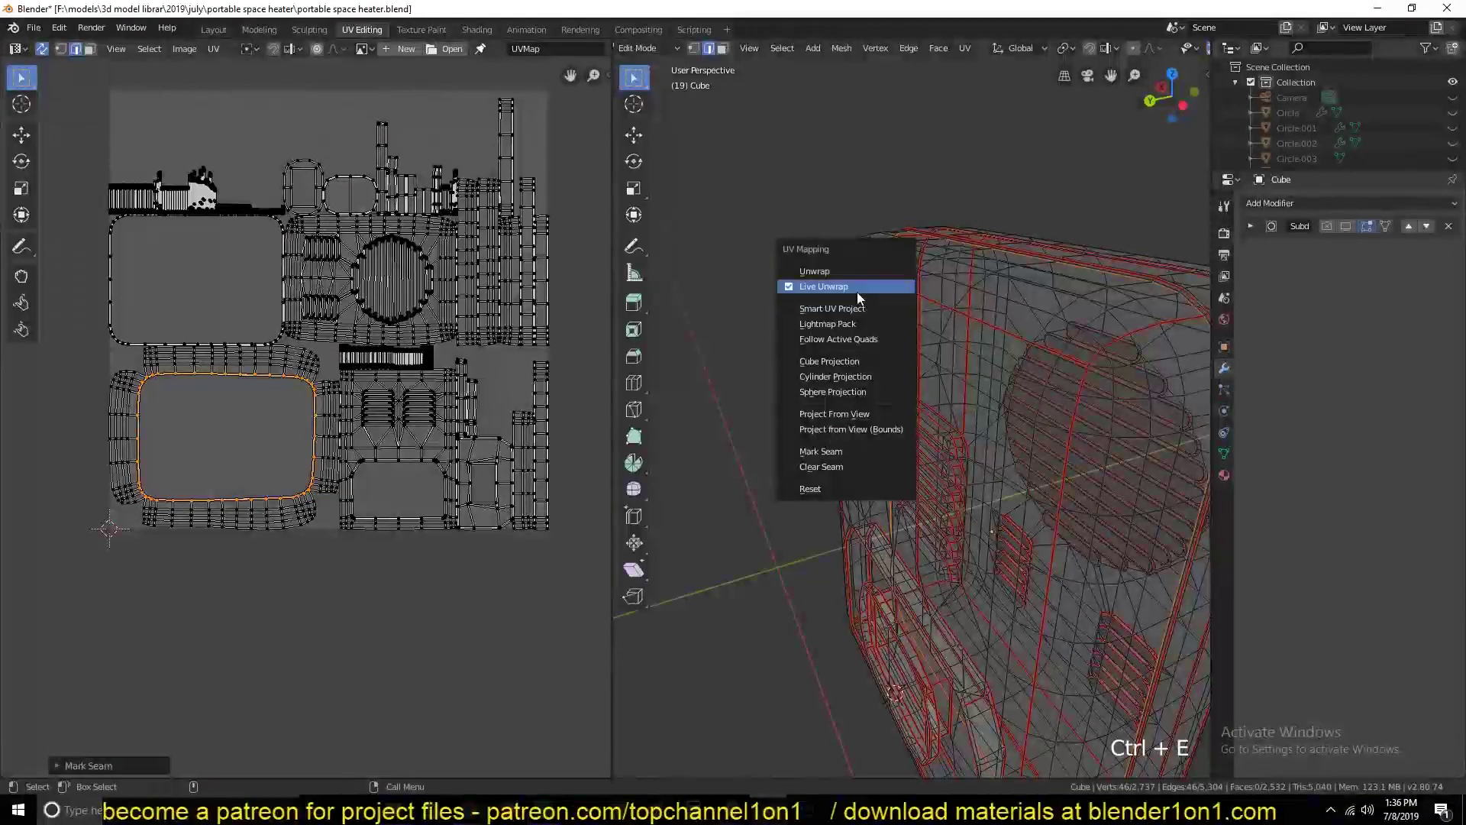
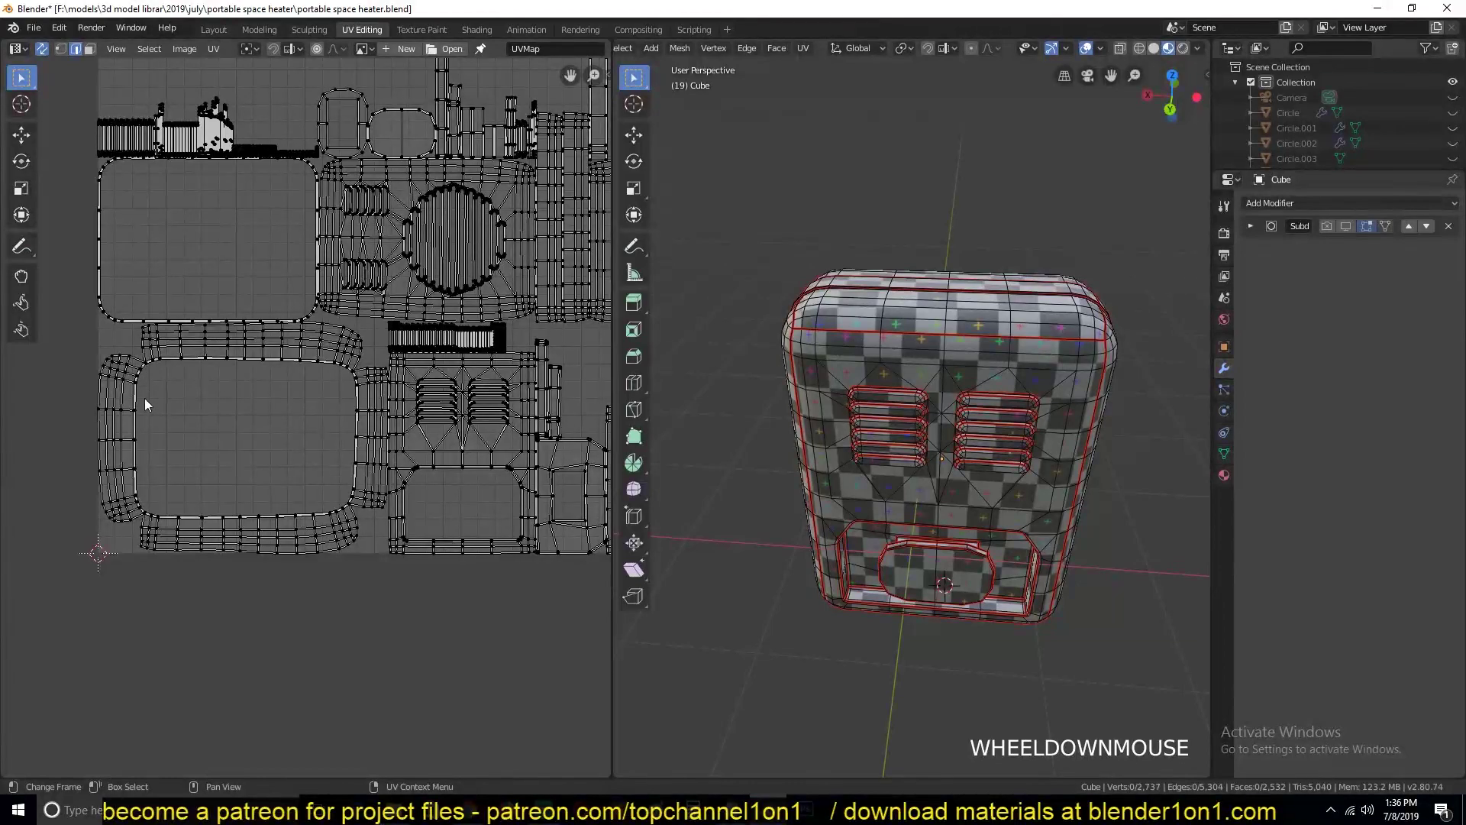
Zoom and pan onto the large rectangle island, then circle-select its upper-left corner vertices.
scroll(249, 398, "down", 4)
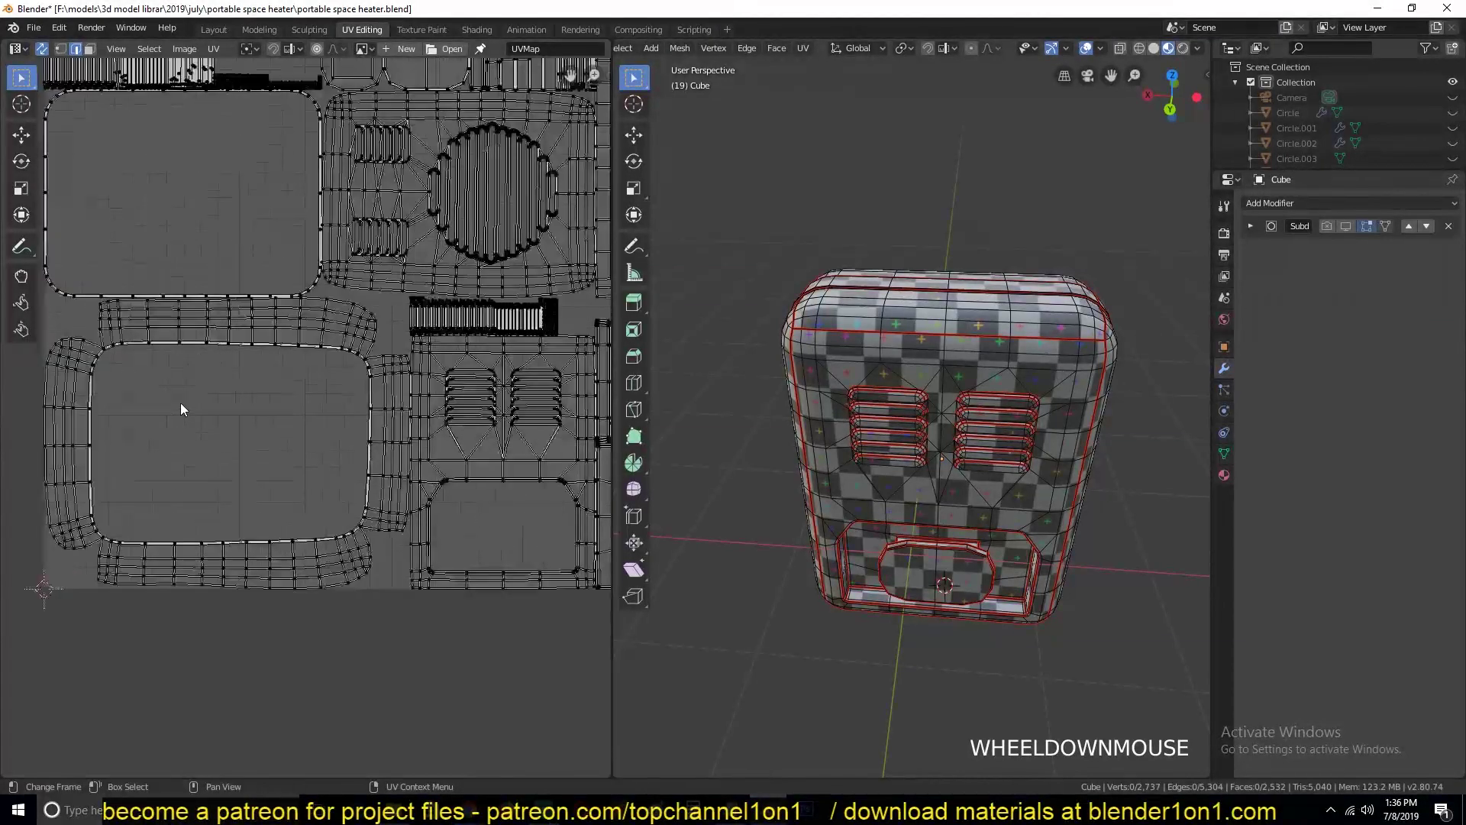
middle_click_drag(158, 428, 185, 430)
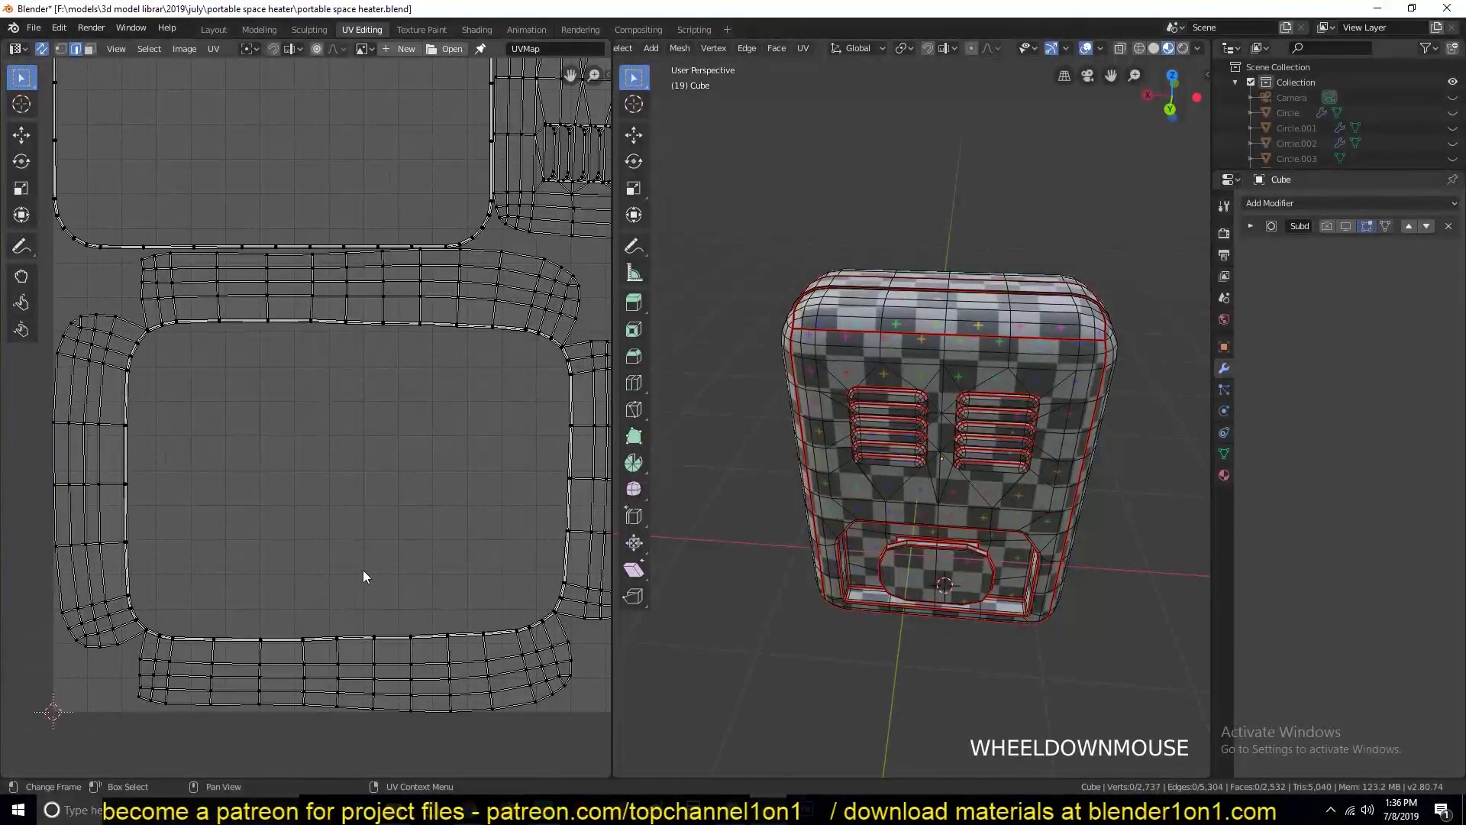
scroll(198, 482, "down", 2)
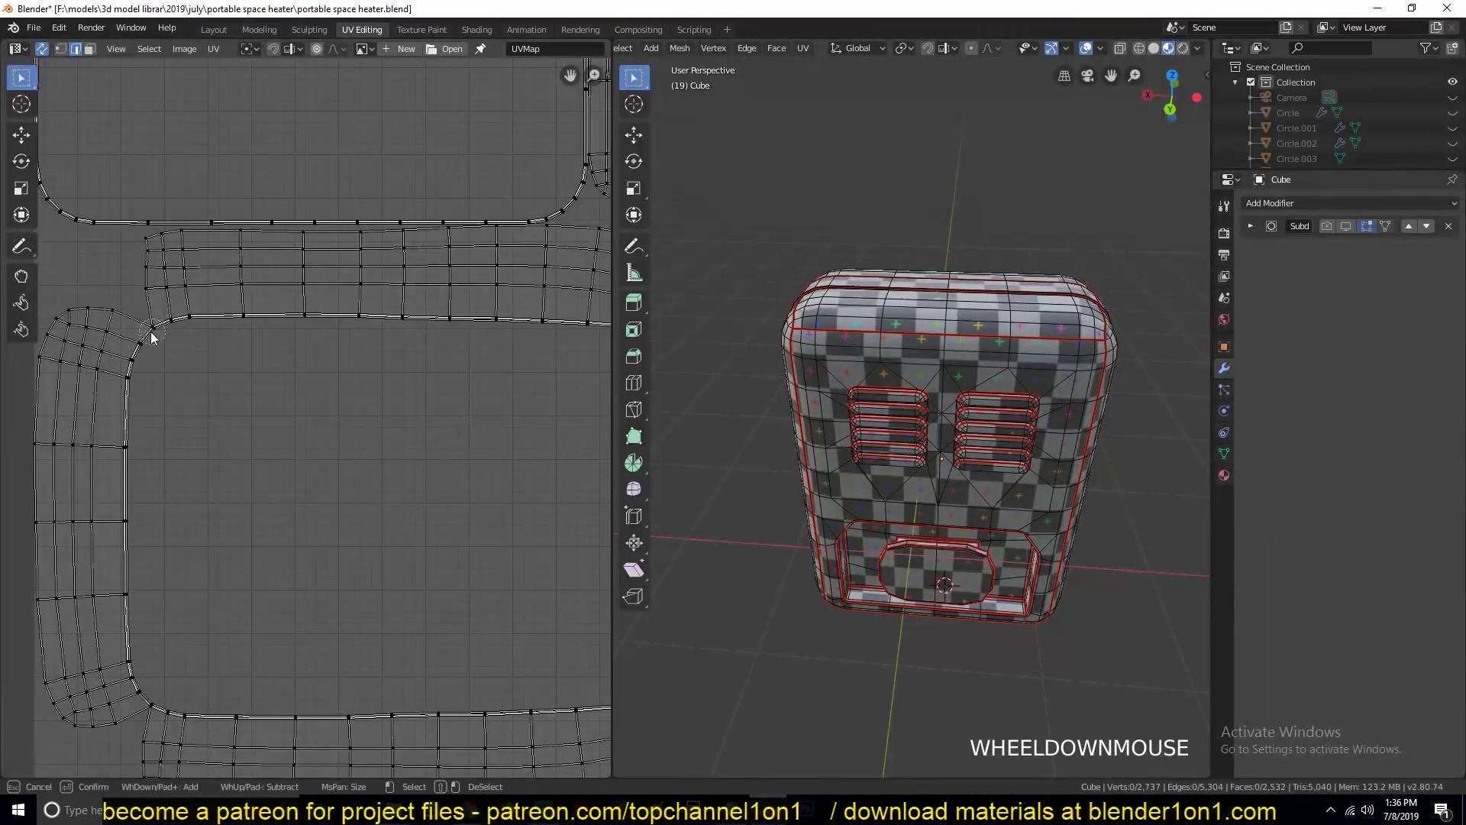
key("c")
left_click(155, 332)
Circle-select the rectangle island's lower-right and lower-left corner vertices as well.
middle_click_drag(384, 481, 157, 480)
key("c")
right_click(481, 336)
middle_click_drag(276, 687, 527, 685)
scroll(432, 474, "up", 3)
key("c")
left_click(494, 502)
right_click(459, 510)
scroll(427, 513, "down", 4)
scroll(328, 625, "up", 2)
key("c")
left_click(267, 611)
key("Escape")
scroll(252, 328, "down", 3)
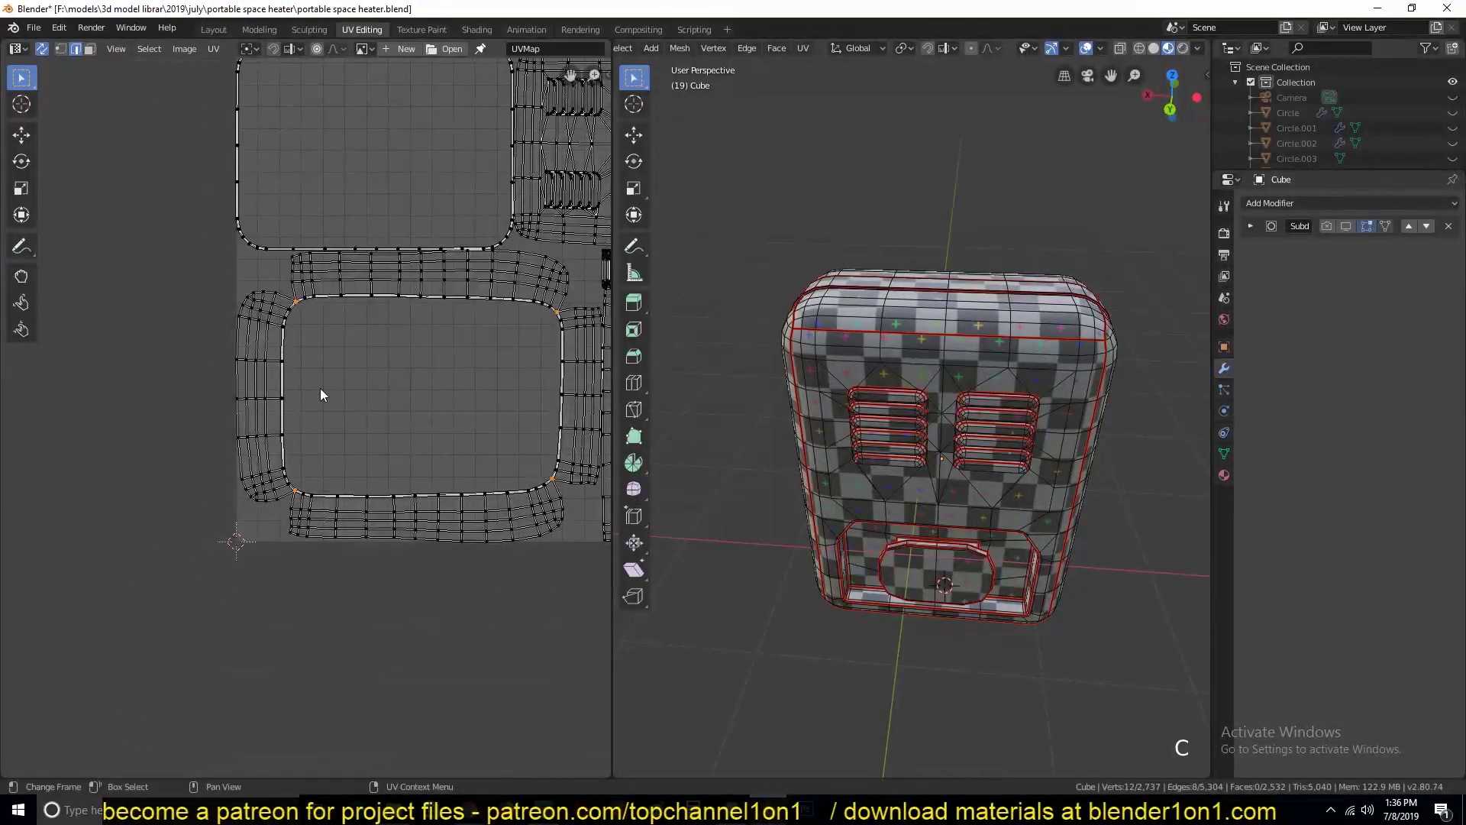
Mark the selected corner edges as seams, then deselect everything.
key("ctrl+e")
left_click(422, 391)
key("ctrl+e")
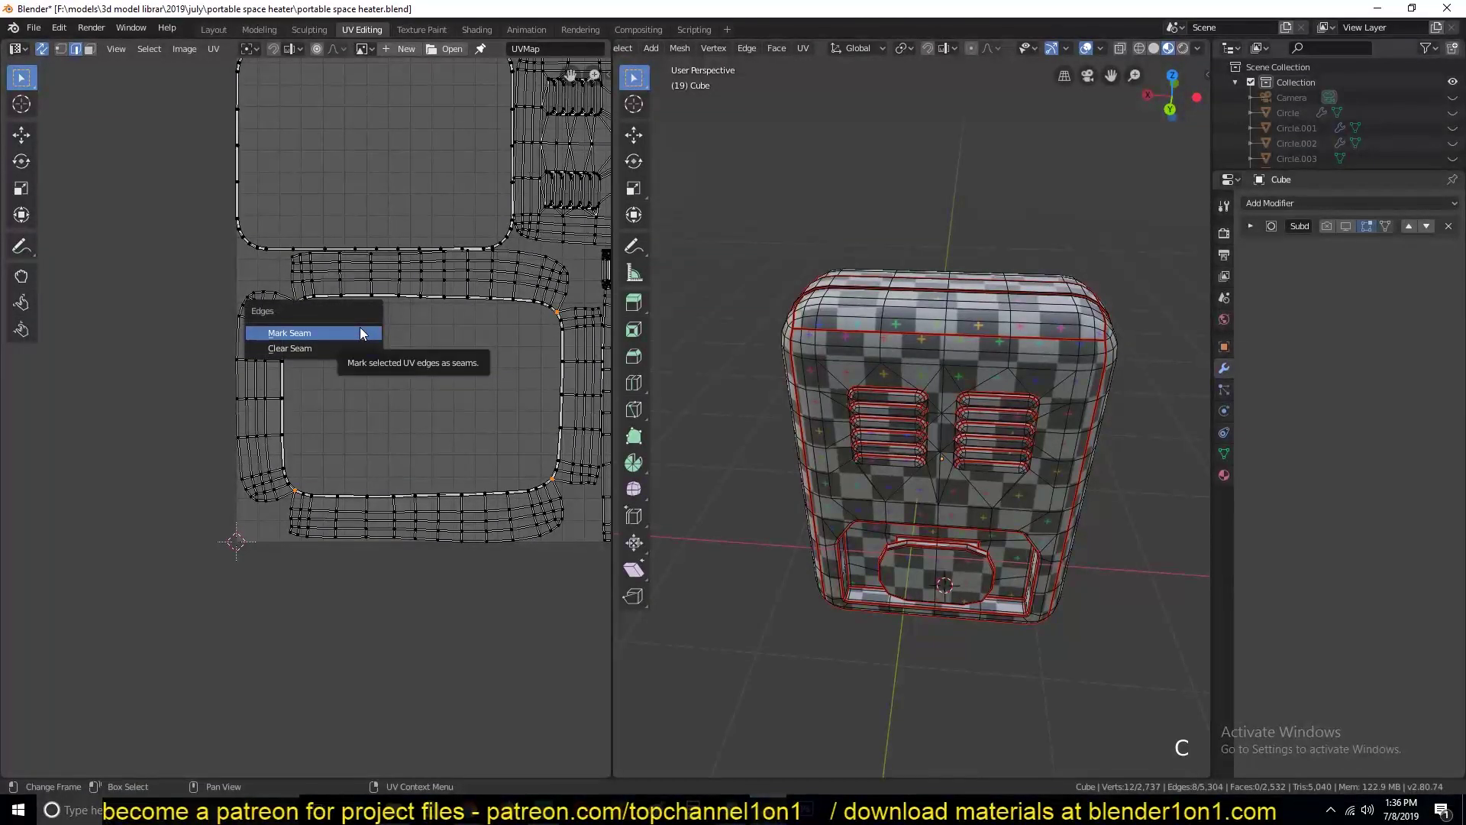
scroll(414, 378, "down", 4)
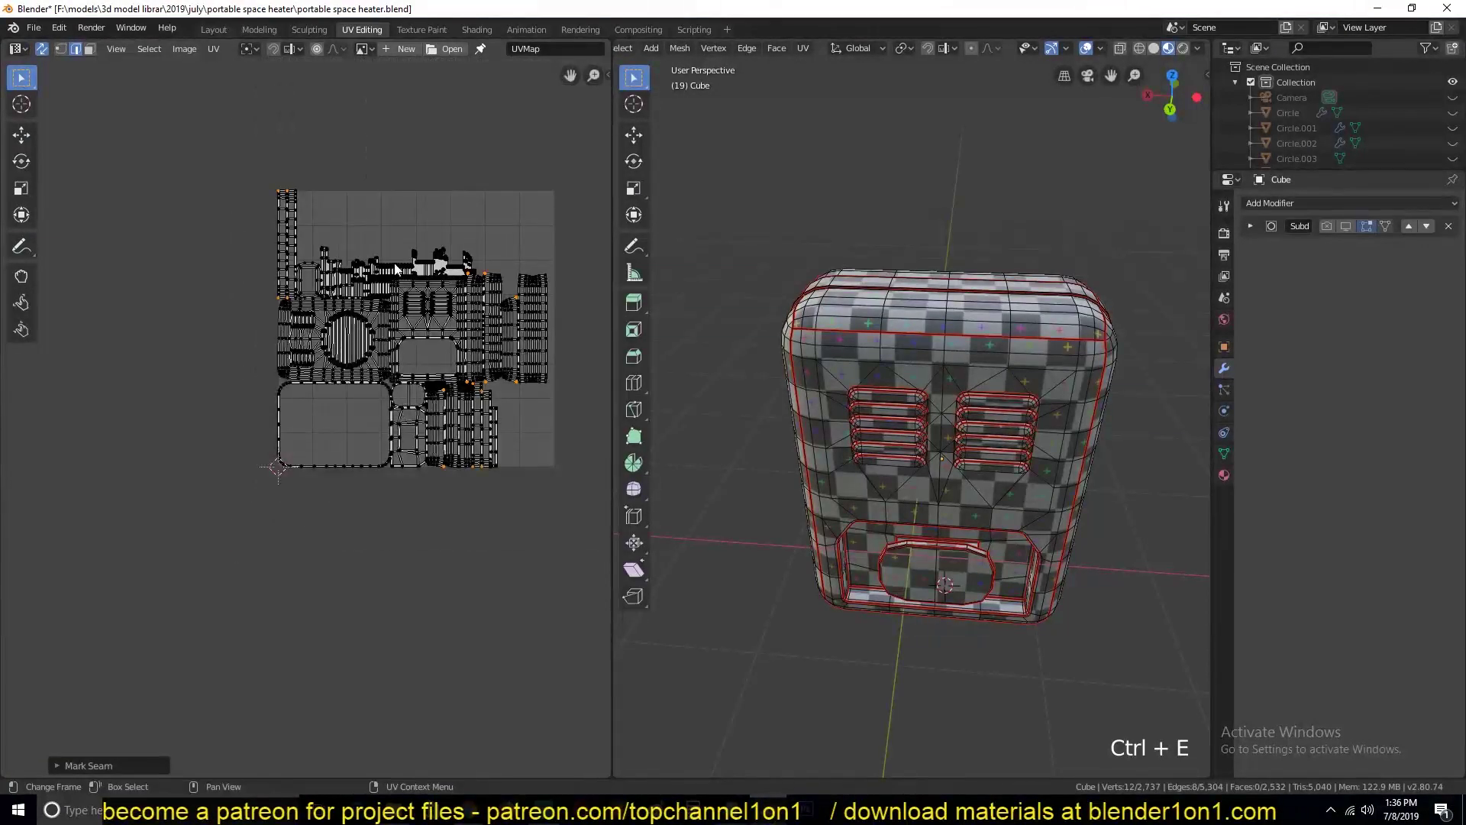
key("a")
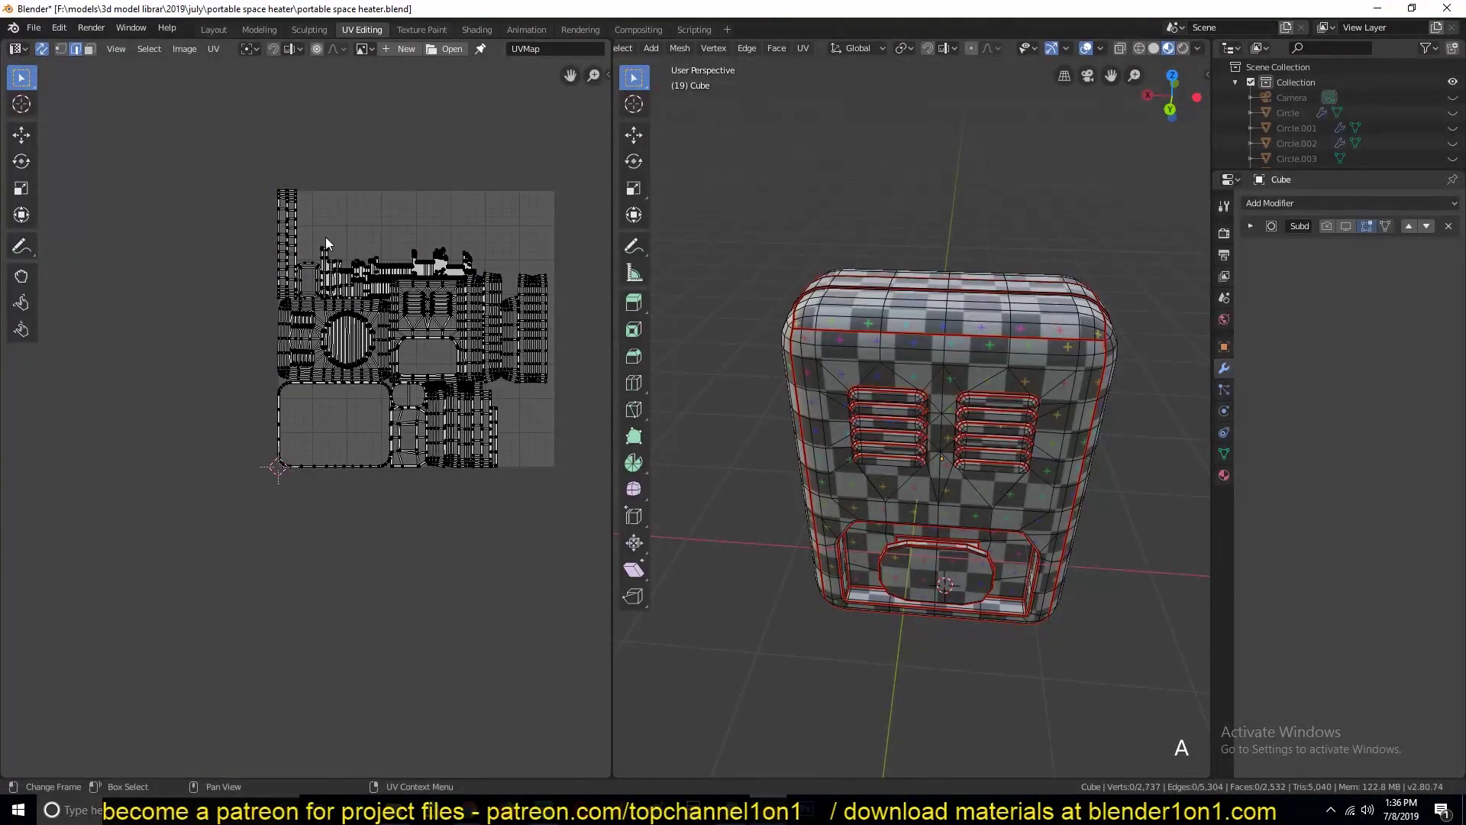
Select the rectangle island's border loop and mark it as a seam.
scroll(301, 306, "up", 2)
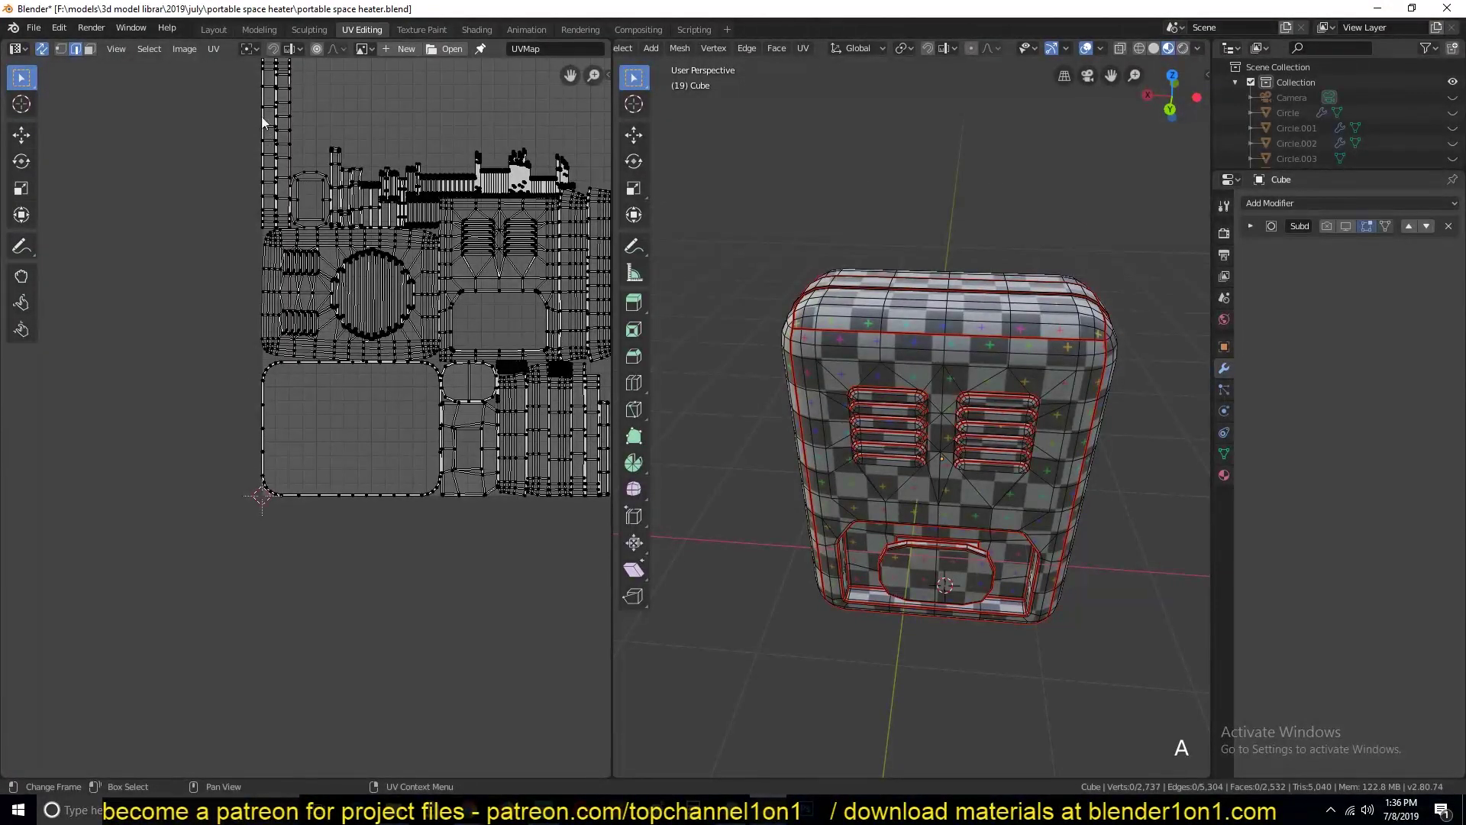
scroll(377, 327, "down", 2)
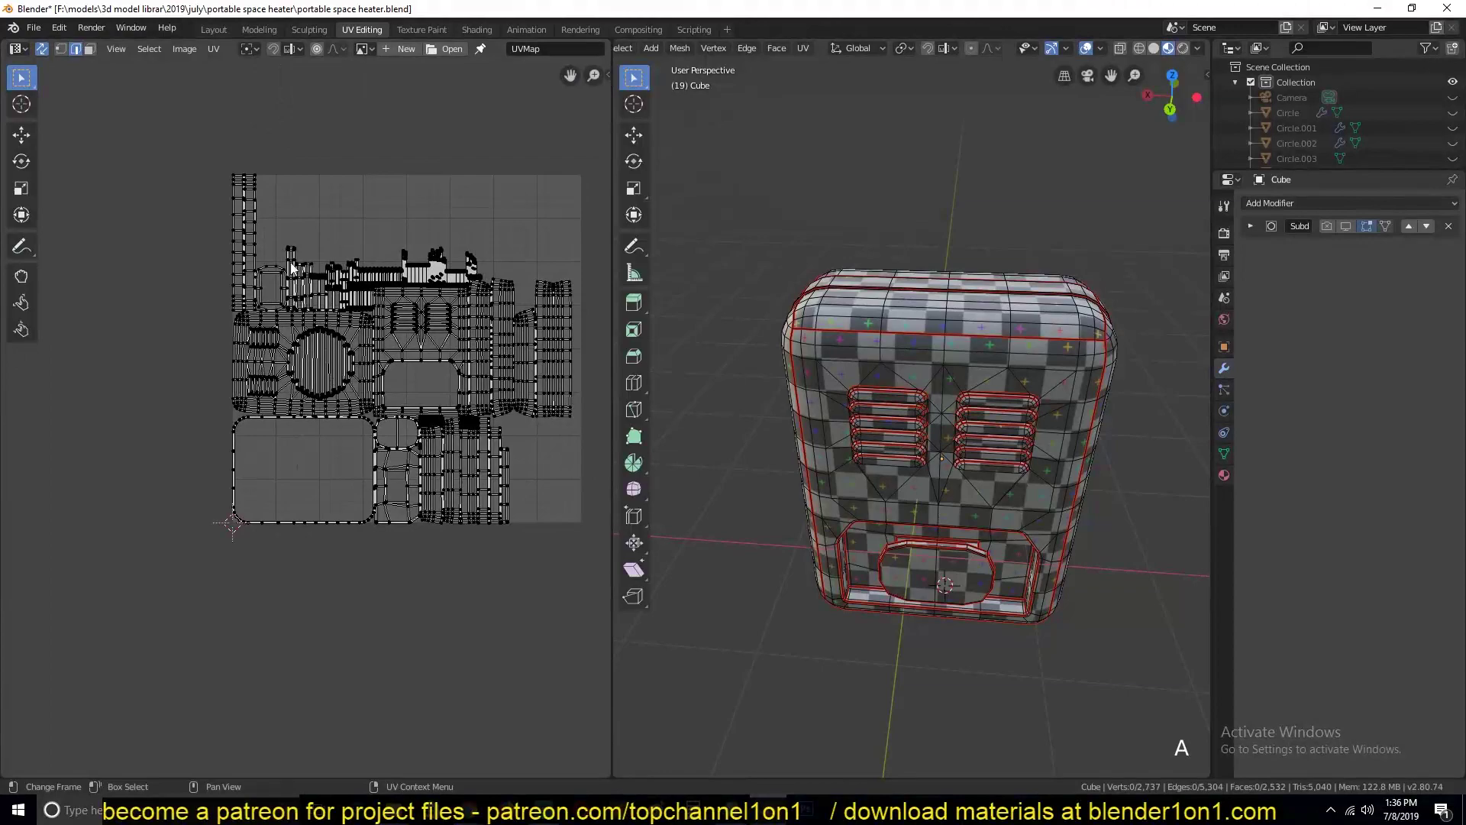
scroll(319, 295, "up", 1)
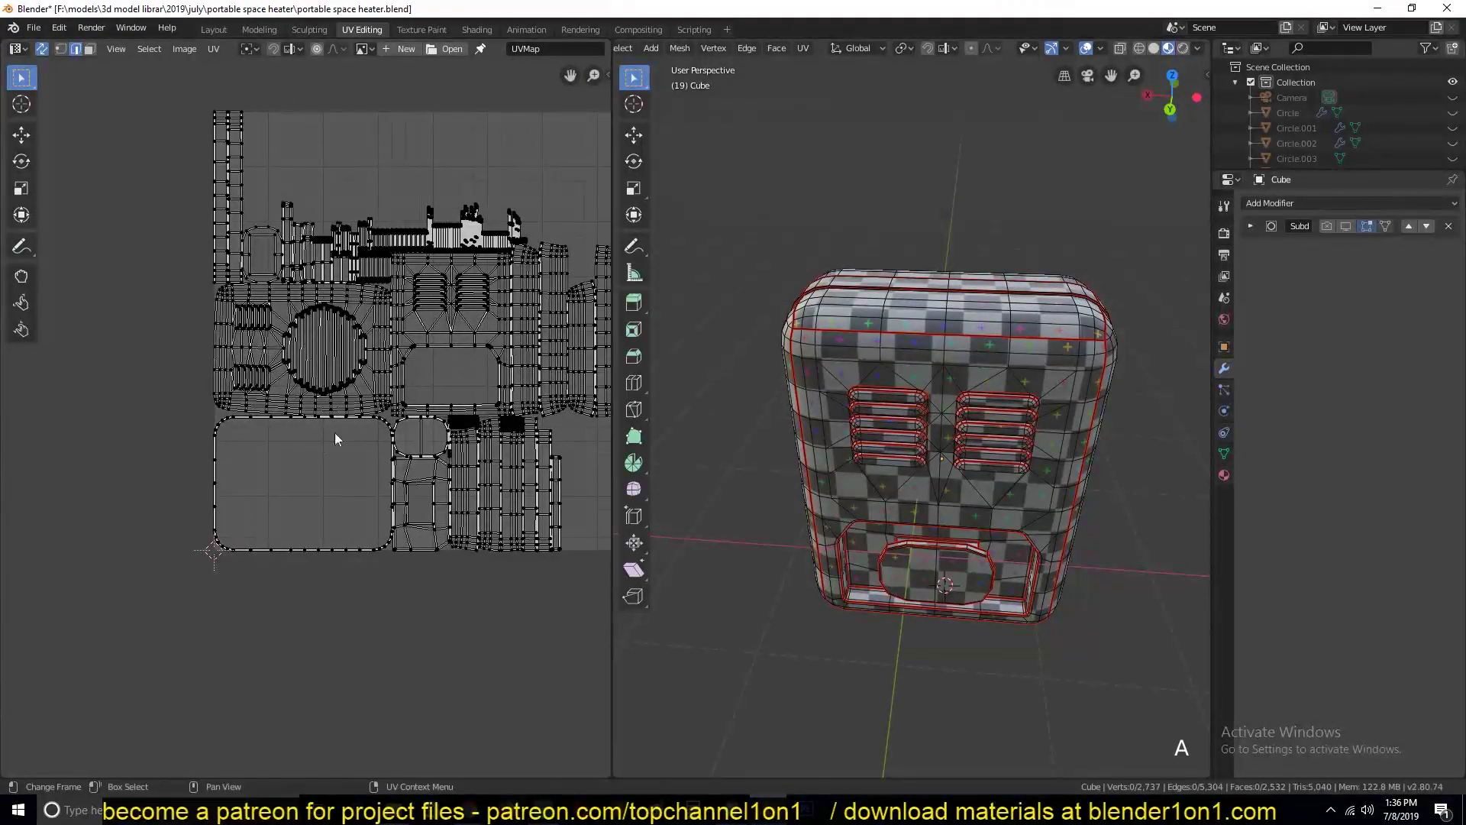
left_click(255, 423, "alt")
scroll(276, 468, "up", 1)
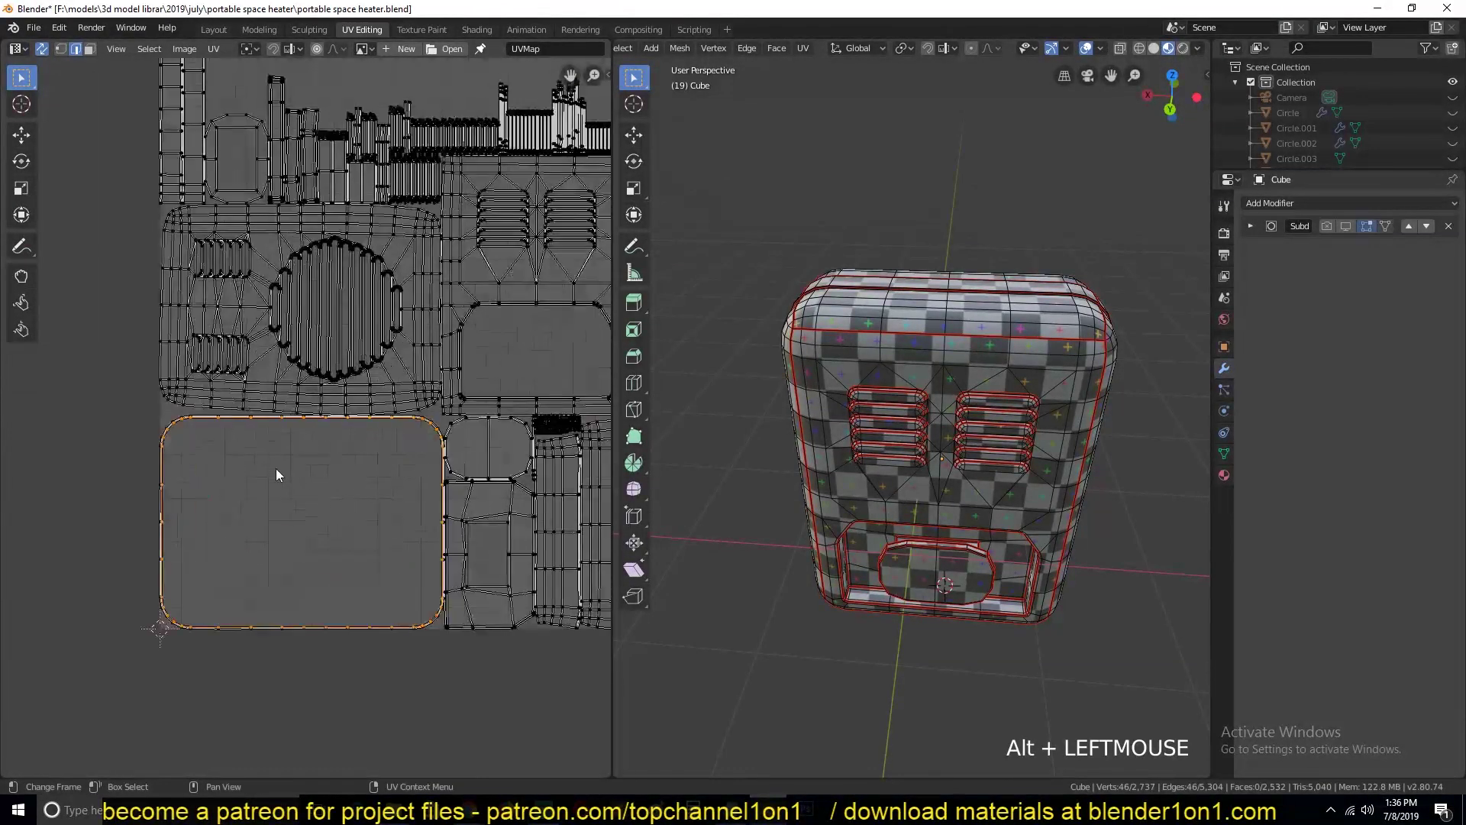
scroll(320, 477, "down", 1)
scroll(321, 480, "up", 2)
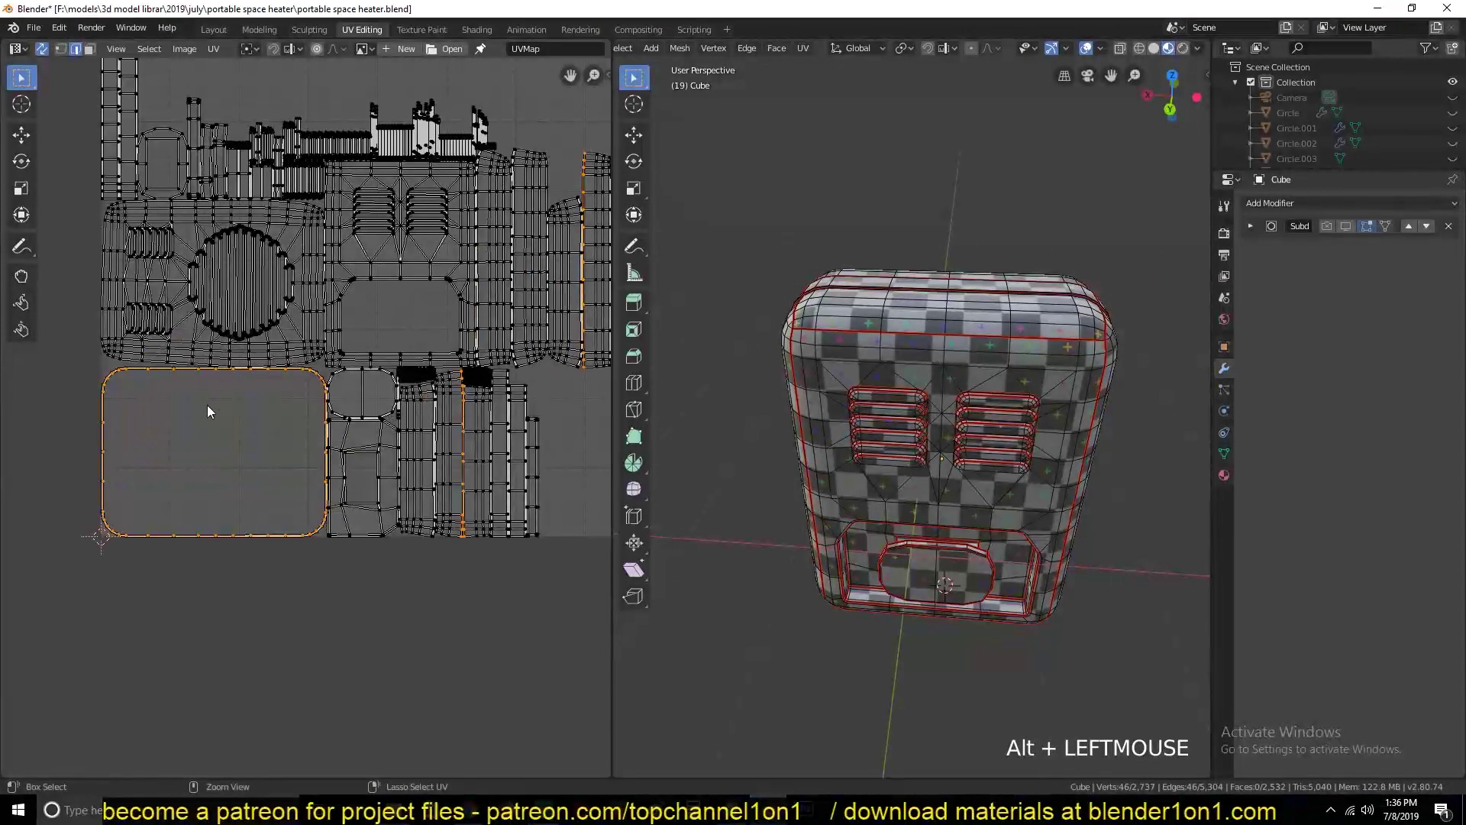
key("ctrl+e")
left_click(206, 420)
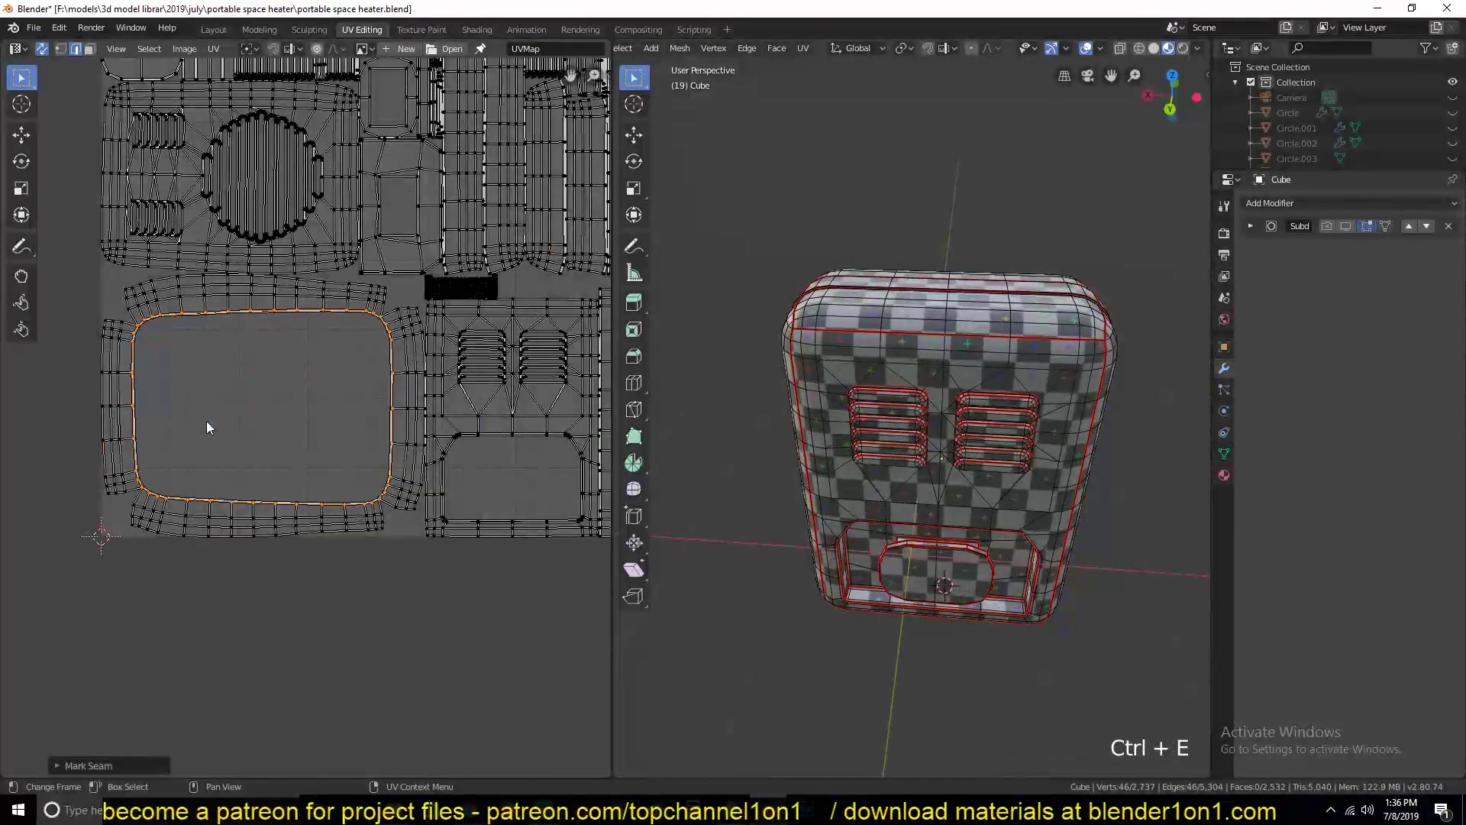
Deselect all and orbit the heater round to its narrow vent side.
key("a")
scroll(376, 344, "up", 1)
key("grave")
middle_click_drag(890, 404, 1023, 389)
middle_click_drag(779, 328, 845, 326)
middle_click_drag(846, 391, 848, 345)
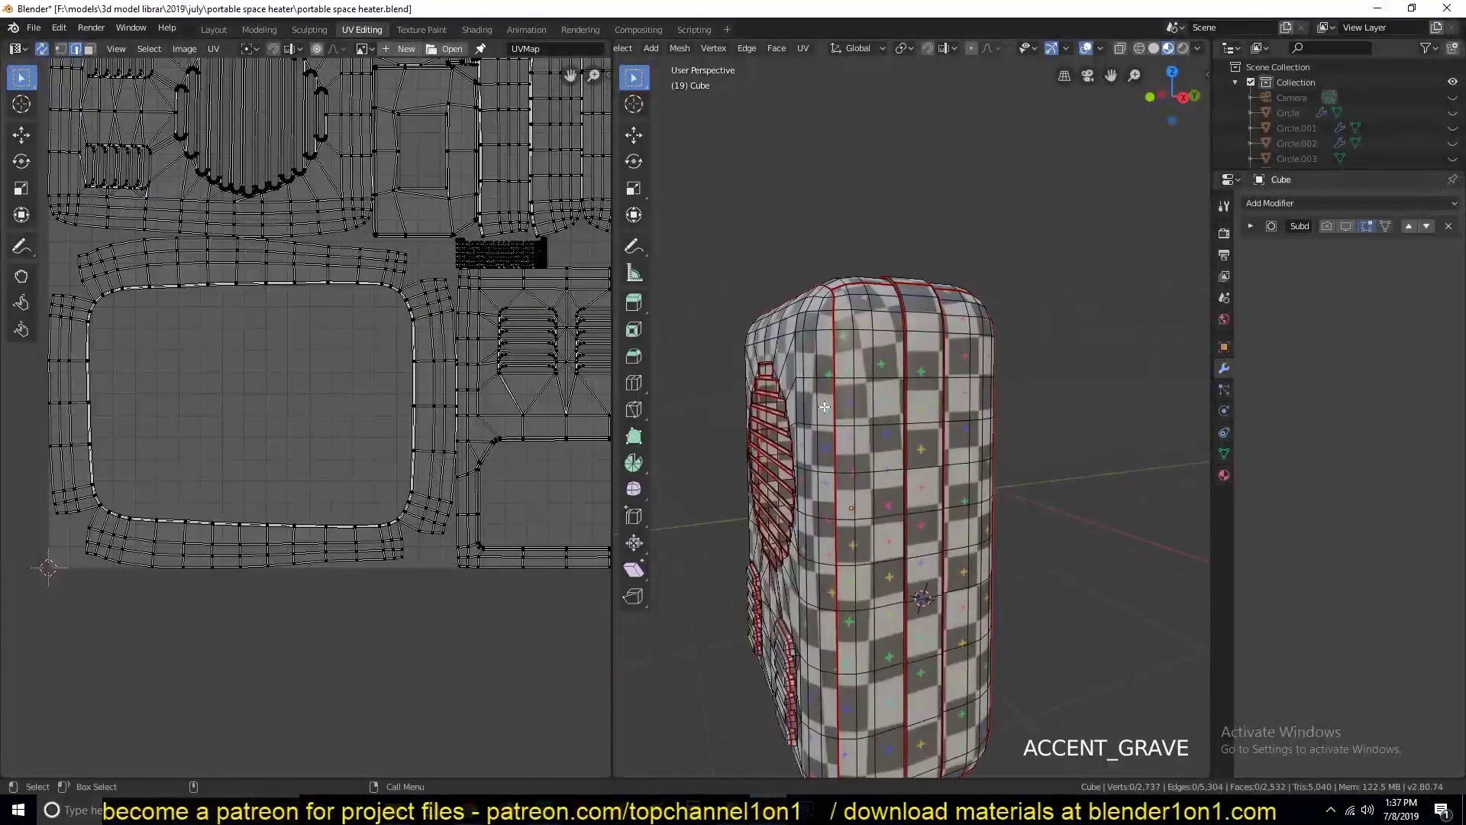
Circle-select the inner island's corner vertices, clear their seams, and deselect all.
key("c")
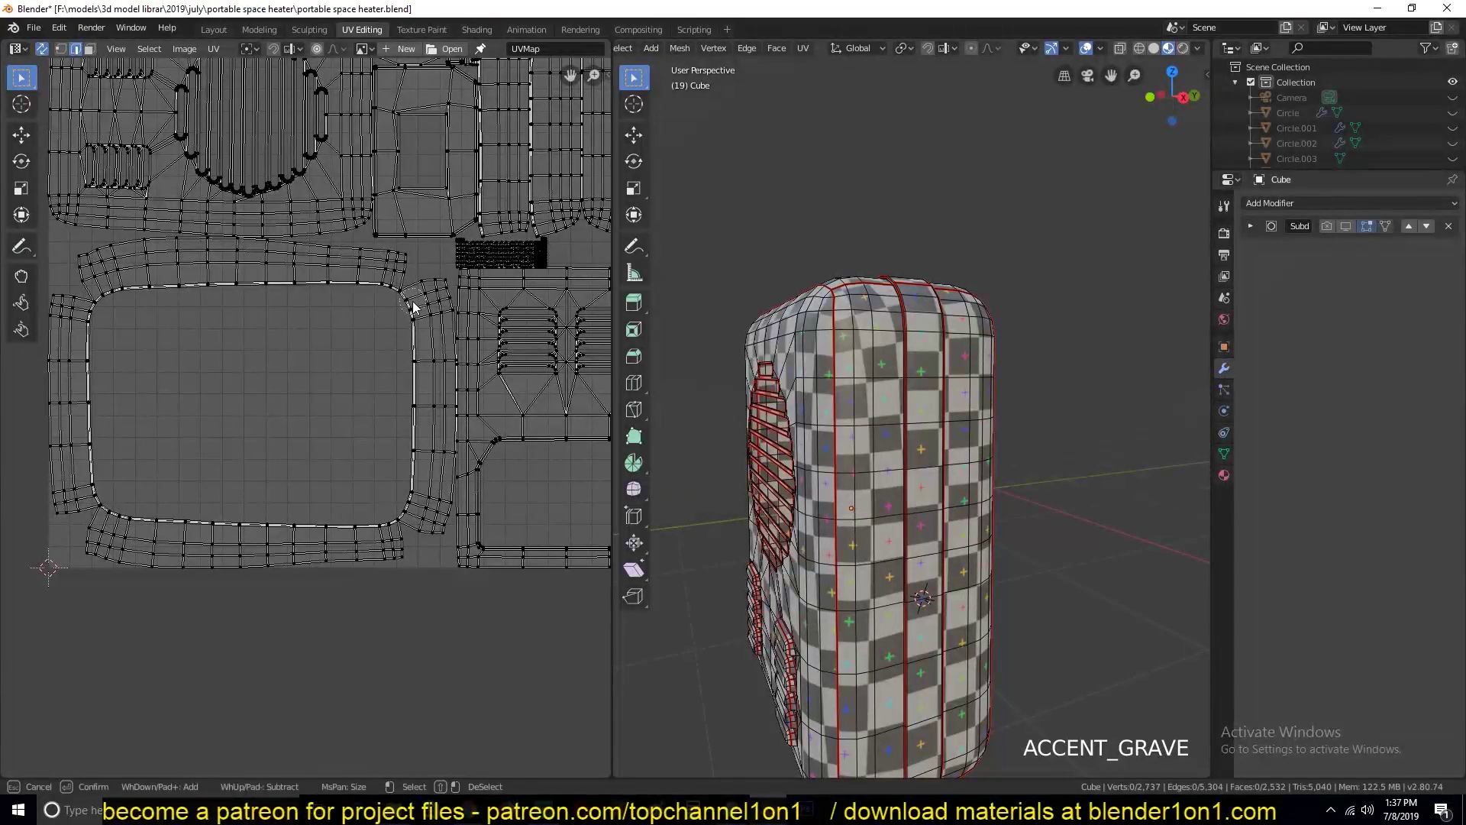
left_click(402, 292)
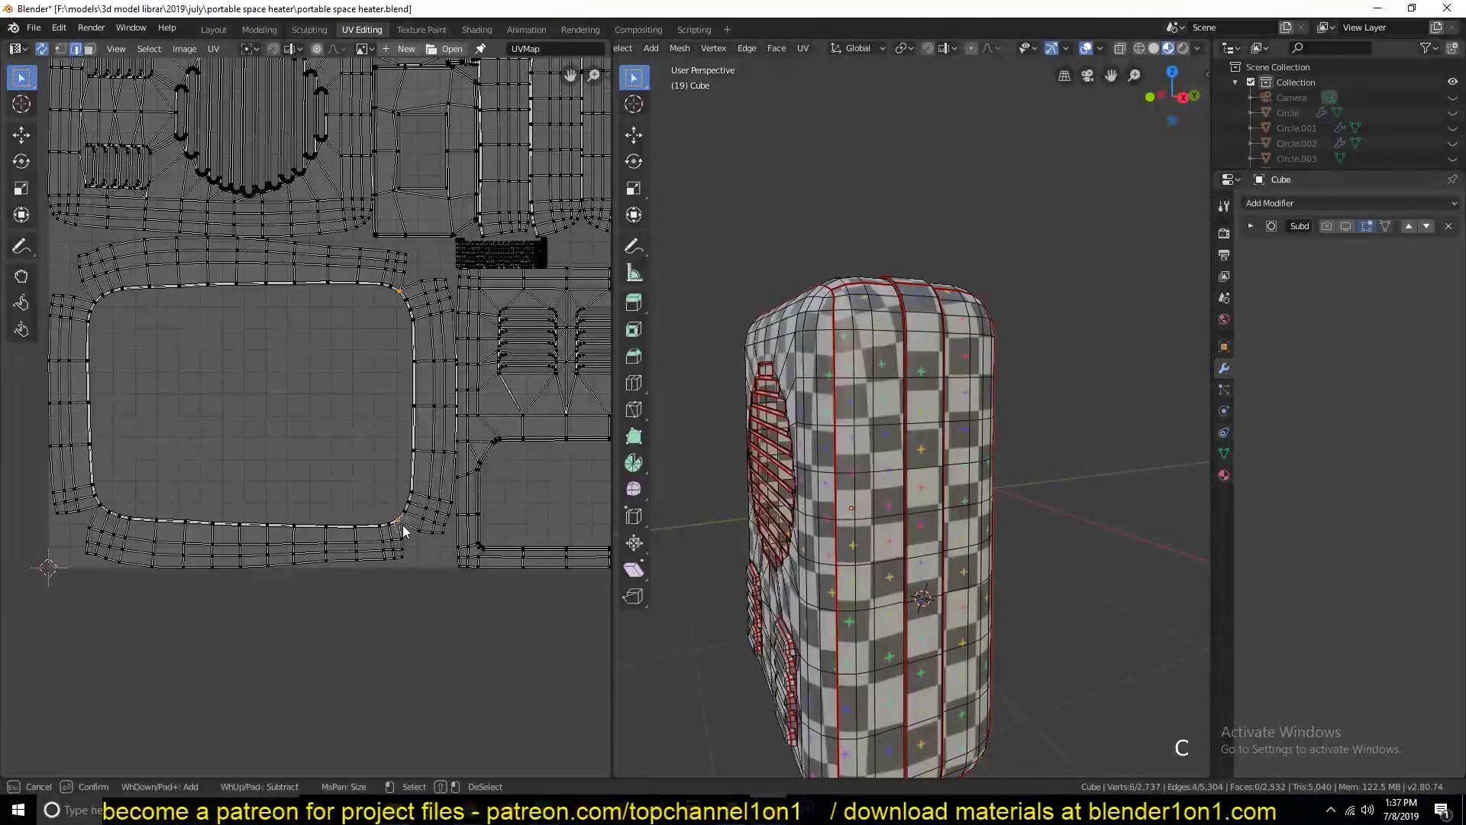
left_click(101, 509)
left_click(92, 303)
key("Escape")
key("ctrl+e")
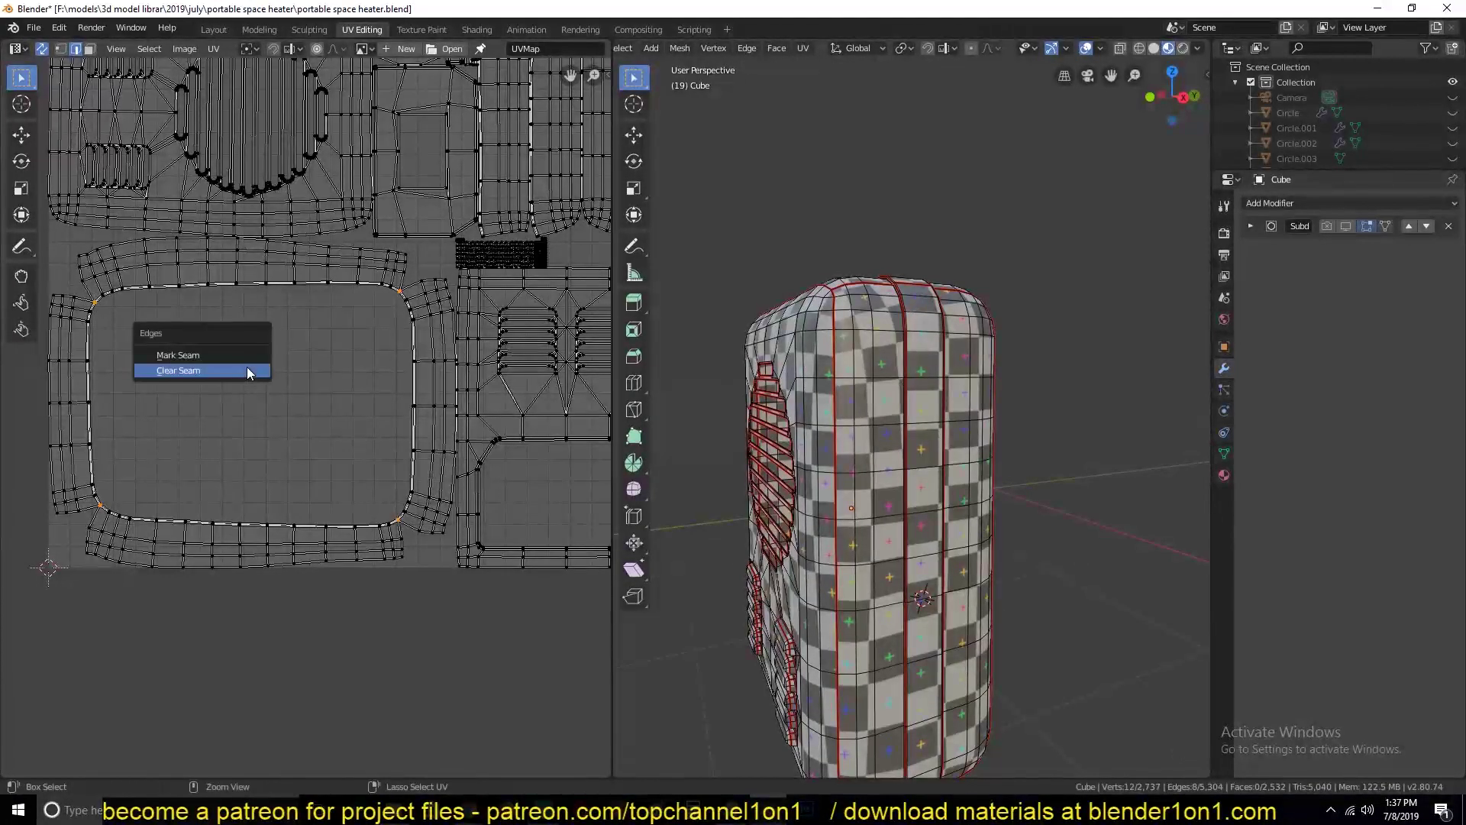
left_click(254, 357)
scroll(330, 358, "down", 5)
key("a")
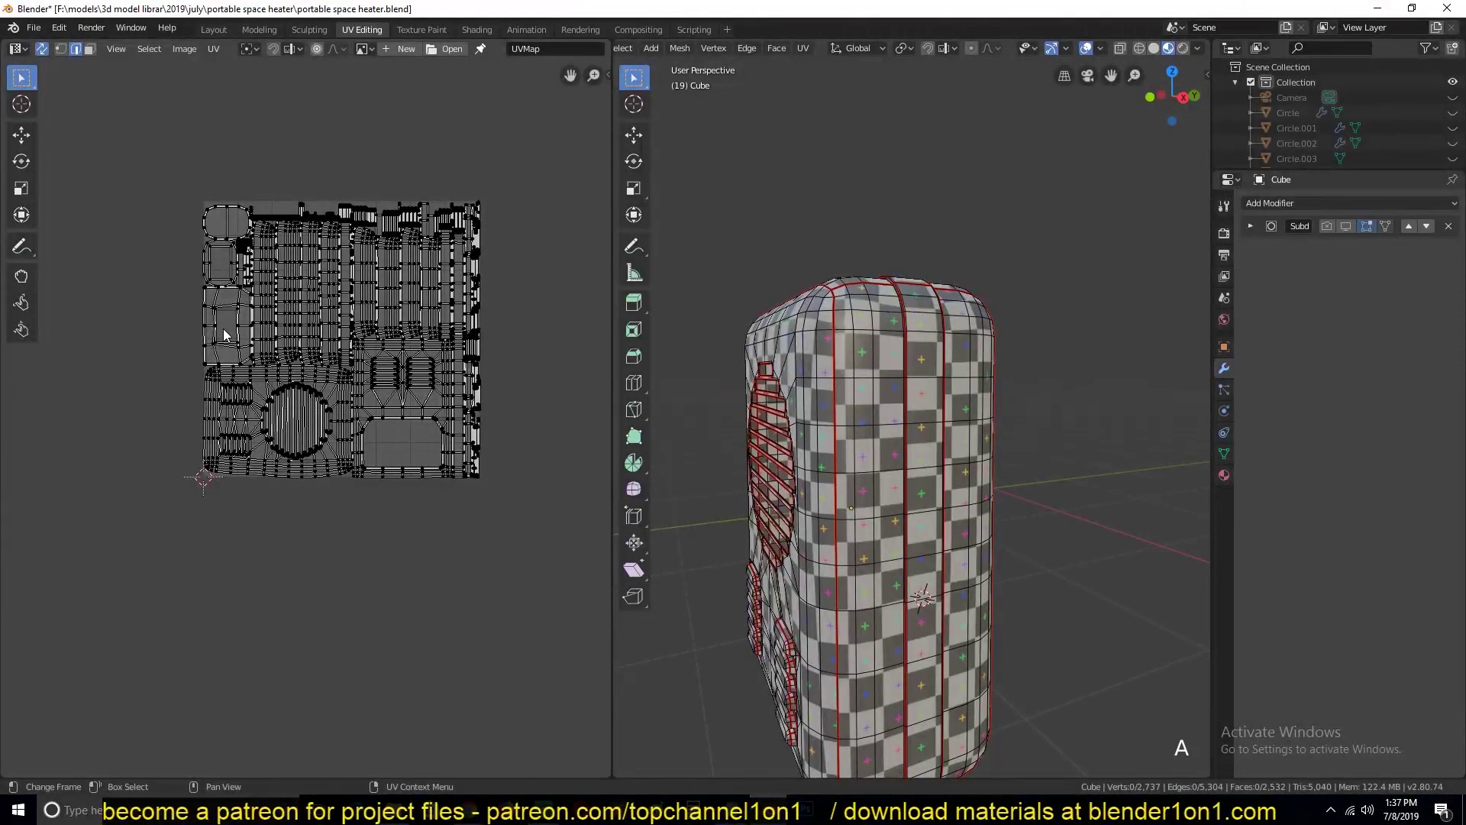
Turn off UV Sync Selection, select all, and pick the long strip islands in Island mode.
scroll(253, 286, "up", 5)
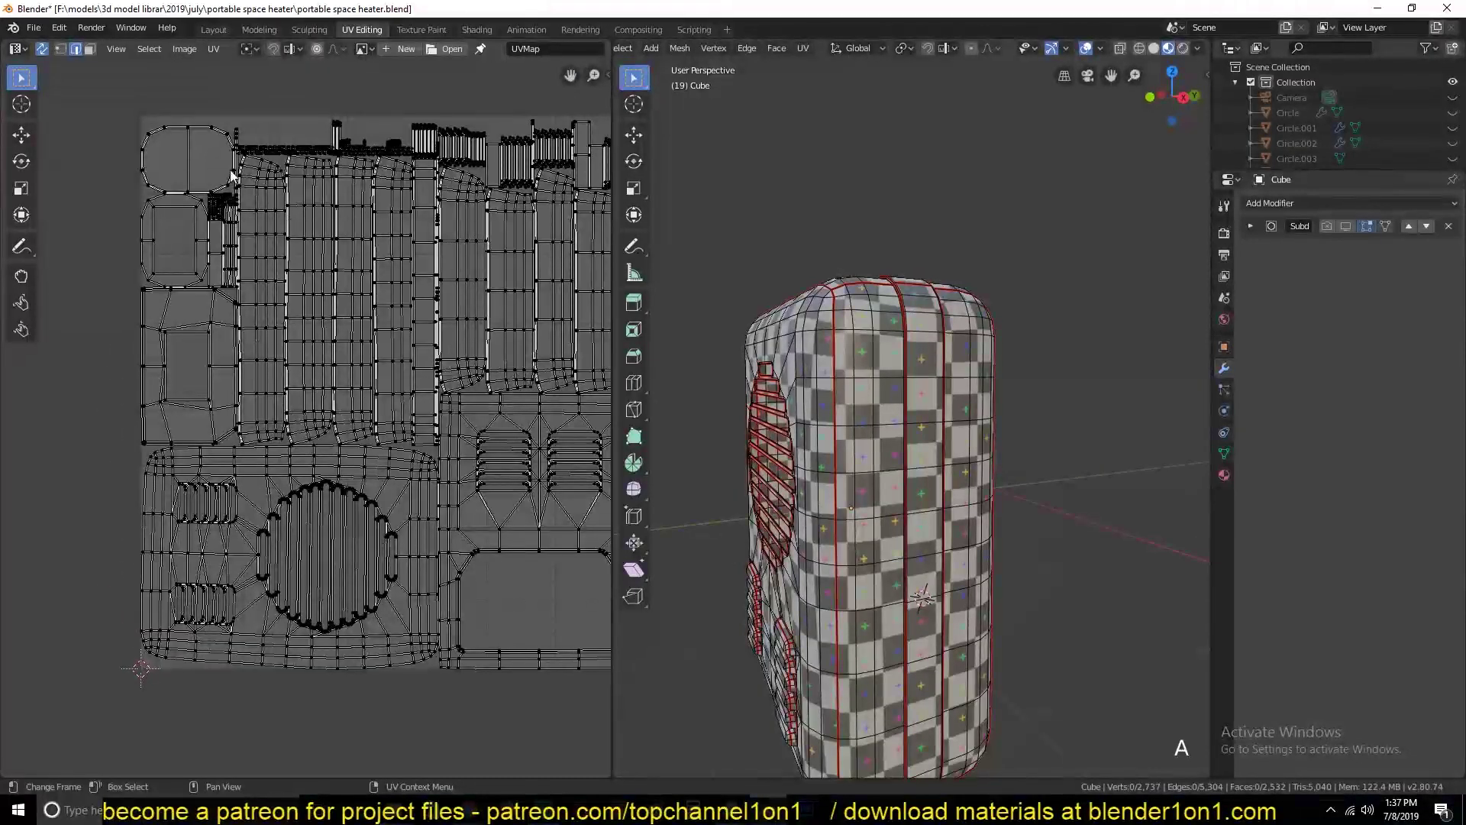
left_click(40, 47)
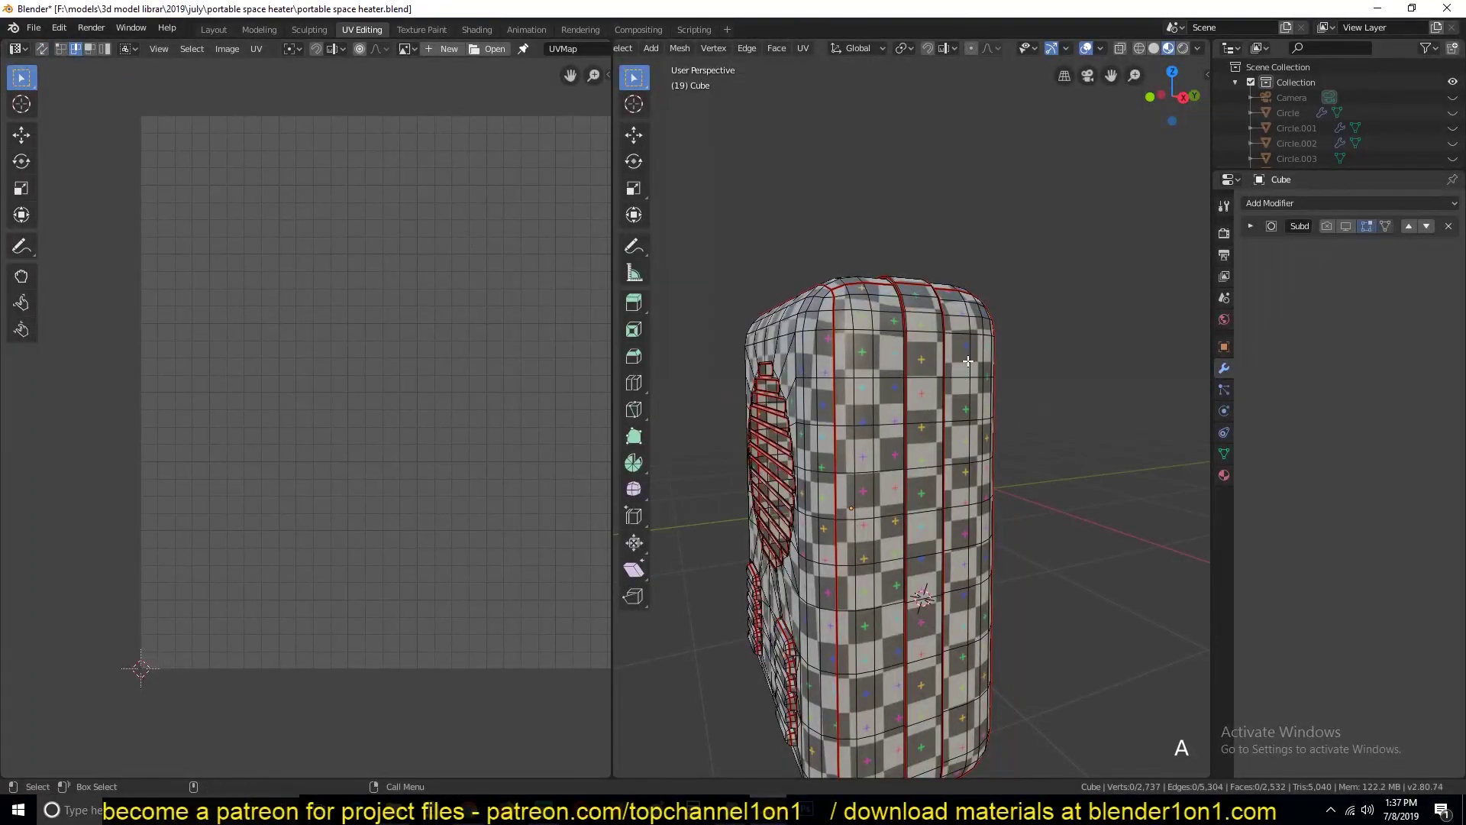
key("a")
left_click(104, 48)
left_click(252, 264)
left_click(348, 258)
left_click(279, 256)
left_click(317, 261)
left_click(395, 267)
left_click(472, 275)
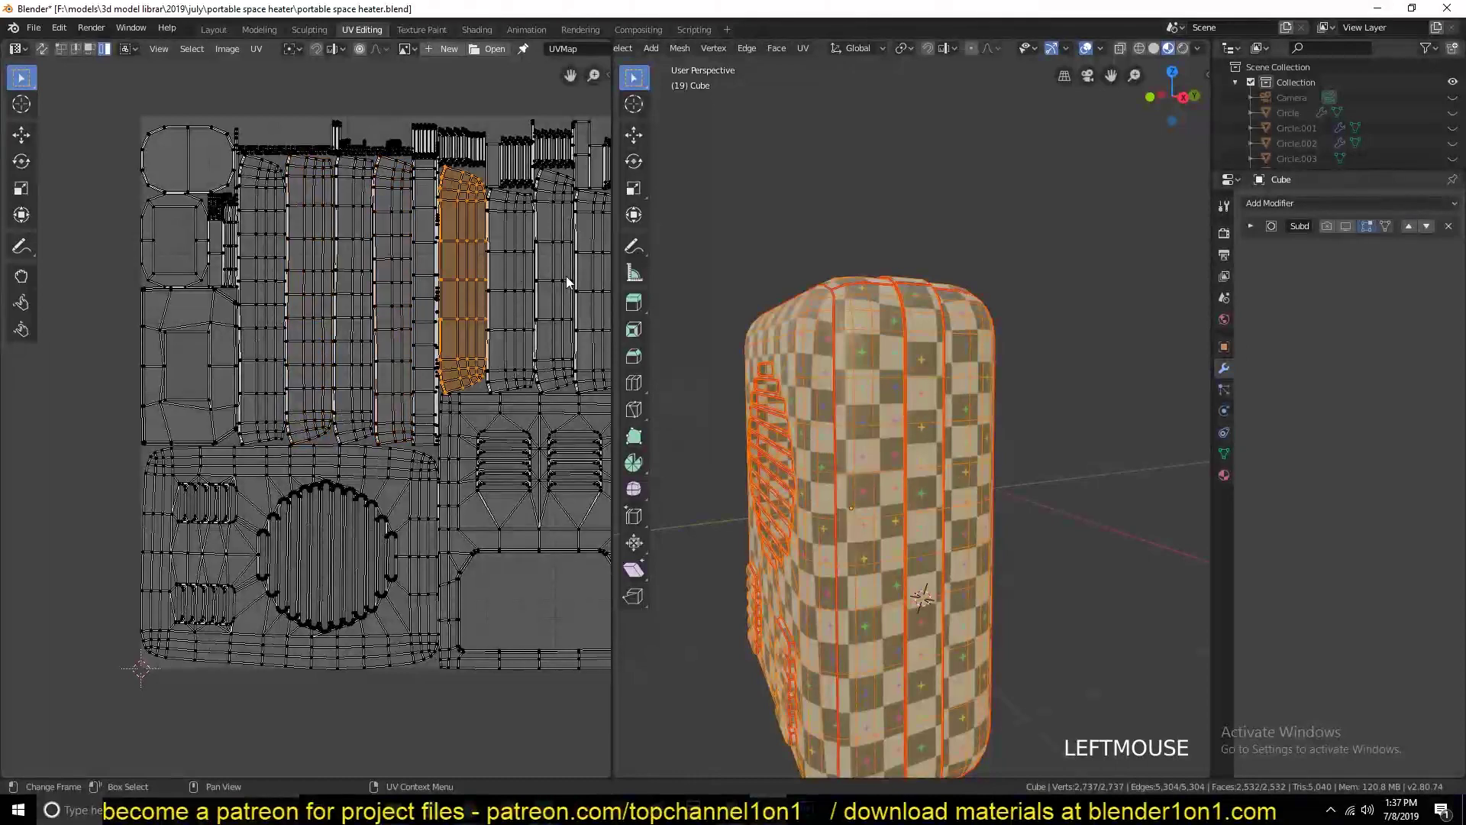
Box-select every UV island in the layout.
scroll(566, 276, "down", 3)
left_click_drag(103, 179, 533, 583)
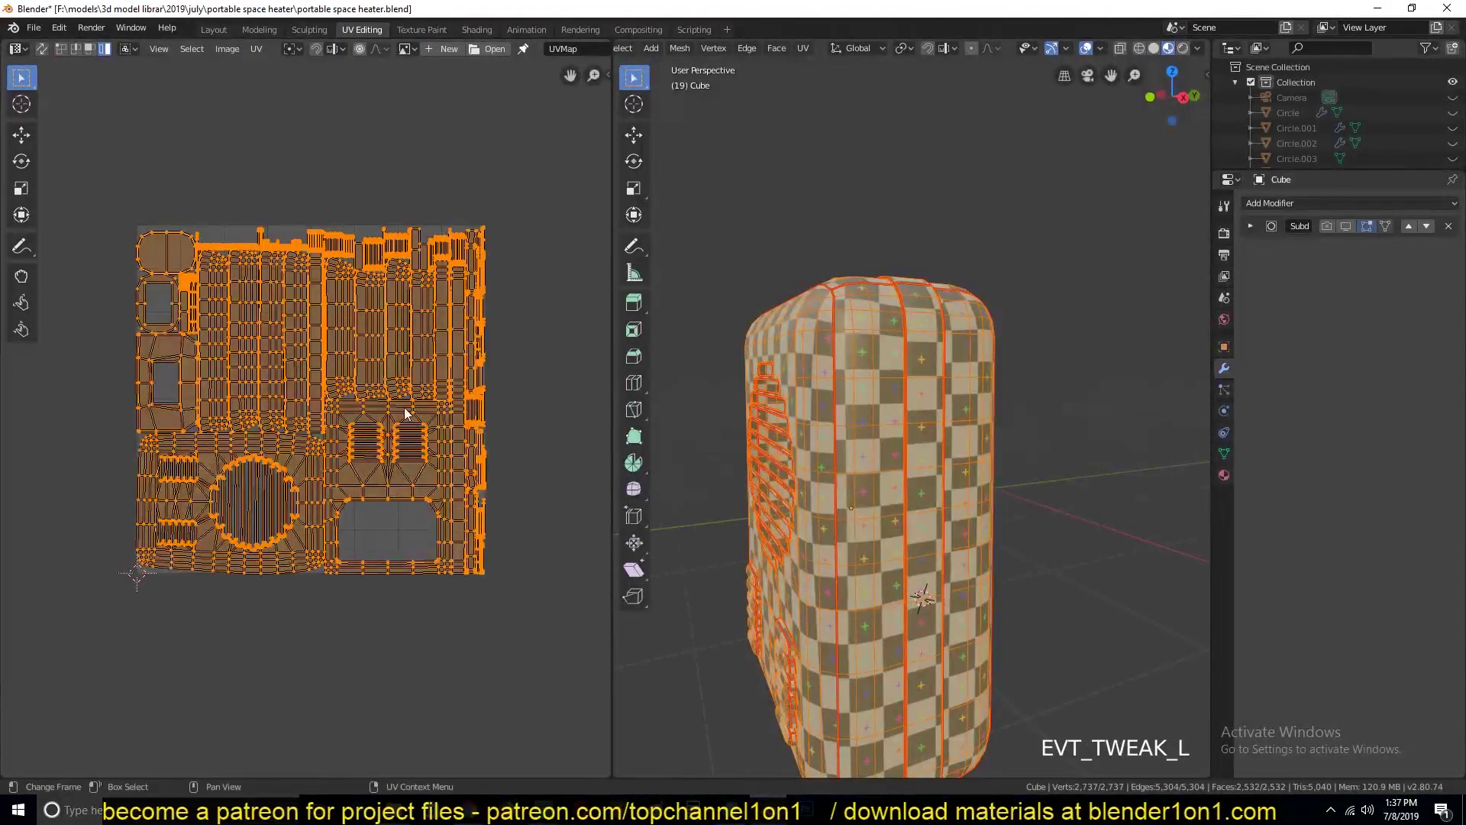
scroll(403, 408, "up", 1)
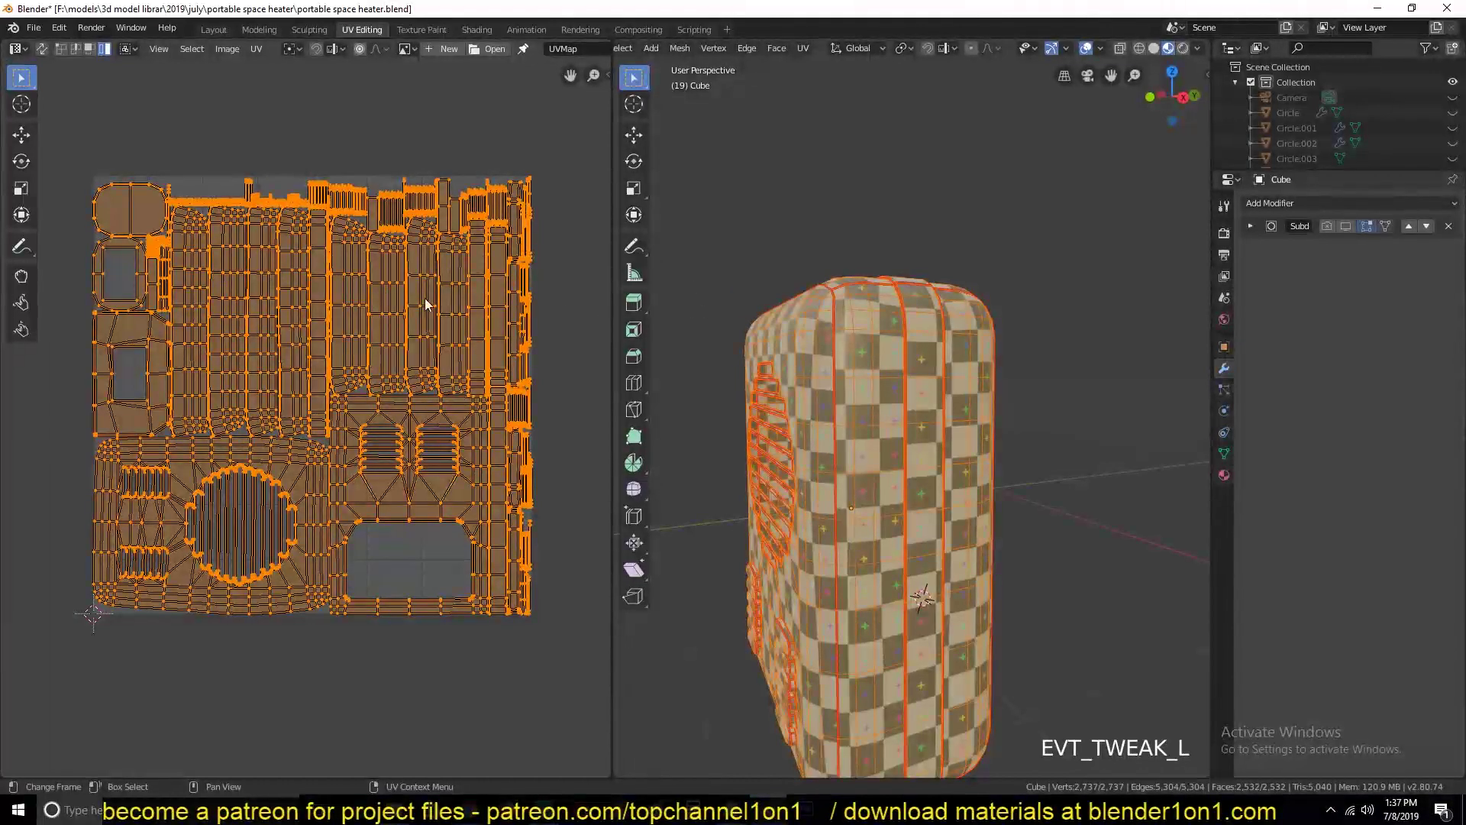
scroll(1145, 460, "up", 2)
Switch between Object and Edit Mode while orbiting to inspect the heater's checker texture.
key("grave")
middle_click_drag(1145, 459, 827, 365)
scroll(811, 403, "down", 2)
key("Tab")
key("Tab")
key("grave")
middle_click_drag(814, 419, 843, 467)
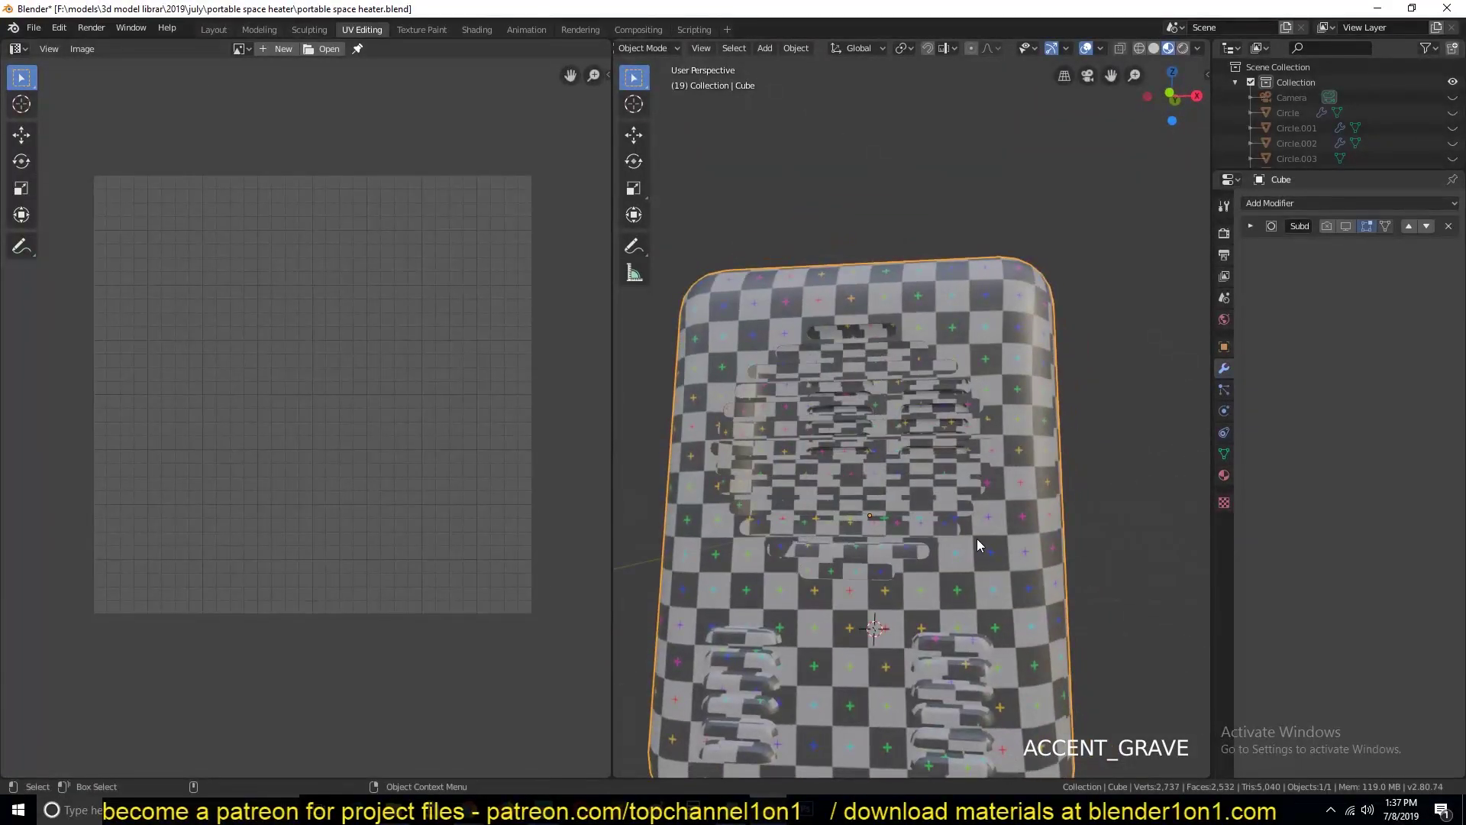
scroll(978, 536, "down", 5)
middle_click_drag(956, 560, 901, 534)
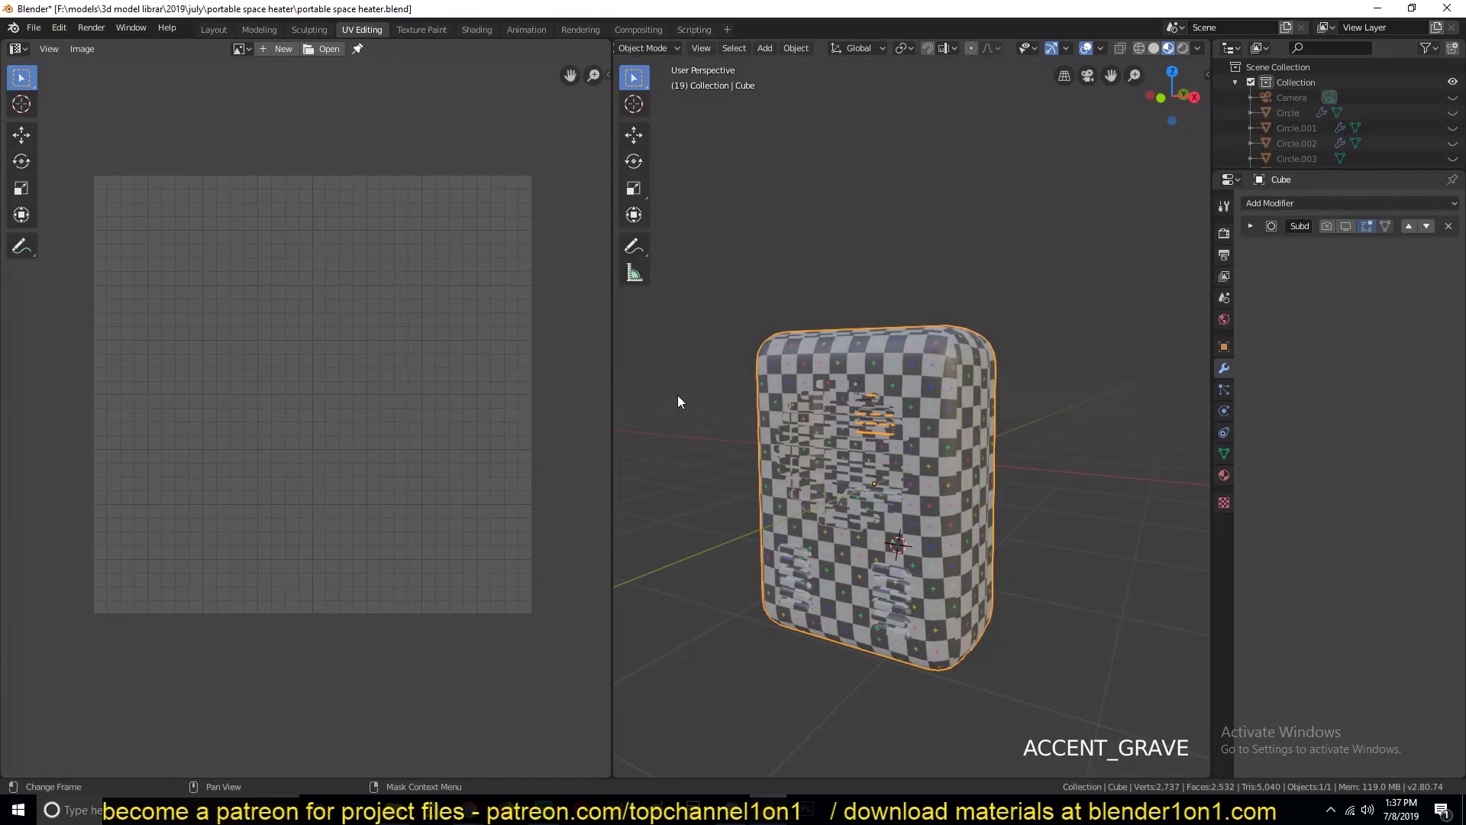
key("Tab")
middle_click_drag(496, 578, 519, 581)
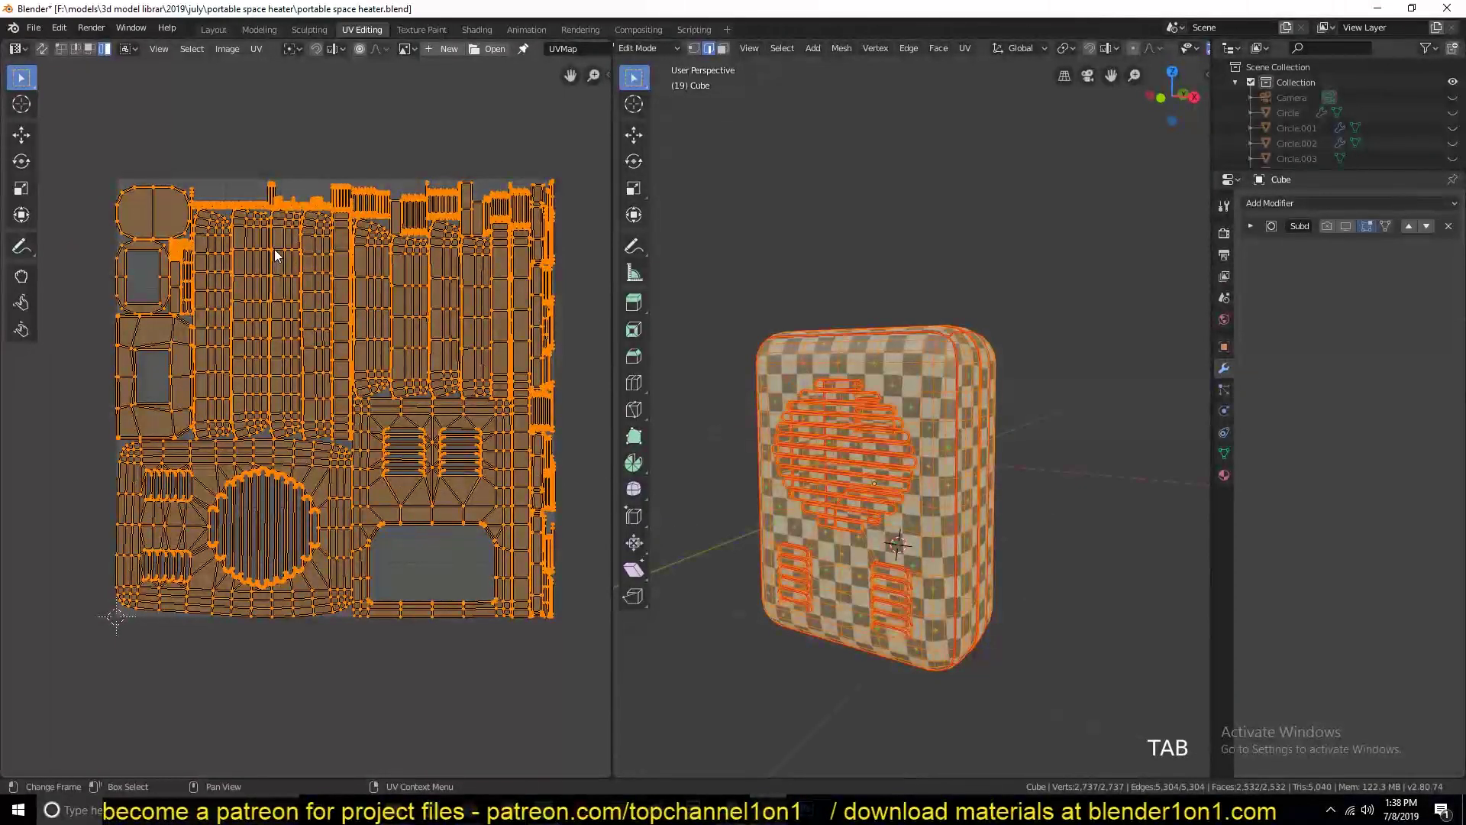
Re-enable UV sync, select two neighbouring vertical edge loops, and clear their seams.
left_click(41, 50)
key("alt+a")
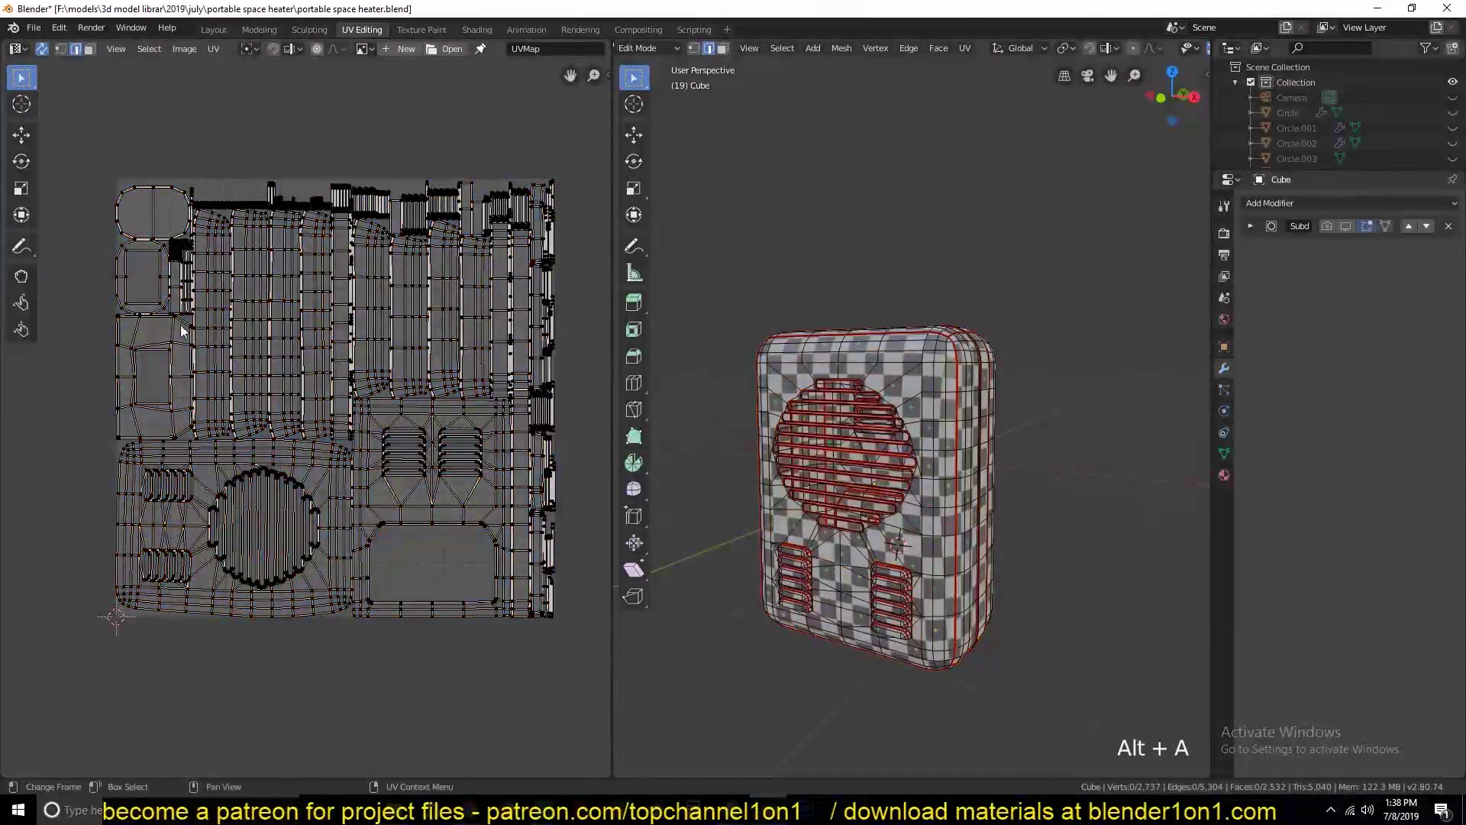
scroll(236, 364, "up", 2)
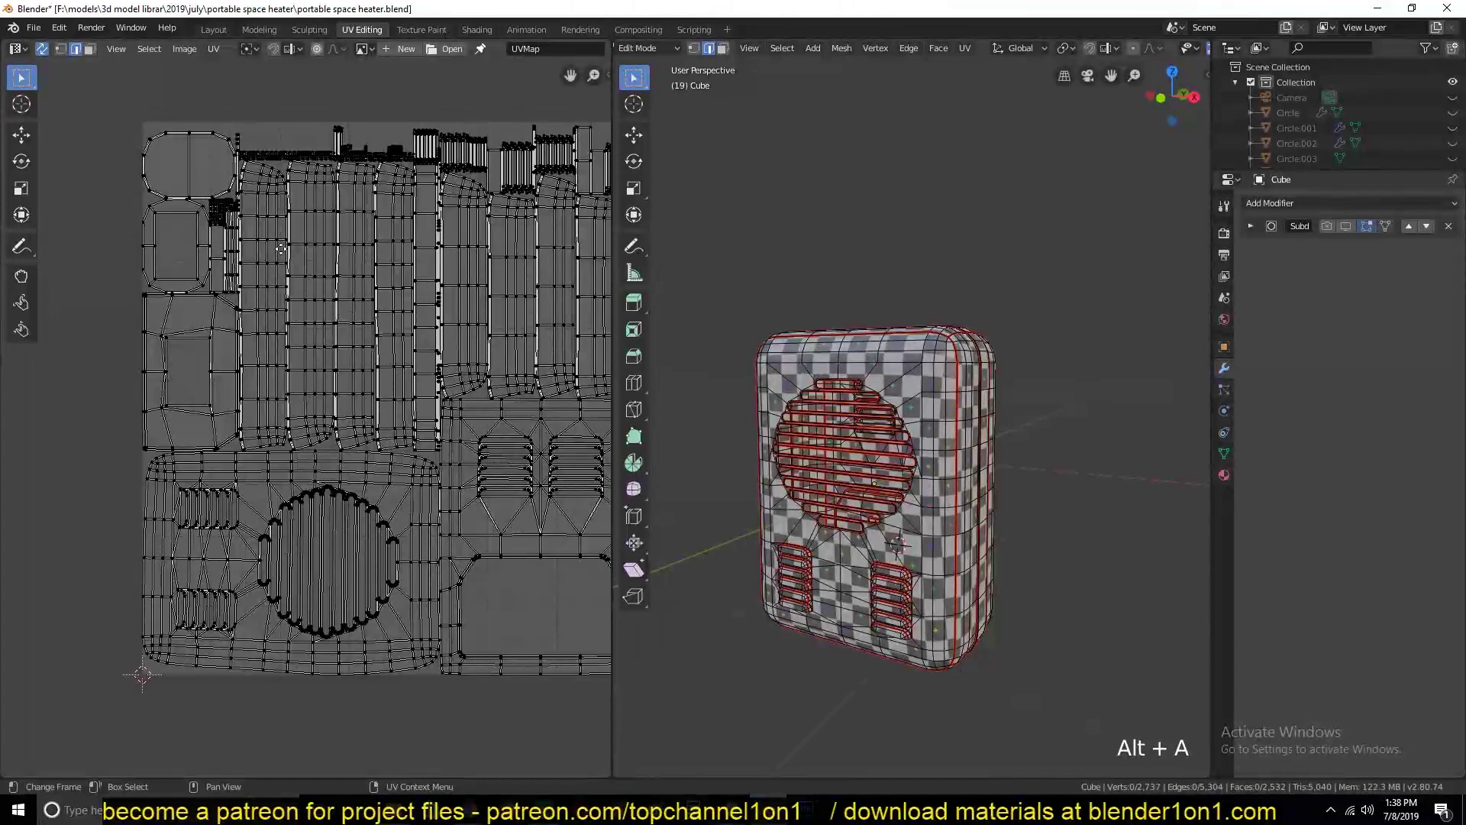
scroll(280, 245, "up", 3)
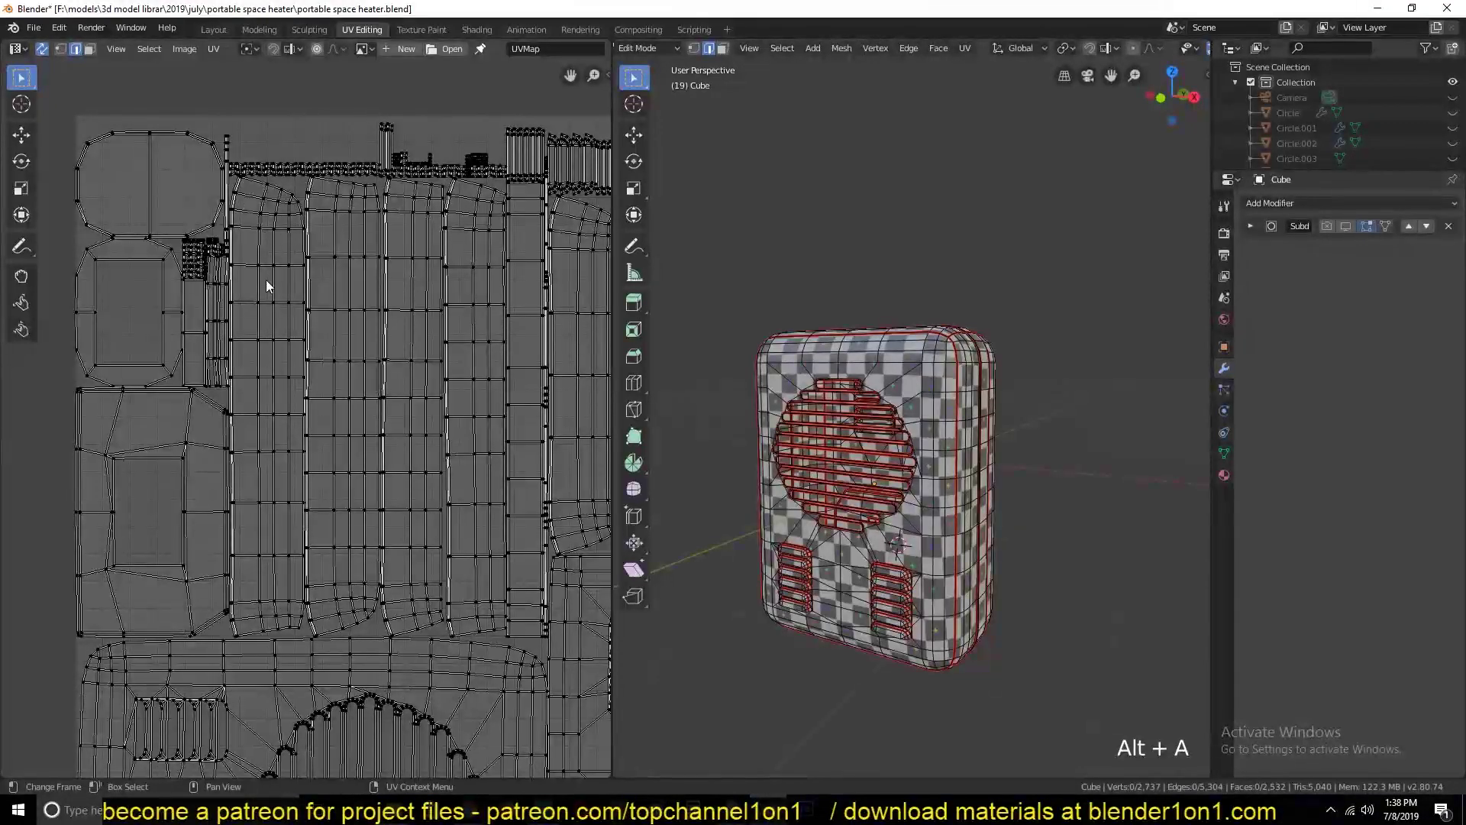
scroll(276, 287, "up", 3)
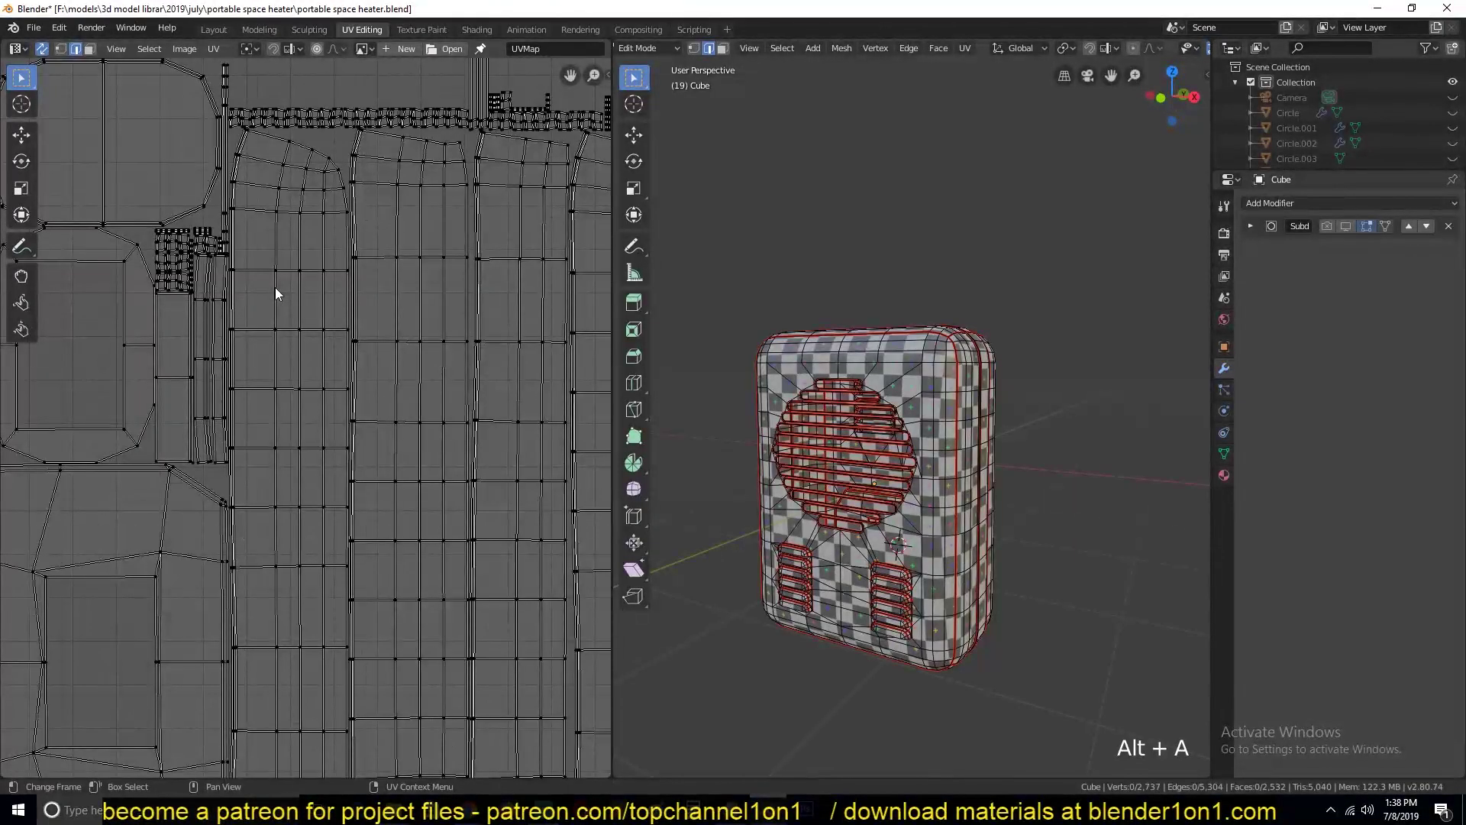
left_click(234, 155, "alt")
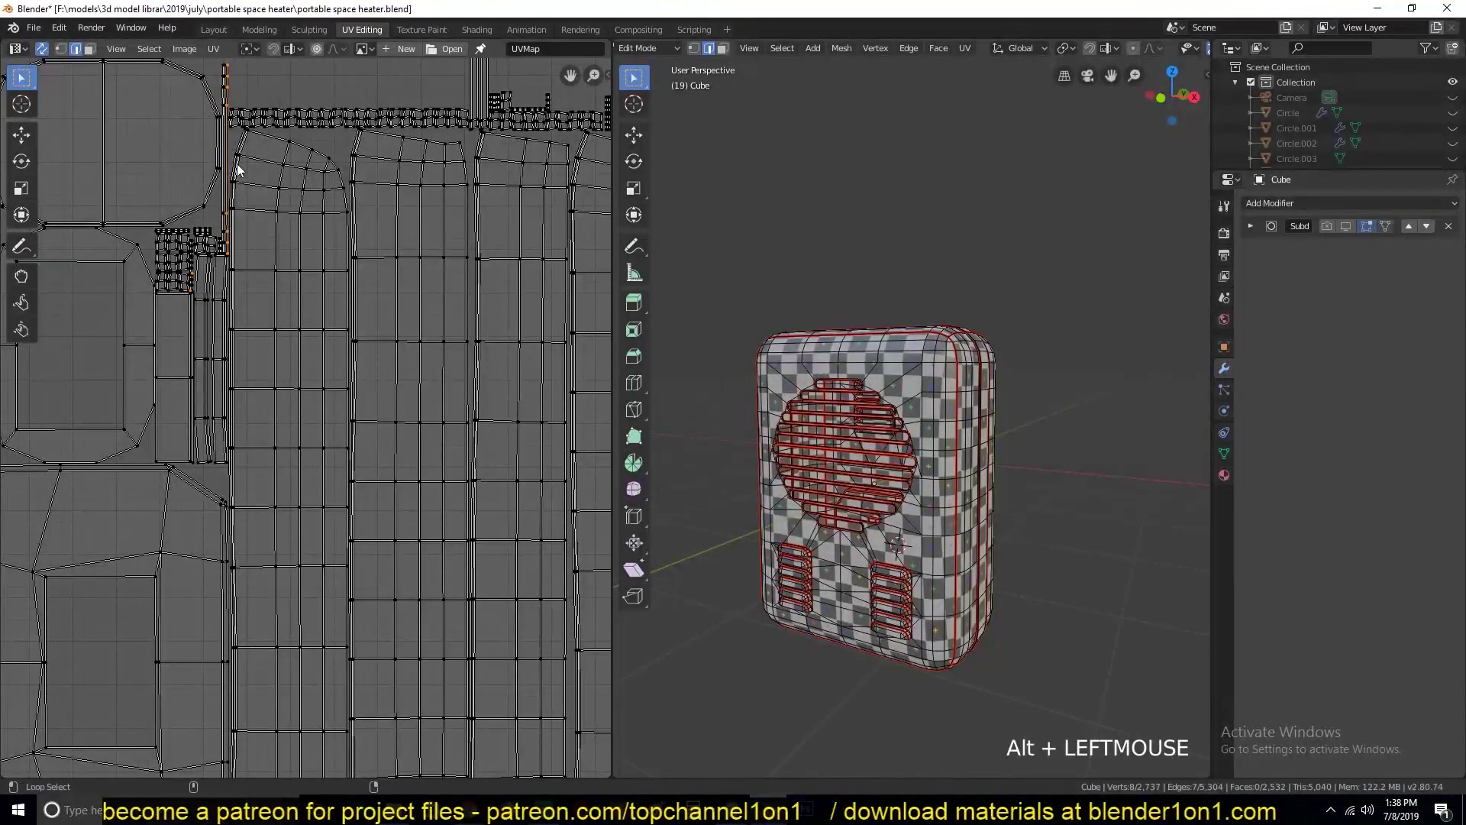
left_click(234, 151, "alt")
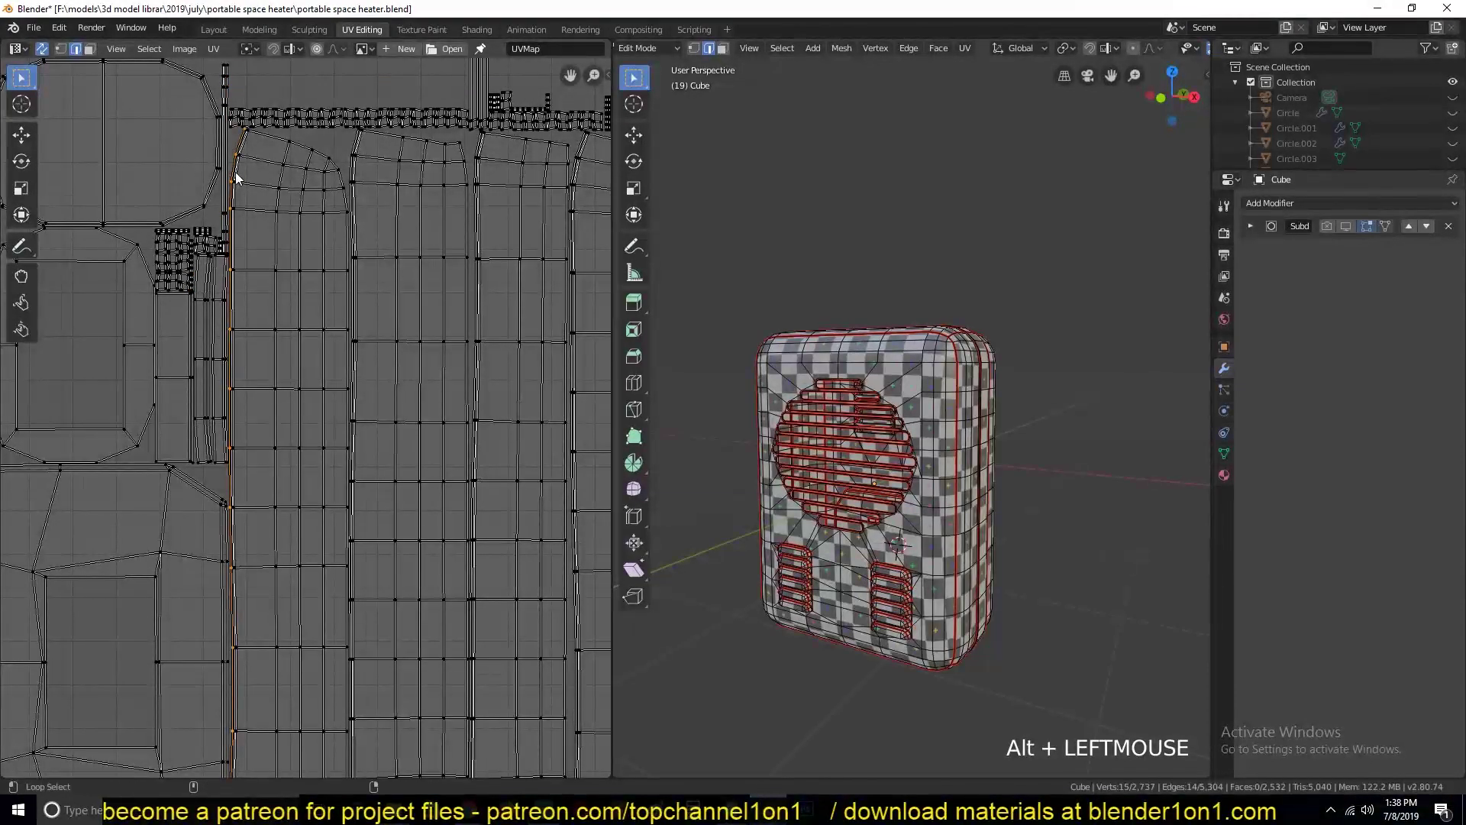
scroll(300, 396, "down", 4)
middle_click_drag(300, 396, 234, 328)
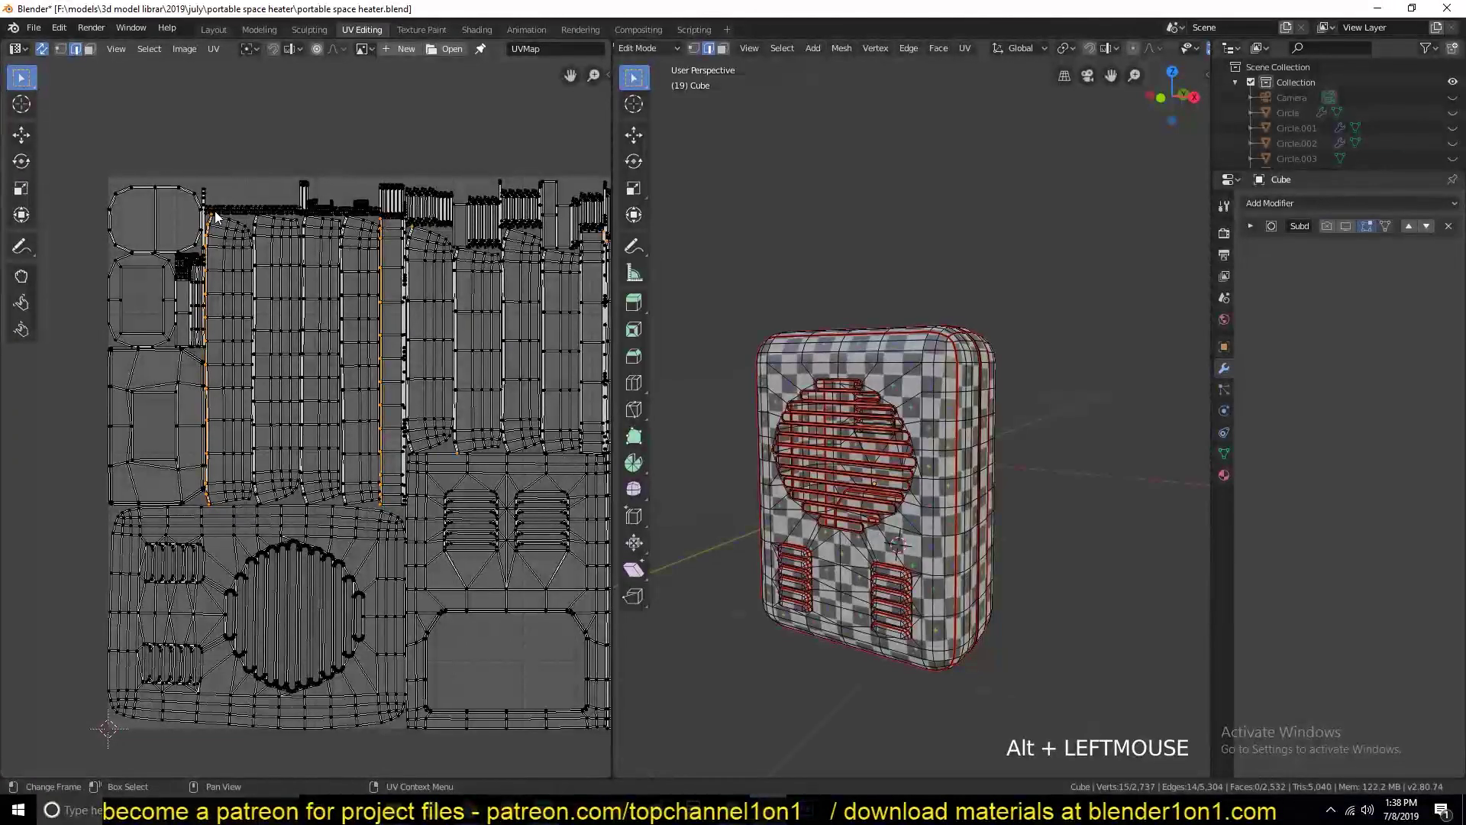
key("ctrl+e")
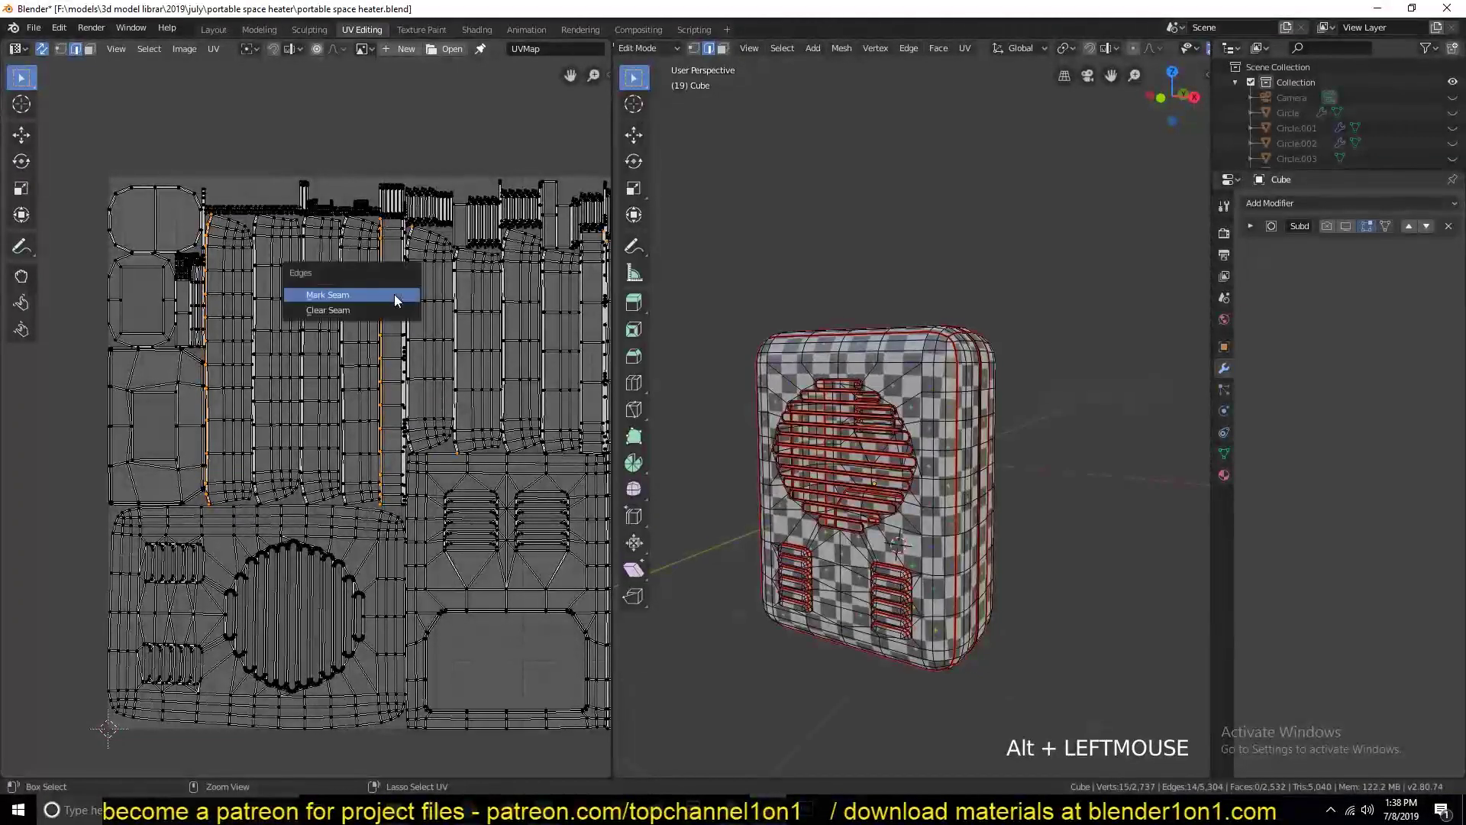
left_click(390, 310)
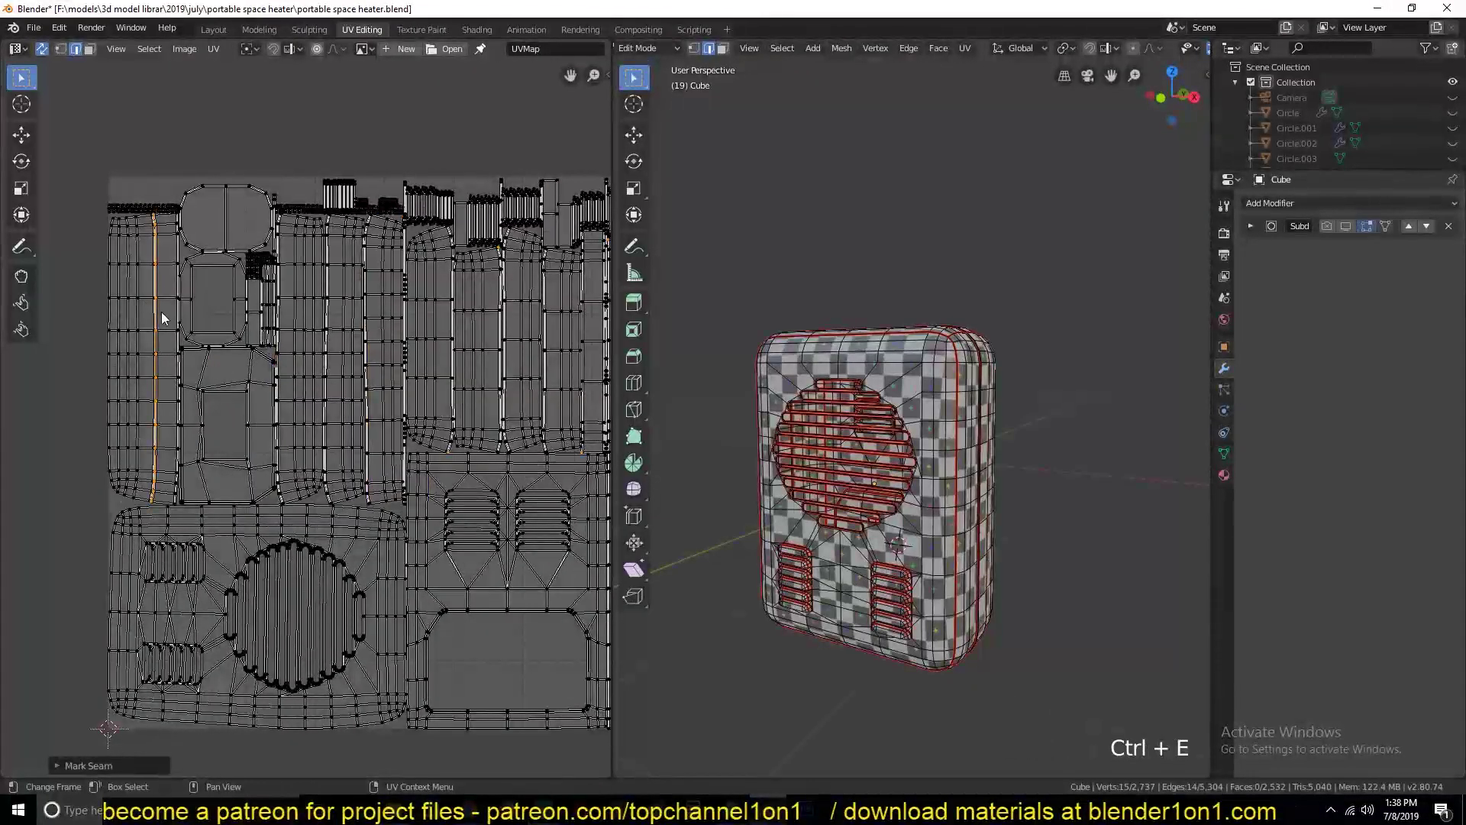
Unsync UV selection to check a left-column island, then resync and deselect all.
left_click(42, 48)
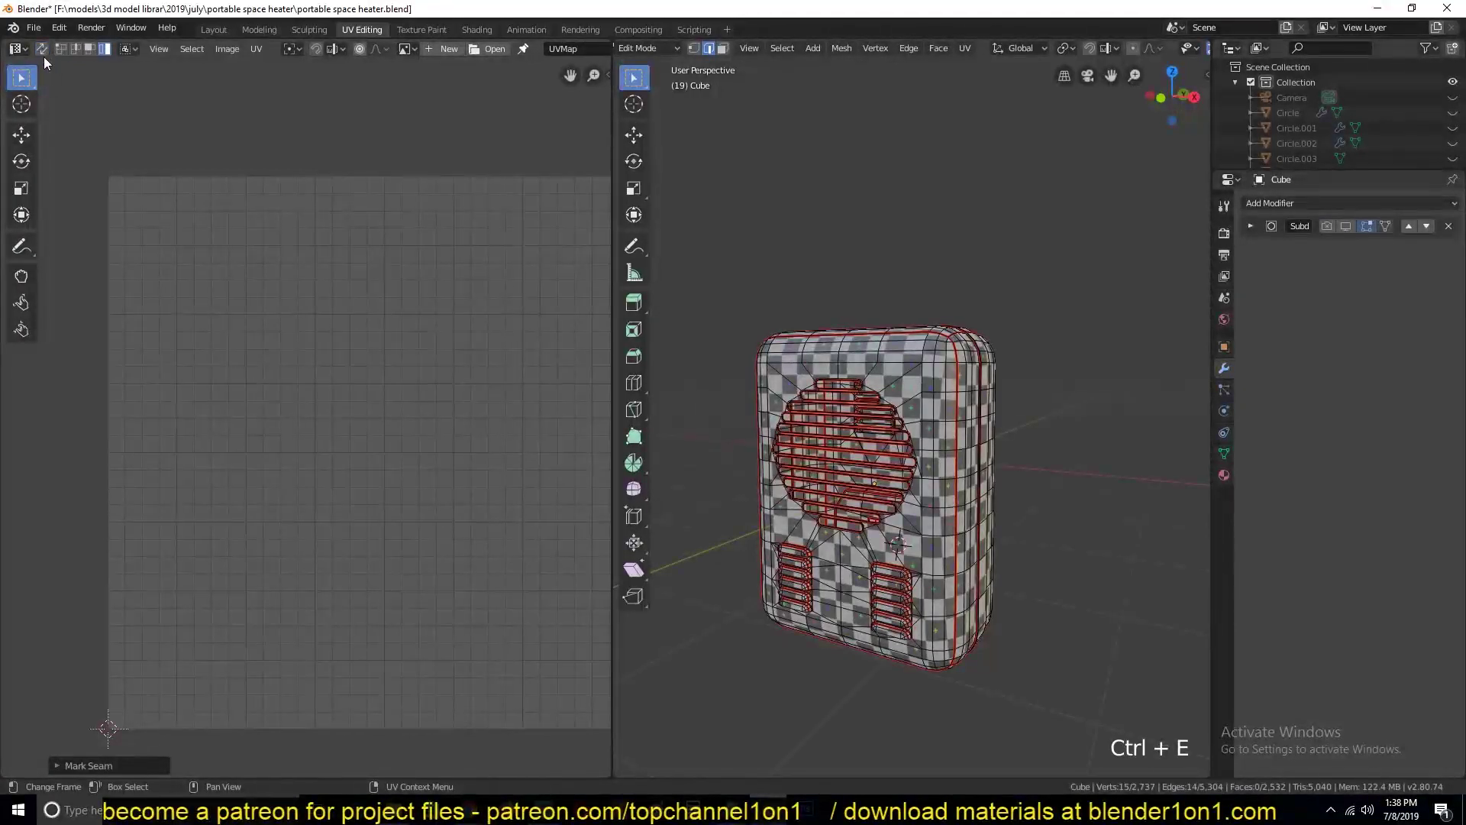
key("a")
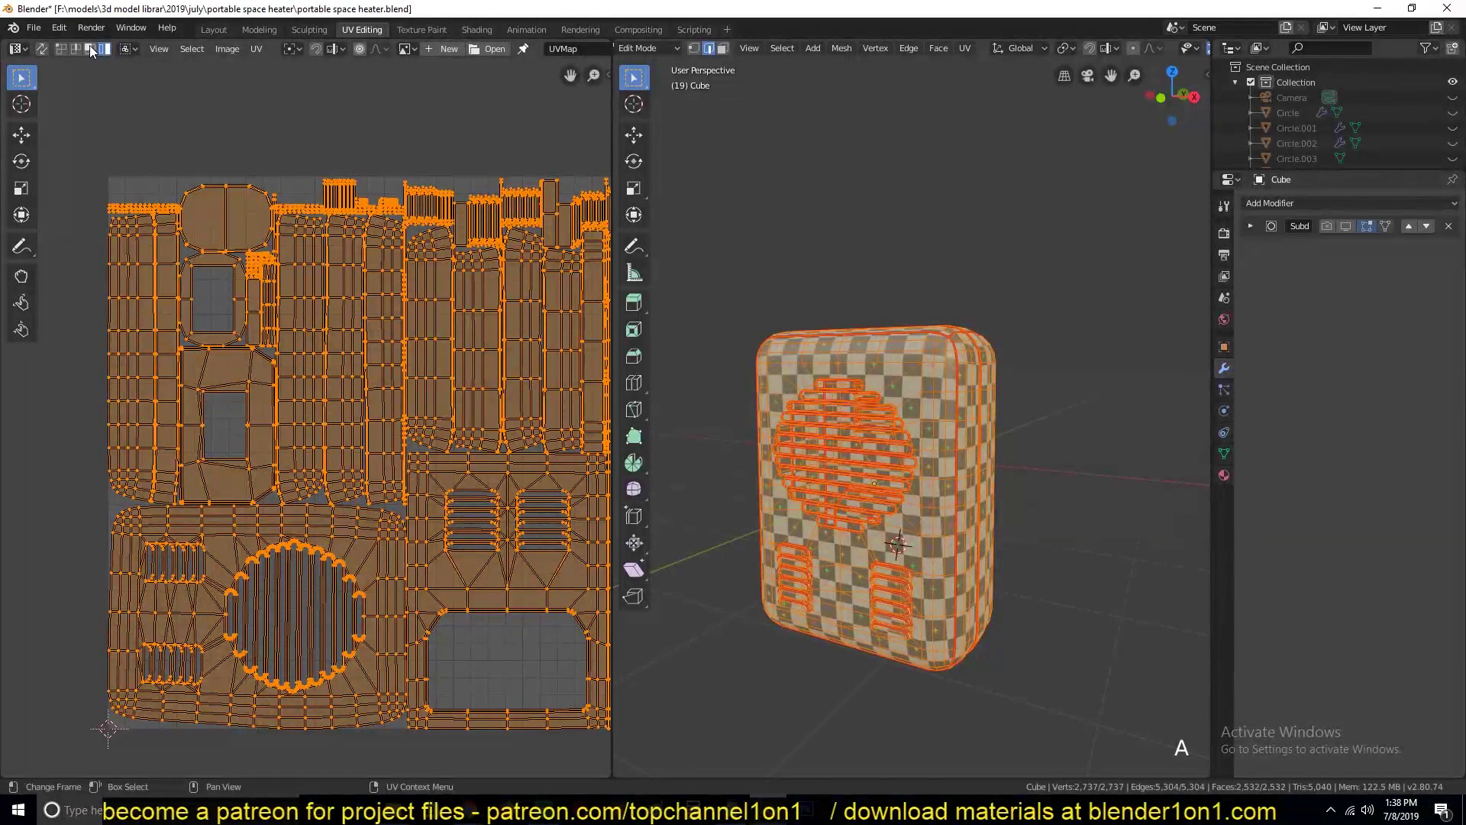
left_click(162, 309)
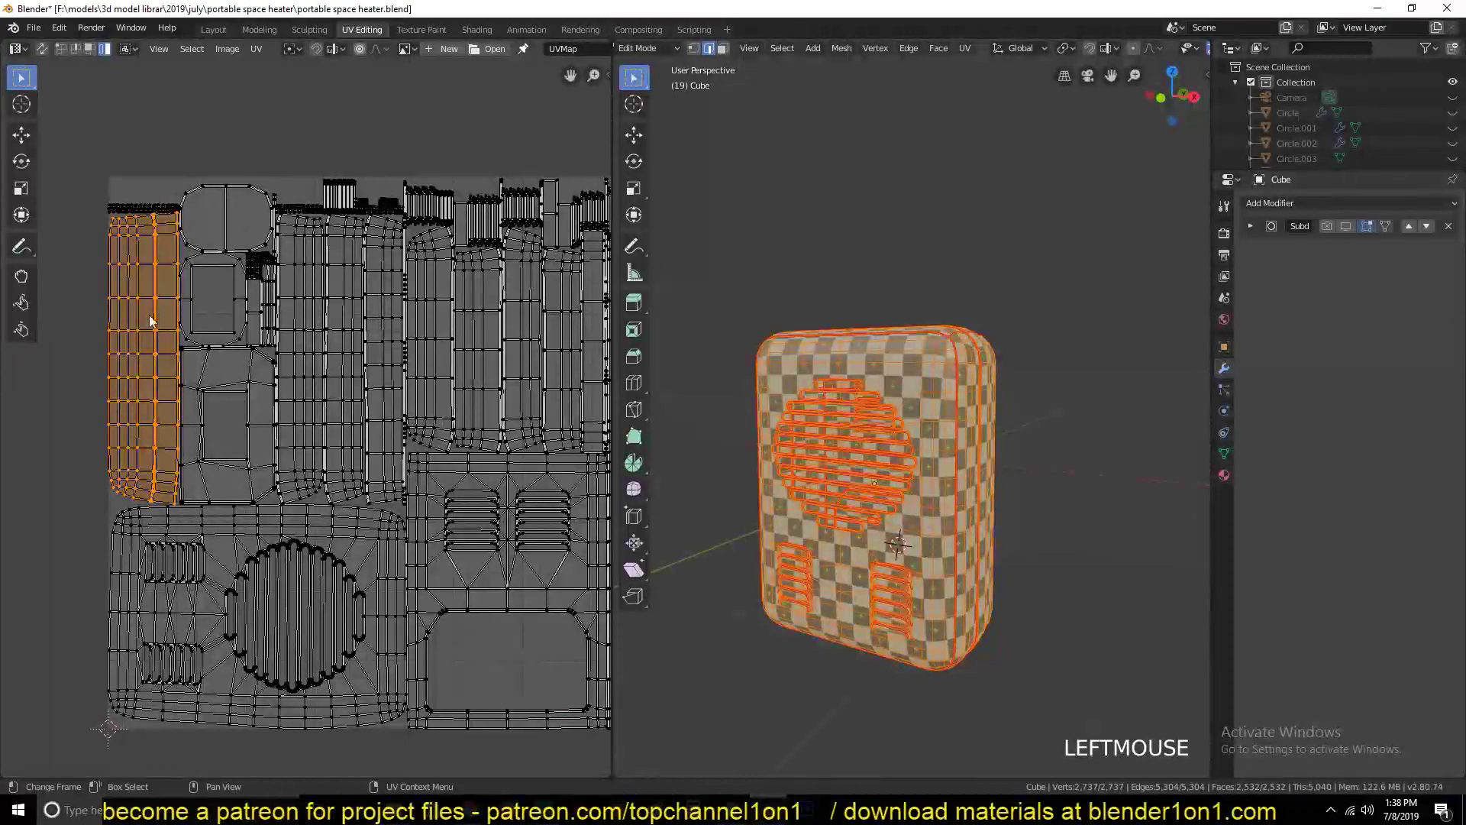
left_click(42, 48)
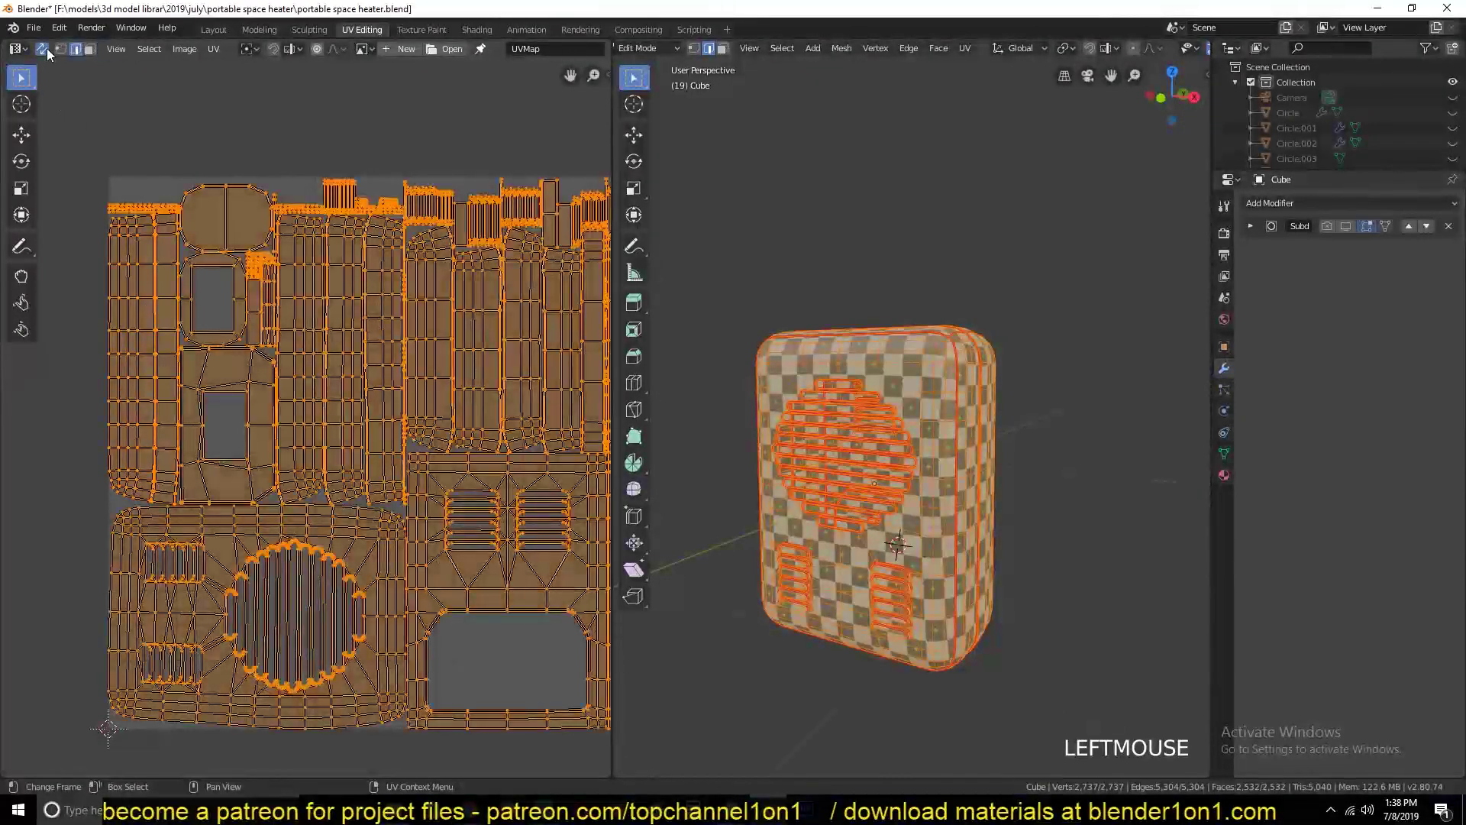
key("alt+a")
Clear the seam on the upper-left island's left-side loop and maximize the UV editor.
left_click(319, 284, "alt")
middle_click_drag(318, 284, 194, 221)
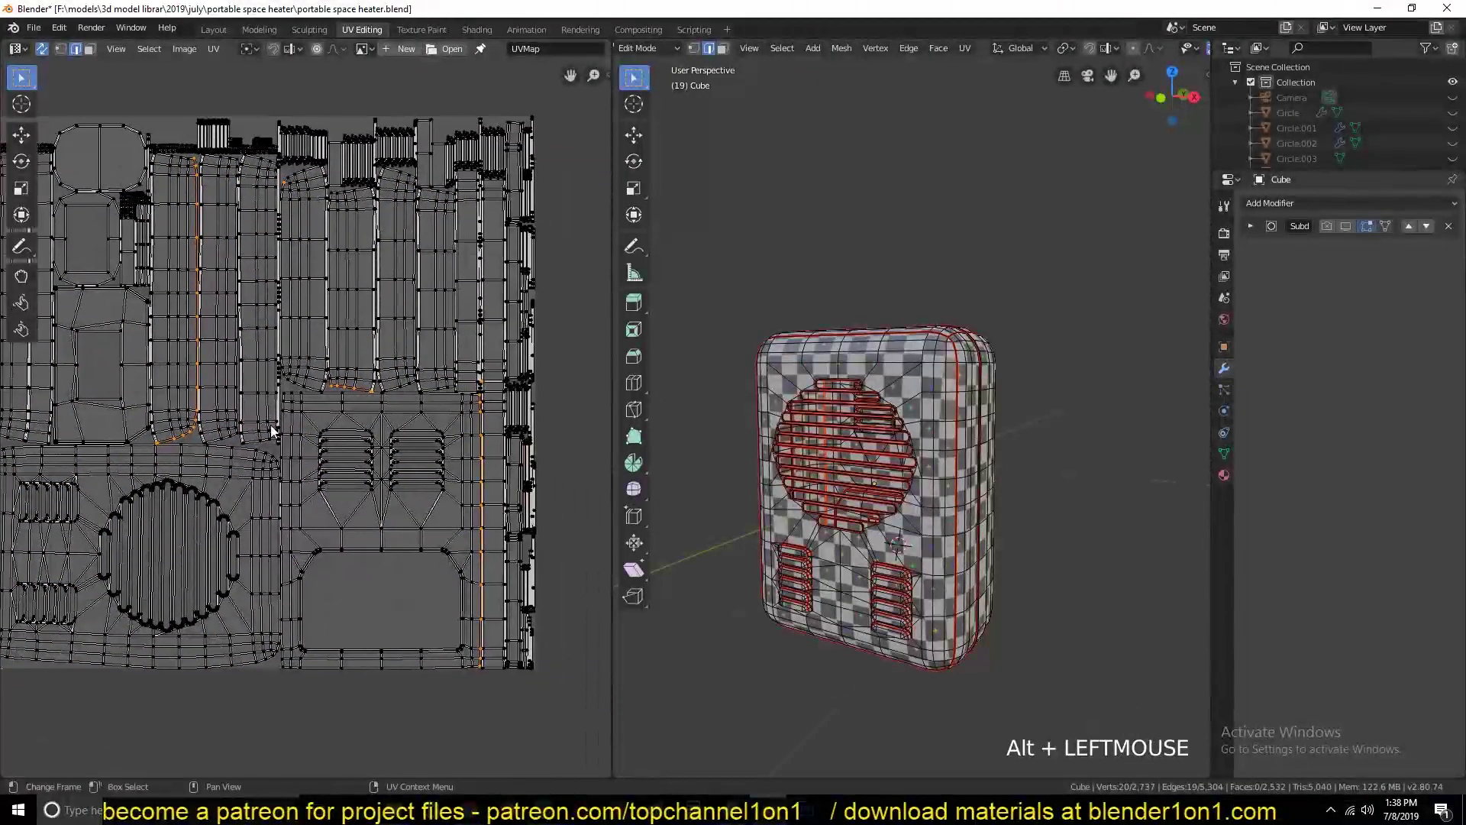
left_click(154, 195, "alt")
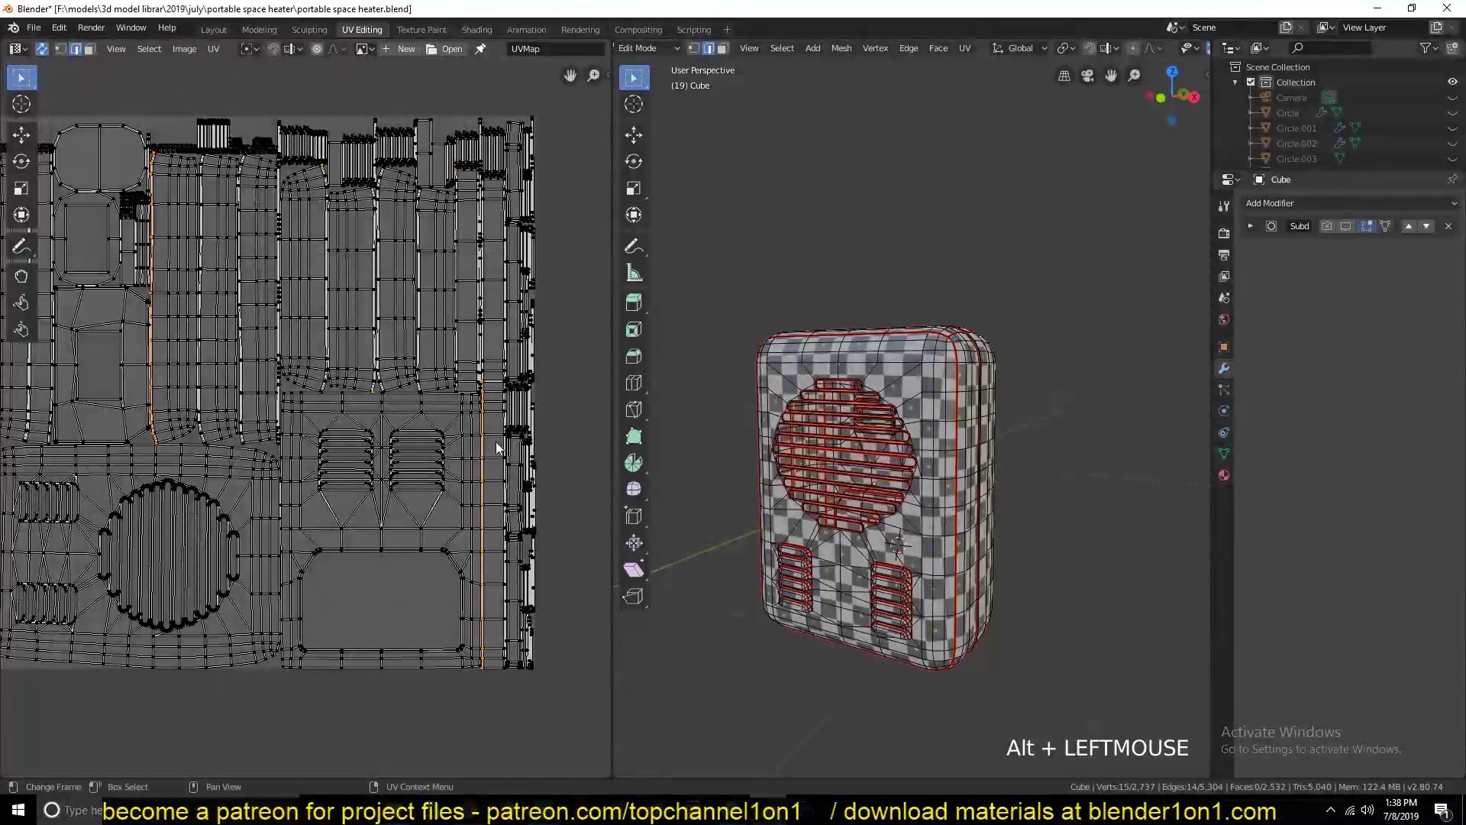
key("ctrl+e")
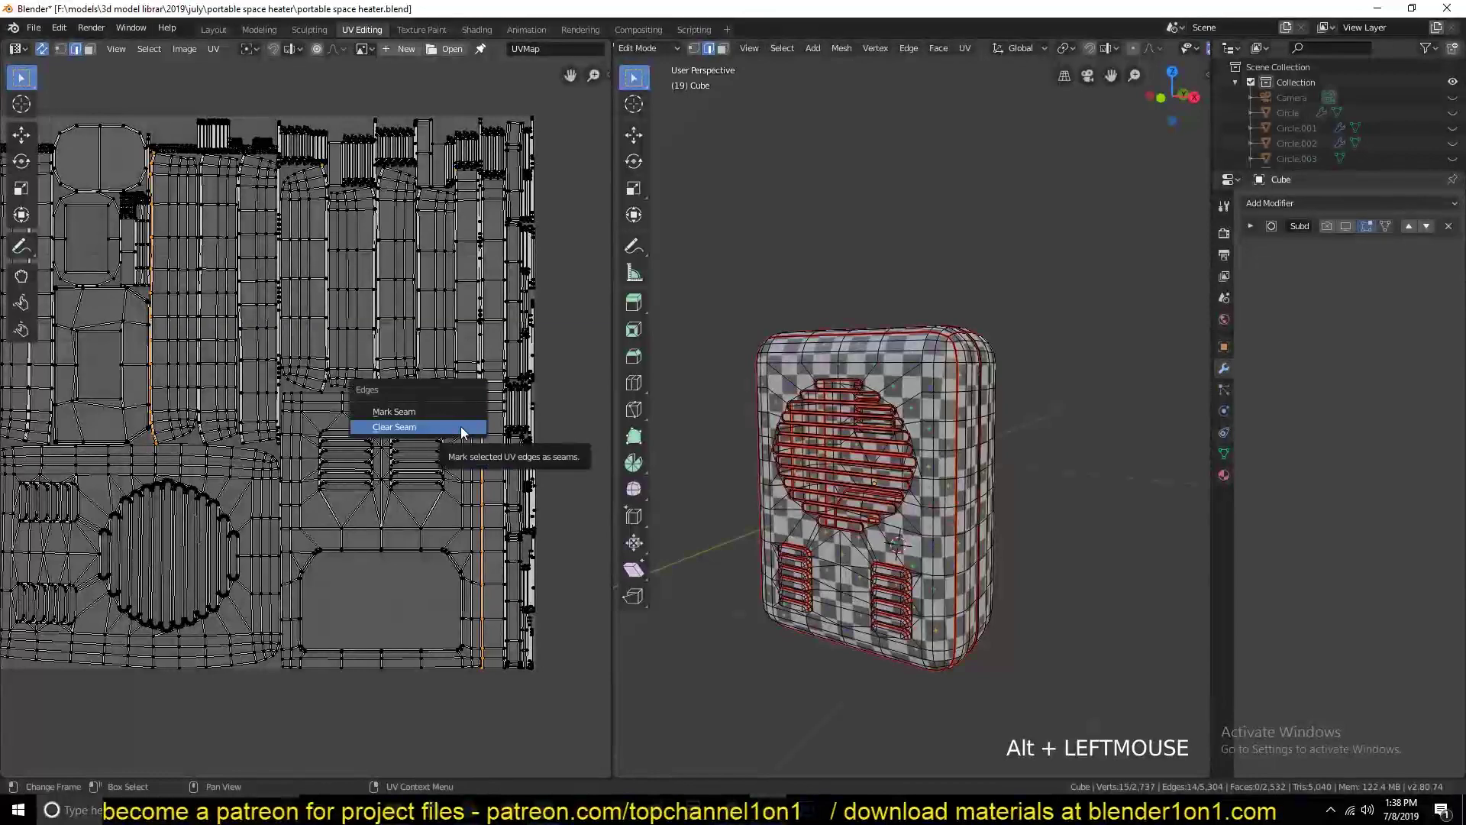
left_click(460, 421)
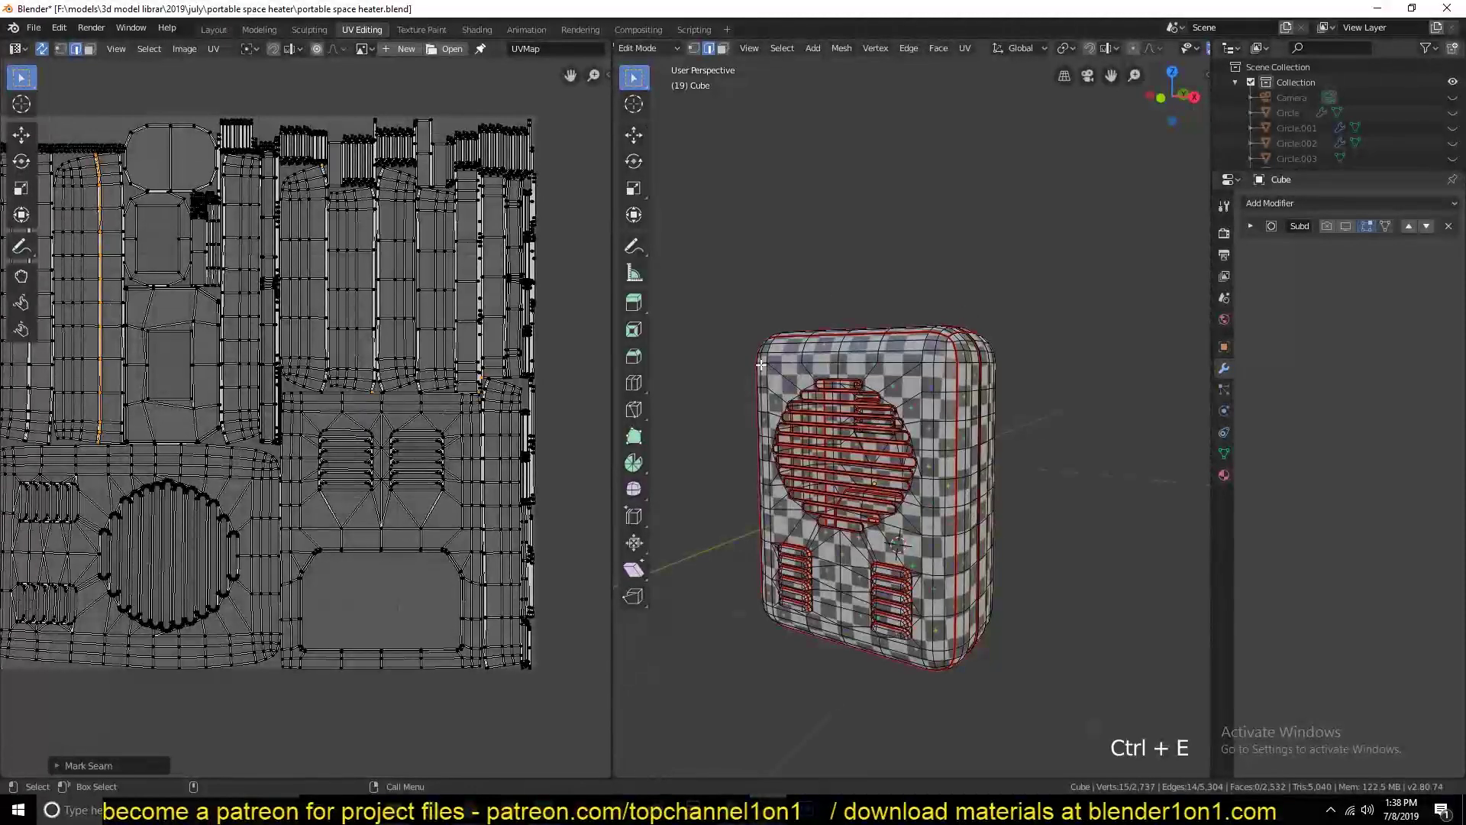
key("ctrl+space")
key("ctrl+space")
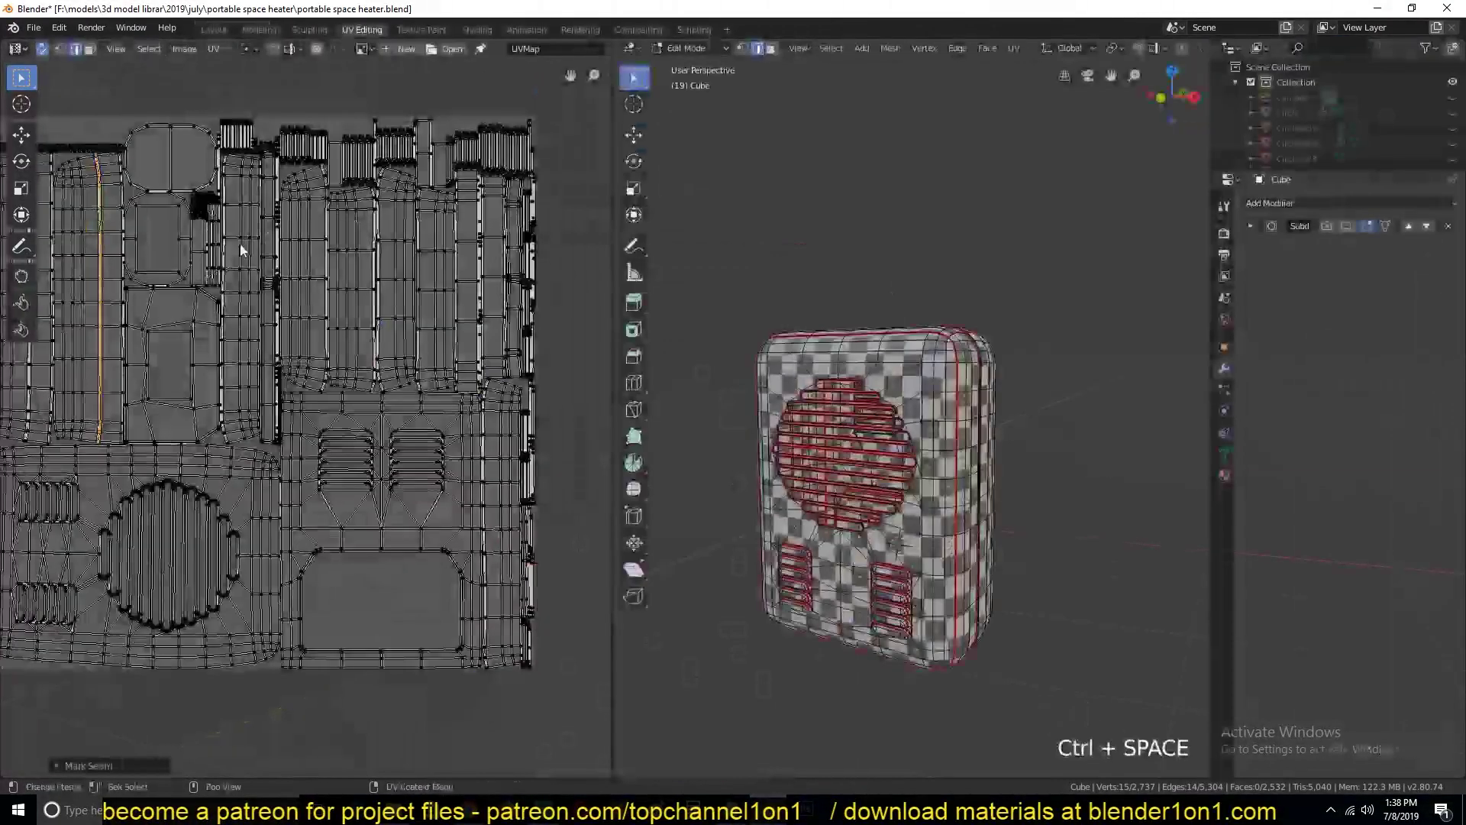
key("ctrl+space")
Select two vertical edge loops in the upper islands and clear their seams.
middle_click_drag(555, 356, 452, 431)
key("alt+a")
scroll(491, 392, "up", 1)
scroll(452, 431, "up", 2)
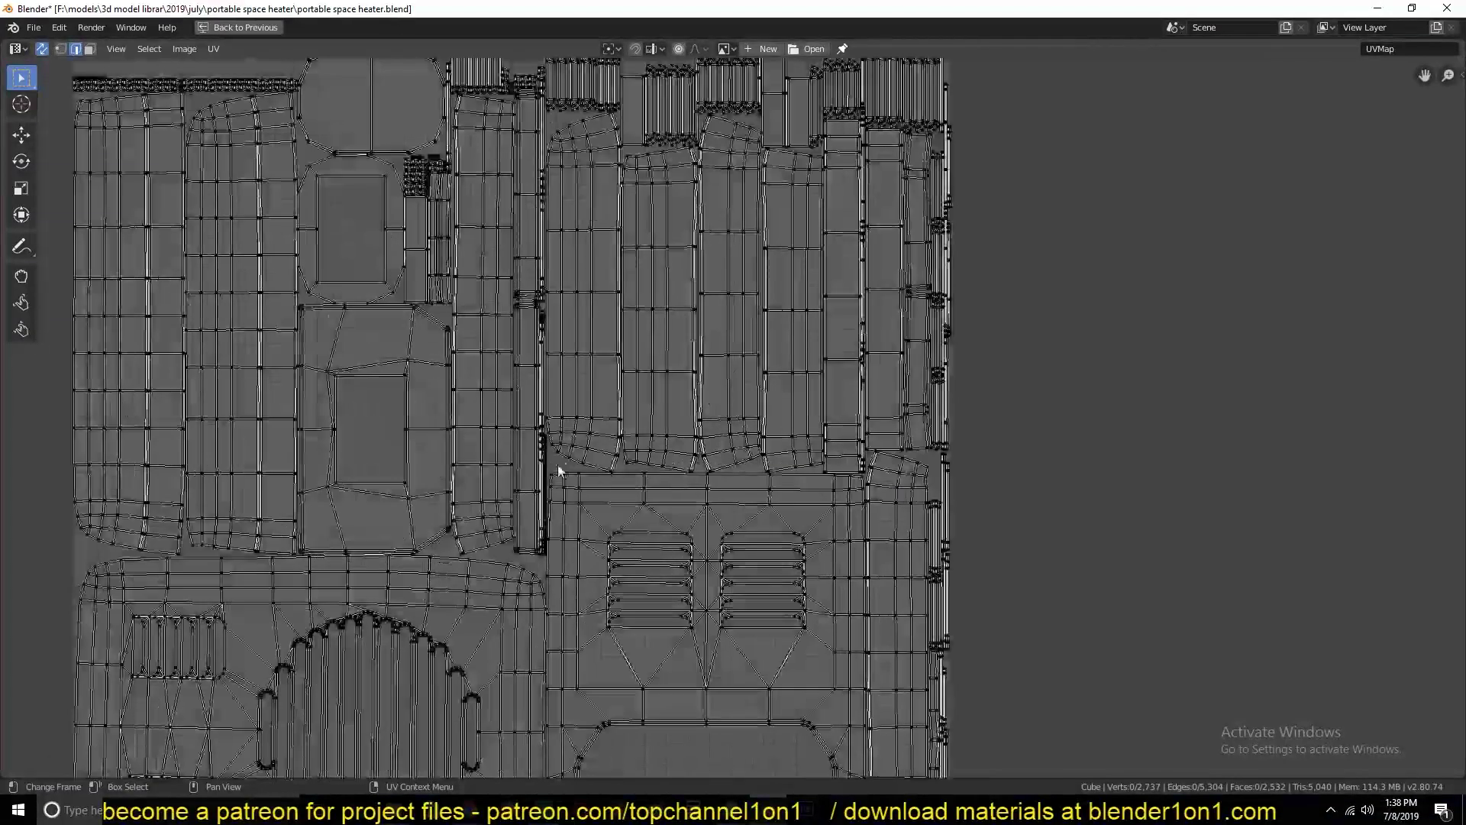
left_click(700, 138, "alt")
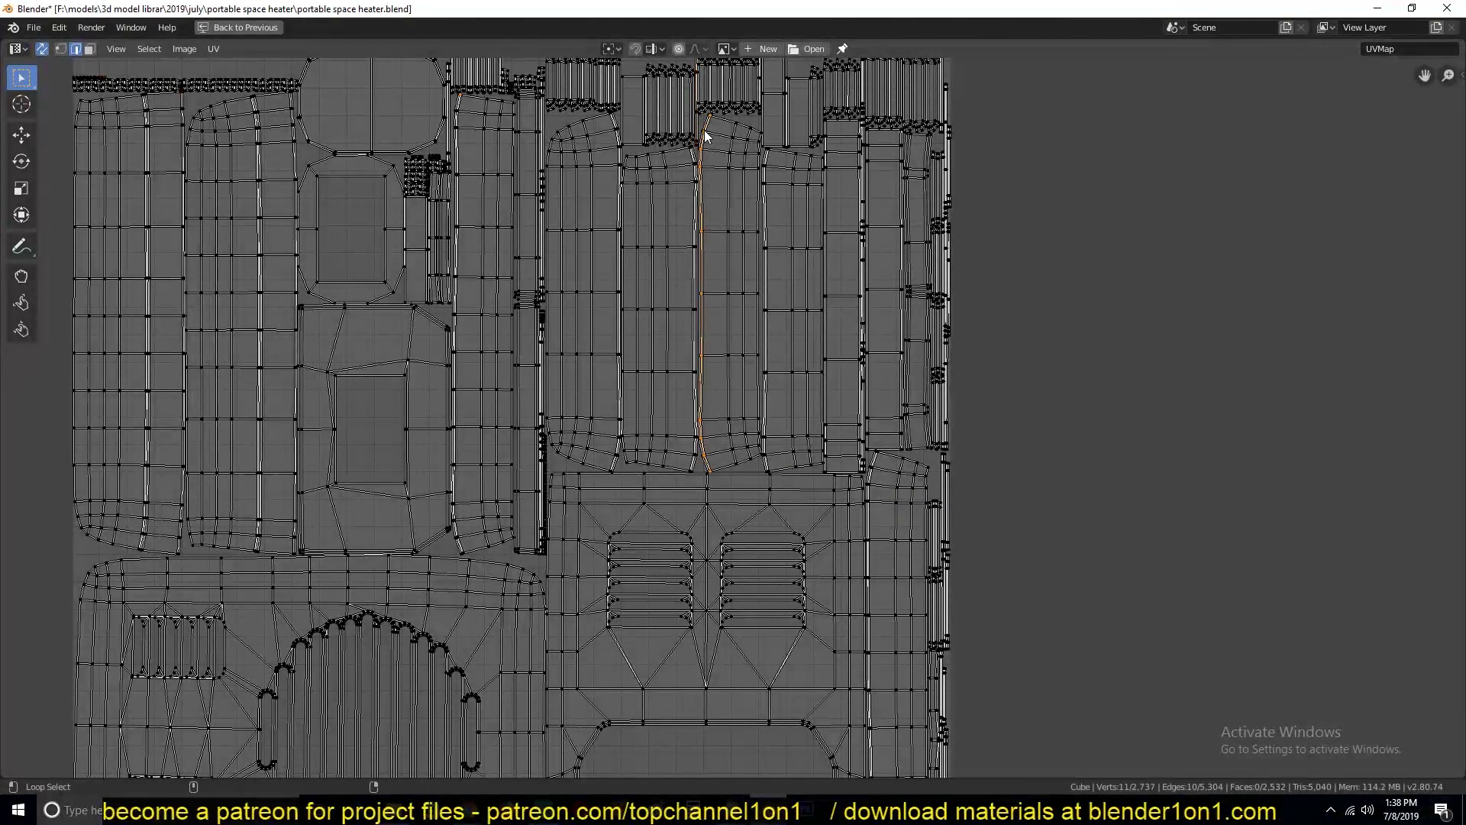
middle_click_drag(583, 516, 667, 602)
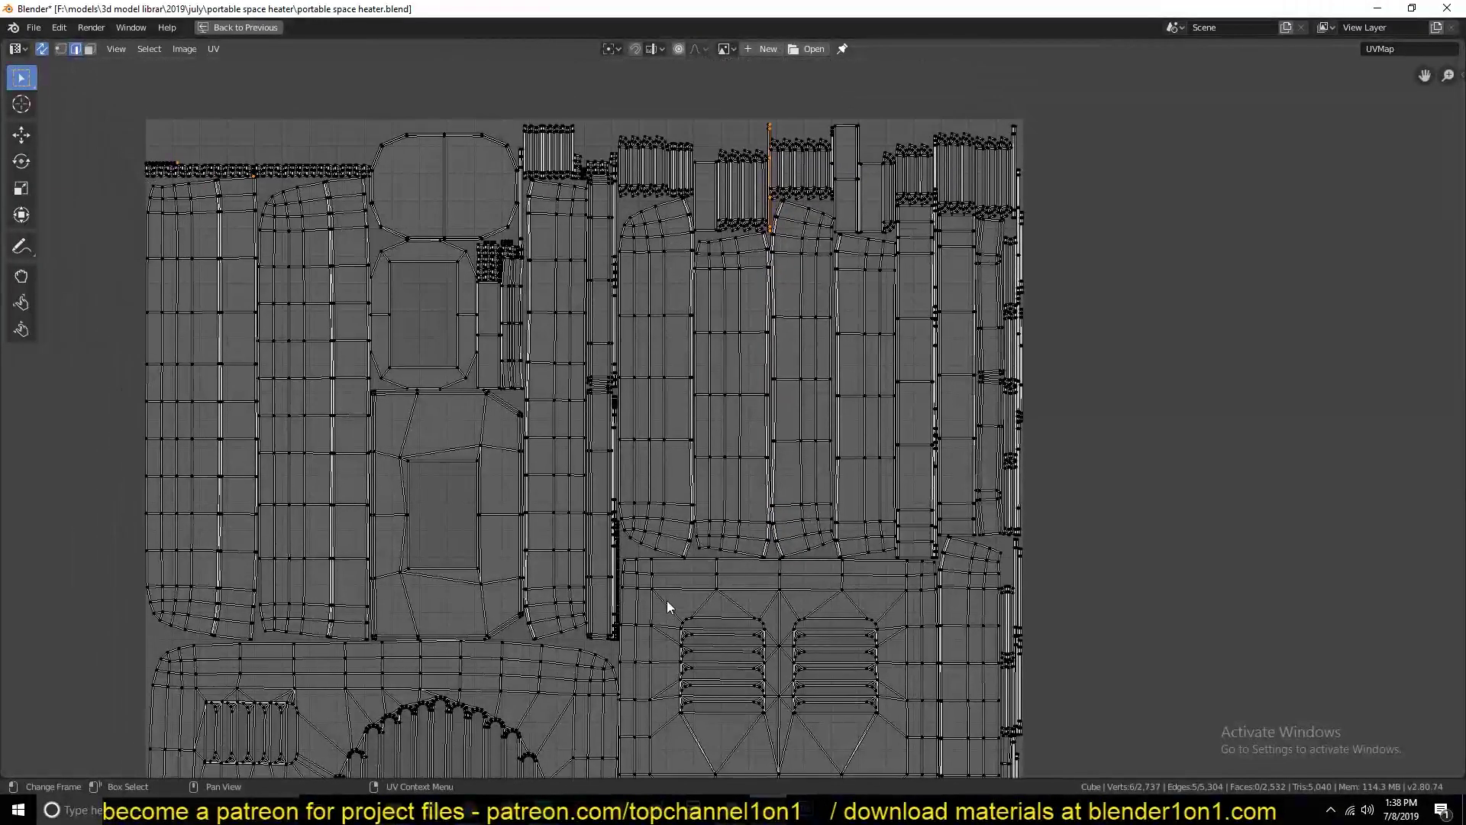
left_click(775, 213, "alt")
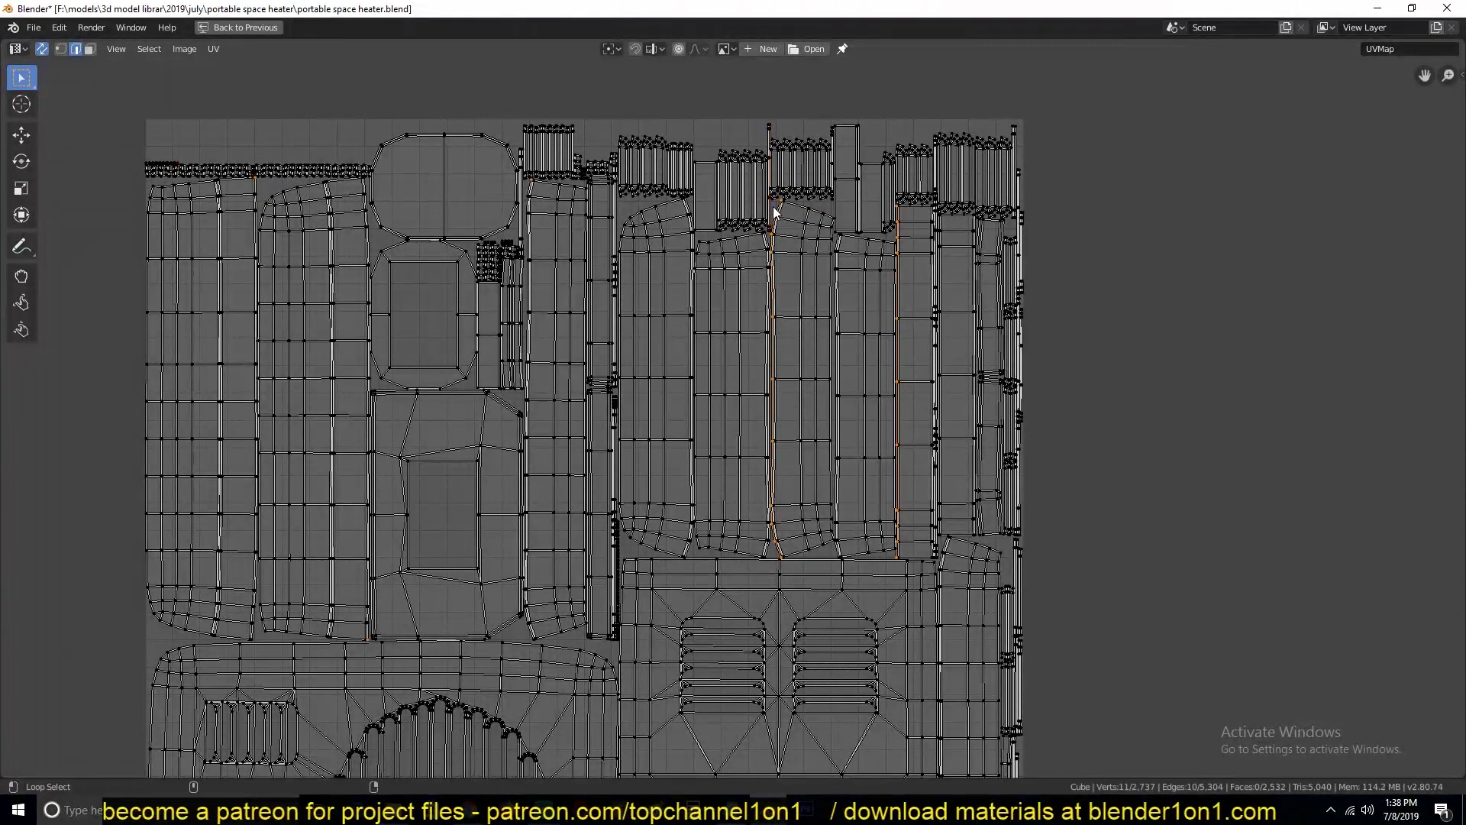
key("ctrl+e")
left_click(800, 287)
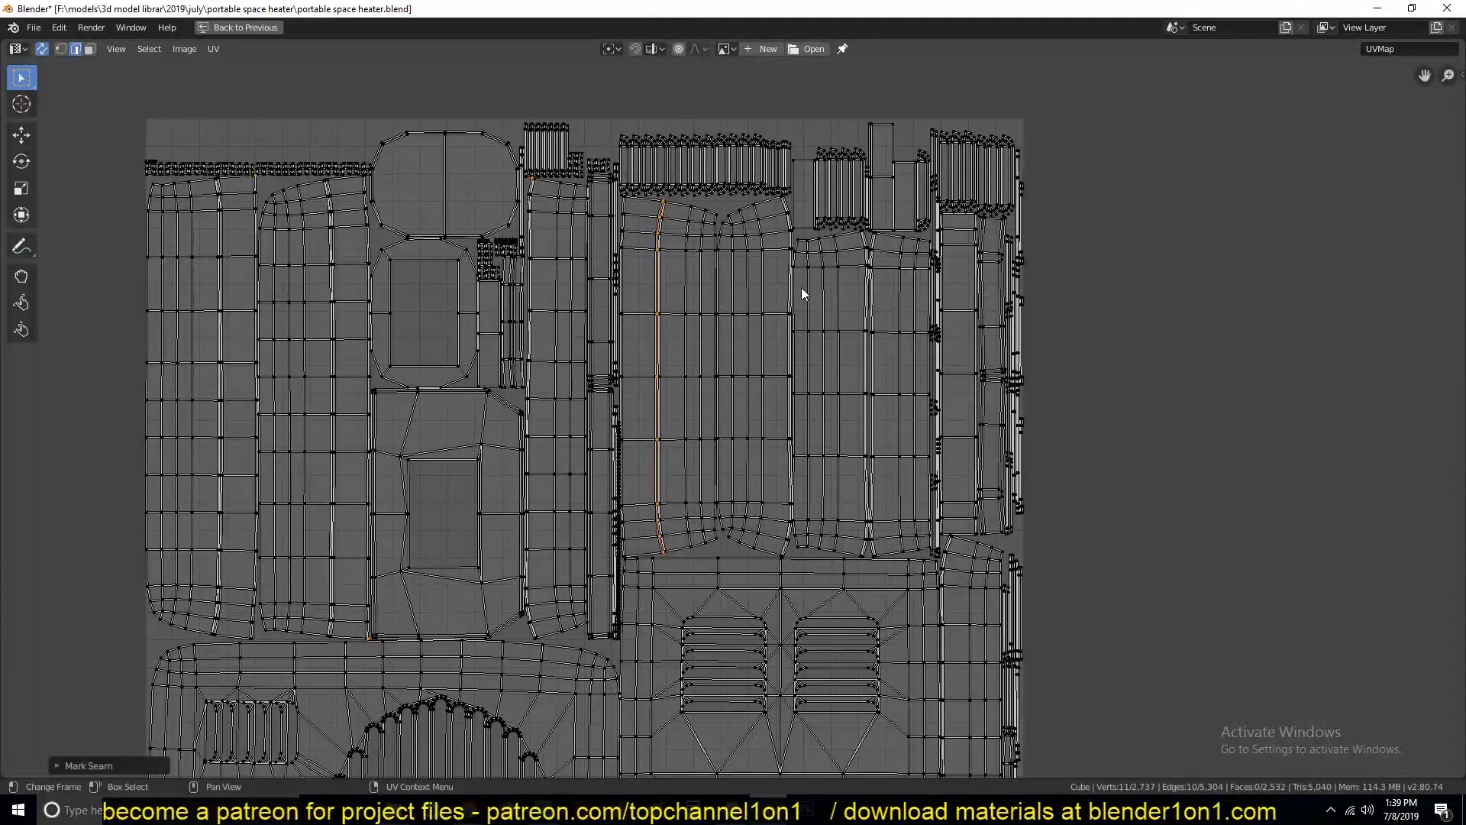
Select the merged island's top and side edge loops and clear those seams.
left_click(790, 204, "alt")
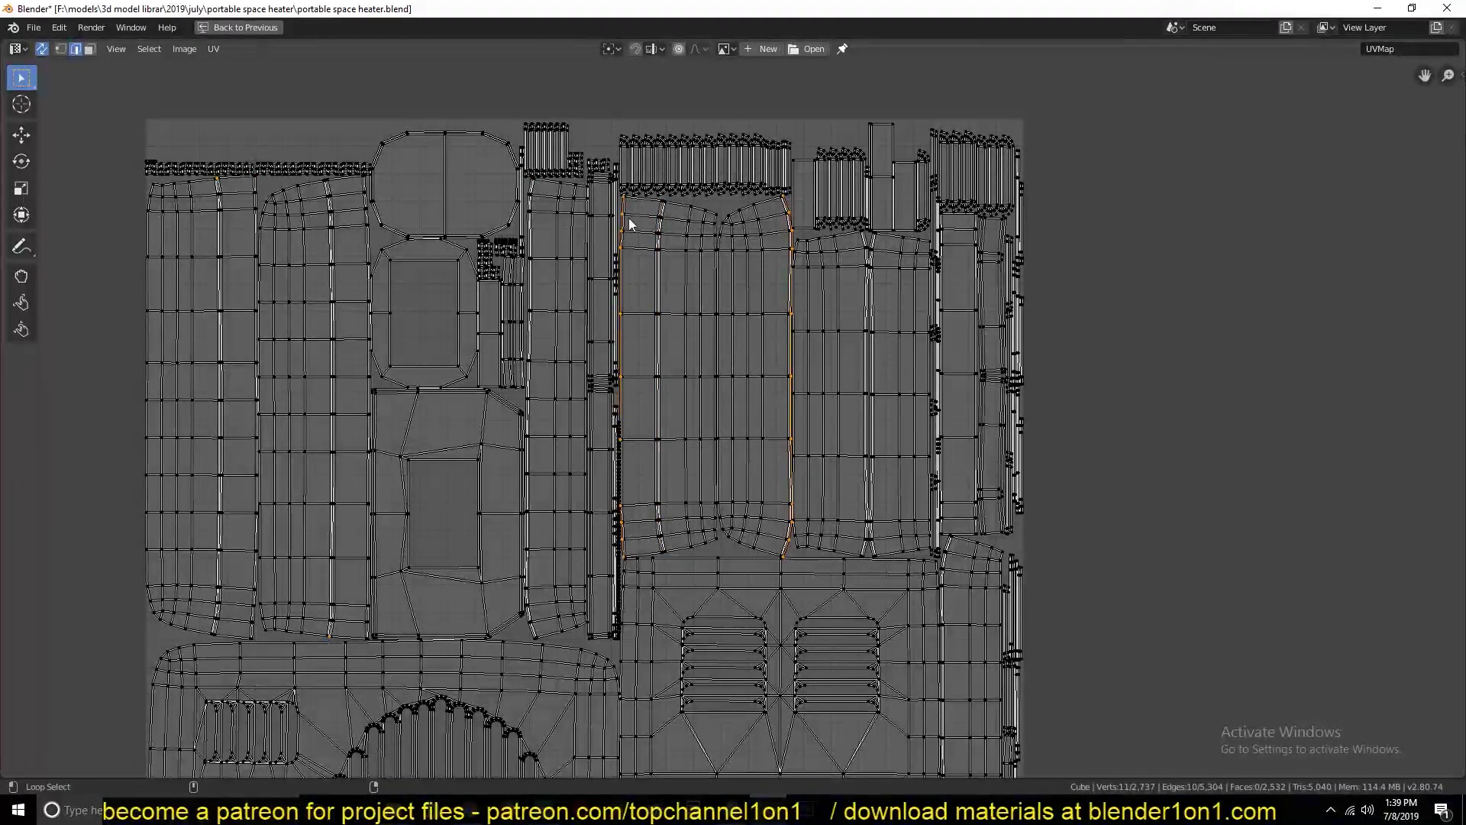
left_click(524, 218, "alt+shift")
left_click(538, 245, "alt+shift")
left_click(527, 253, "alt+shift")
right_click(561, 355)
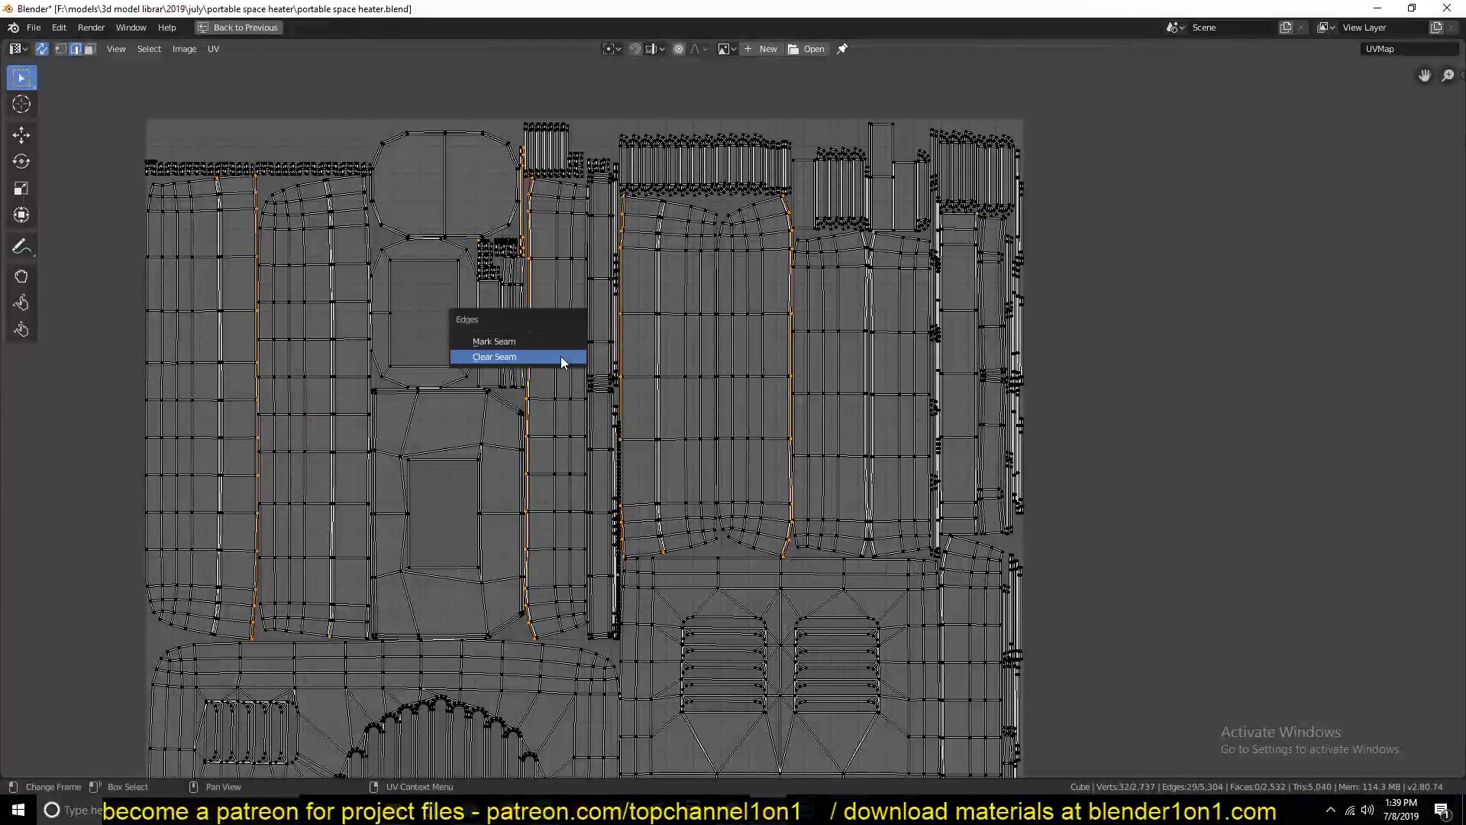
left_click(561, 356)
Clear the tall island's bottom-edge seam, then select the loop around the lower-left island.
left_click(323, 299, "alt")
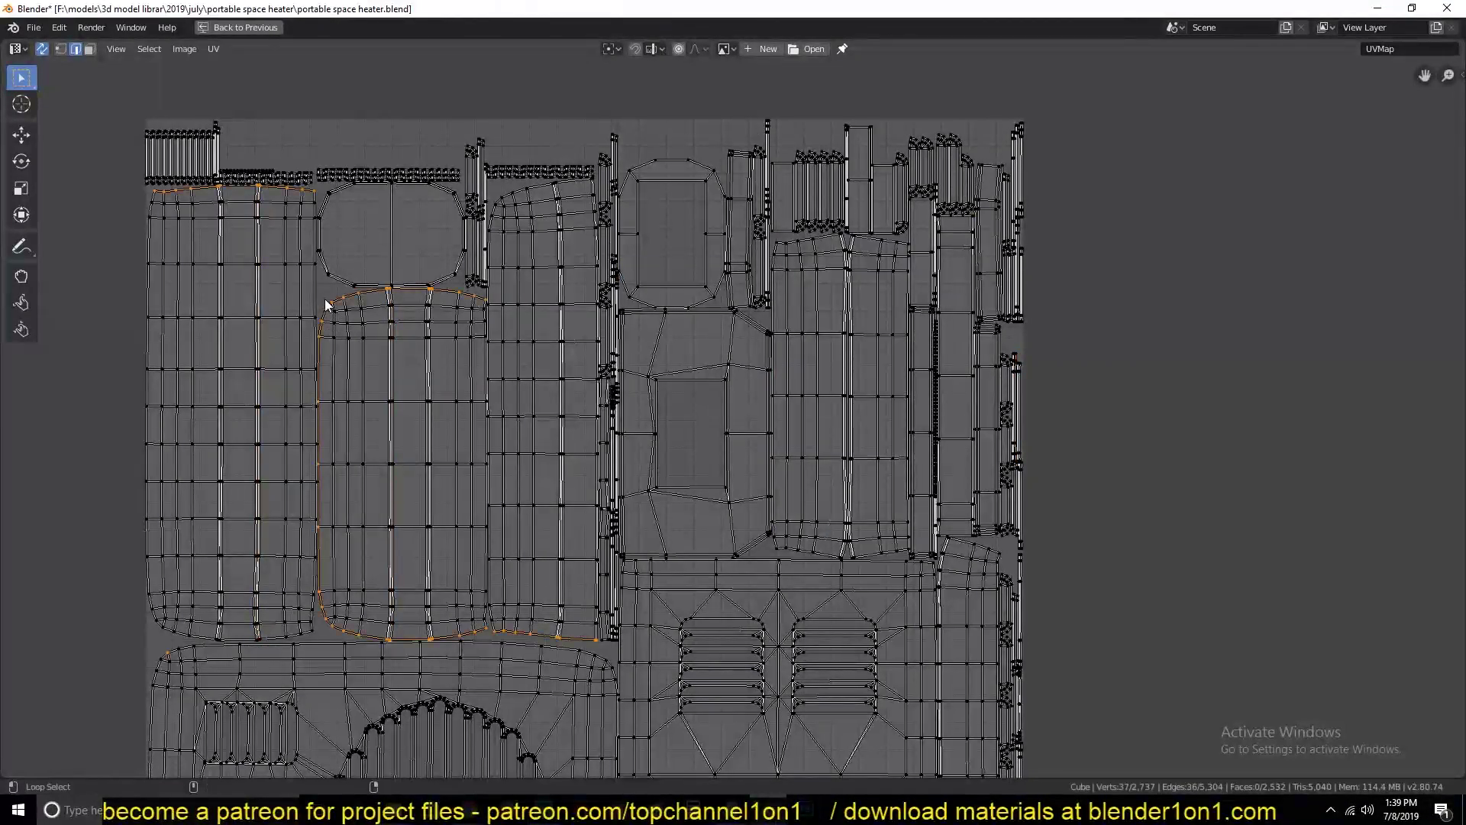
scroll(393, 354, "down", 2)
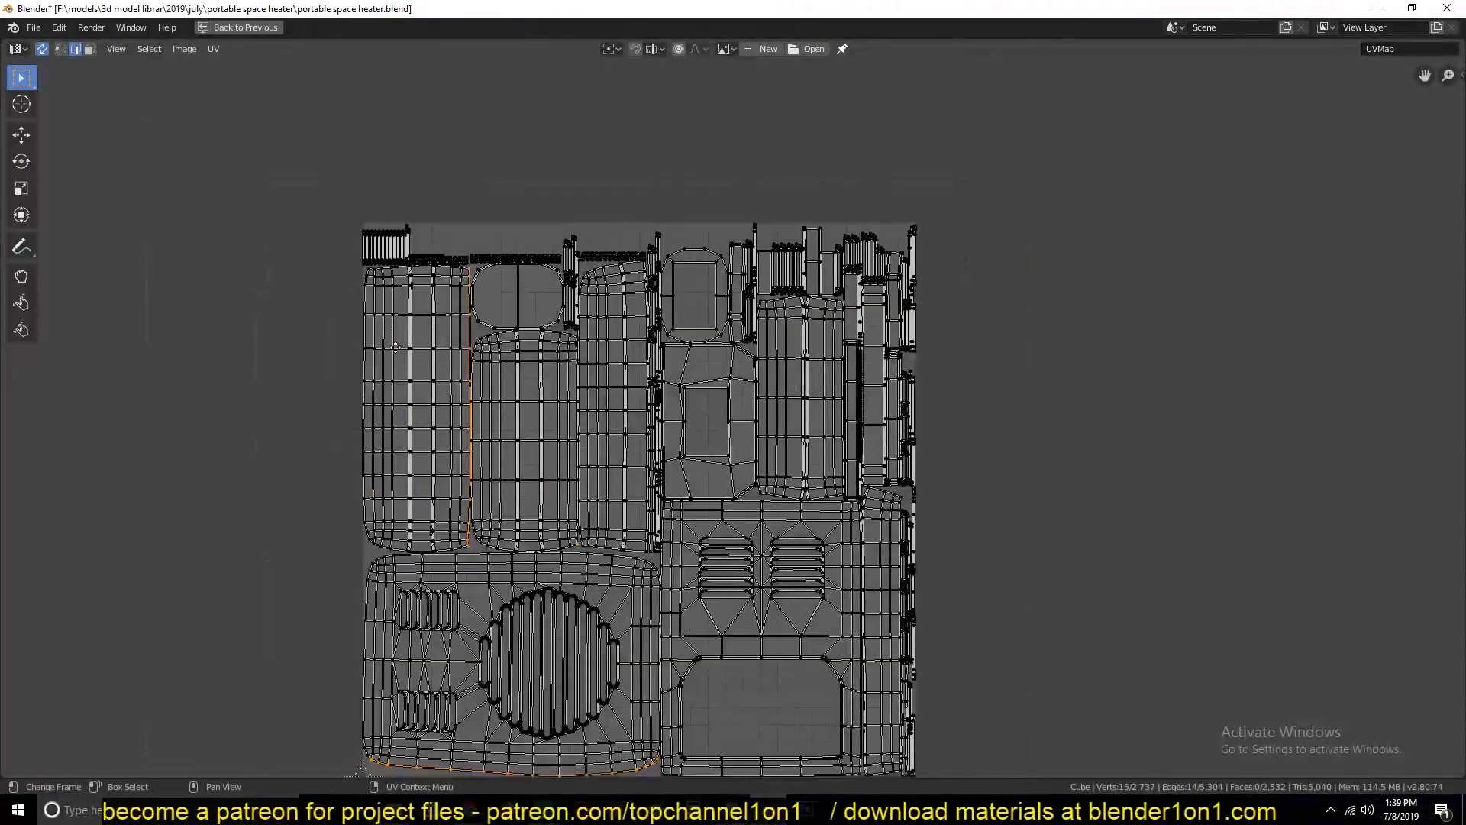
middle_click_drag(393, 354, 355, 203)
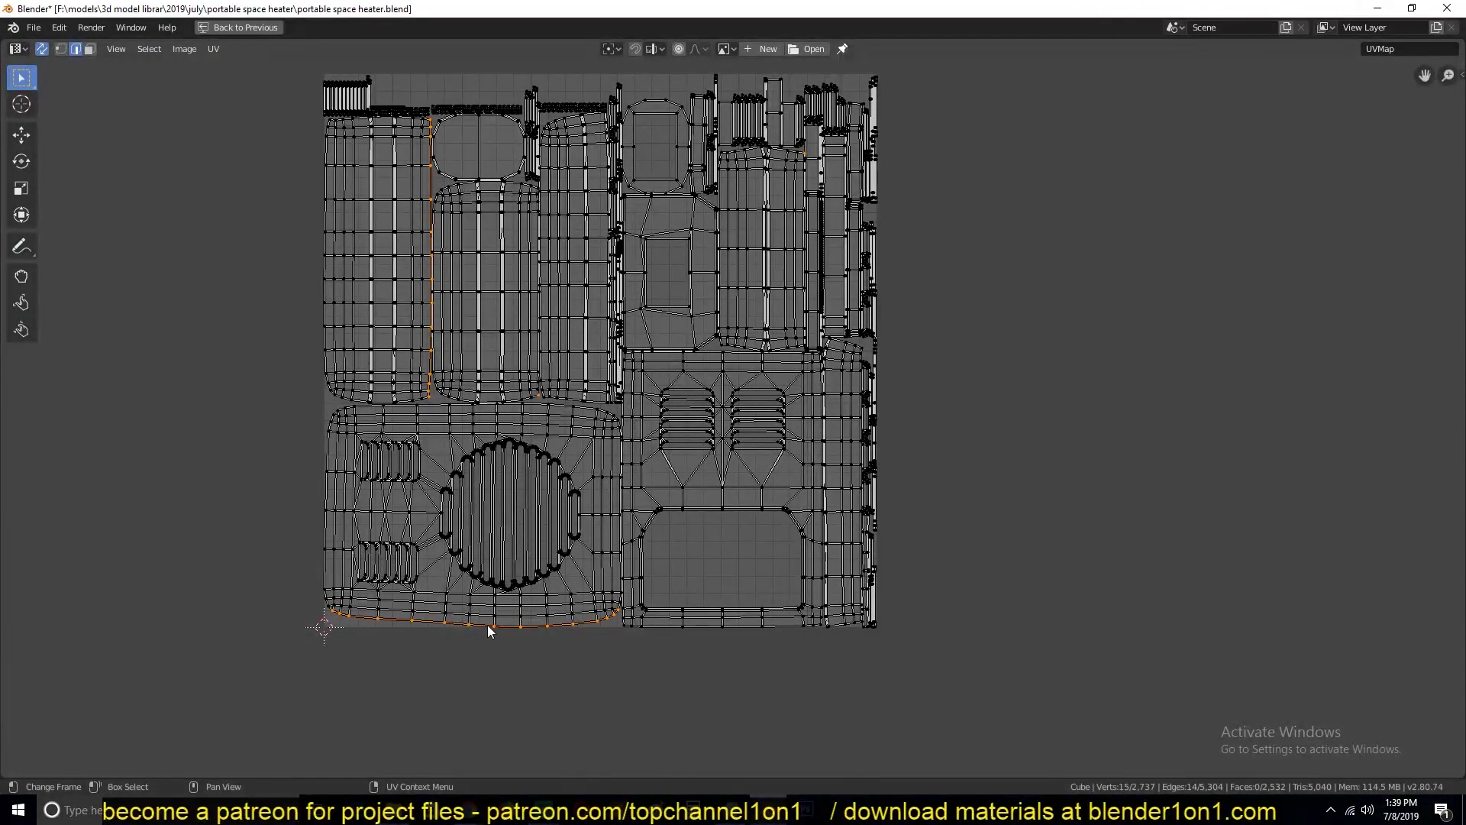
key("ctrl+e")
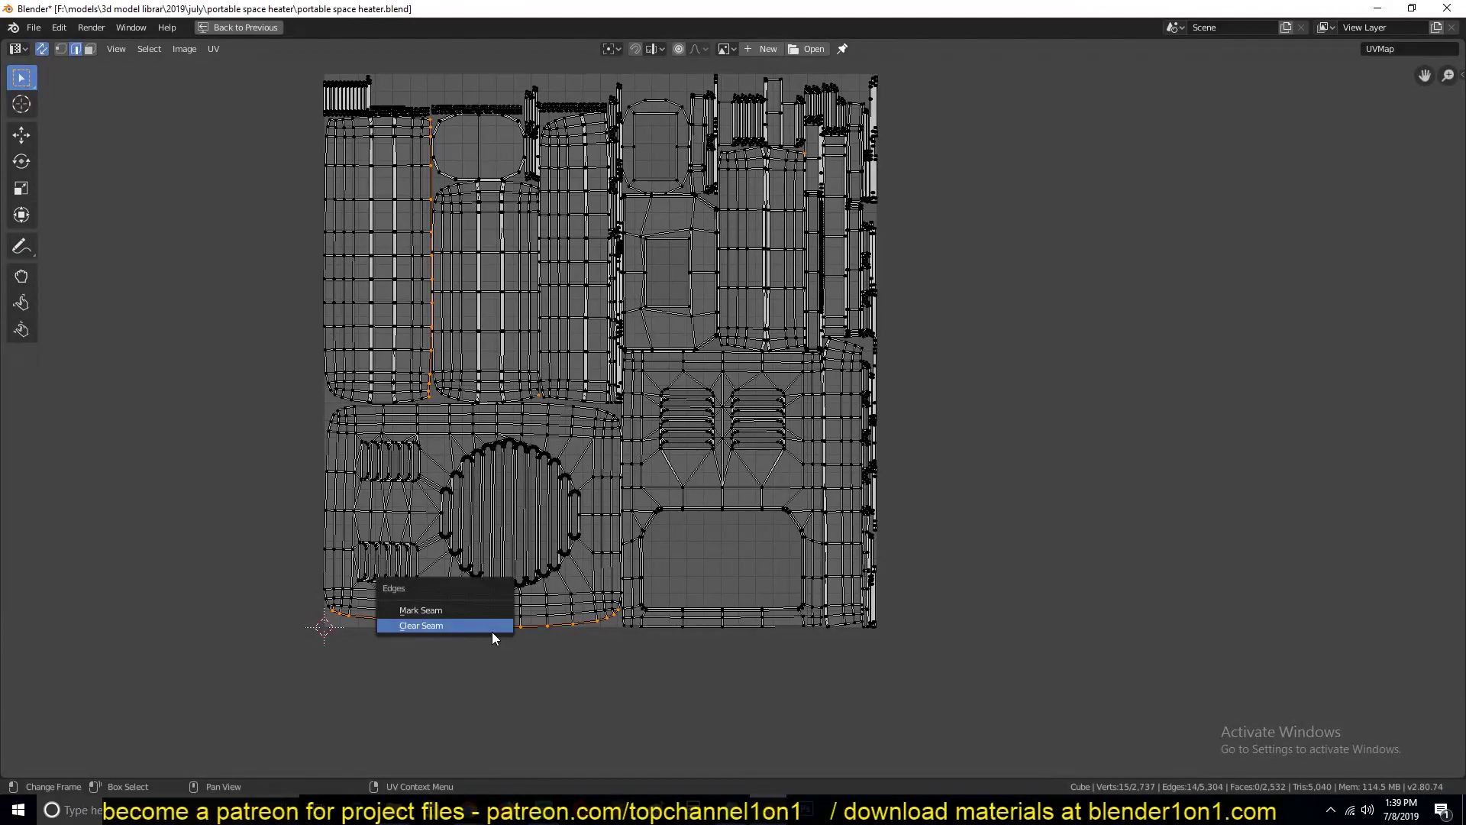
left_click(421, 625)
key("alt+a")
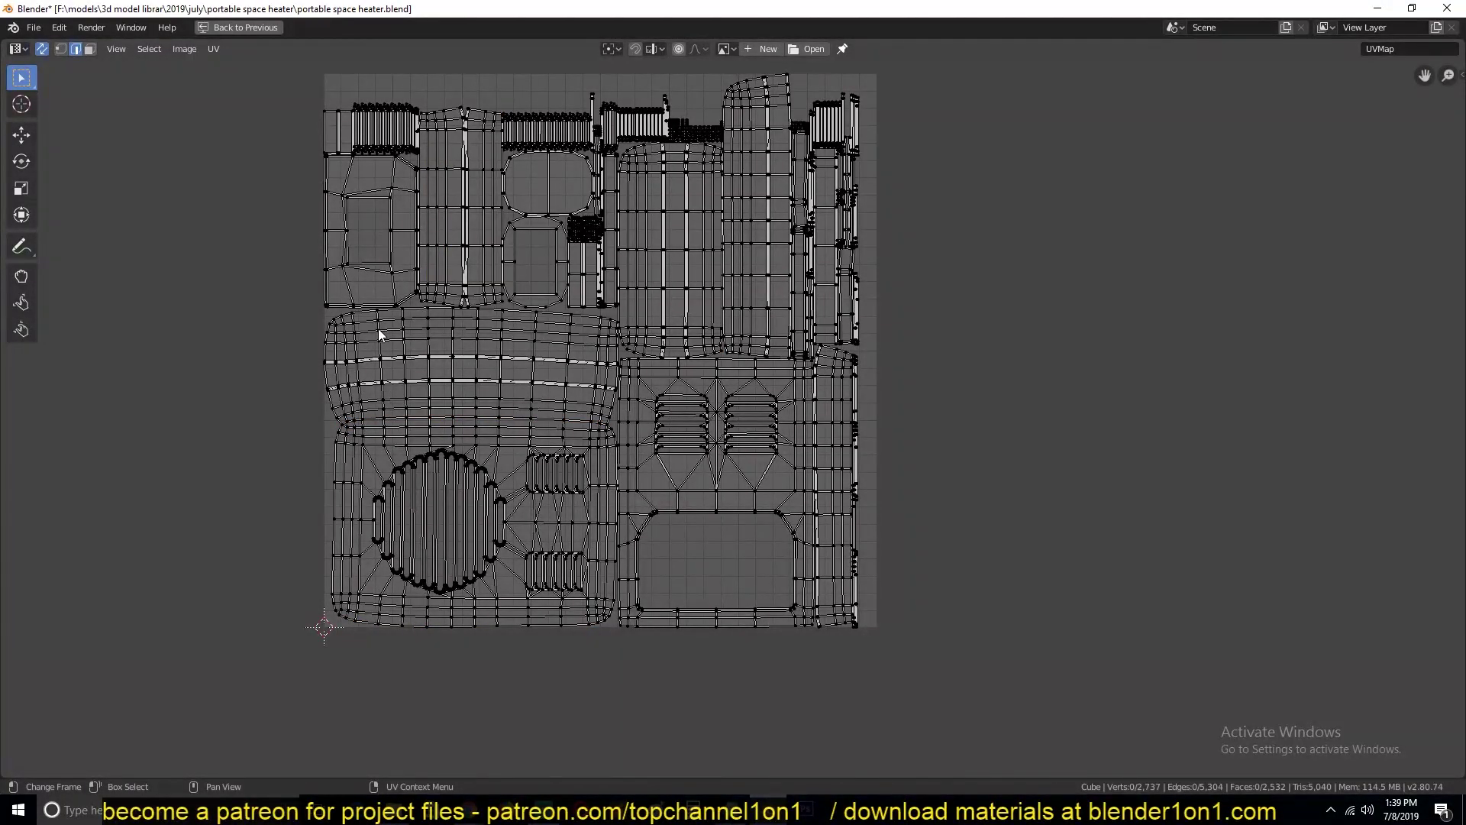
left_click(550, 309, "alt")
Deselect, recentre the enlarged UV layout, and select an edge loop near its top.
key("alt+a")
key("alt+a")
scroll(389, 429, "up", 1)
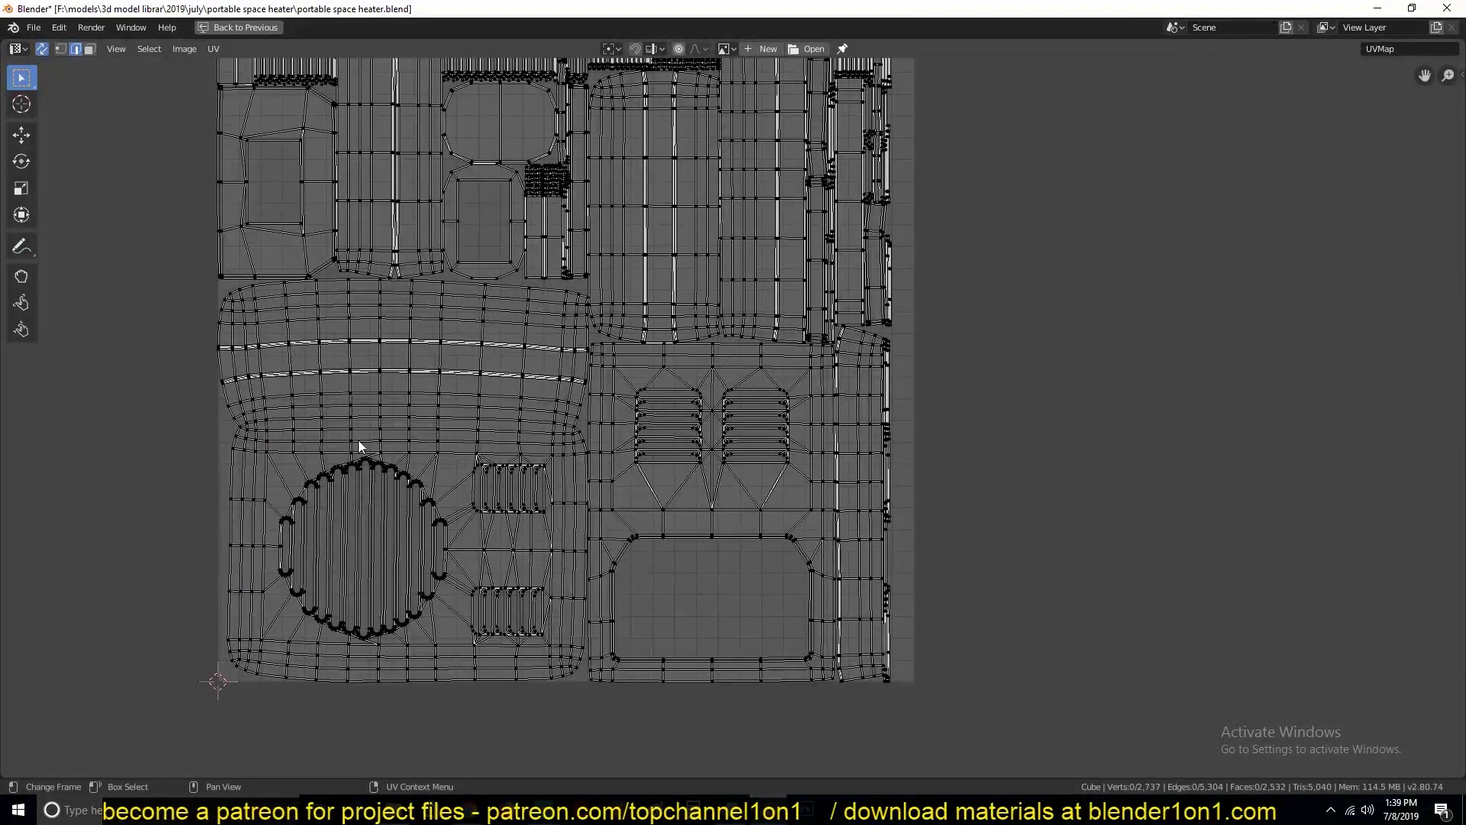
middle_click_drag(343, 299, 364, 397)
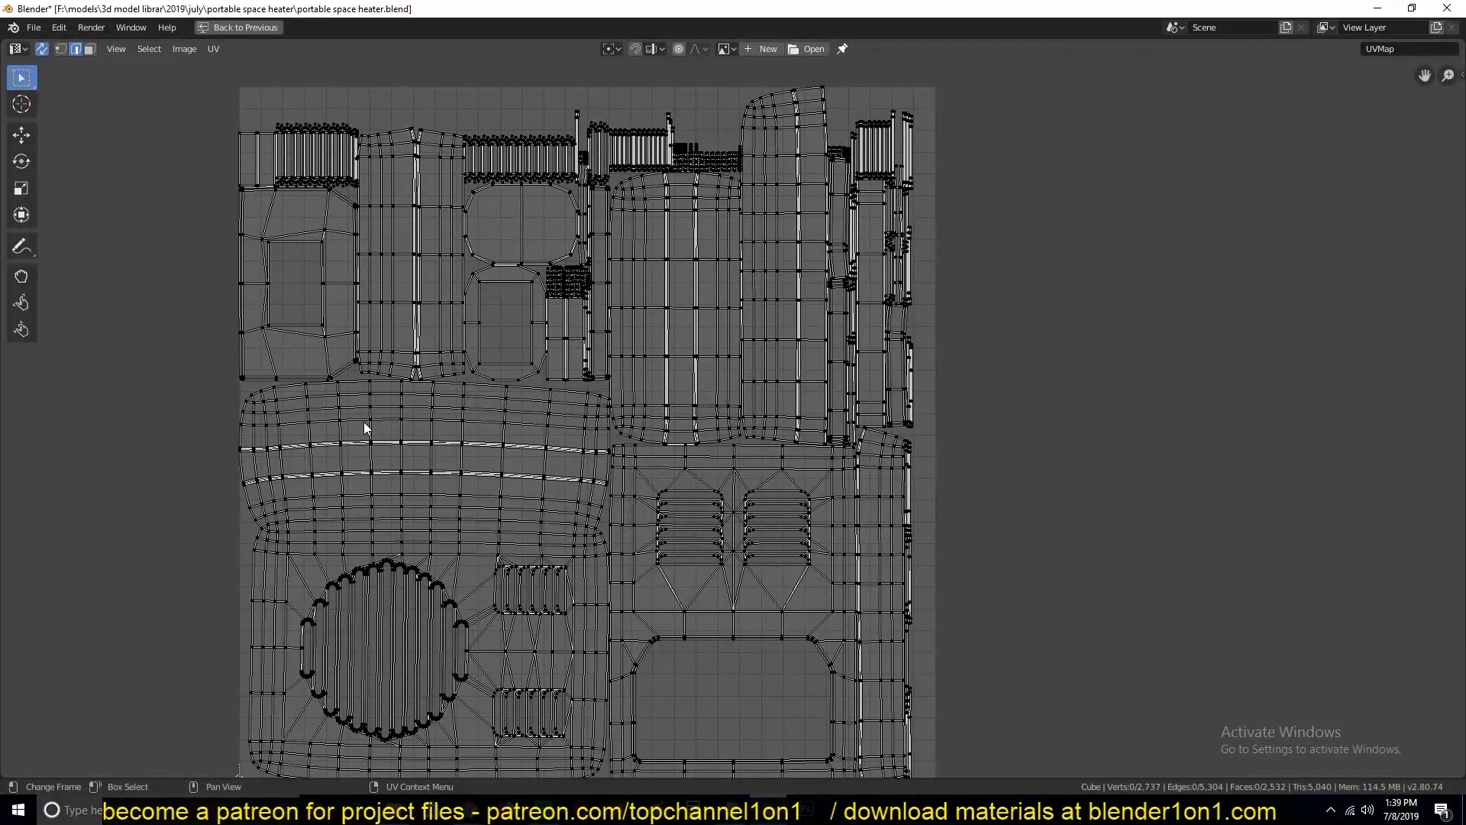
left_click(463, 204, "alt")
scroll(451, 313, "down", 3)
scroll(452, 313, "up", 5)
scroll(451, 299, "down", 3)
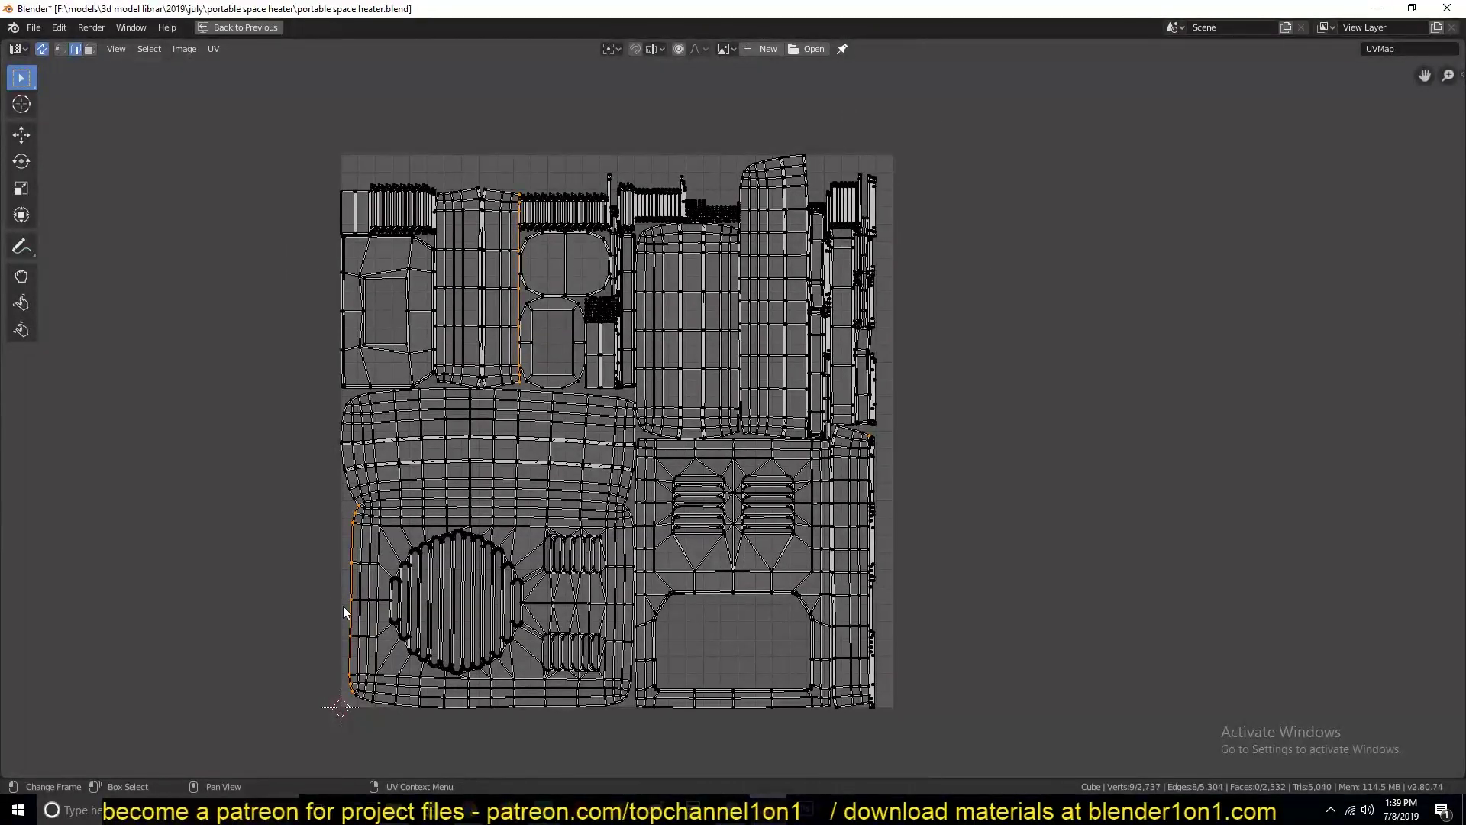
Clear the seam on the first vertical edge loop and deselect everything.
left_click(480, 205, "alt")
right_click(501, 203)
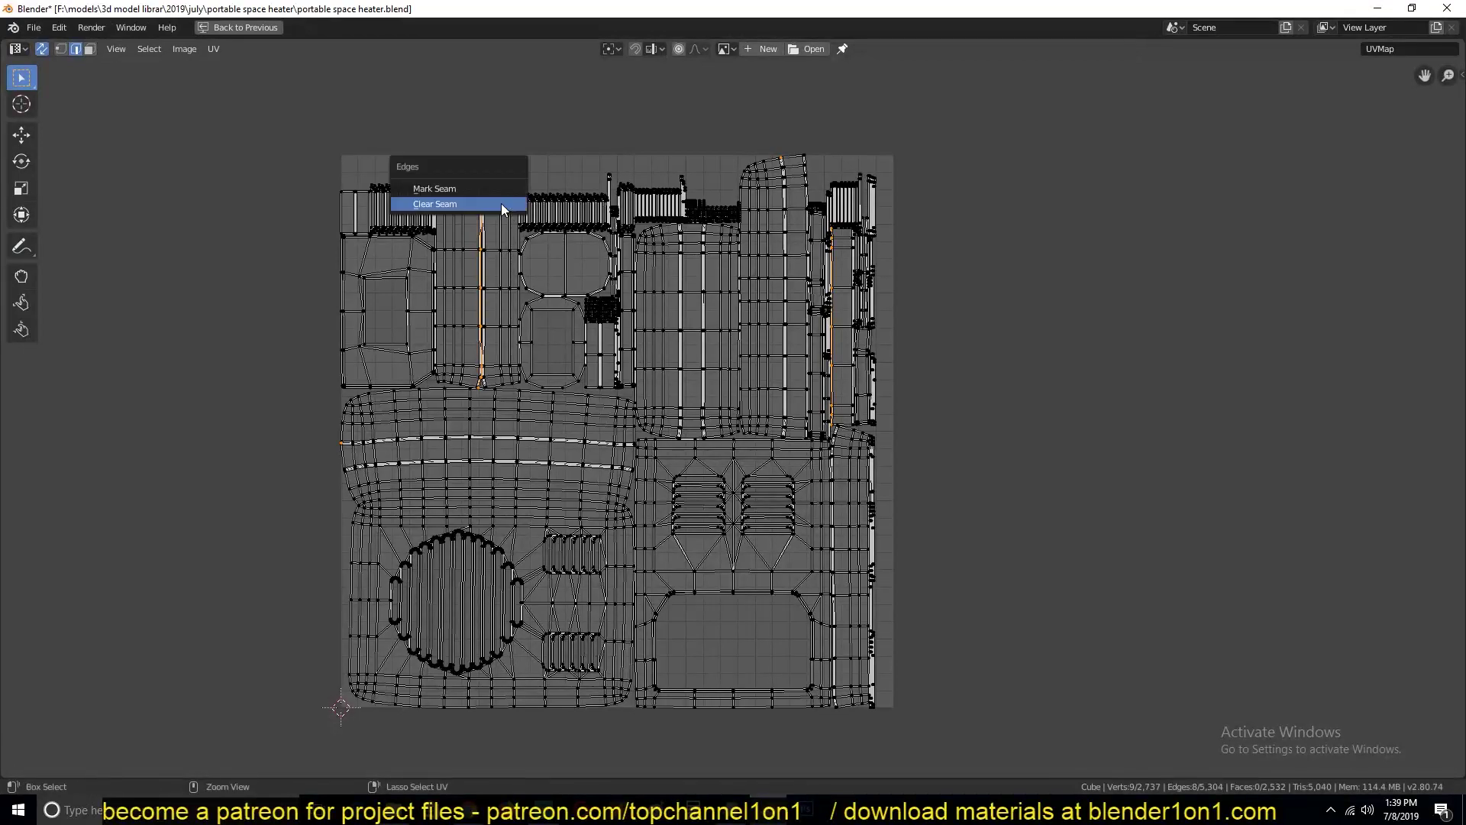
left_click(500, 203)
key("alt+a")
scroll(469, 223, "up", 5)
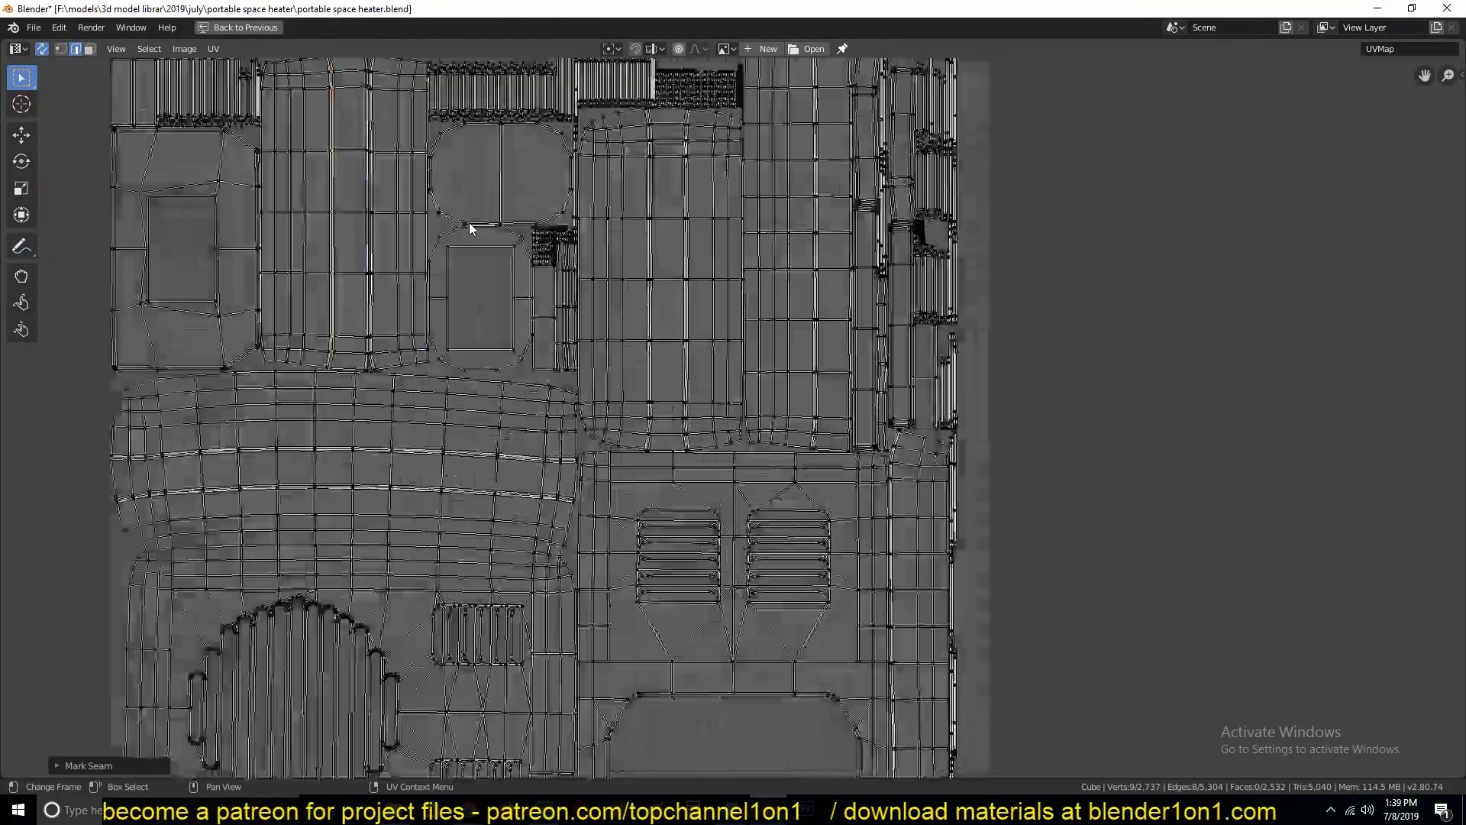
scroll(400, 225, "down", 3)
Clear the seam on the vertical loop through the upper-left islands.
left_click(393, 112, "alt")
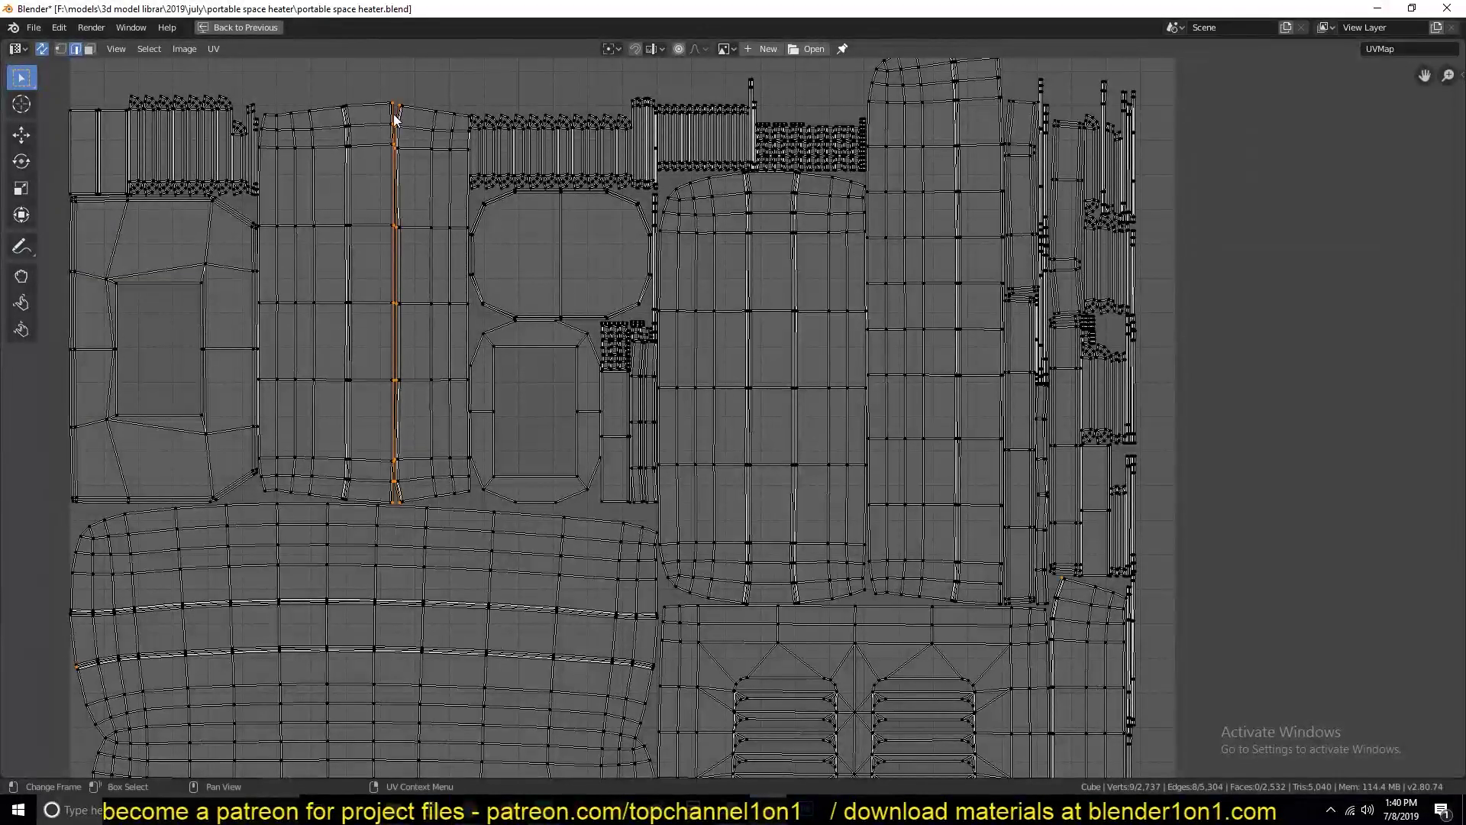
right_click(455, 189)
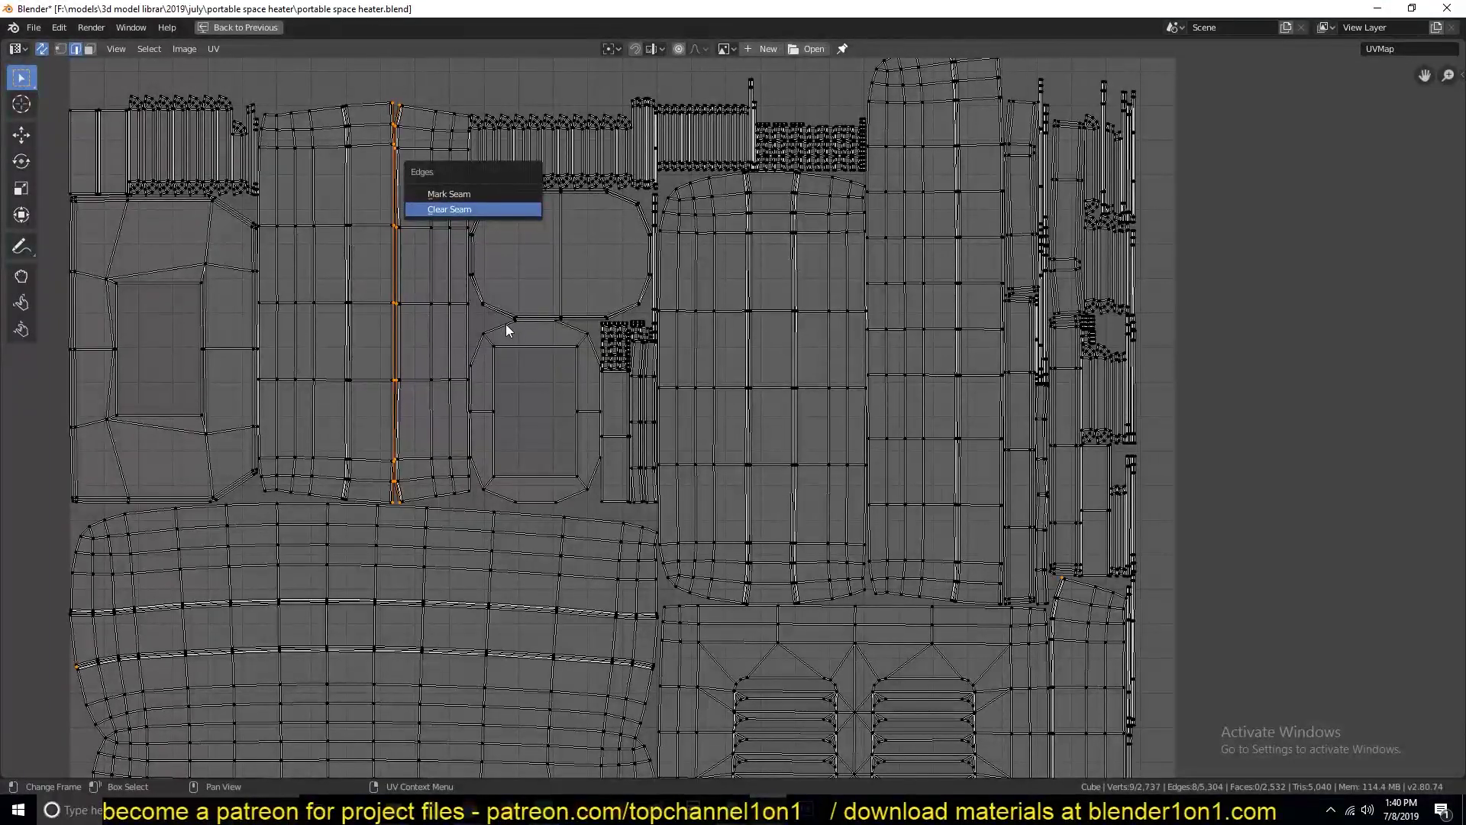
key("Return")
scroll(505, 324, "down", 5)
middle_click_drag(505, 323, 471, 280)
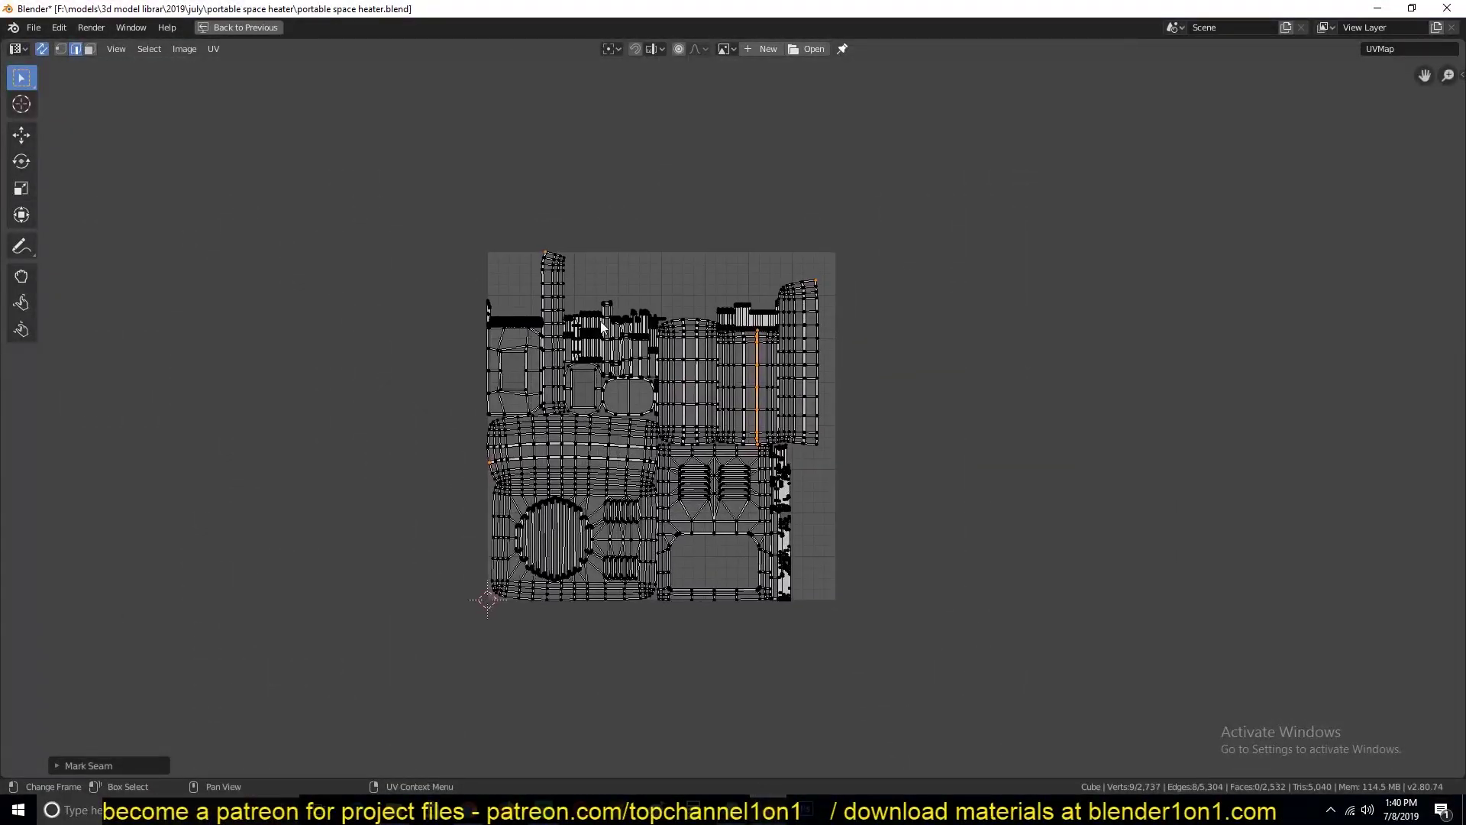
scroll(611, 328, "up", 4)
Clear the seams on two edge loops along island borders with Ctrl+E.
left_click(884, 202, "alt")
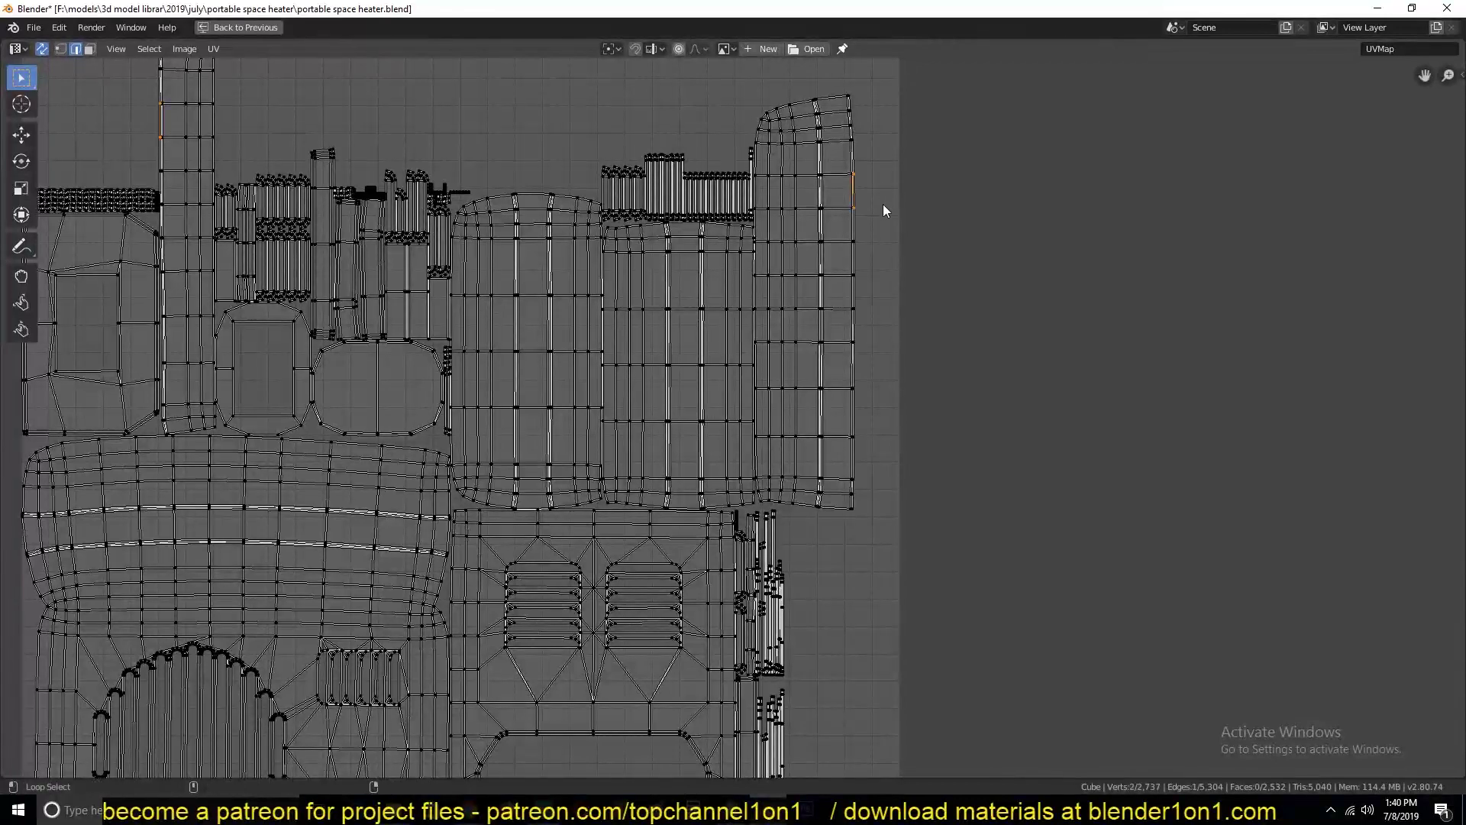
left_click(883, 207, "alt")
scroll(816, 314, "down", 6)
scroll(814, 319, "up", 2)
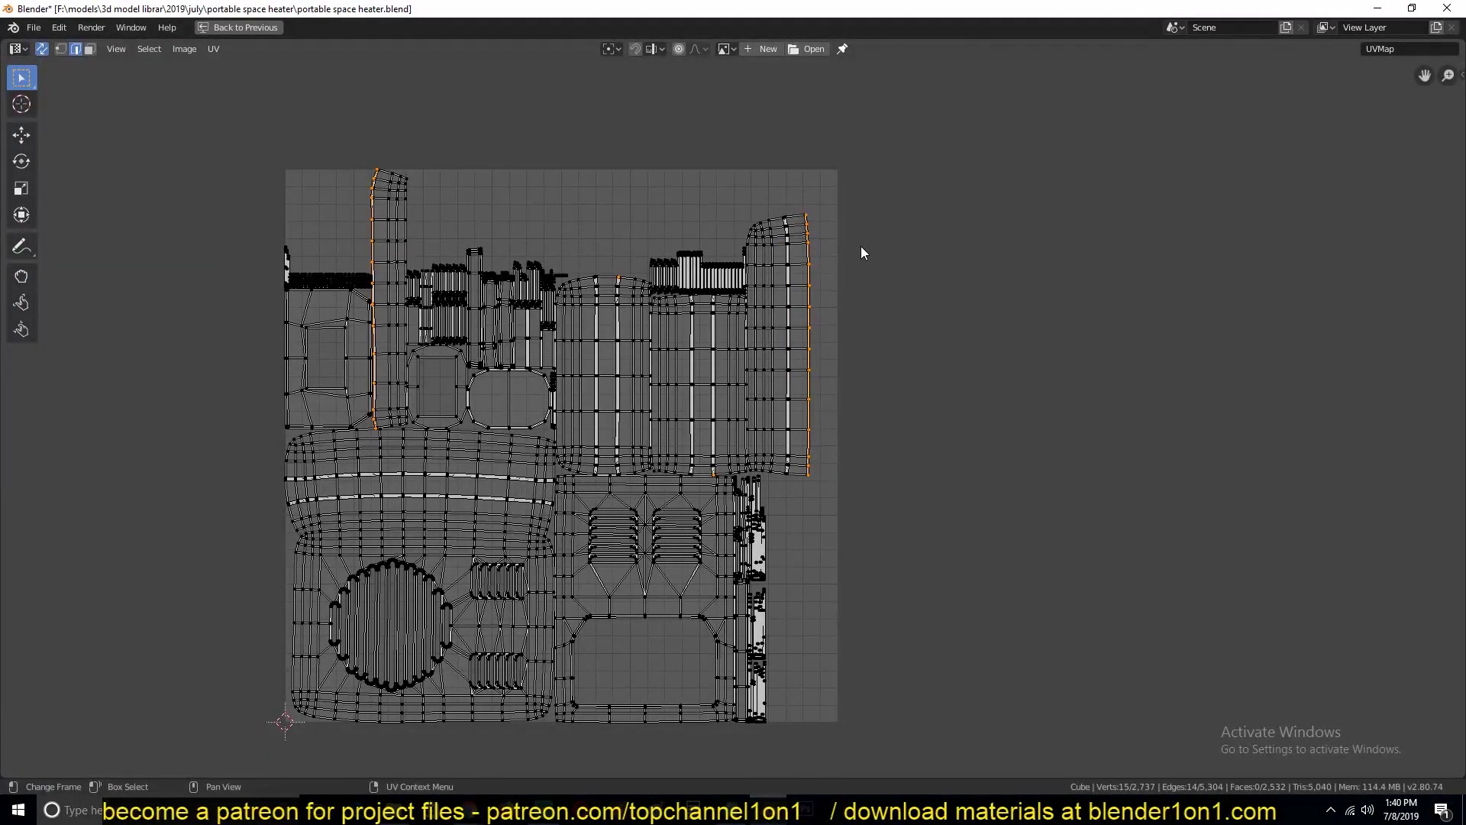
key("ctrl+e")
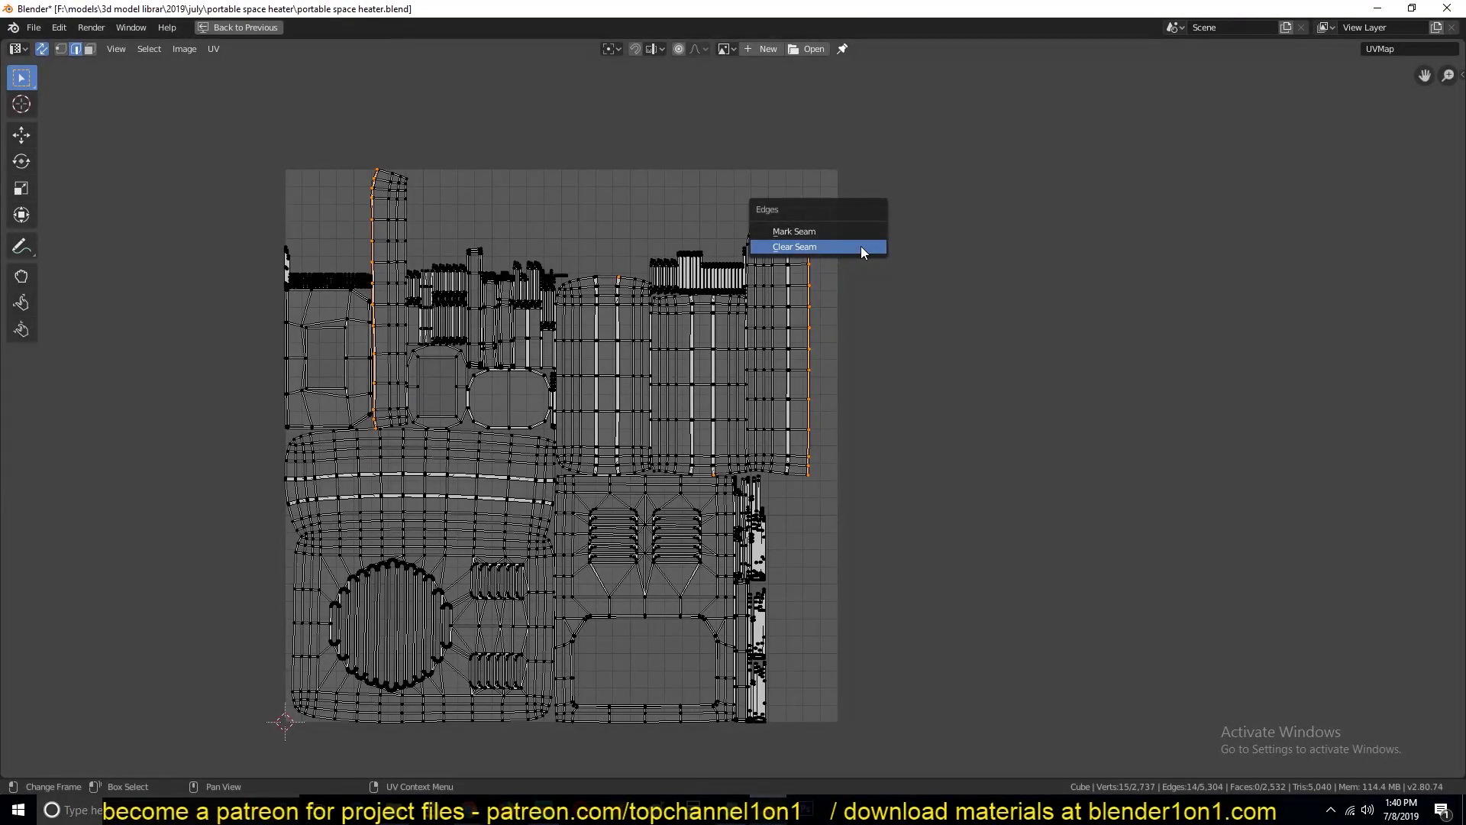
left_click(859, 246)
key("alt+a")
left_click(685, 194, "alt")
key("ctrl+e")
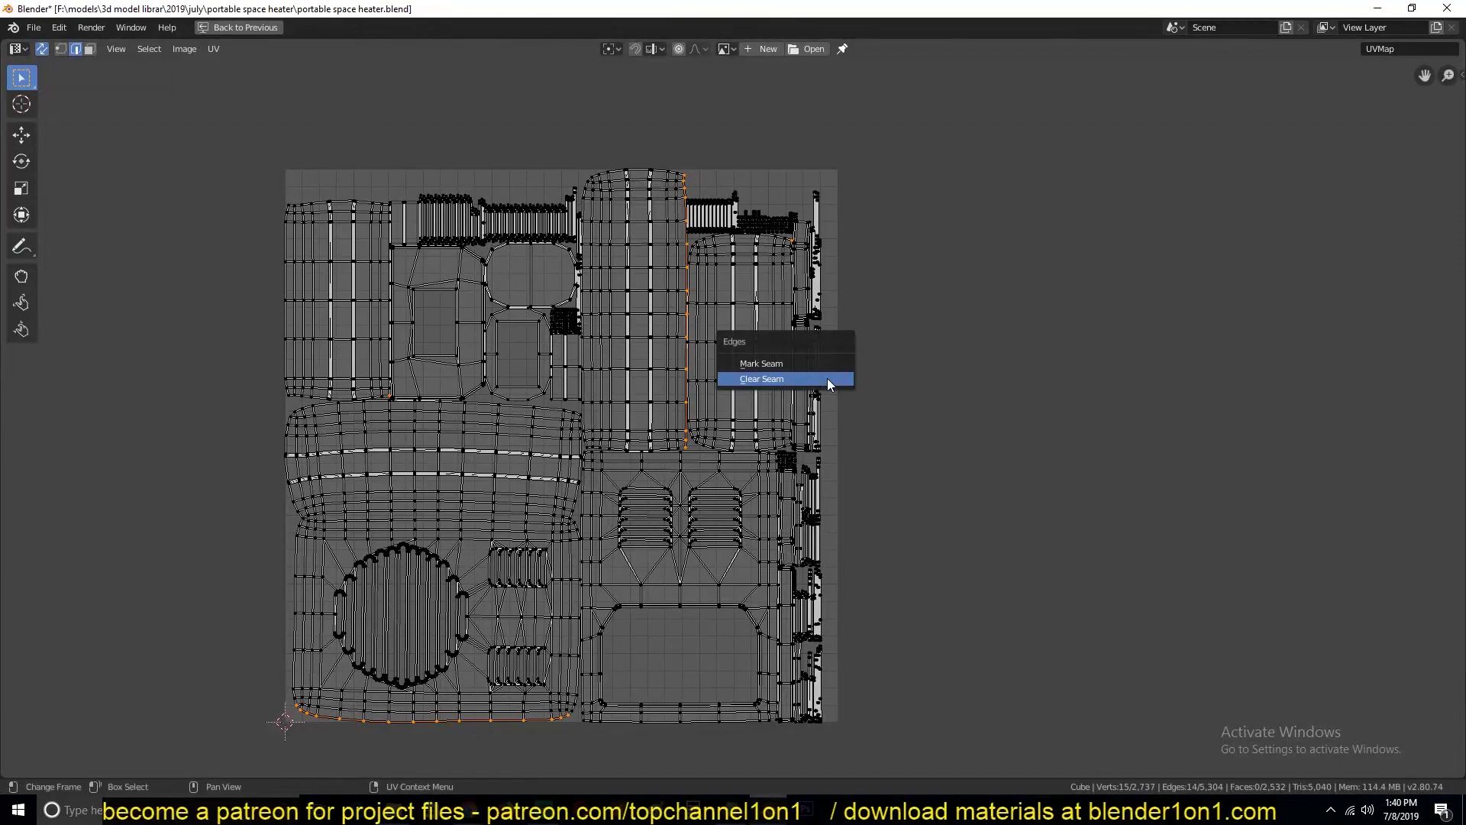
left_click(762, 363)
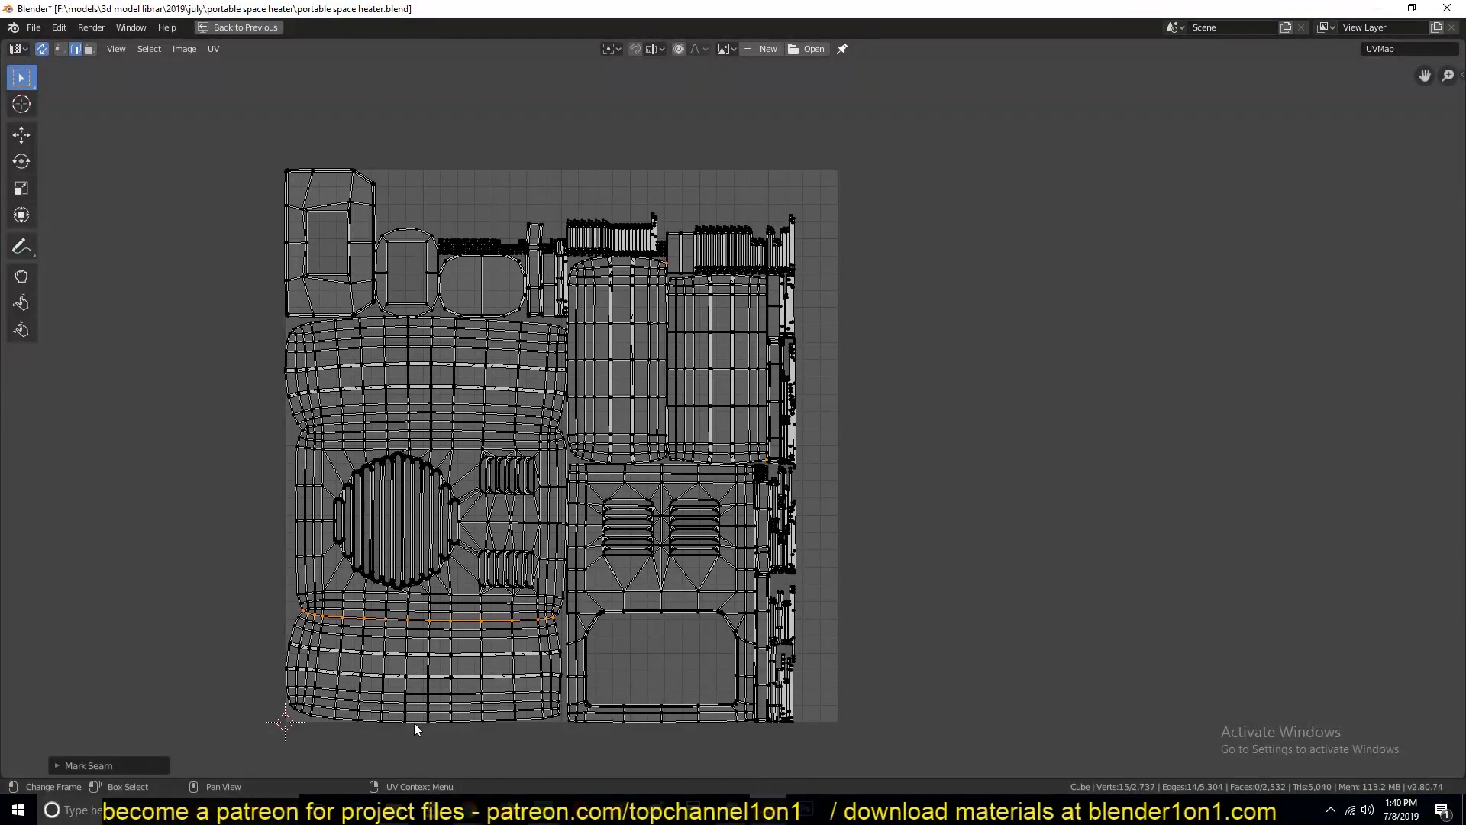
Clear the seam on a vertical edge loop inside the top-left island.
left_click(281, 219, "alt")
scroll(730, 310, "up", 7)
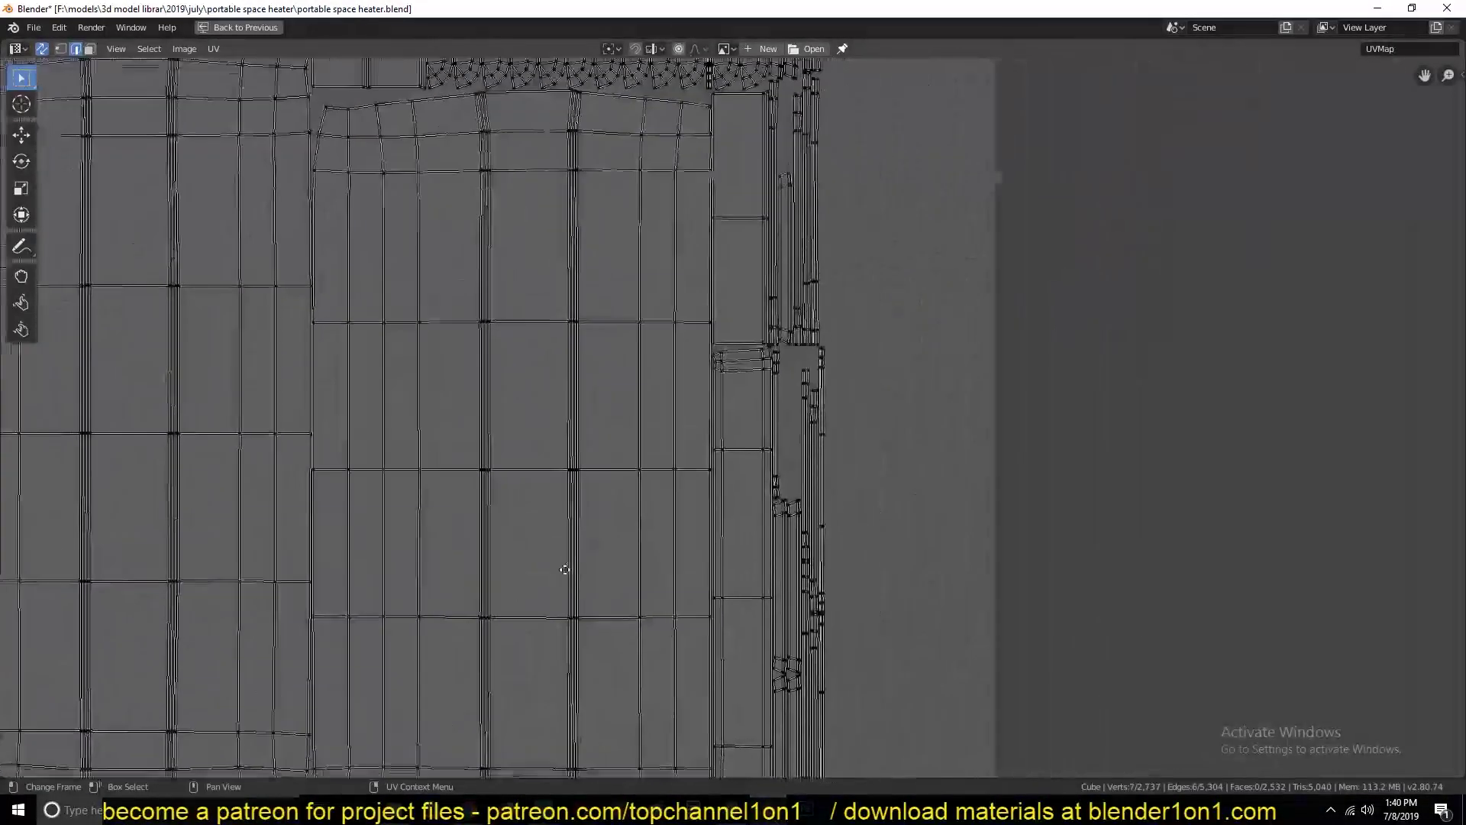
middle_click_drag(572, 560, 545, 605)
middle_click_drag(585, 245, 563, 350)
left_click(438, 258, "alt")
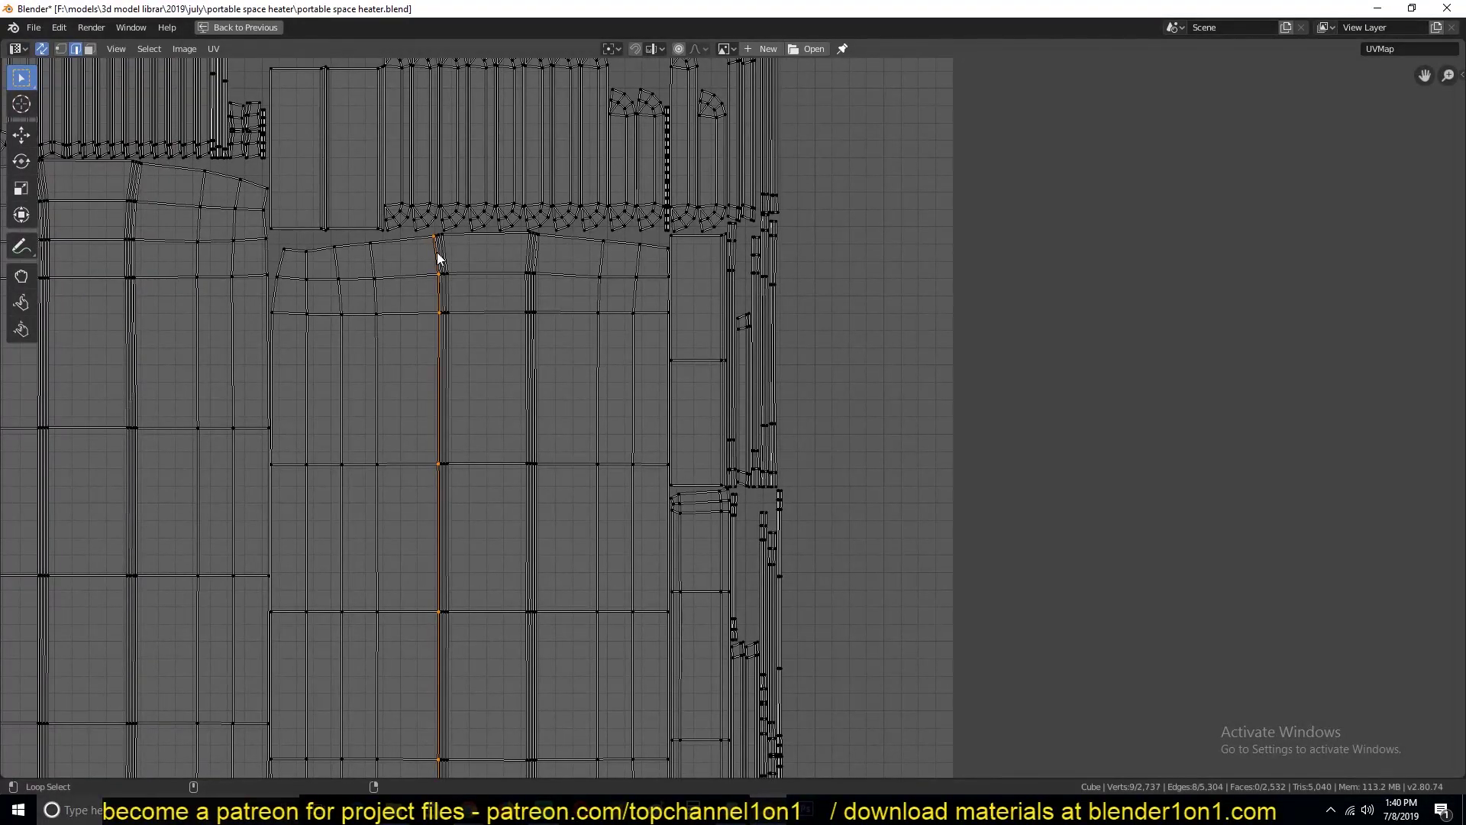
scroll(447, 210, "up", 5)
middle_click_drag(446, 209, 715, 562)
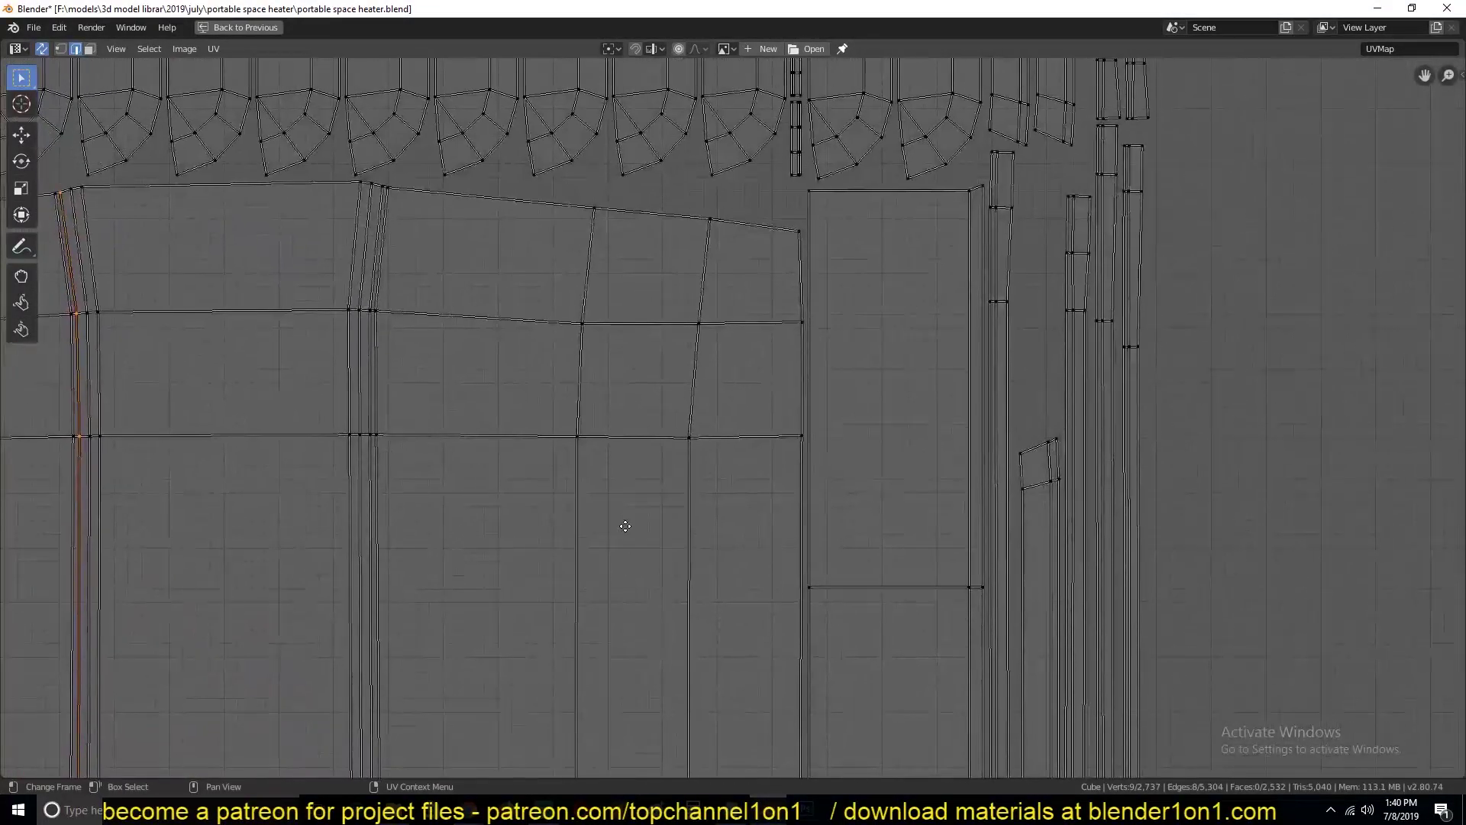
scroll(788, 290, "down", 1)
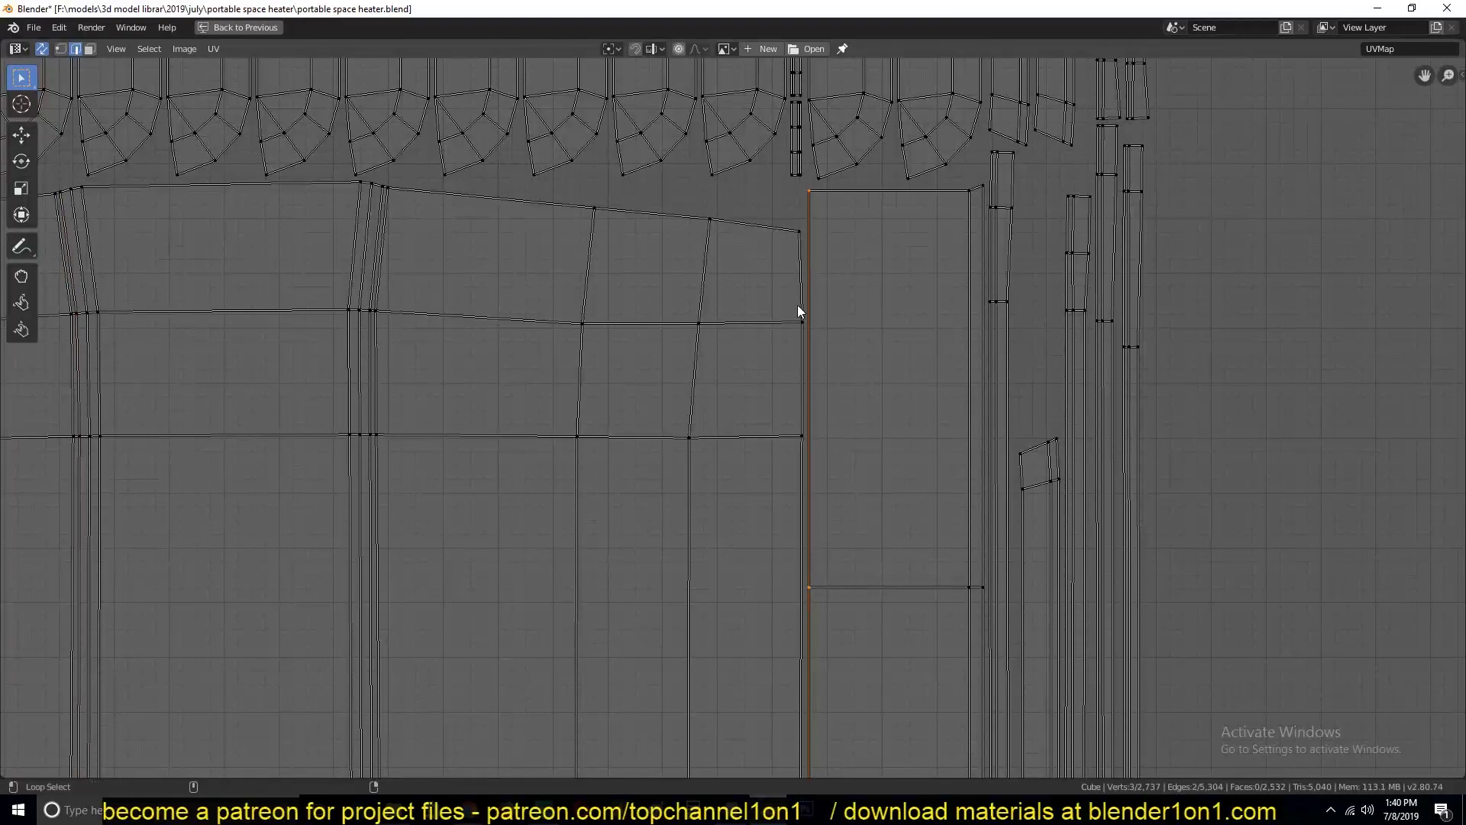
scroll(799, 307, "down", 3)
scroll(786, 384, "down", 3)
middle_click_drag(744, 423, 680, 195)
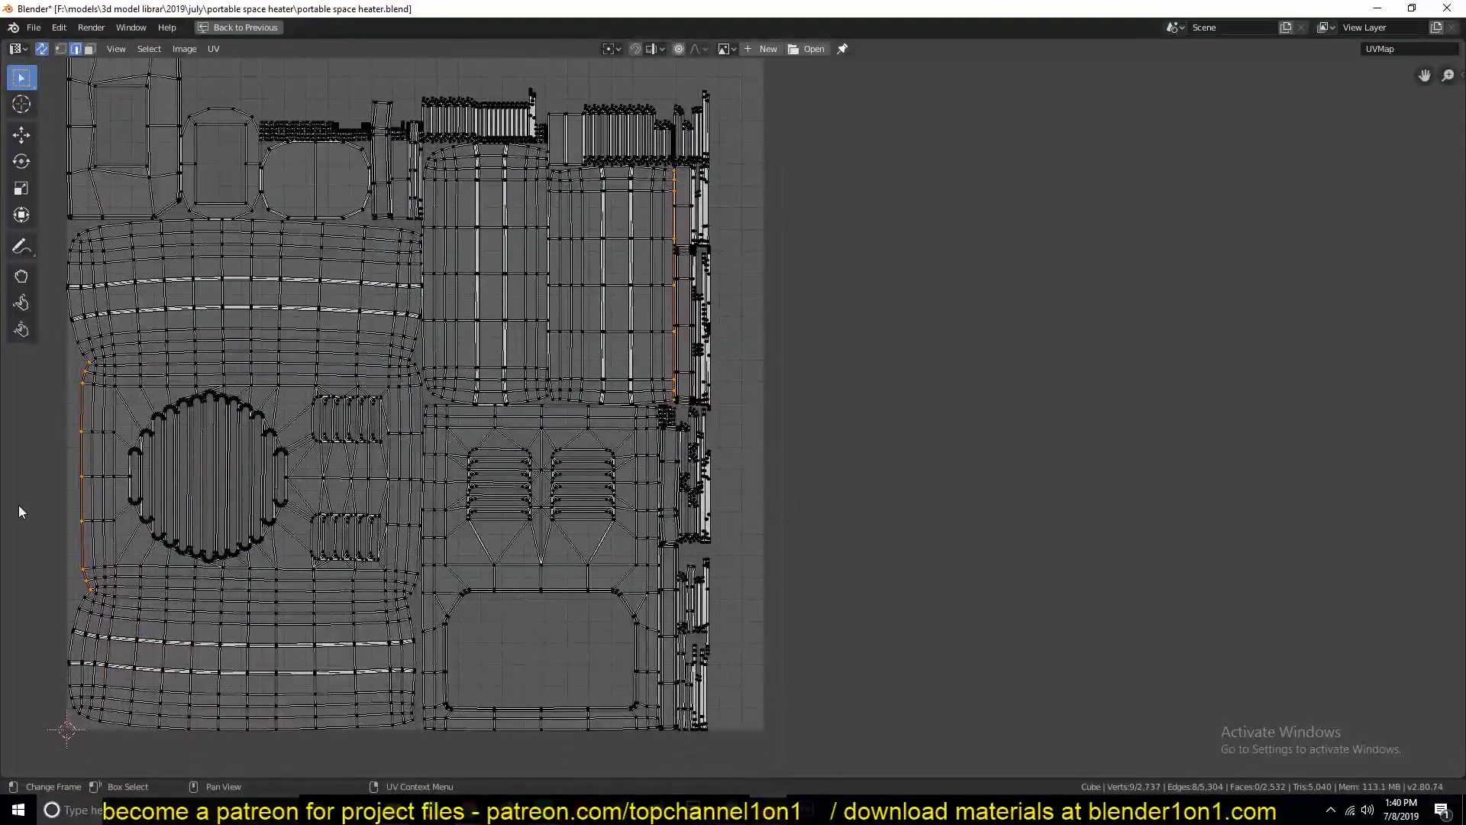
key("ctrl+e")
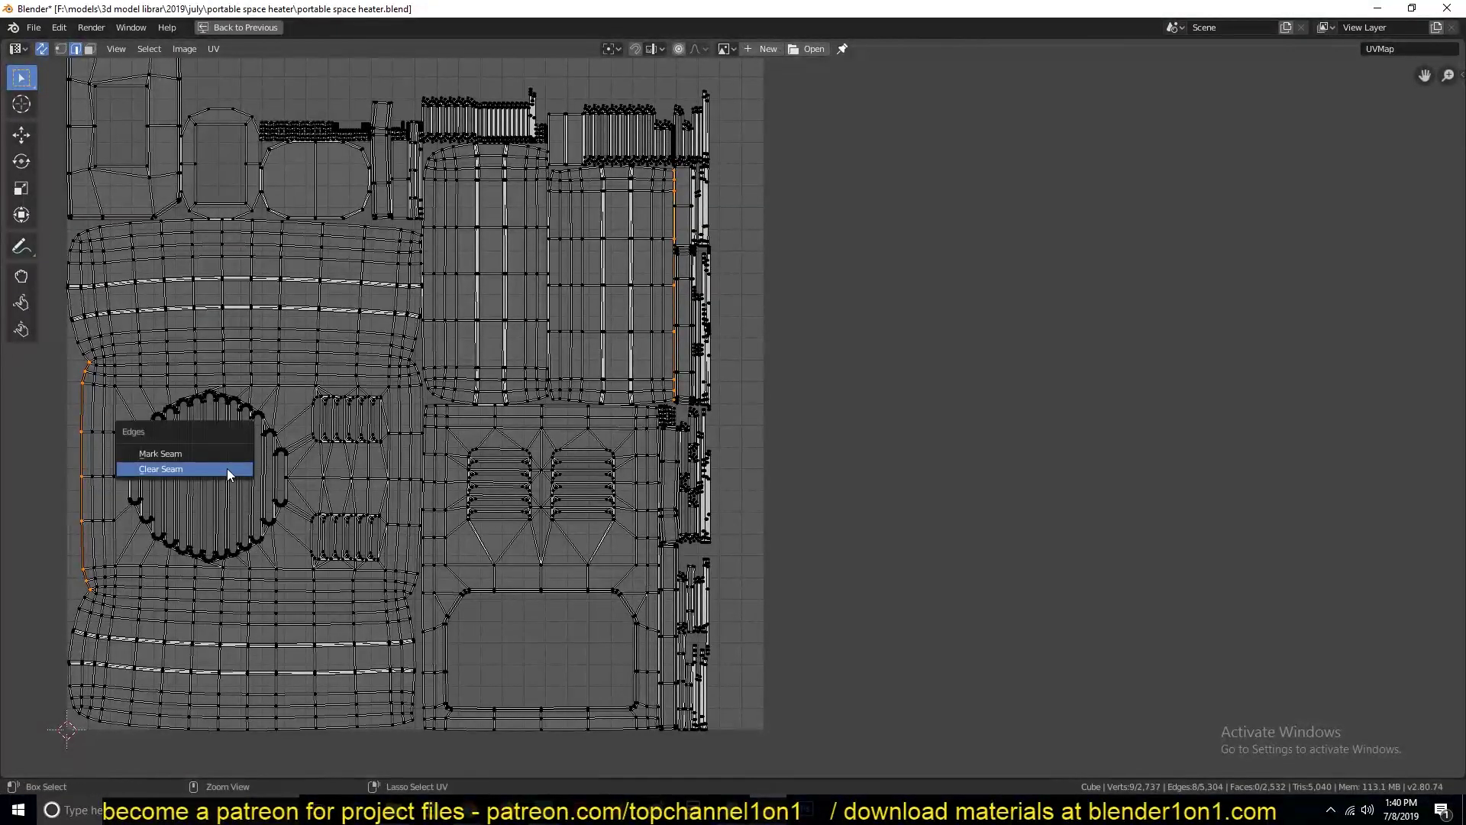
left_click(227, 469)
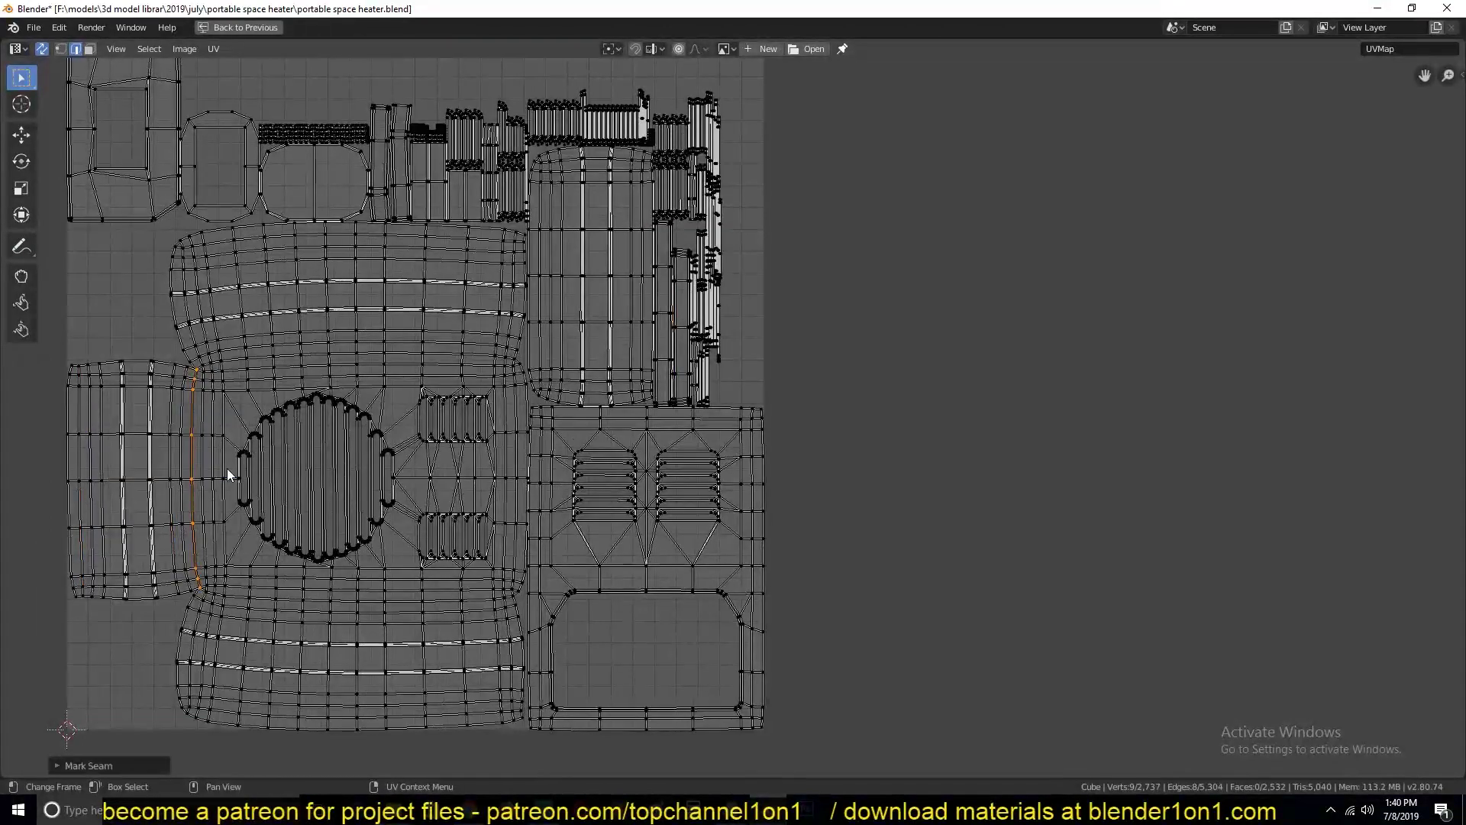
Clear the seams along the lower island's bottom edge.
left_click(528, 399, "alt")
left_click(560, 398, "alt")
left_click(553, 405, "alt")
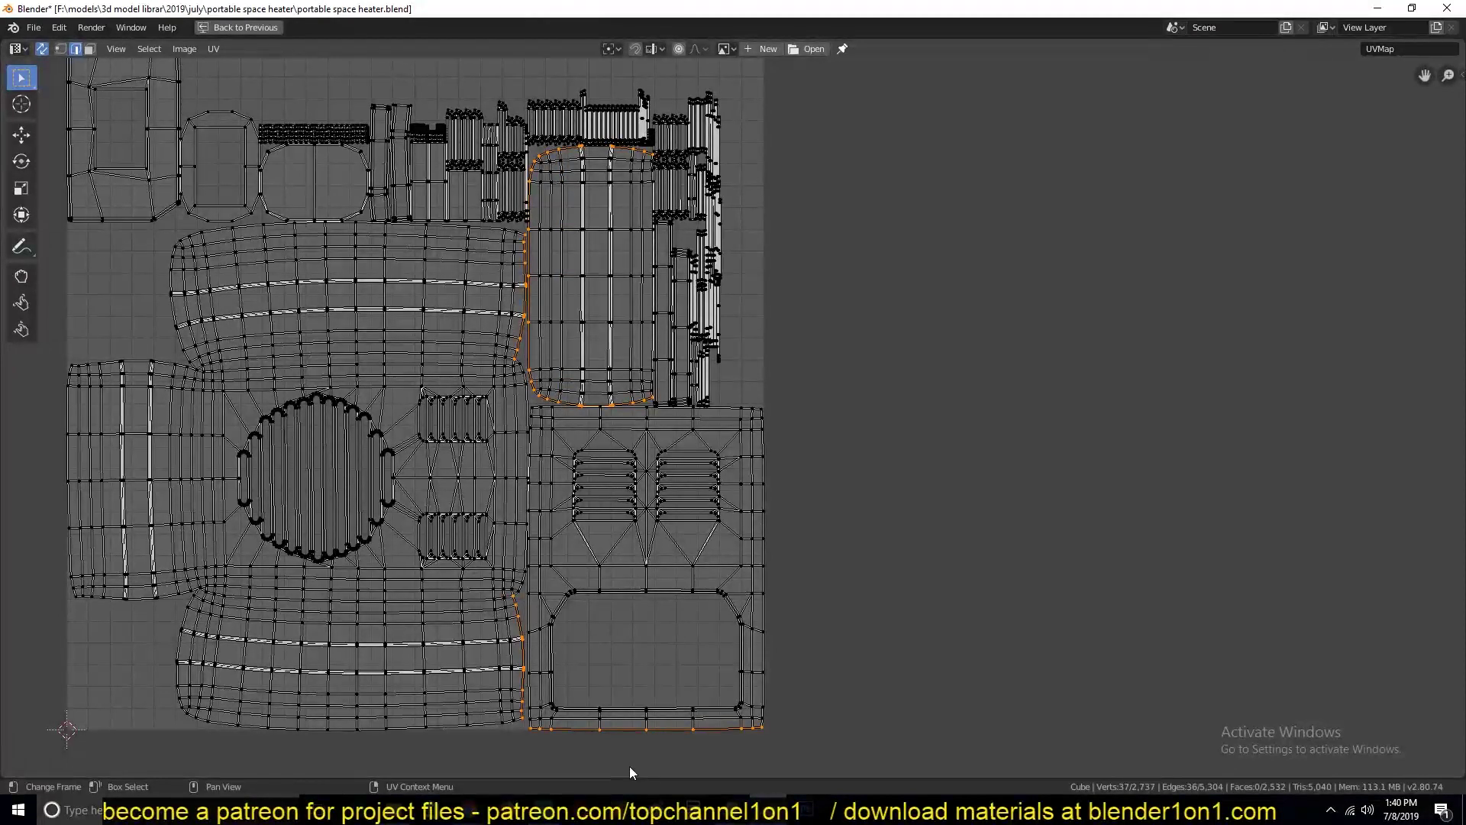
left_click(637, 737, "alt")
key("ctrl+e")
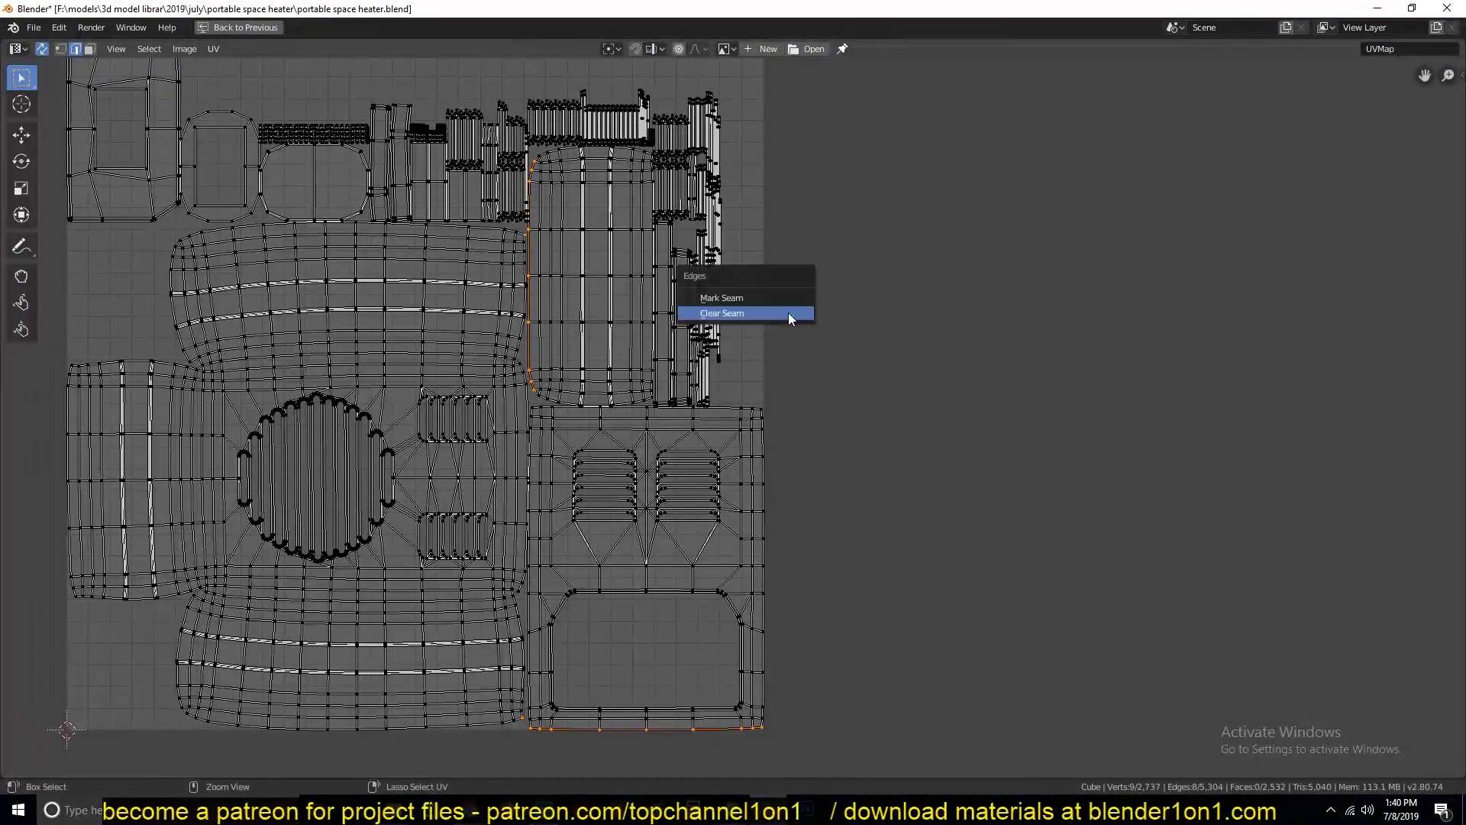
left_click(781, 317)
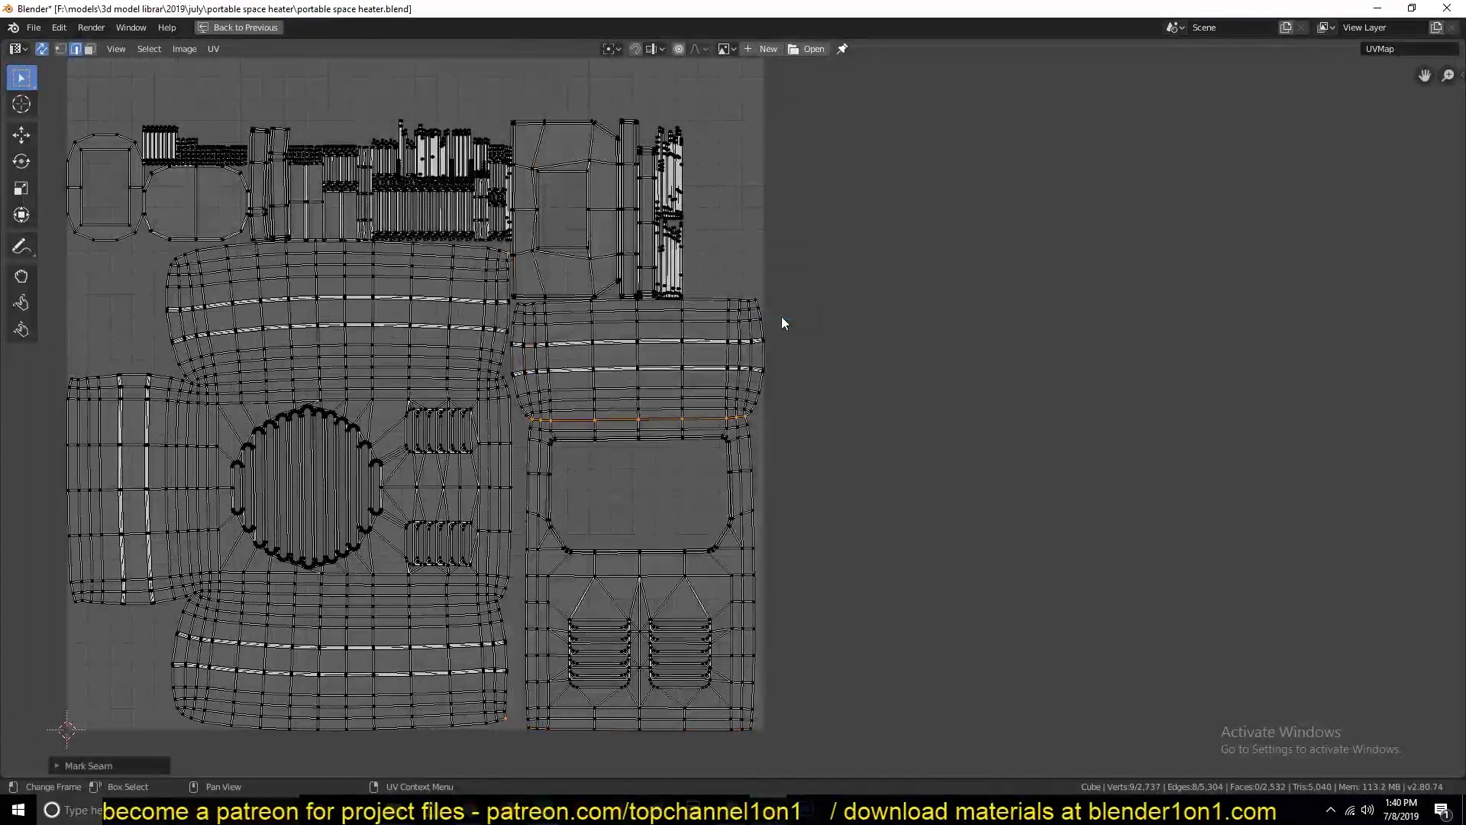
Clear the seams on both side loops of an island.
left_click(511, 133, "alt")
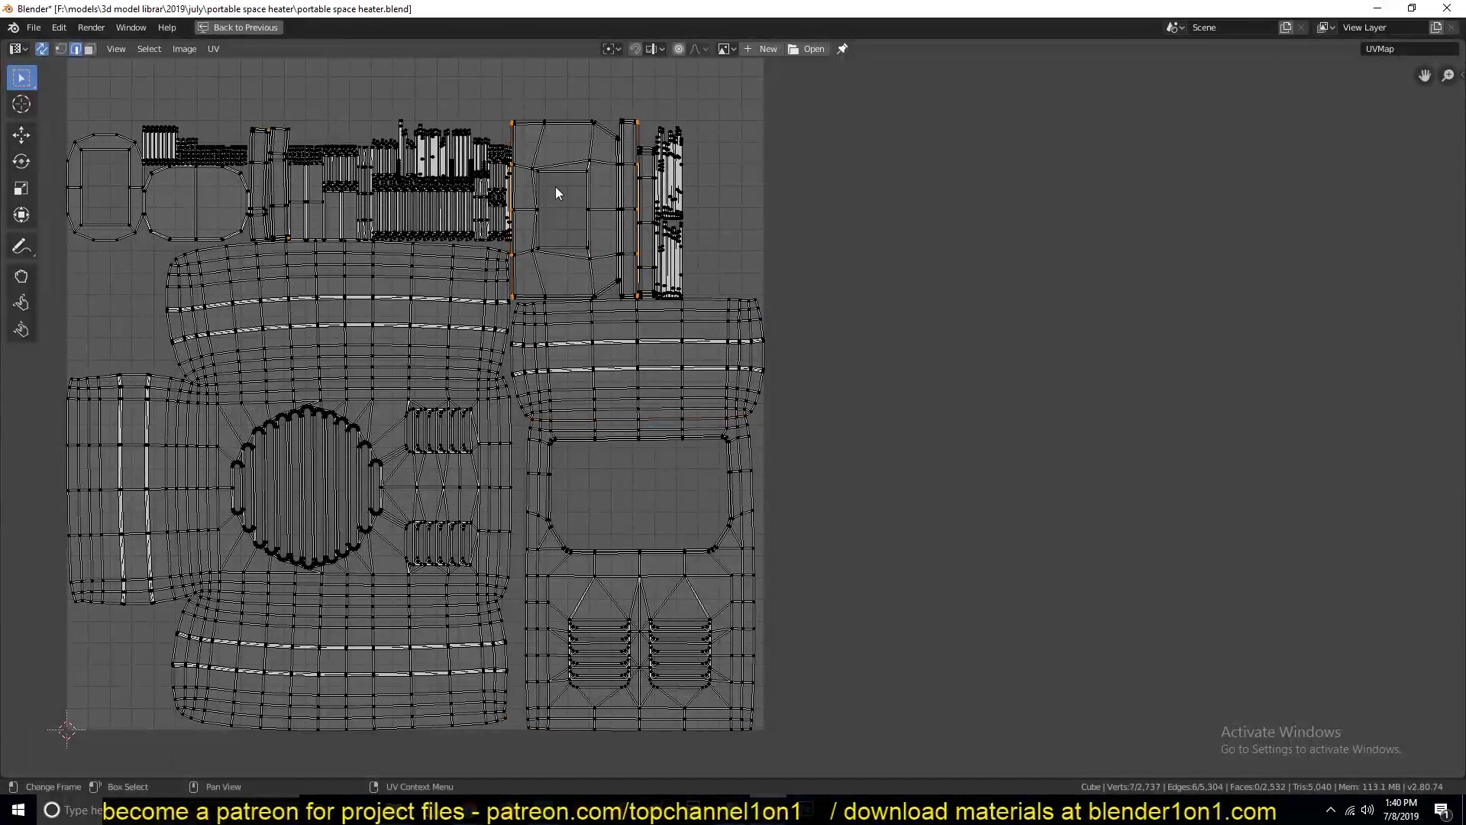
key("ctrl+e")
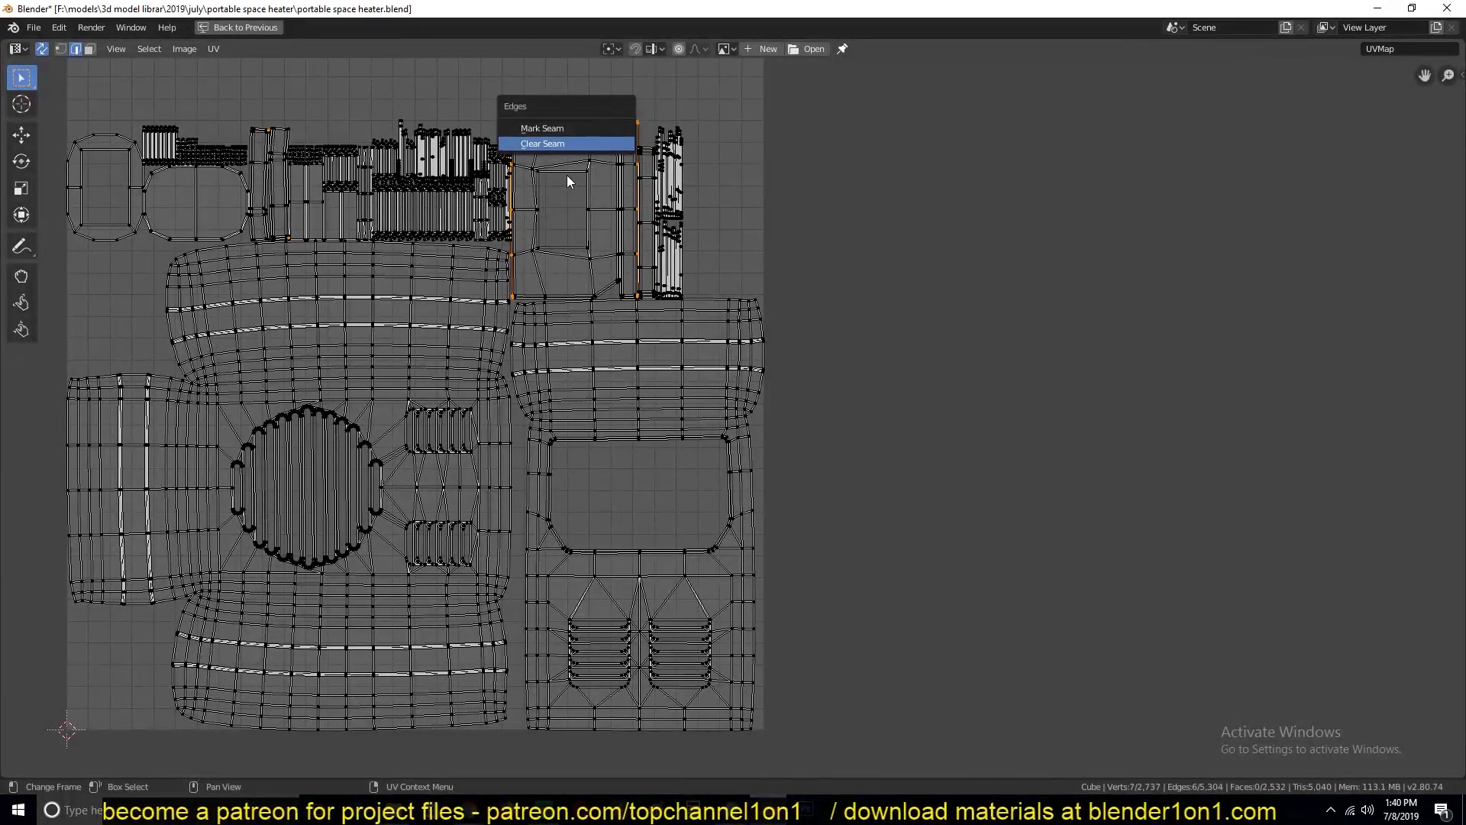
left_click(566, 145)
Select the horizontal loops along two islands' lower edges.
left_click(147, 252, "alt")
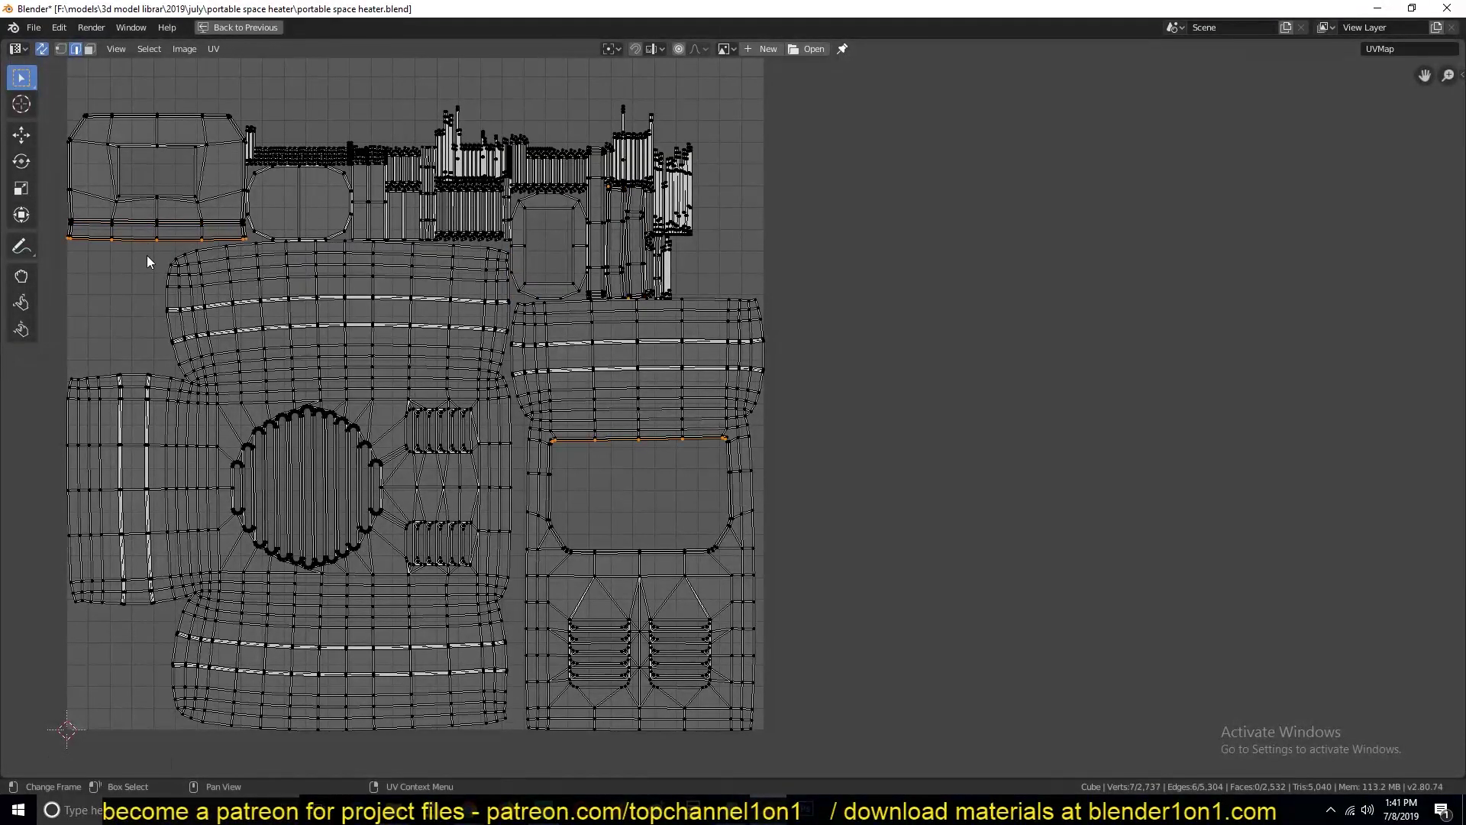
scroll(634, 454, "up", 3)
scroll(625, 484, "down", 3)
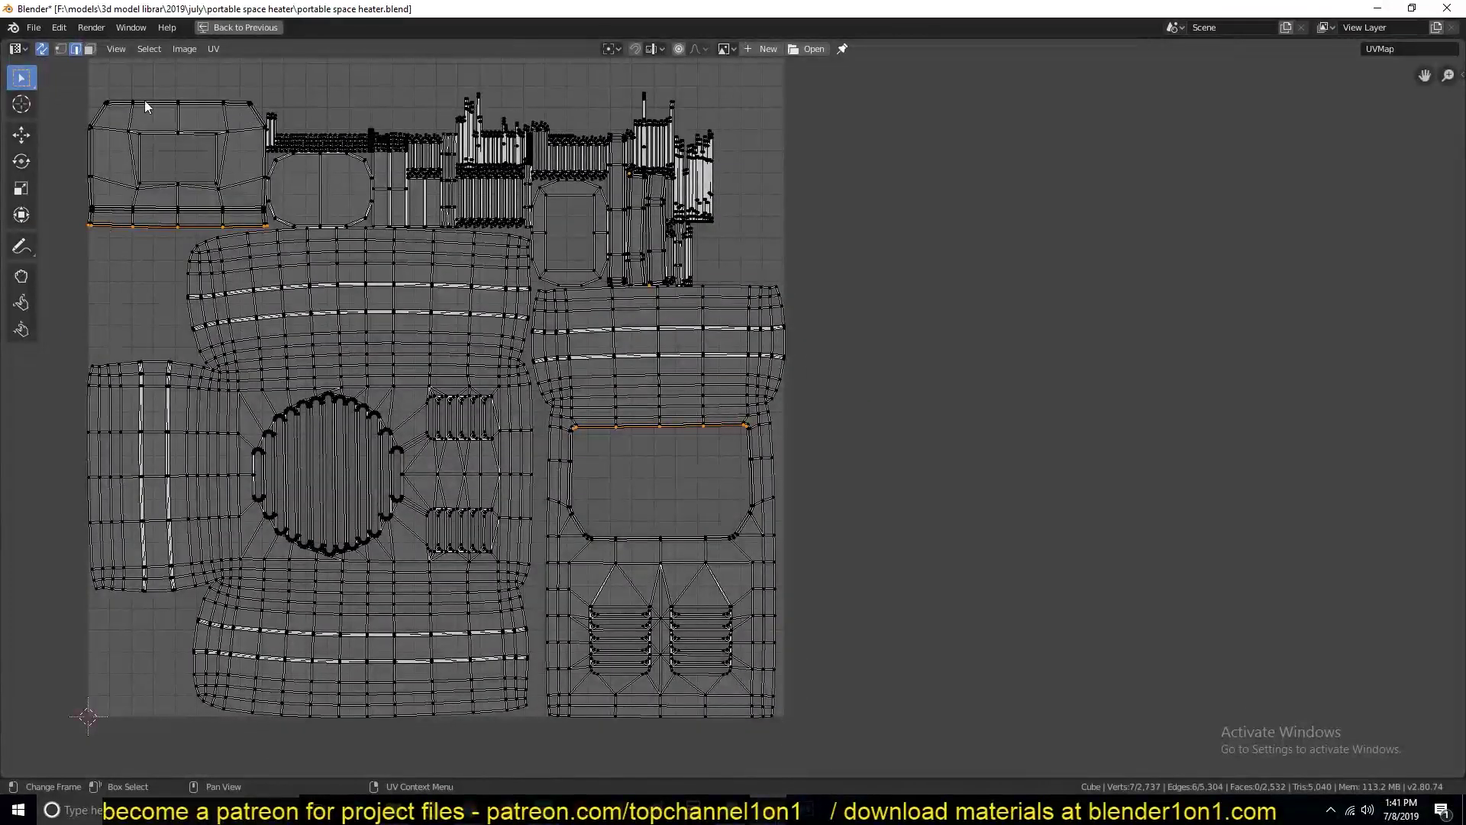
scroll(596, 490, "up", 1)
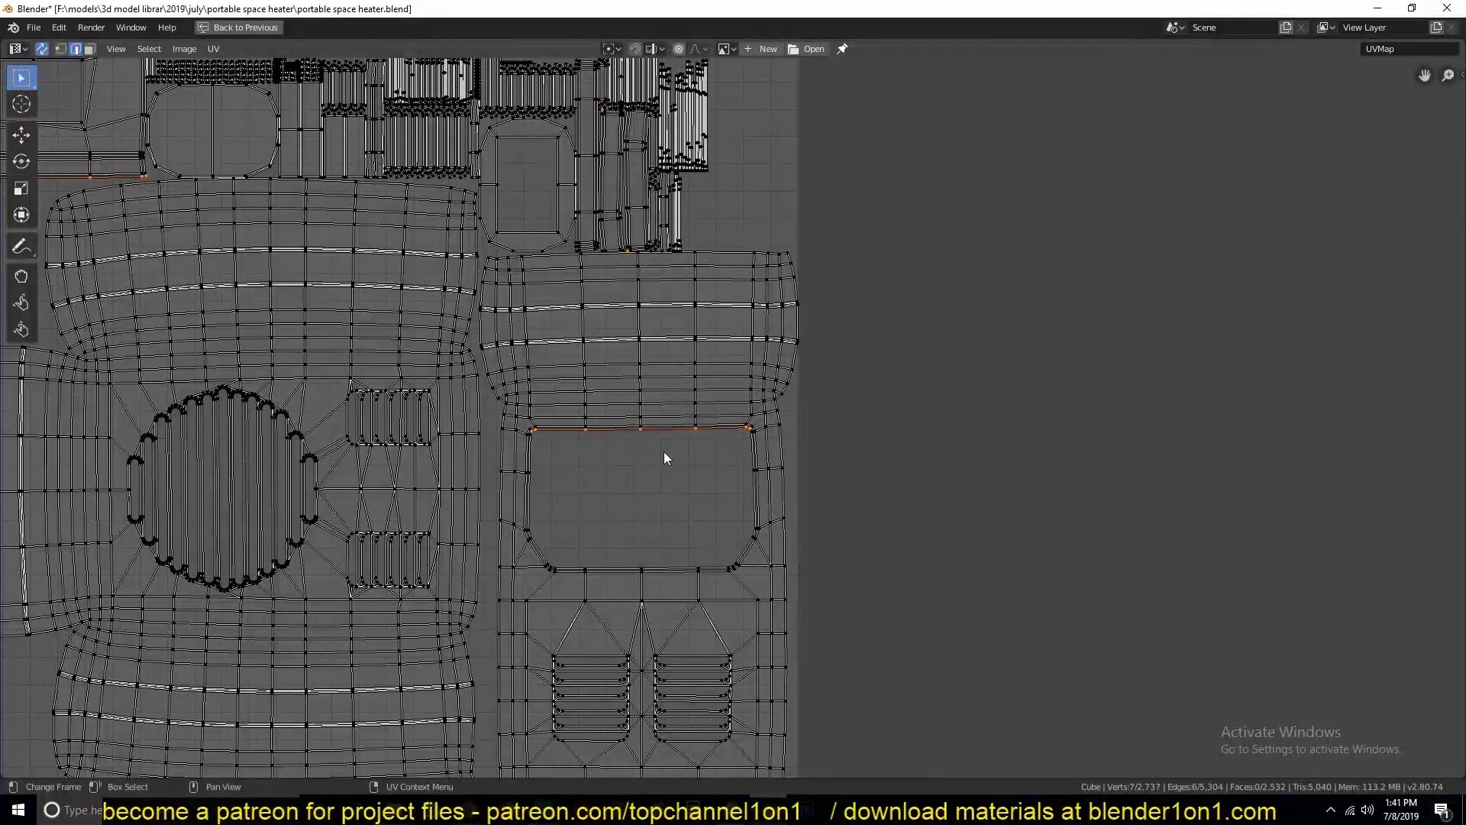
scroll(490, 457, "down", 5)
scroll(507, 552, "up", 4)
Clear the seams on the two selected horizontal loops.
key("ctrl+e")
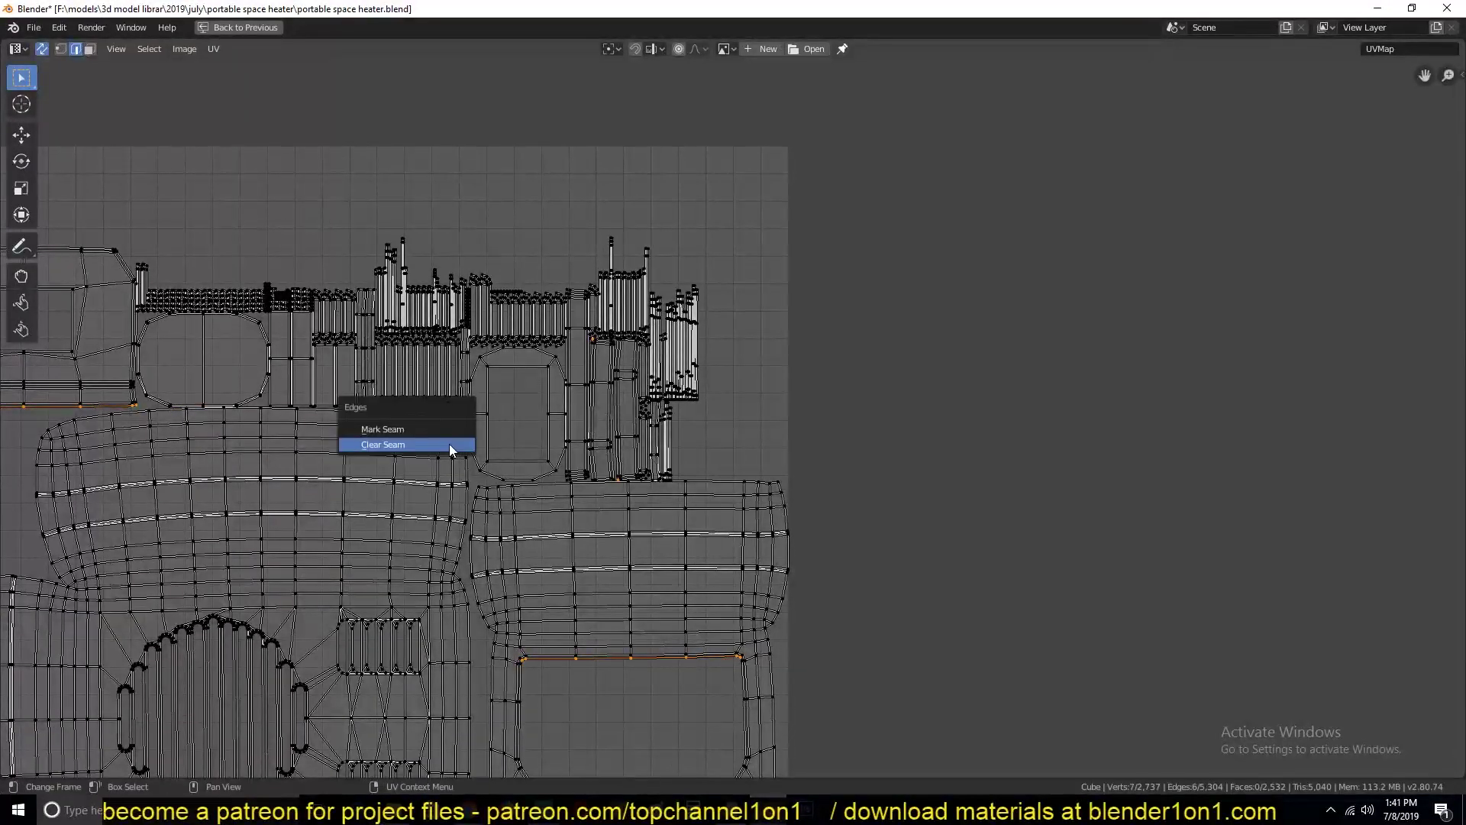
left_click(449, 443)
middle_click_drag(467, 466, 484, 295)
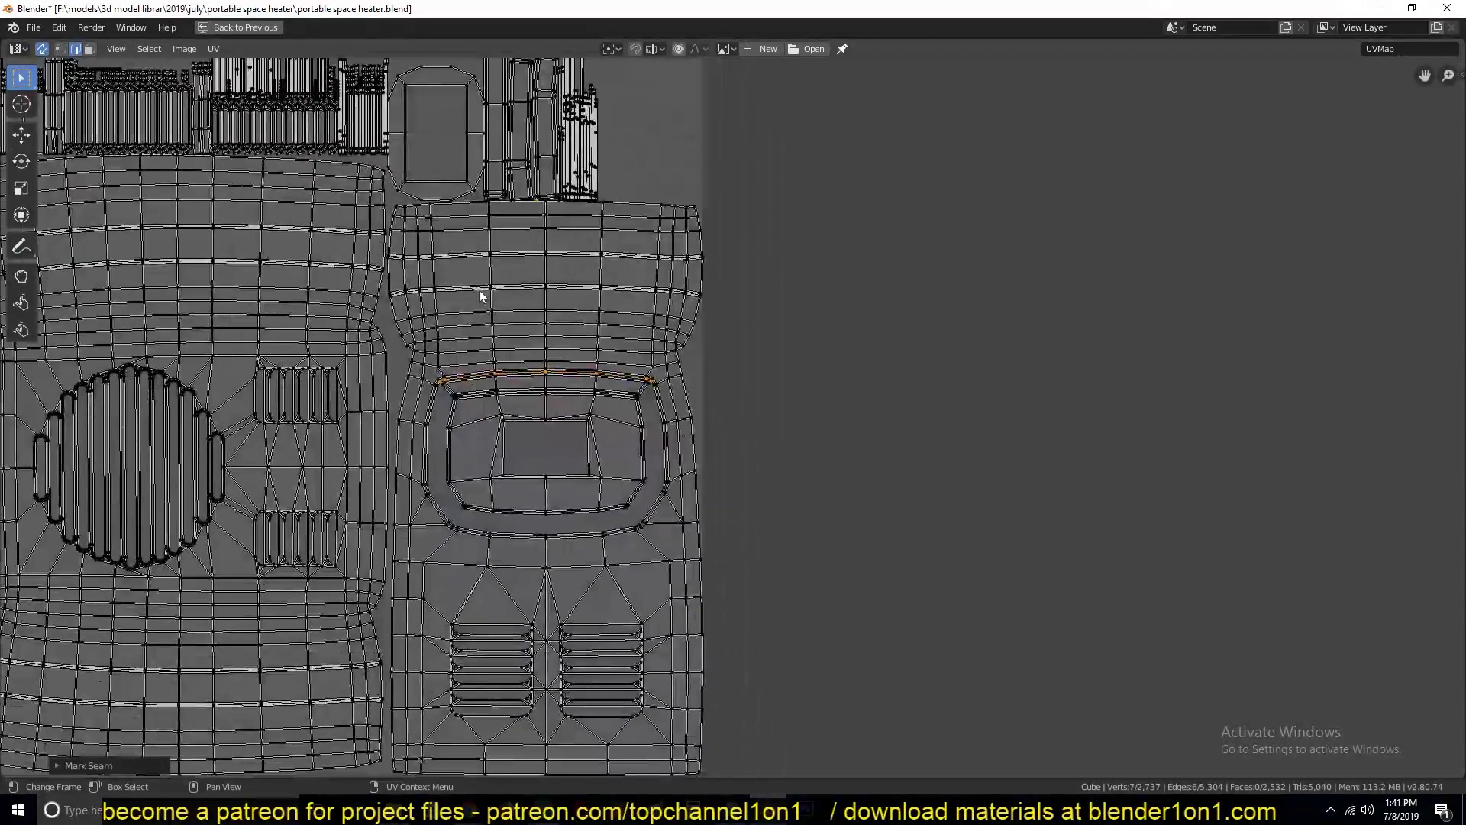
scroll(497, 478, "up", 1)
scroll(429, 397, "down", 1)
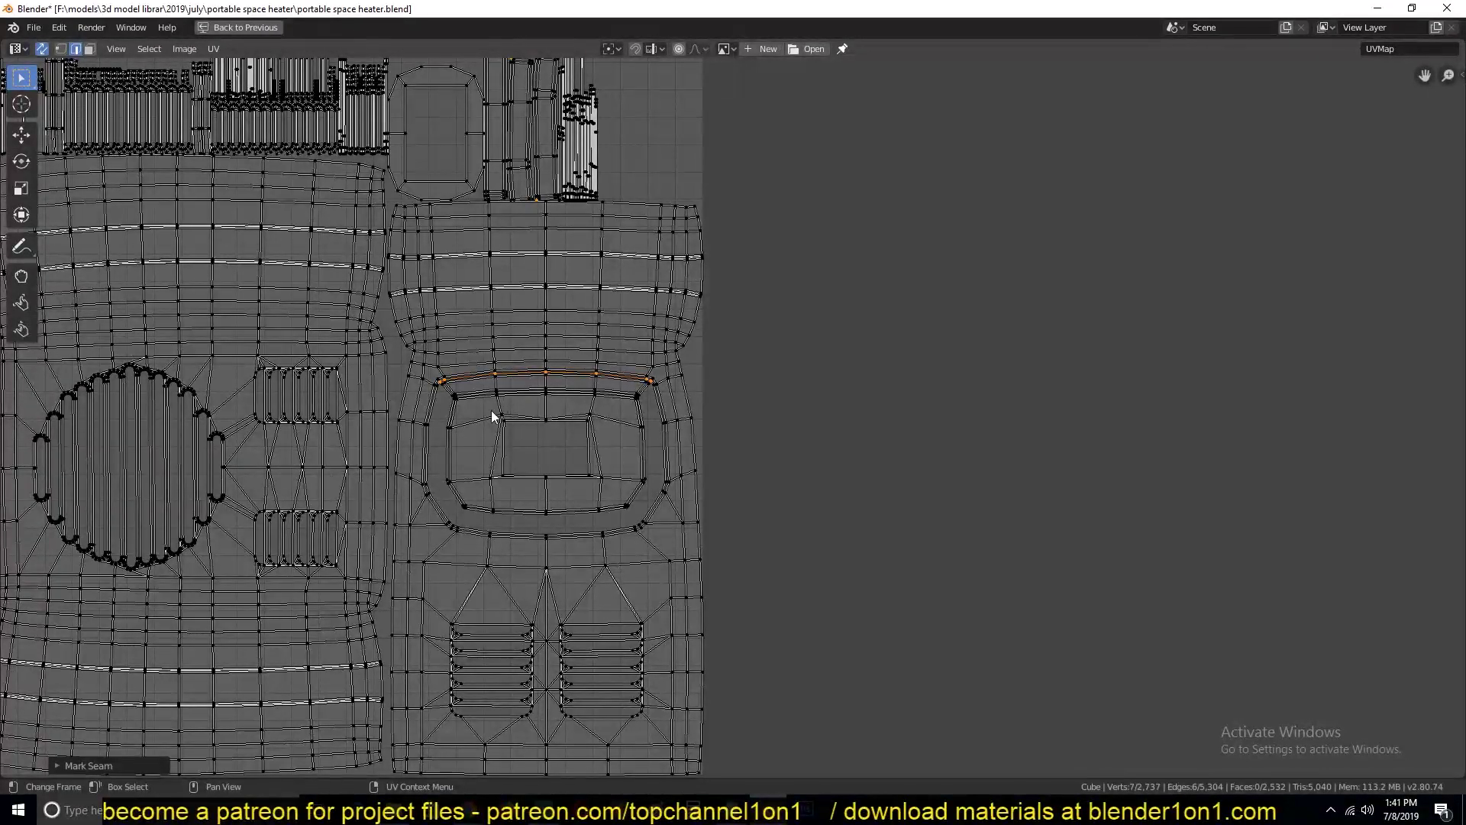
scroll(492, 408, "up", 2)
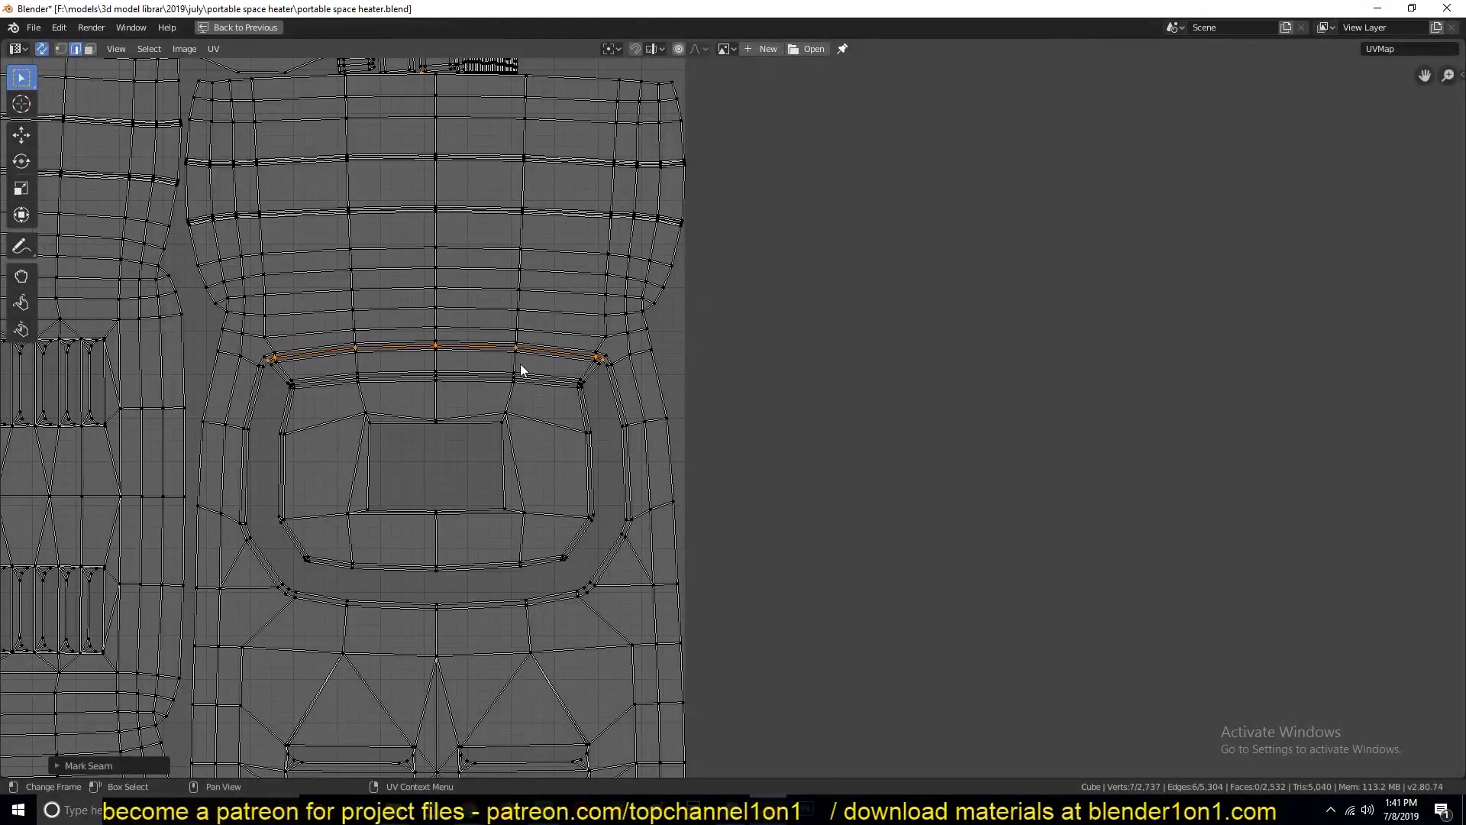
scroll(520, 369, "up", 2)
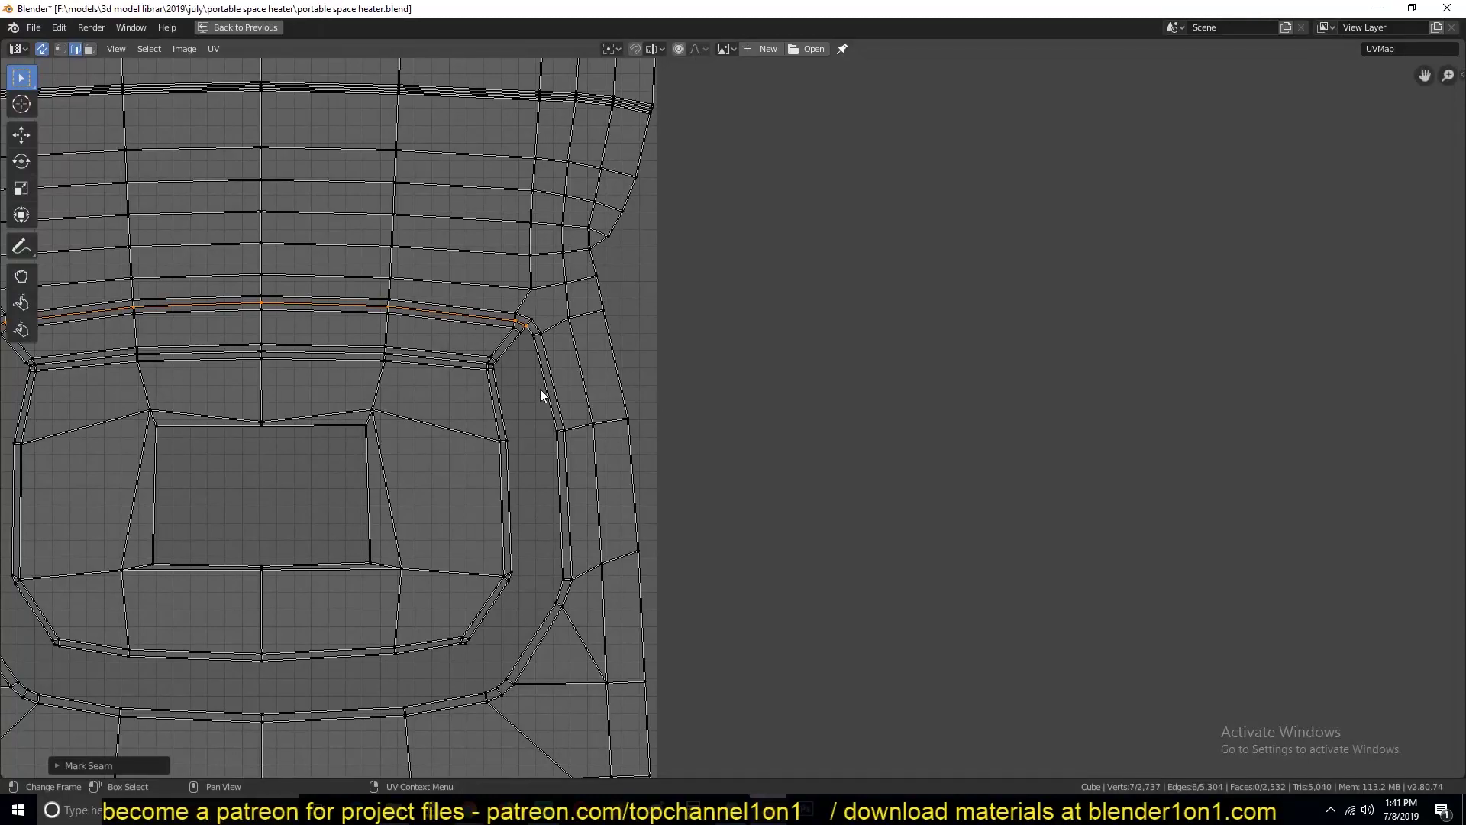
scroll(540, 394, "down", 3)
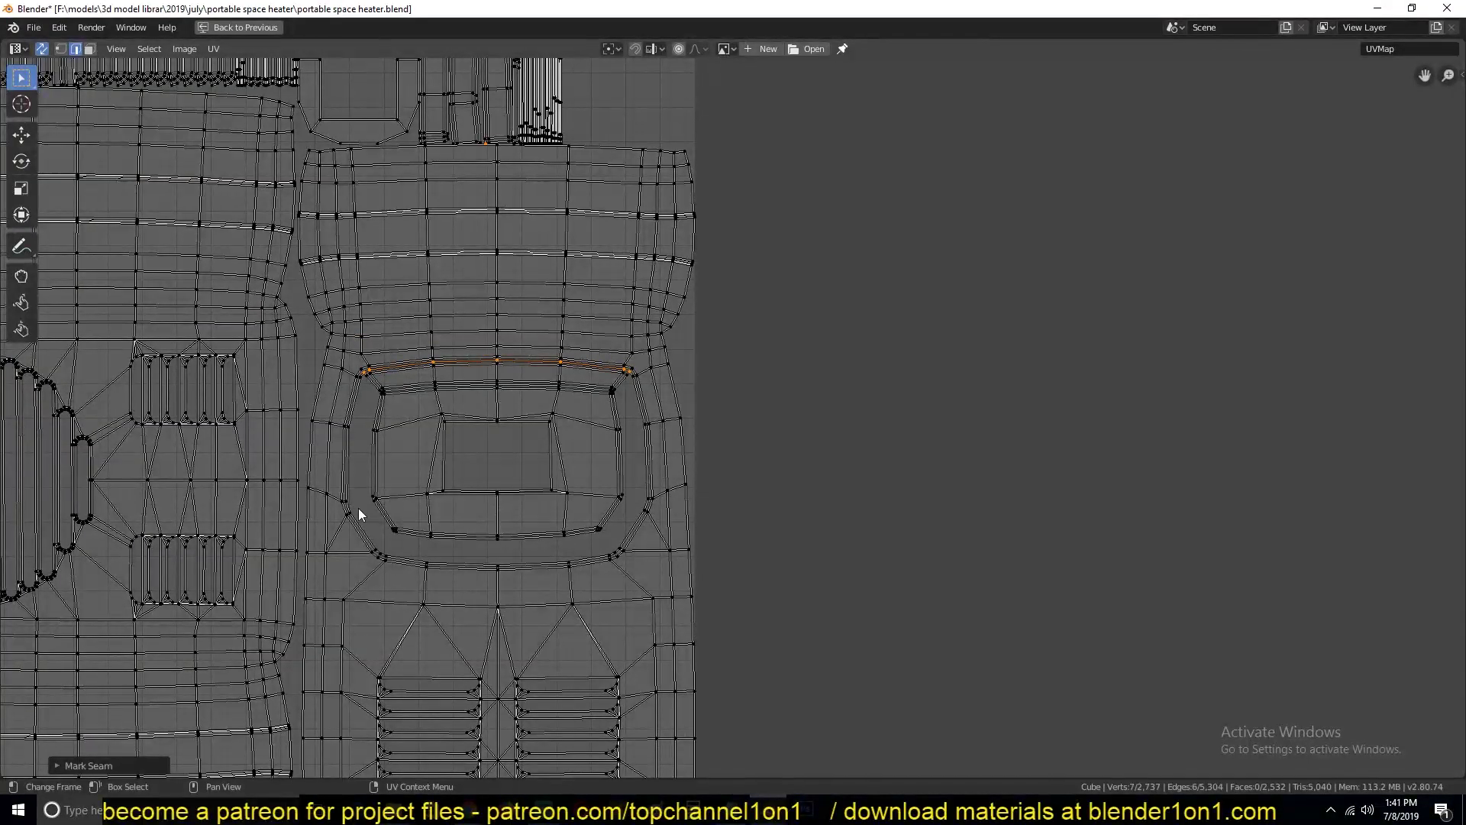
Mark the curved edge above the recessed front panel as a seam.
key("ctrl+e")
left_click(563, 329)
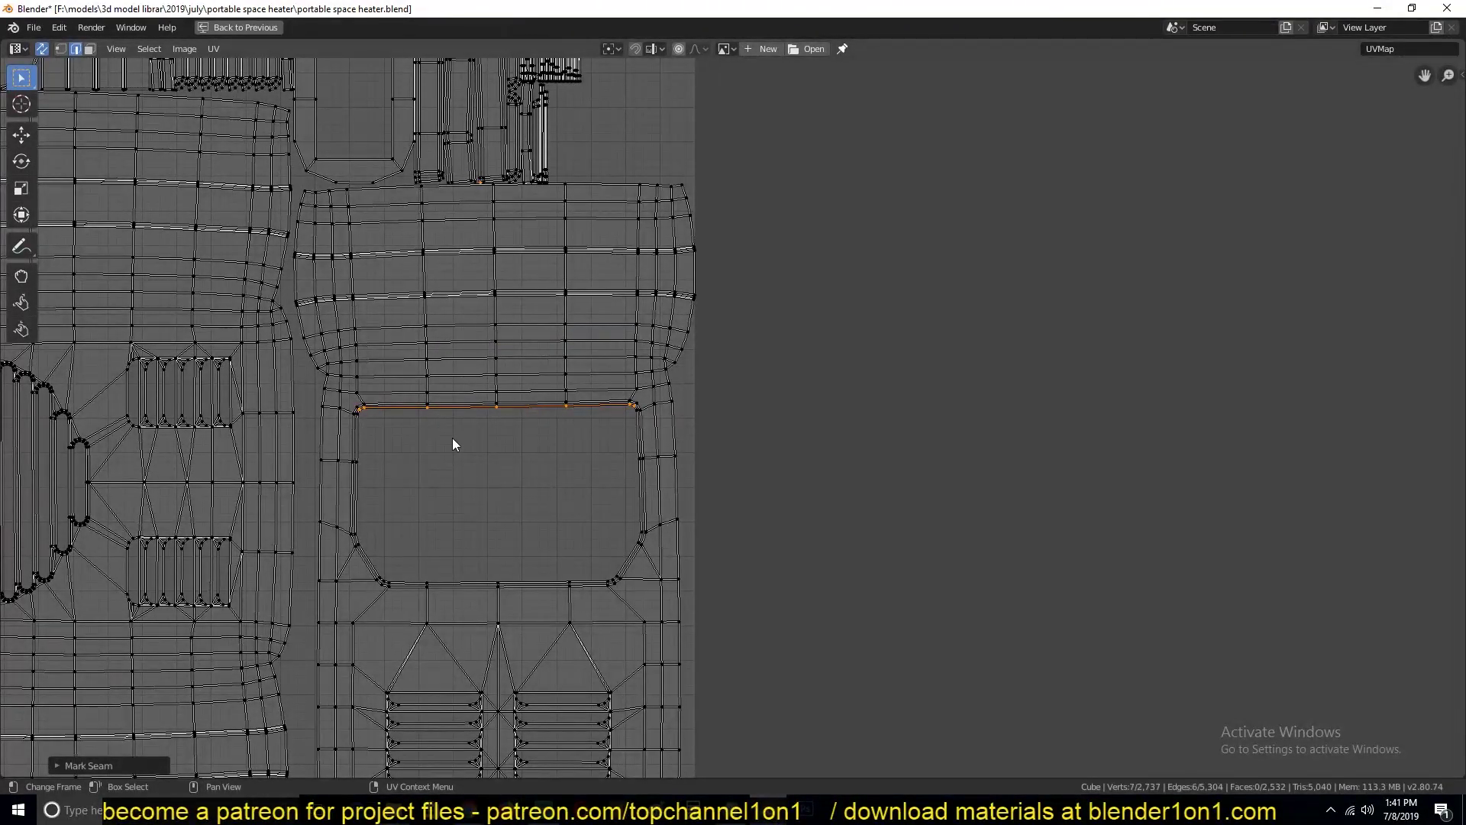
key("ctrl+e")
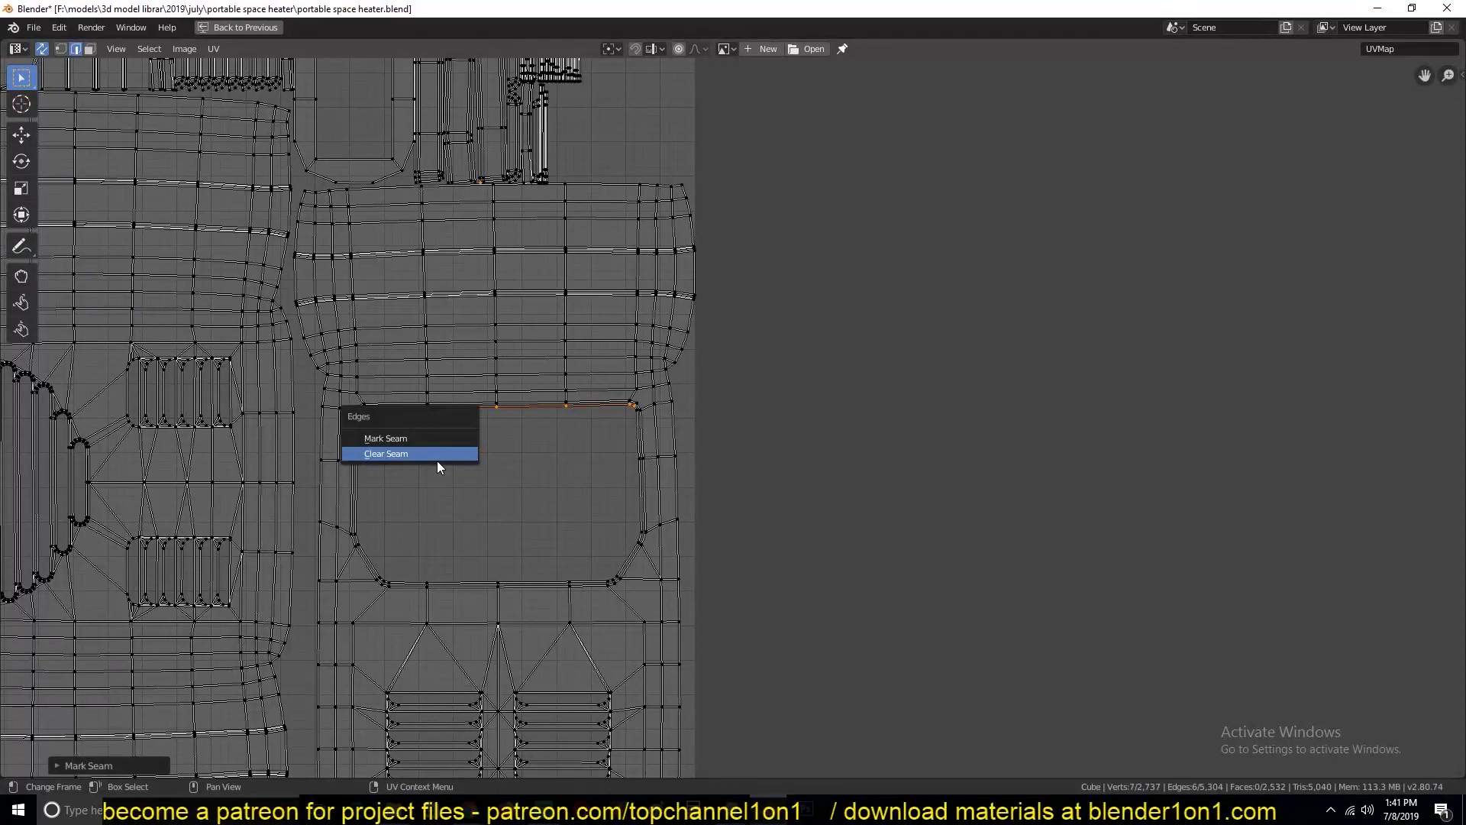
left_click(437, 461)
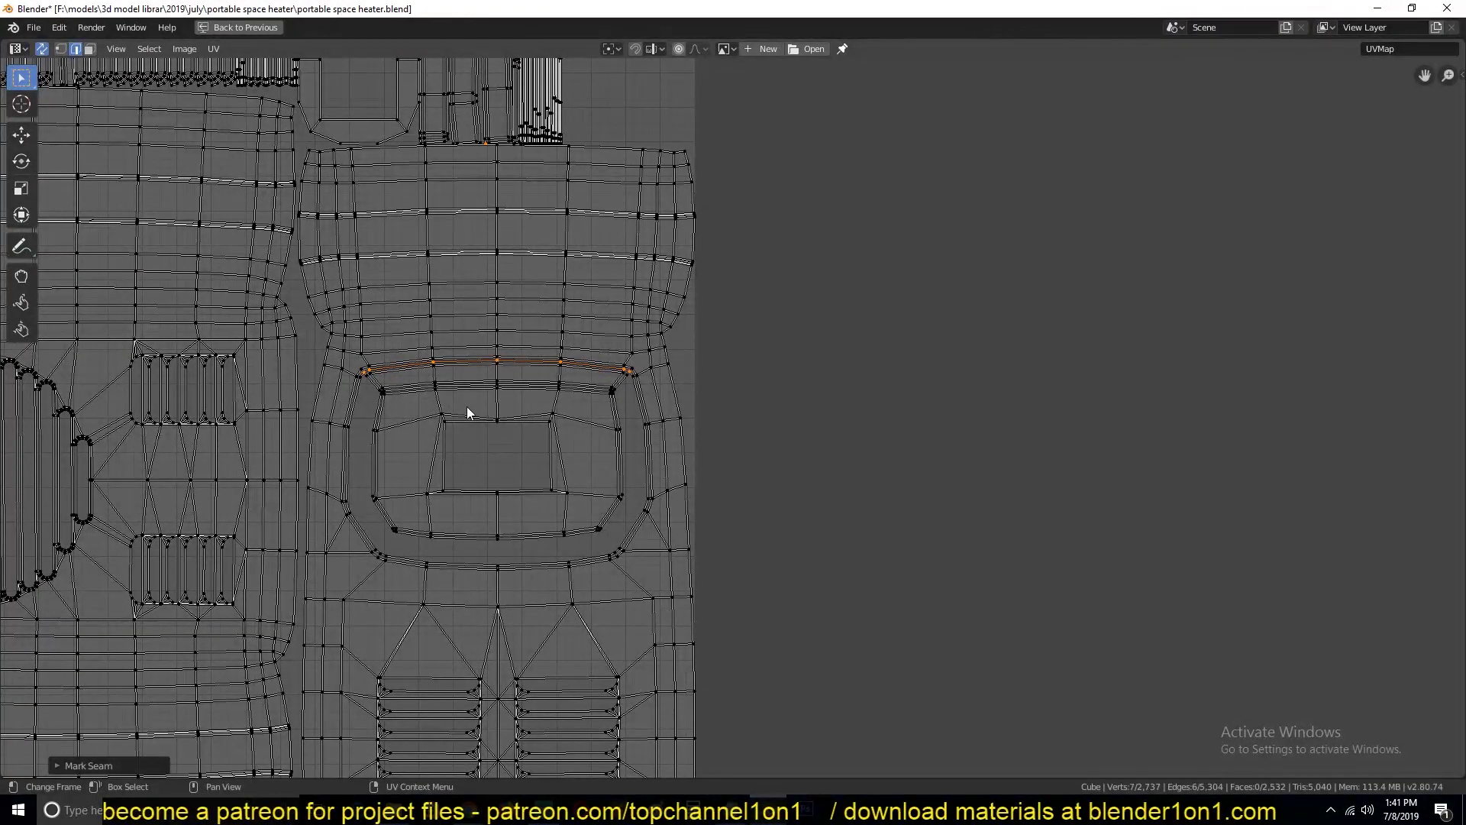
key("ctrl+e")
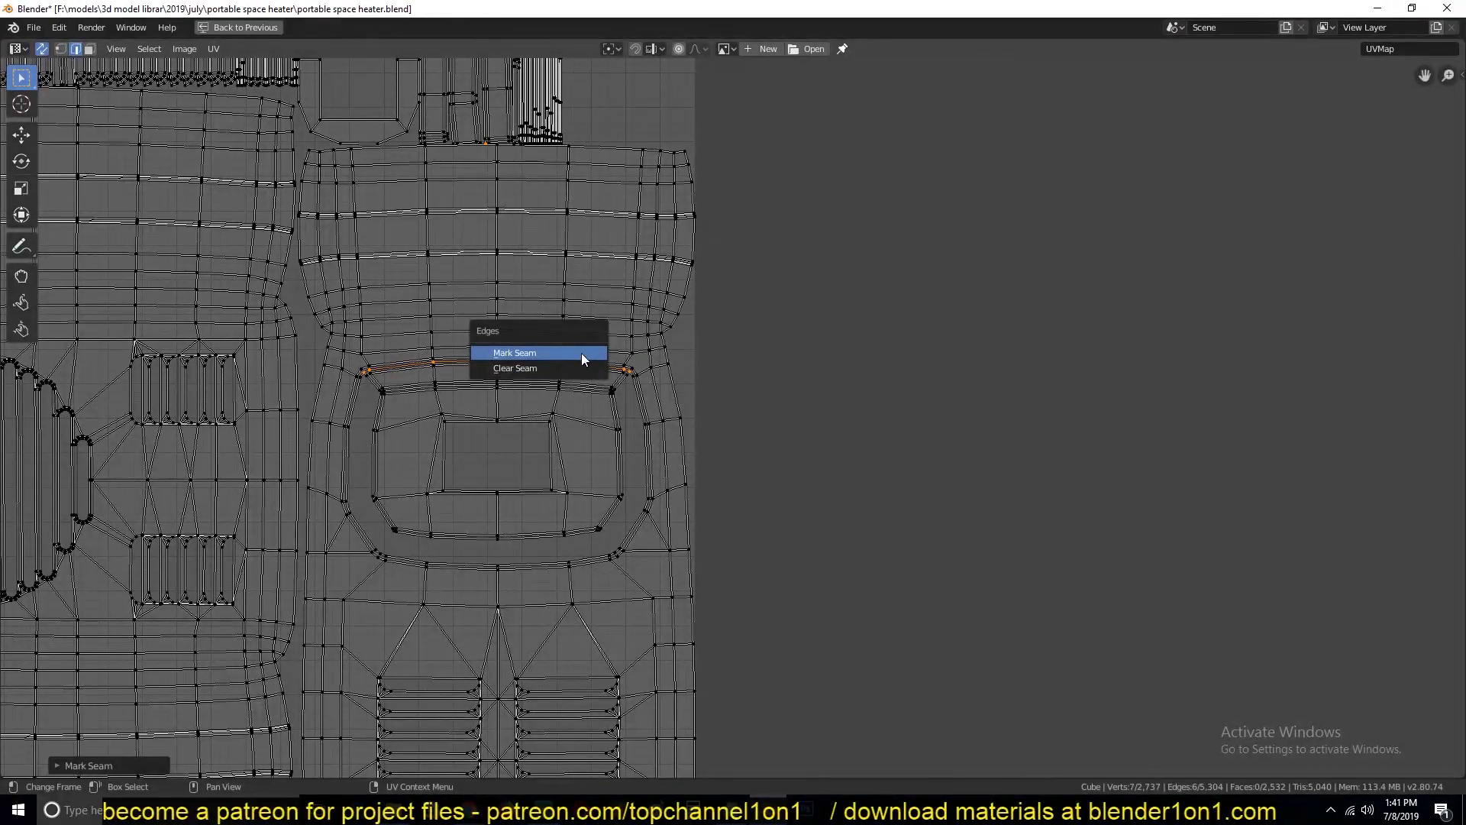
left_click(580, 353)
scroll(527, 427, "down", 4)
Mark the upper-left island's top edge loop as a seam.
scroll(616, 423, "up", 2)
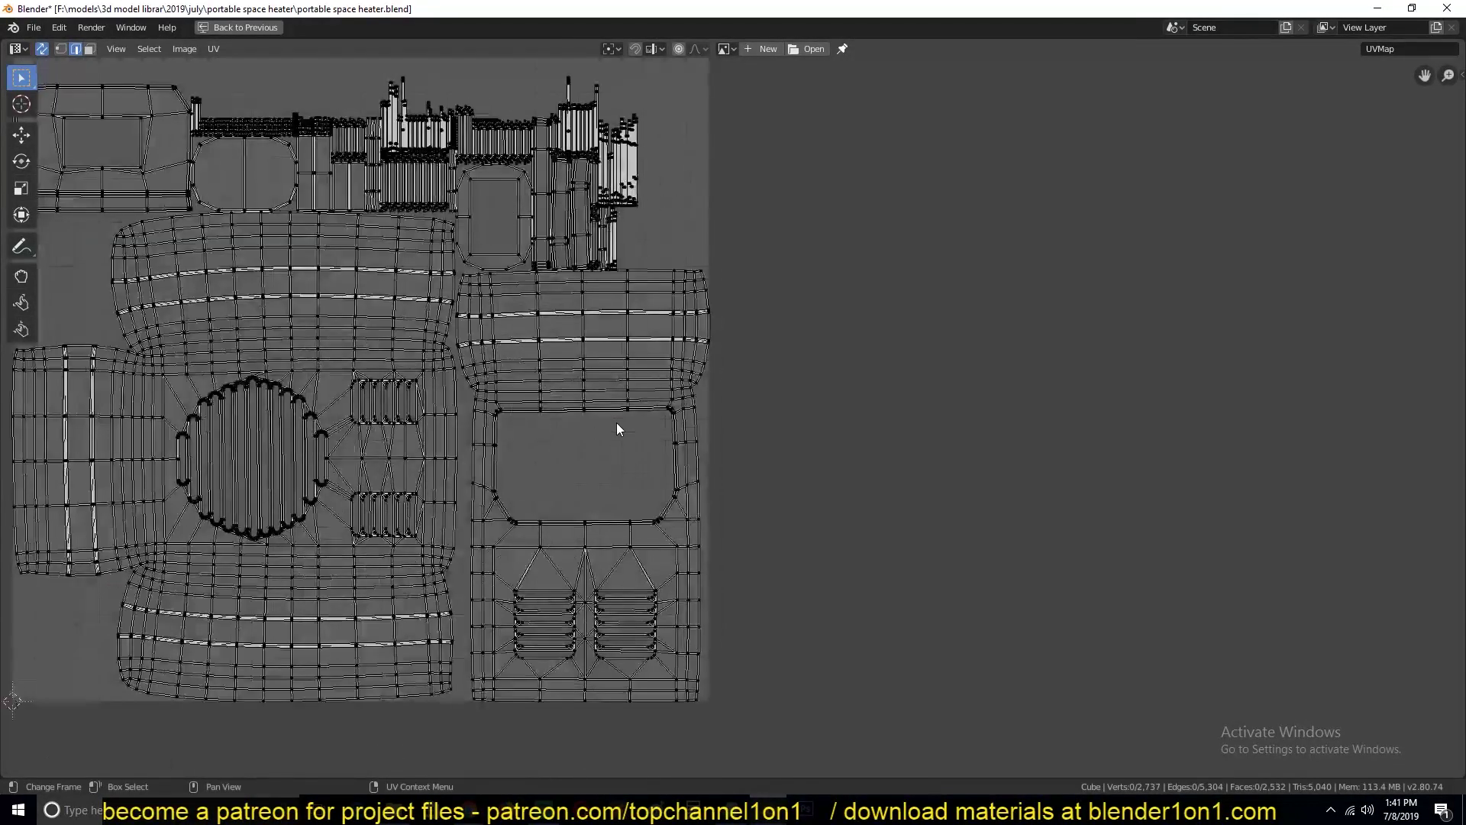
scroll(611, 451, "up", 1)
middle_click_drag(448, 428, 618, 504)
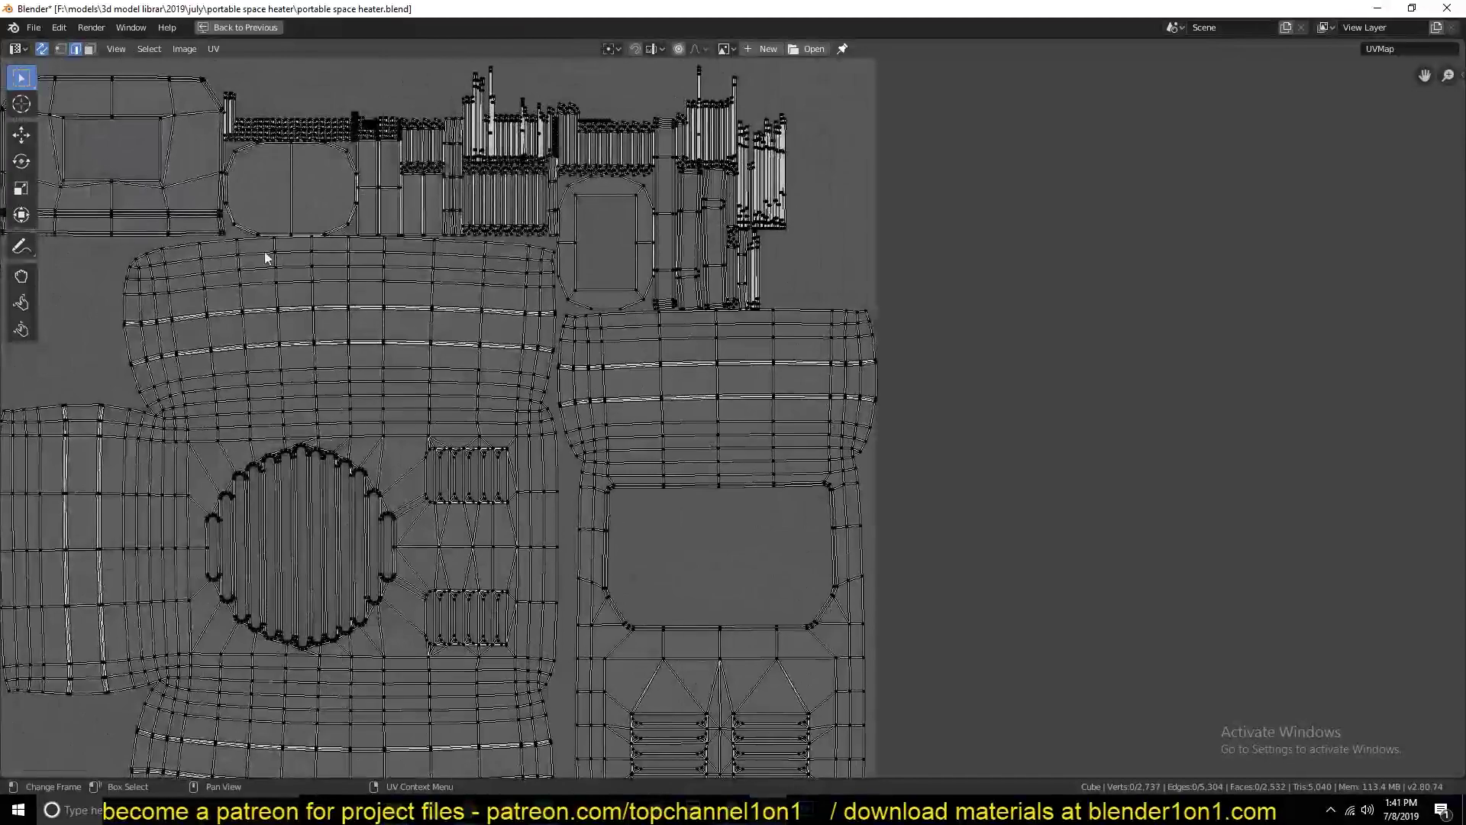
middle_click_drag(265, 252, 442, 389)
left_click(309, 199, "alt")
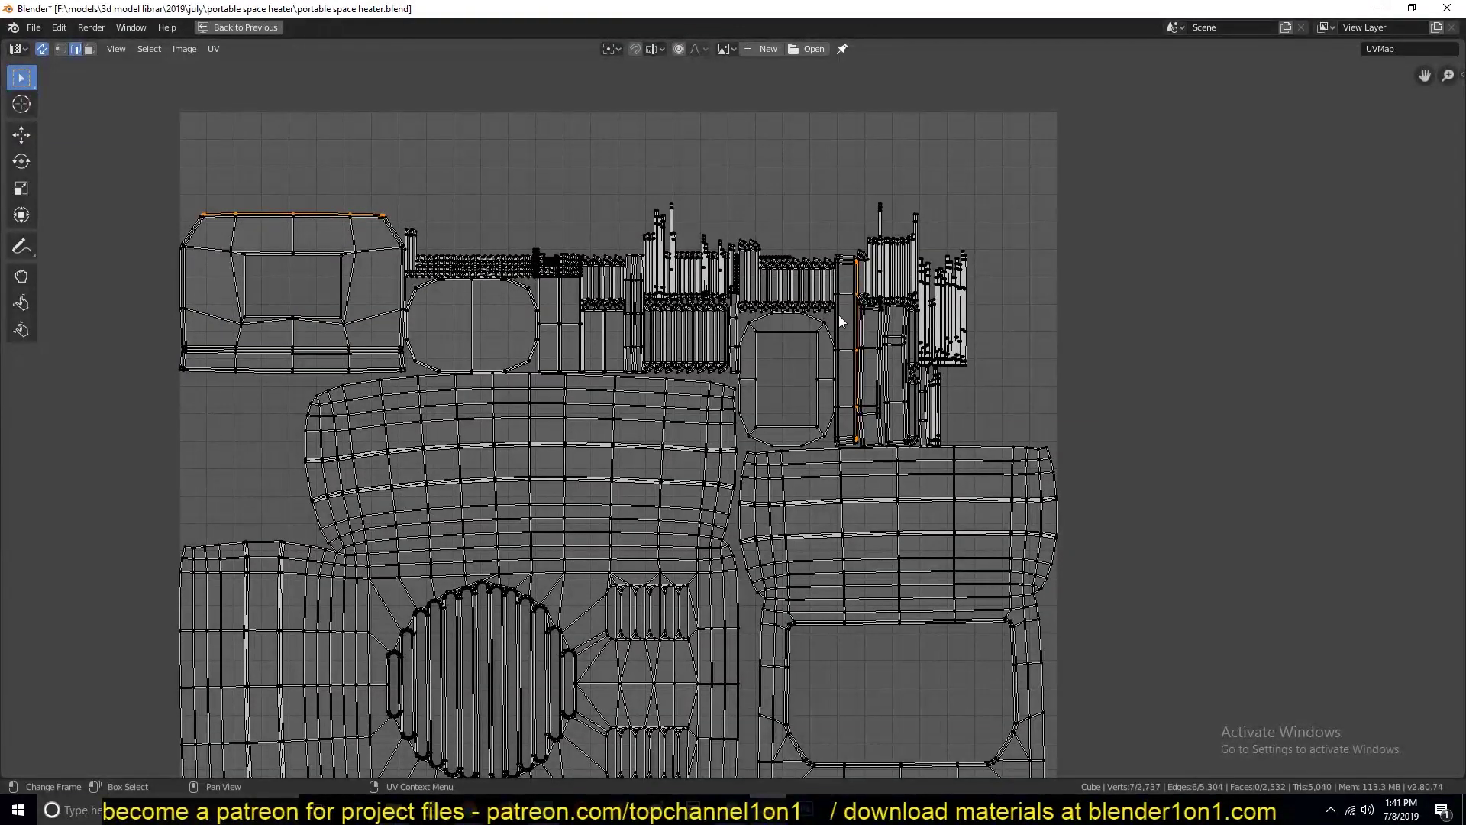
key("ctrl+e")
left_click(218, 285)
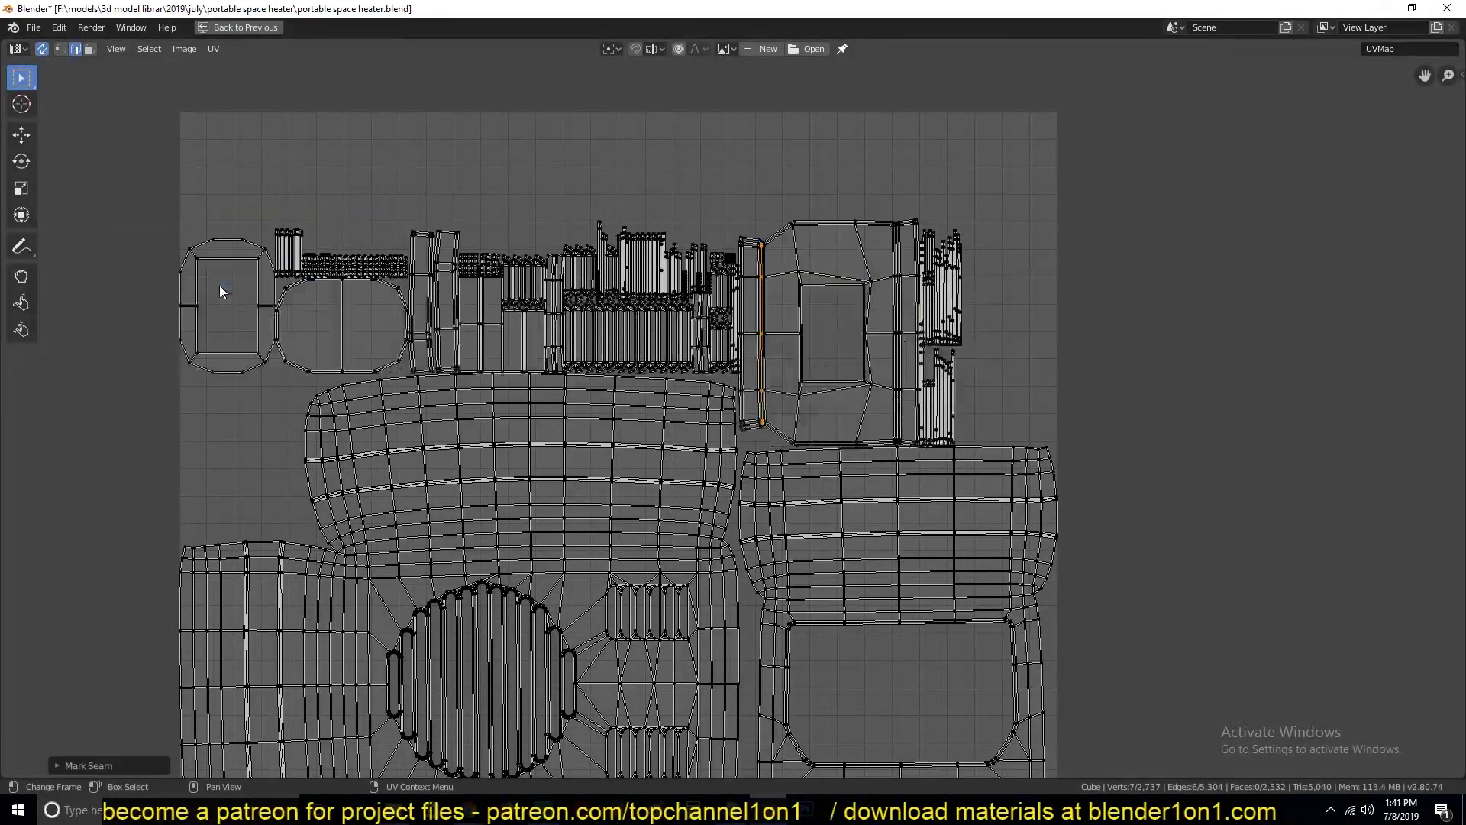
Select the island's left and right border loops.
left_click(737, 256, "alt")
left_click(742, 276, "alt")
scroll(756, 335, "down", 3)
middle_click_drag(809, 525, 785, 469)
scroll(786, 469, "up", 2)
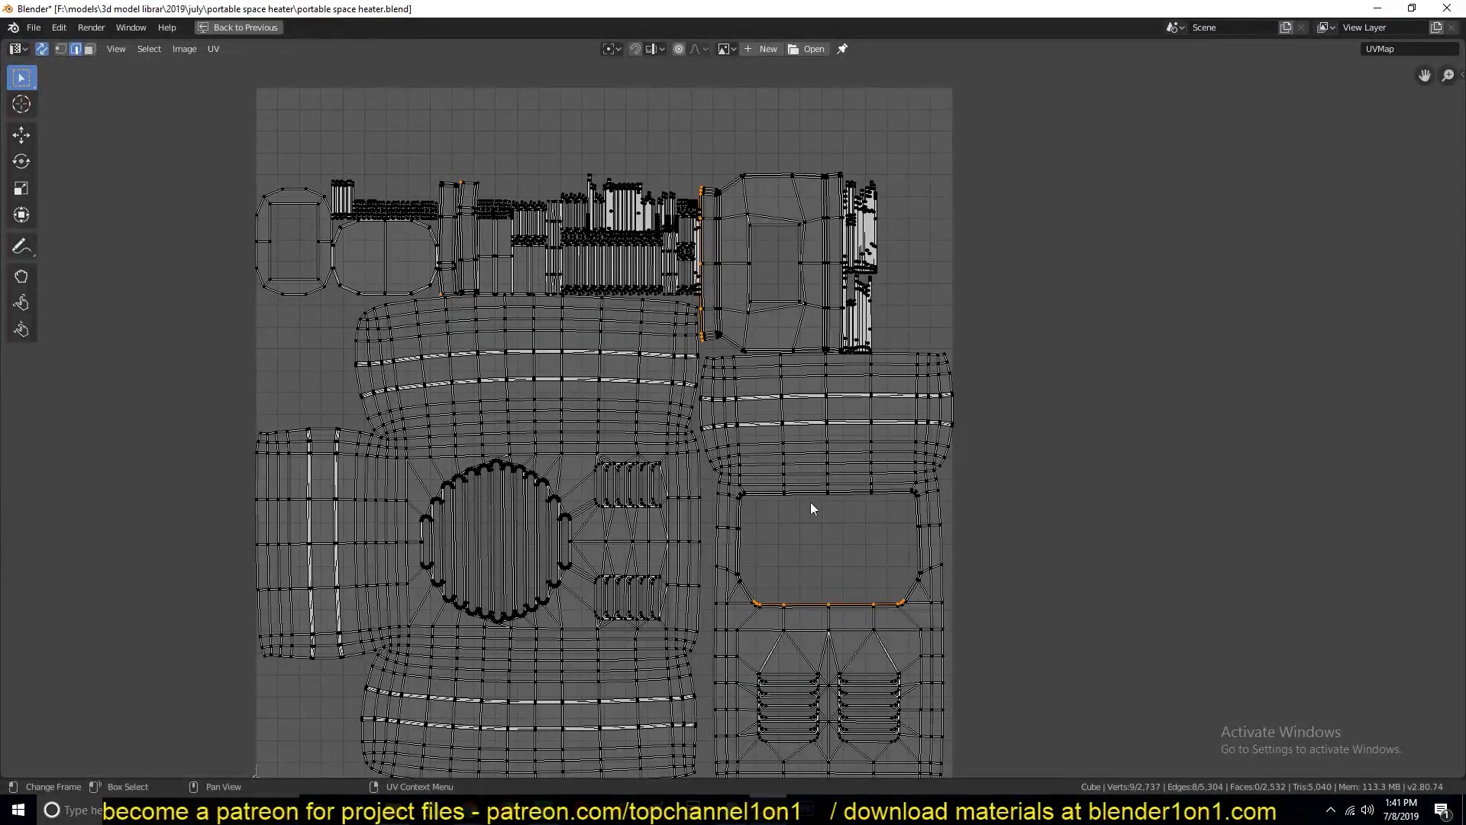
left_click(969, 564, "alt")
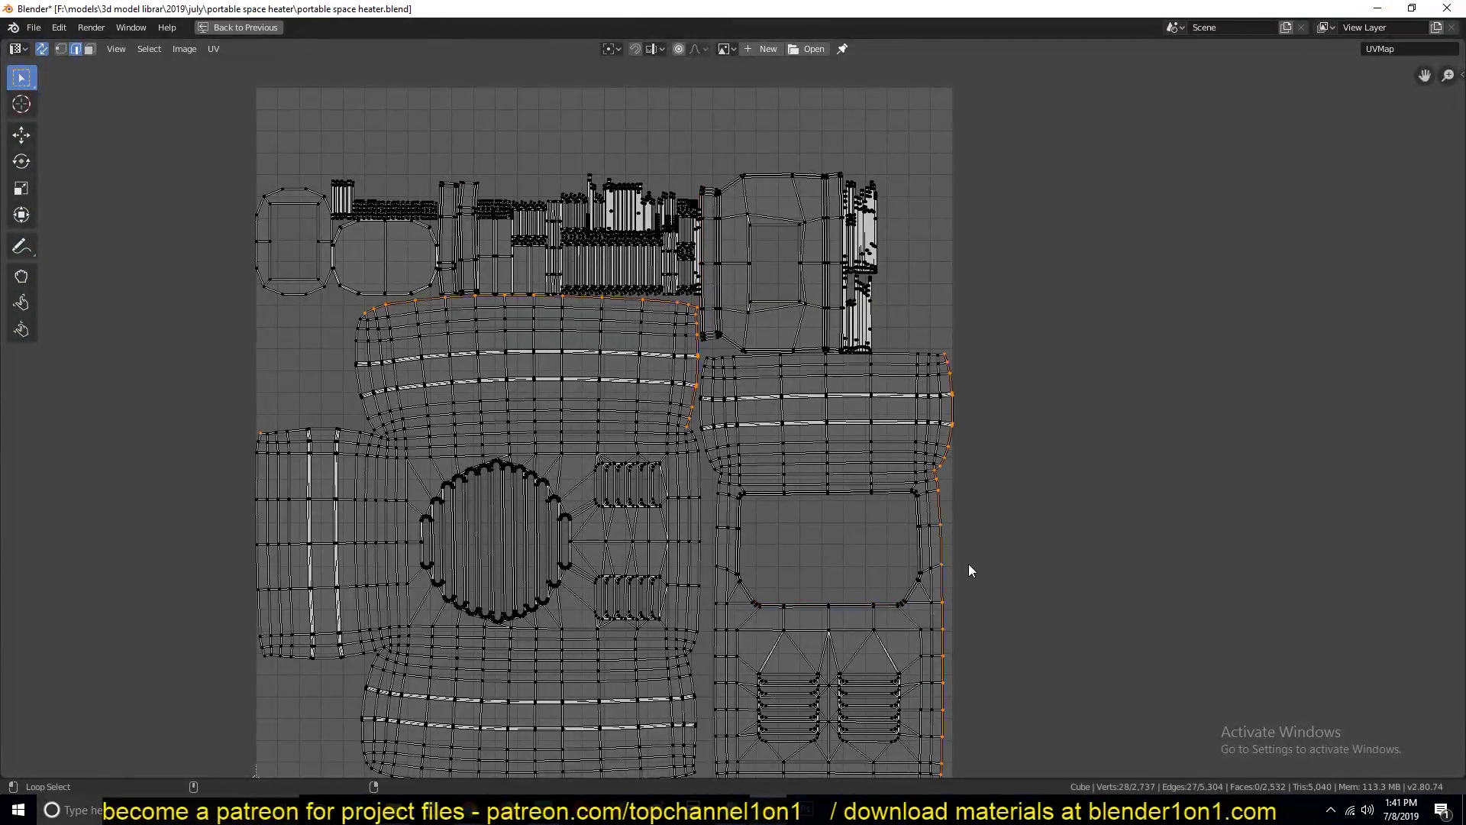
Select a short edge on the upper-left island and bring the top row into view.
scroll(645, 500, "down", 2)
left_click(513, 338, "alt")
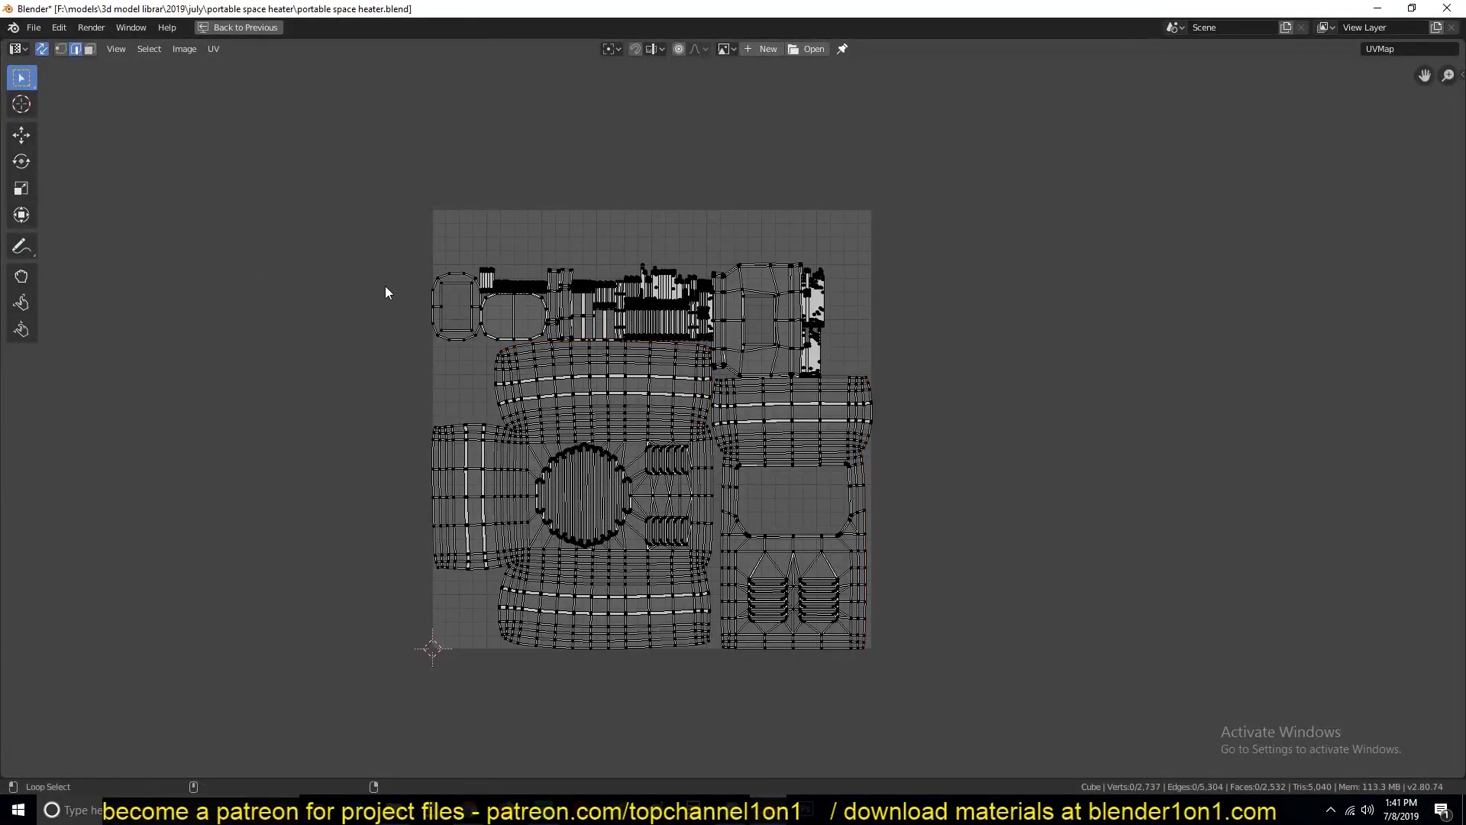
scroll(594, 379, "up", 8)
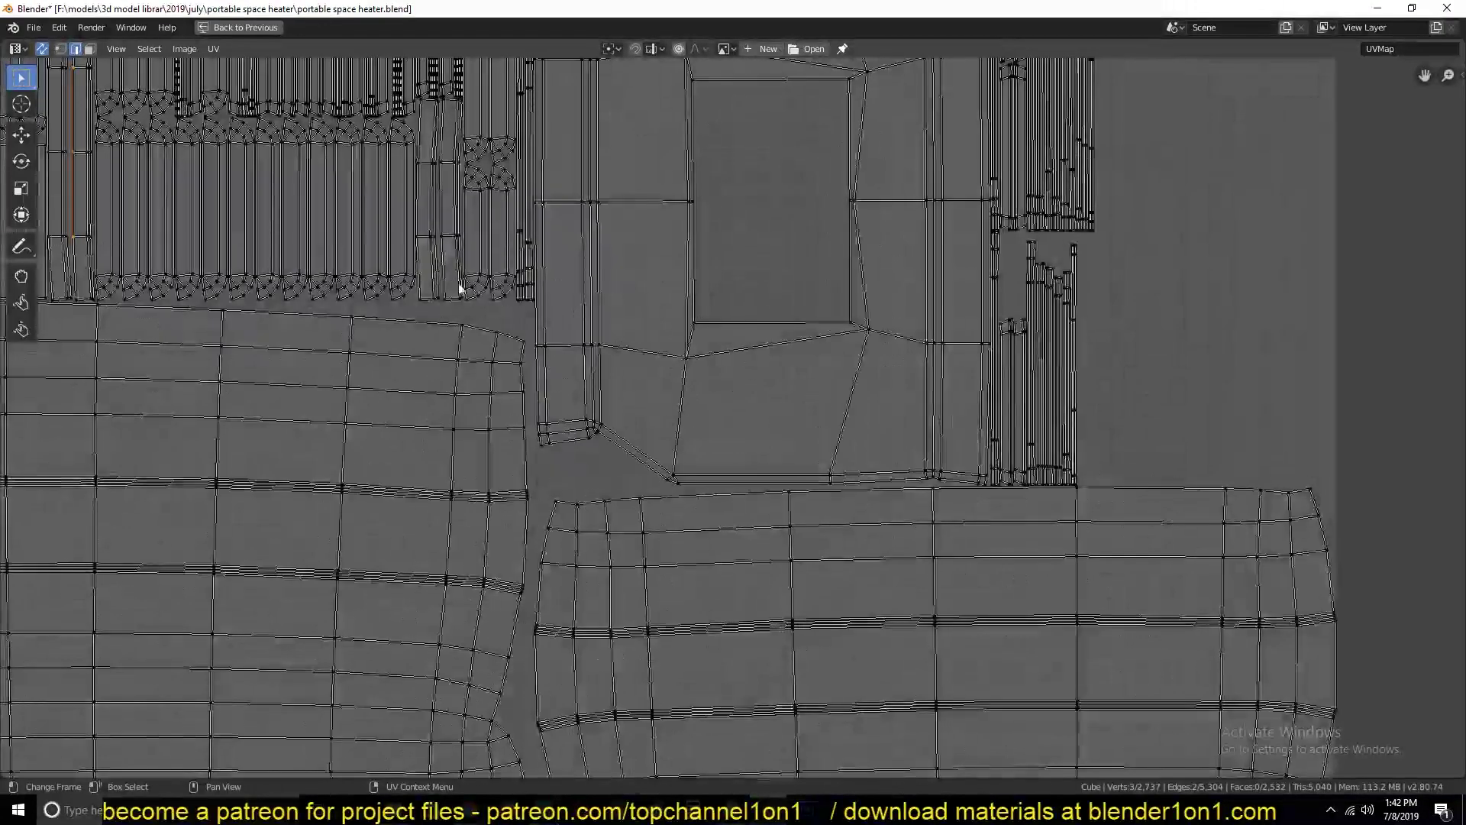
middle_click_drag(459, 289, 609, 420)
middle_click_drag(442, 386, 577, 386)
scroll(404, 272, "down", 1)
scroll(588, 138, "down", 2)
scroll(611, 220, "up", 2)
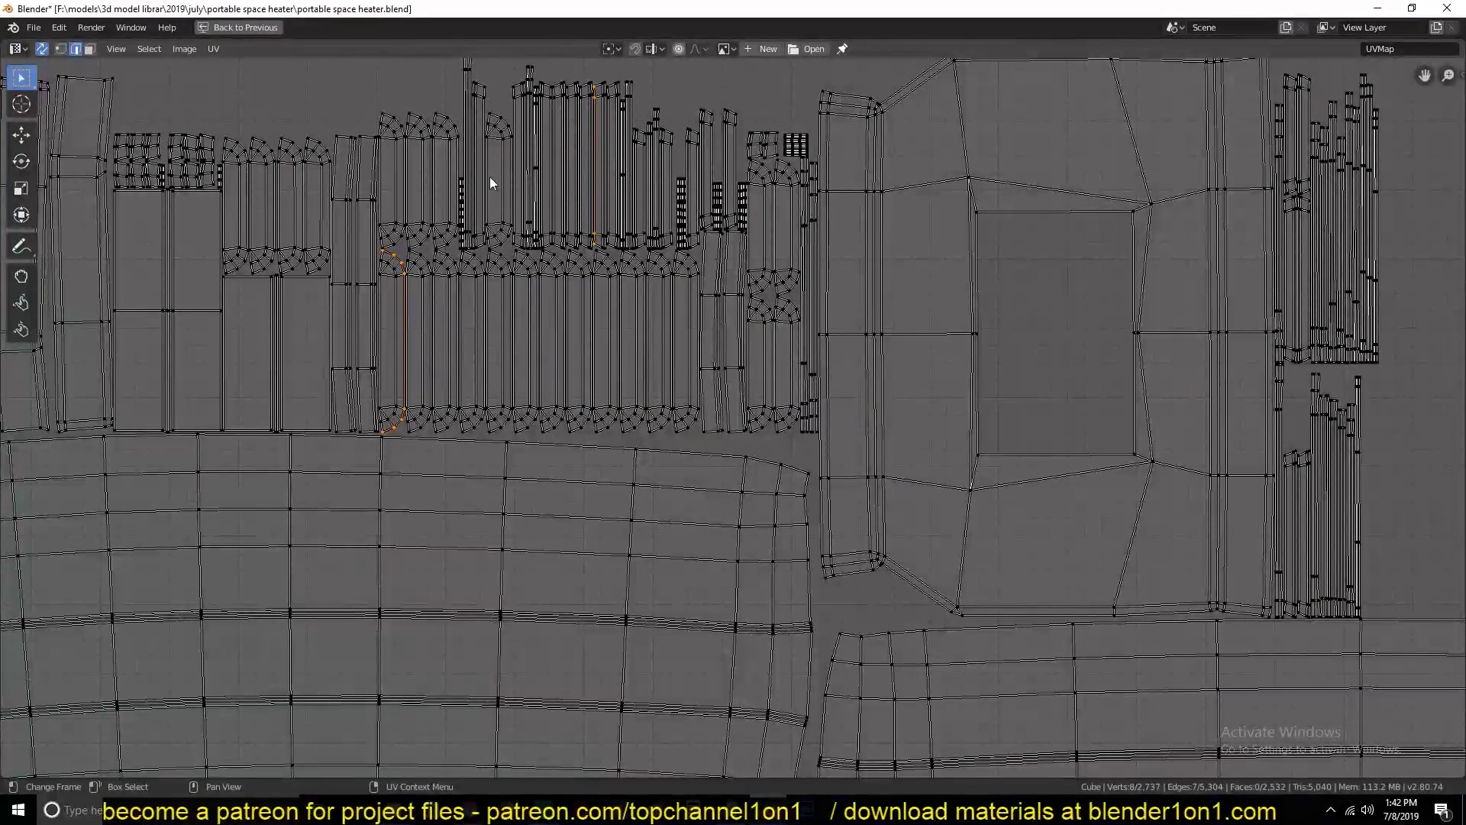
Select the vertical loops across the ribbed fin strip and mark them as seams.
scroll(521, 156, "up", 2)
left_click(373, 311, "alt+shift")
left_click(398, 312, "alt+shift")
left_click(473, 309, "alt+shift")
left_click(527, 313, "alt+shift")
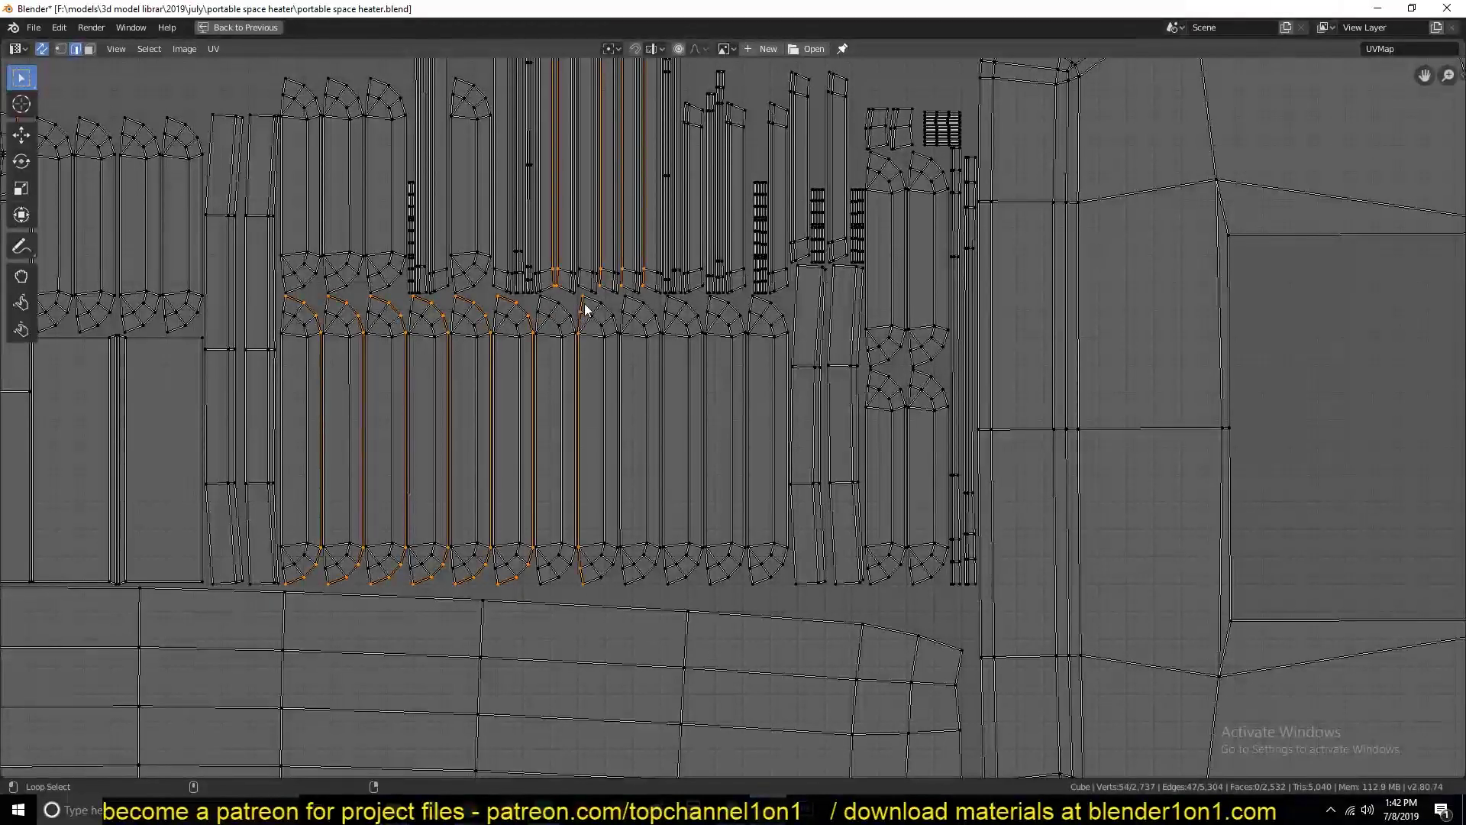
left_click(573, 314, "alt+shift")
left_click(658, 313, "alt+shift")
left_click(696, 313, "alt+shift")
left_click(737, 314, "alt+shift")
left_click(779, 317, "alt+shift")
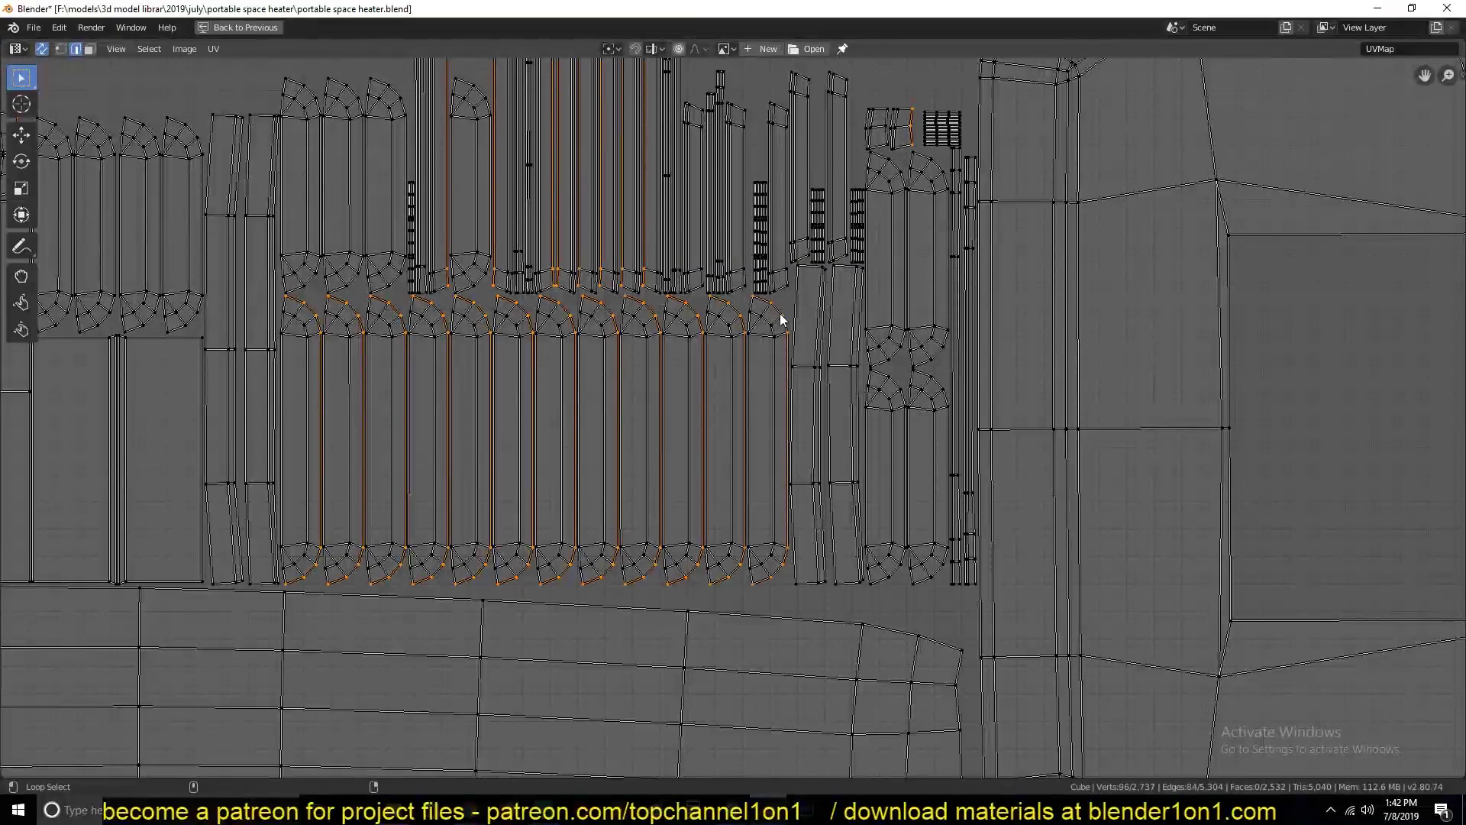
scroll(781, 320, "down", 6)
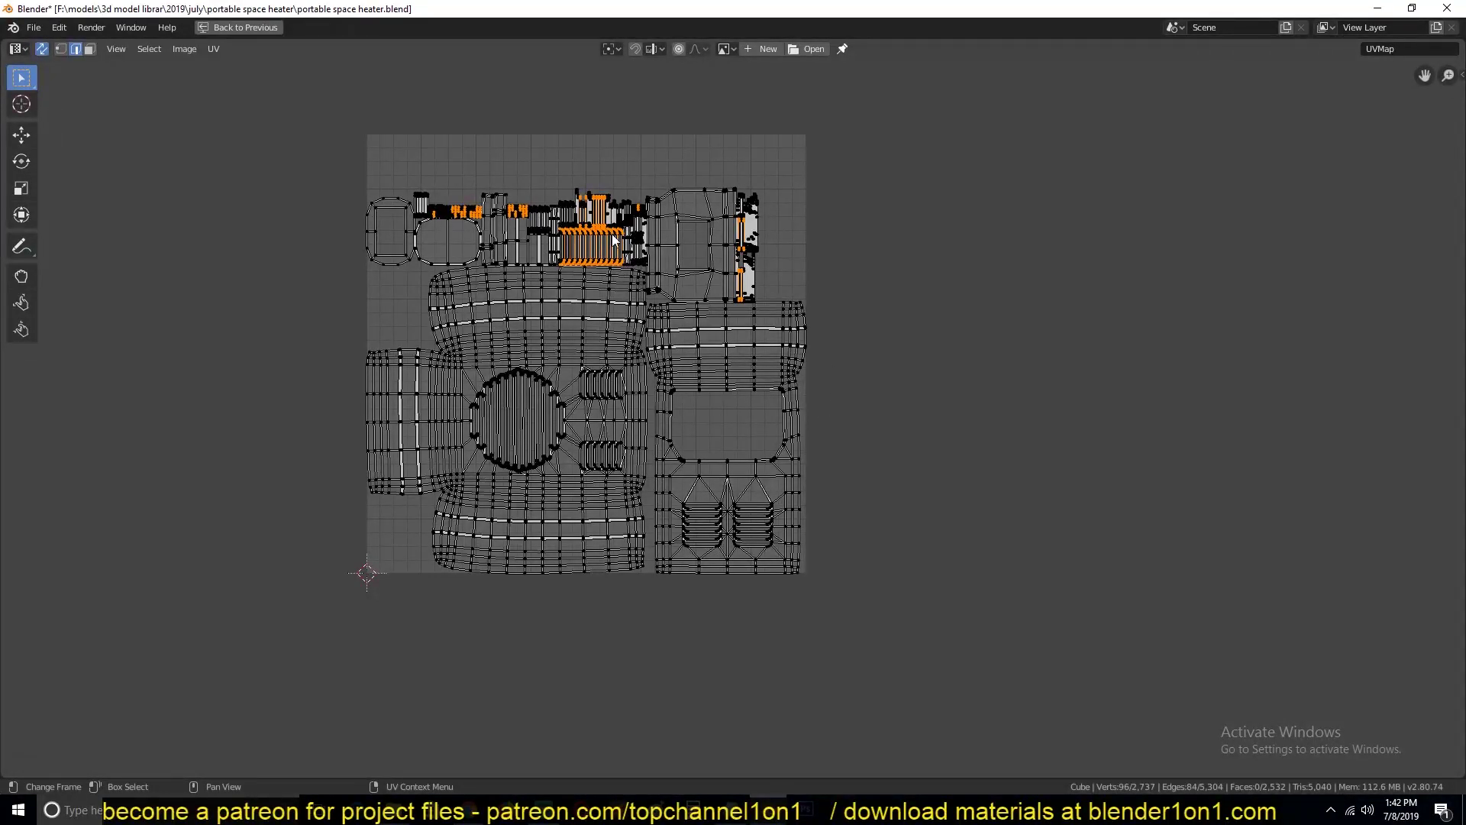
scroll(606, 242, "up", 2)
scroll(606, 387, "up", 2)
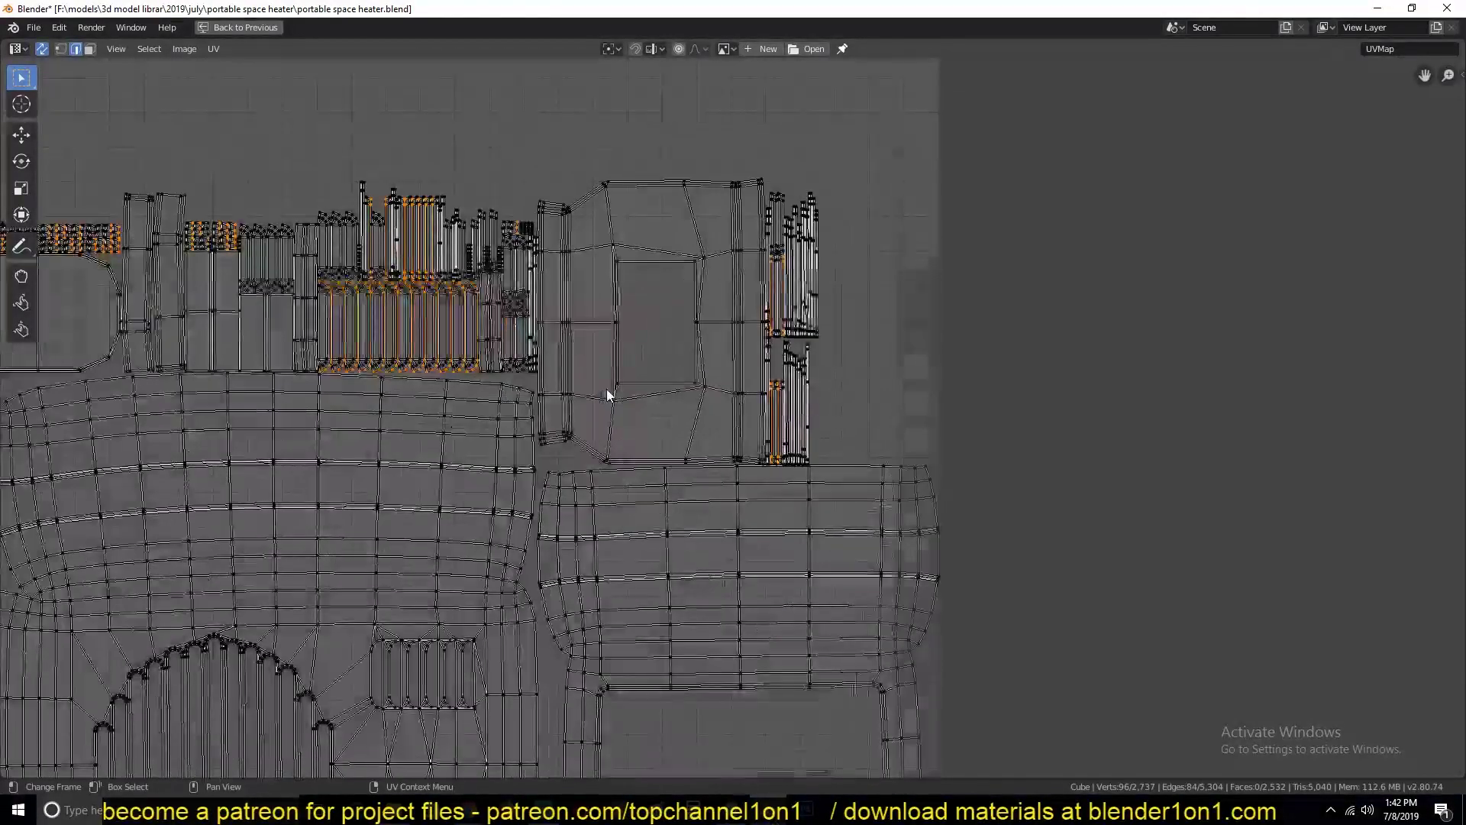
key("ctrl+e")
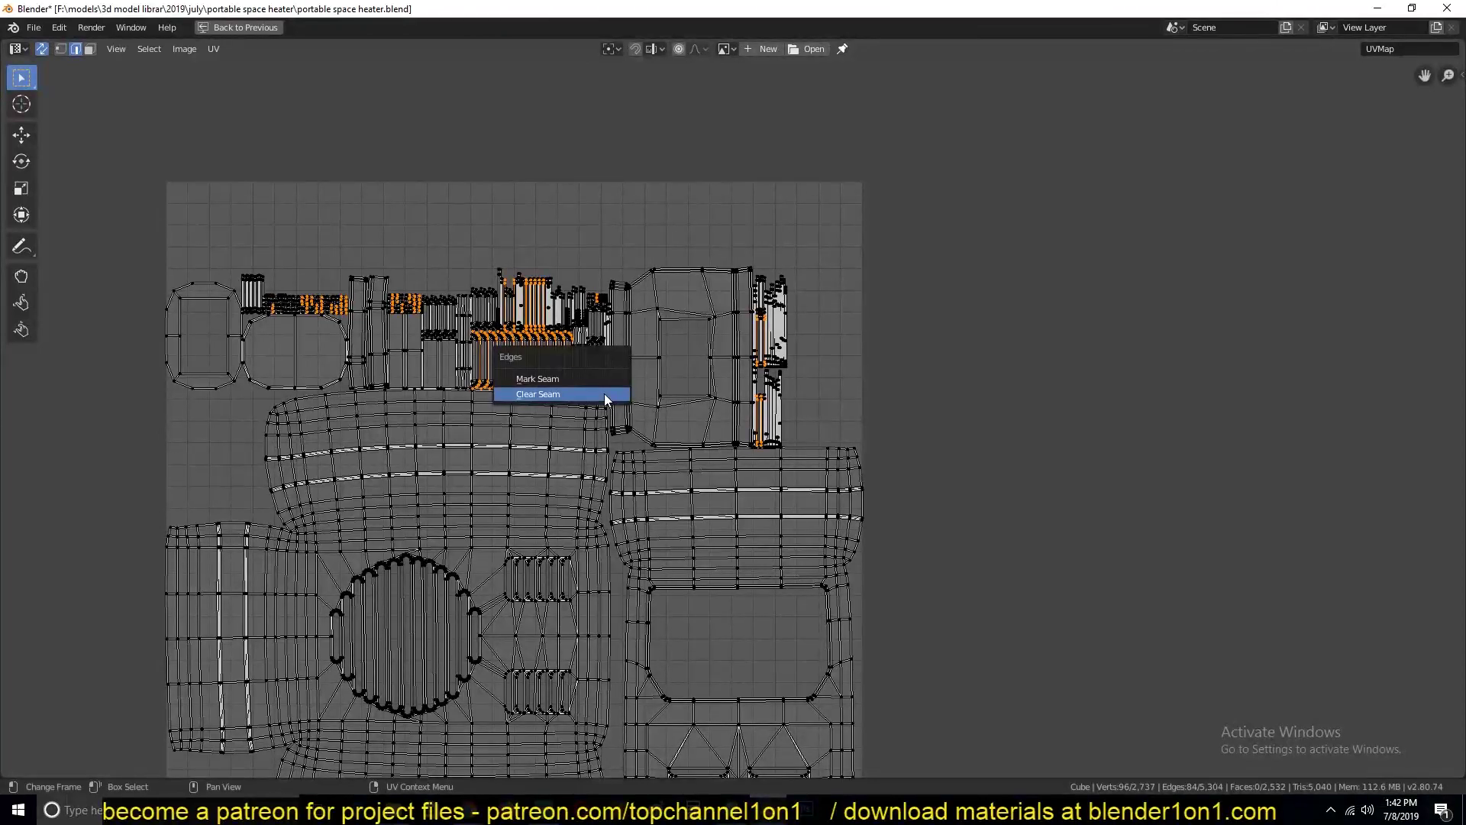
left_click(565, 379)
scroll(435, 337, "up", 5)
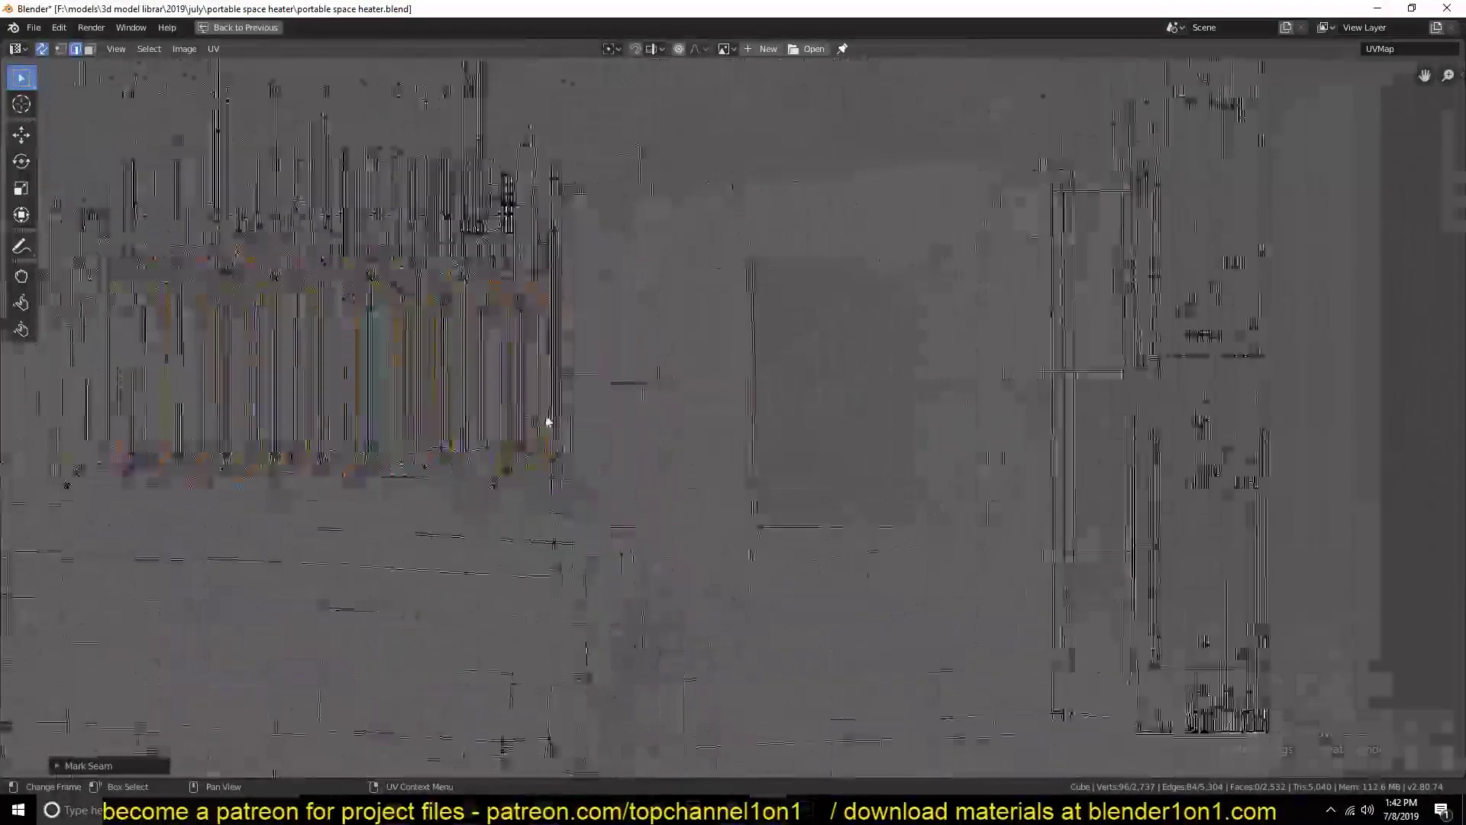
Clear the selection and pick the short edges in the first six fin caps.
left_click(369, 277)
scroll(343, 278, "up", 2)
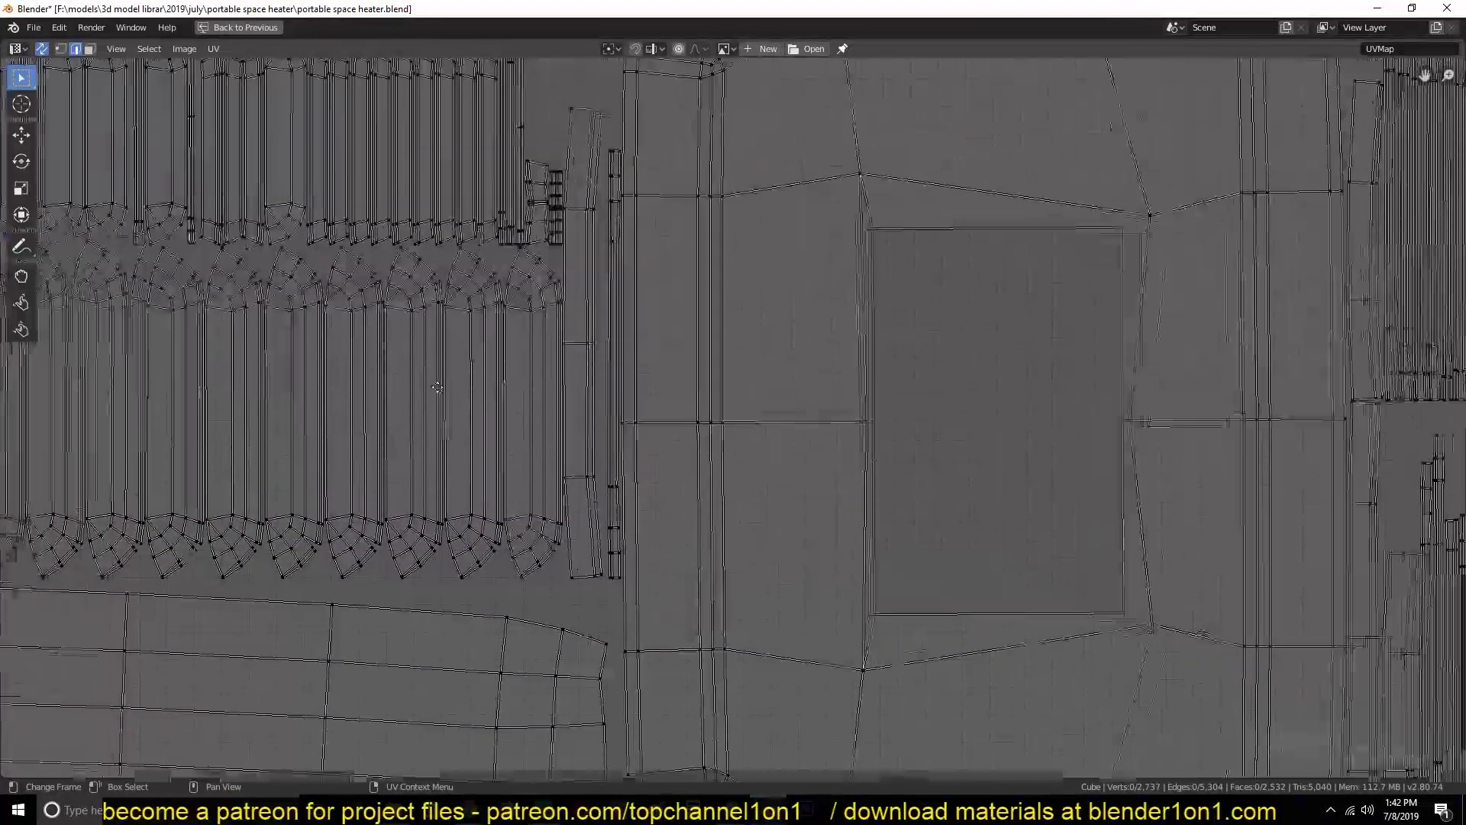
middle_click_drag(417, 361, 487, 412)
left_click(436, 323, "alt")
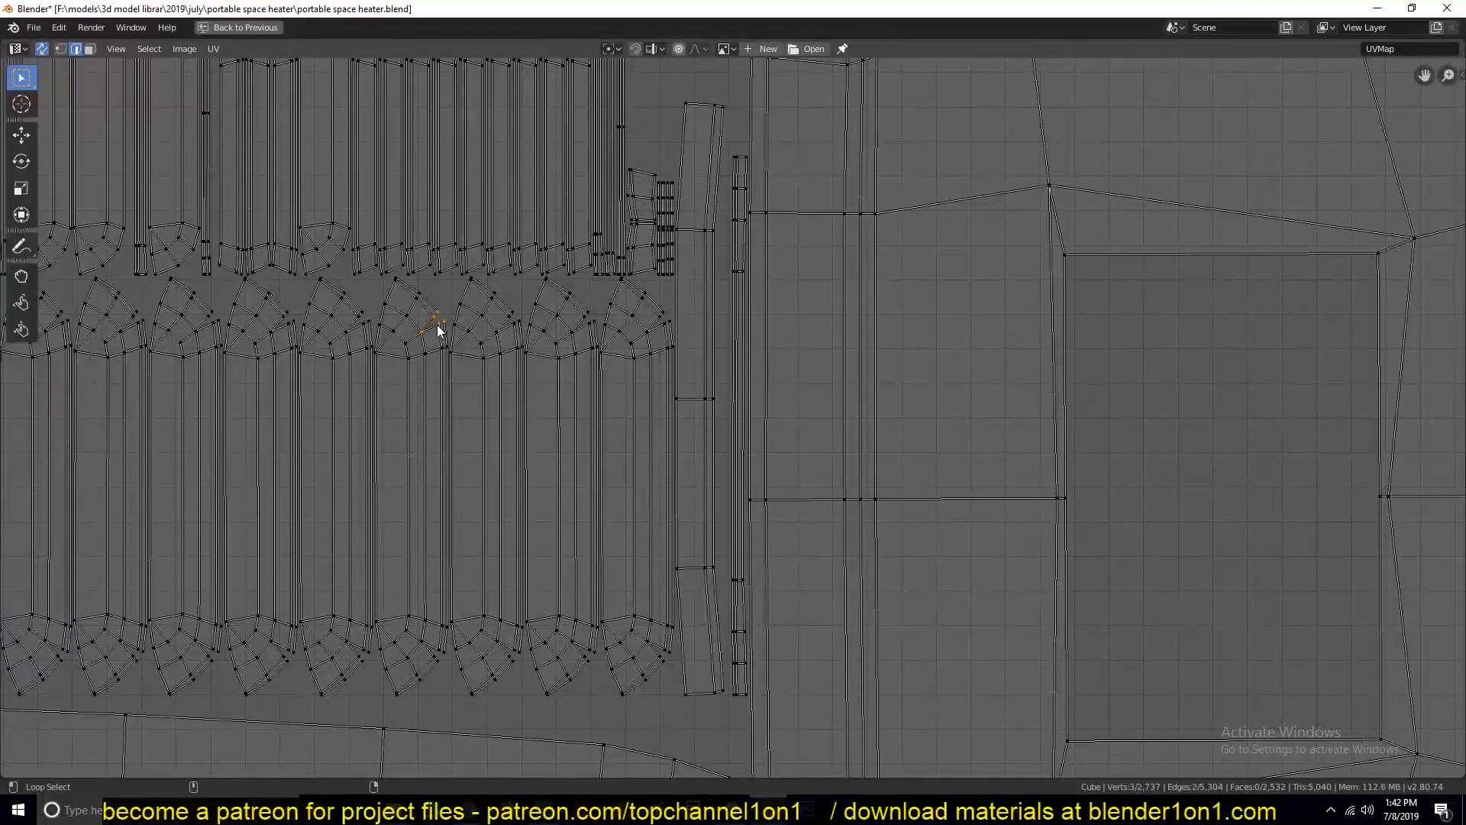
left_click(511, 327, "alt+shift")
left_click(584, 326, "alt+shift")
left_click(657, 328, "alt+shift")
left_click(356, 327, "alt+shift")
left_click(281, 327, "alt+shift")
Add the short edges of the remaining top fin caps along the row.
middle_click_drag(309, 405, 506, 427)
left_click(398, 350, "alt+shift")
left_click(321, 350, "alt+shift")
left_click(251, 350, "alt+shift")
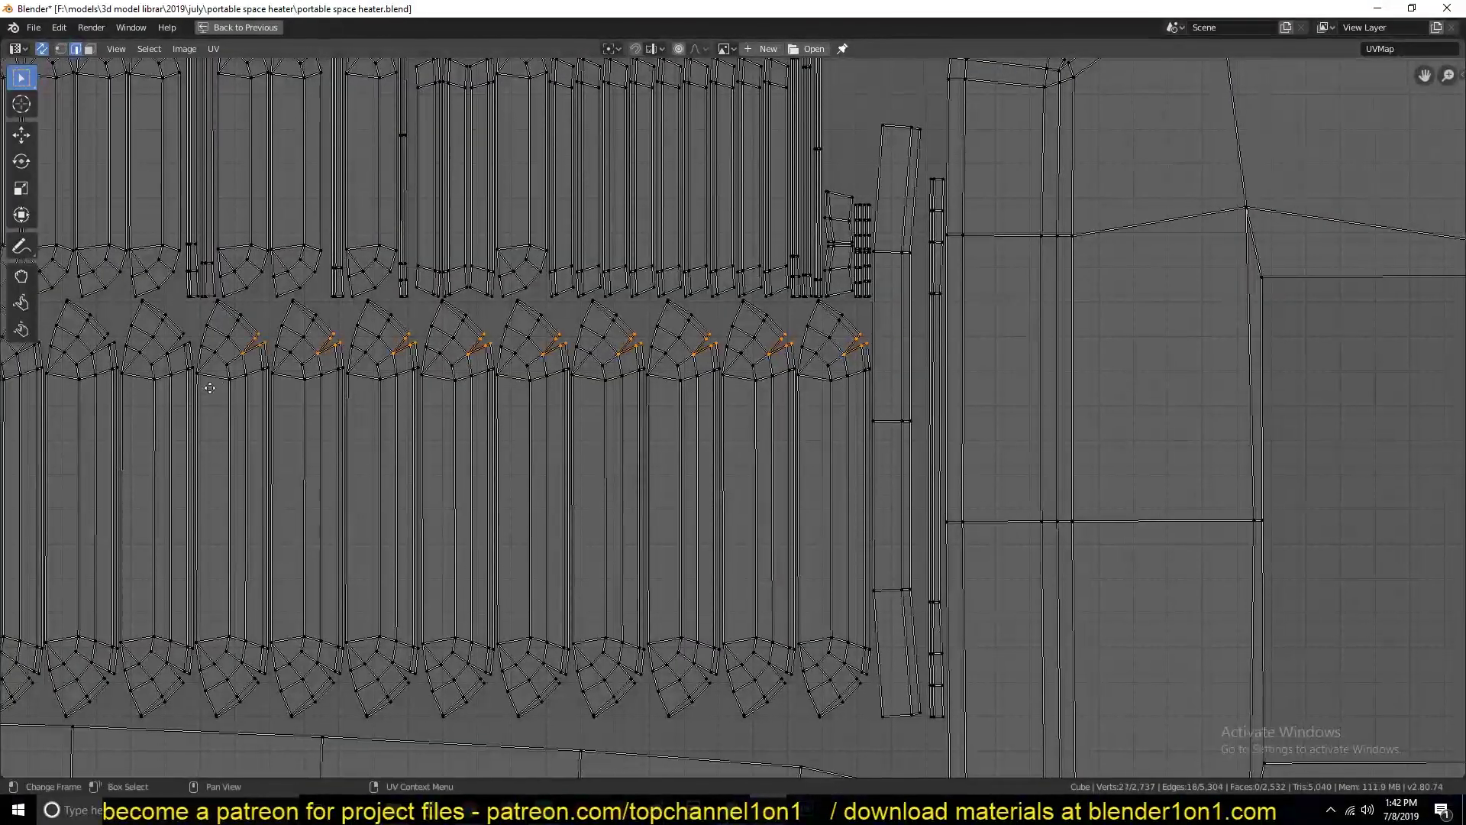
middle_click_drag(205, 387, 427, 349)
left_click(313, 316, "alt+shift")
left_click(395, 314, "alt+shift")
left_click(249, 317, "alt+shift")
Add the short edges of the first, second and fourth bottom fin caps.
middle_click_drag(285, 696, 289, 564)
left_click(247, 506, "alt+shift")
left_click(321, 507, "alt+shift")
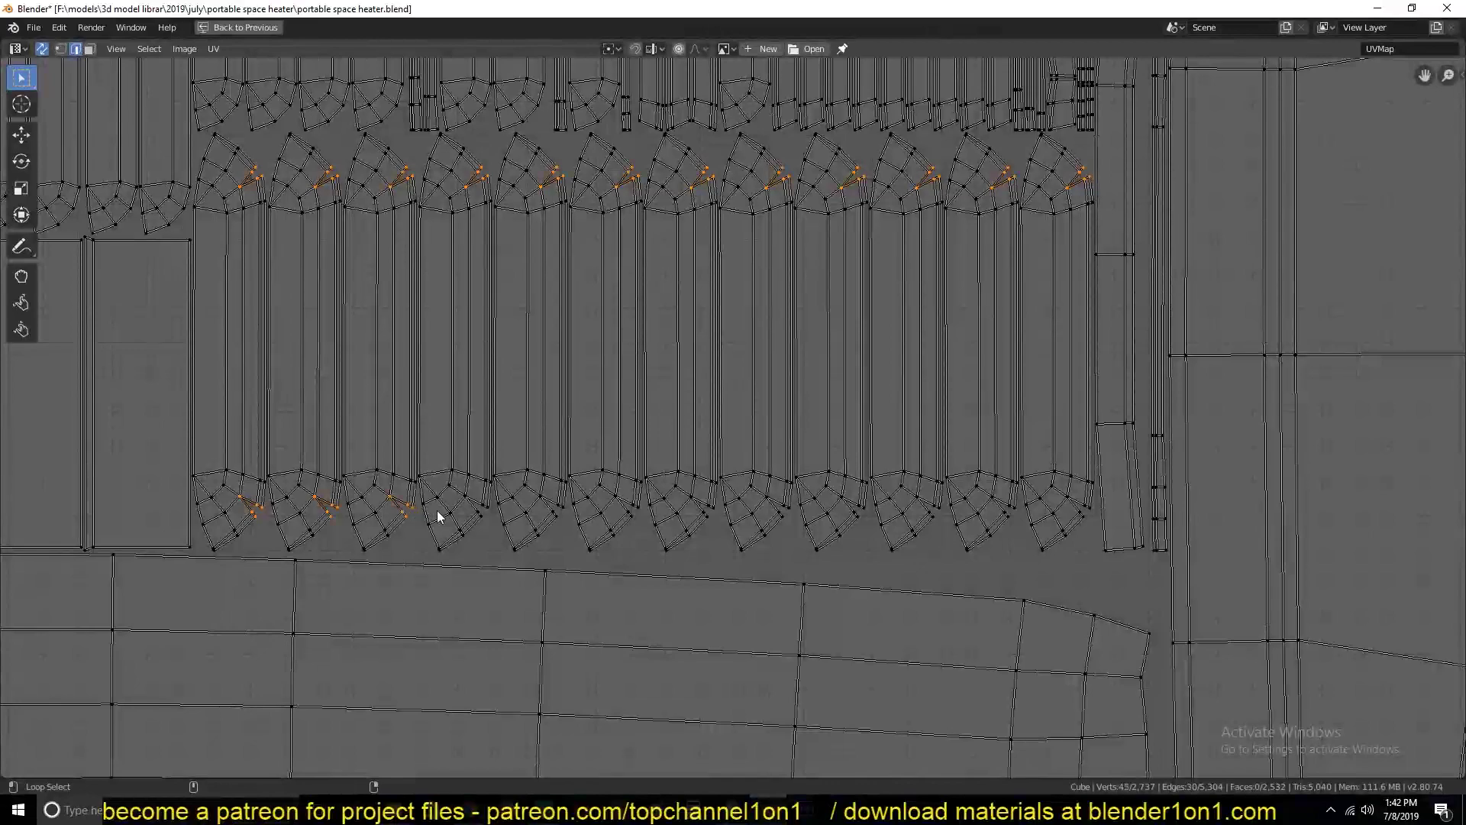
left_click(474, 505, "alt+shift")
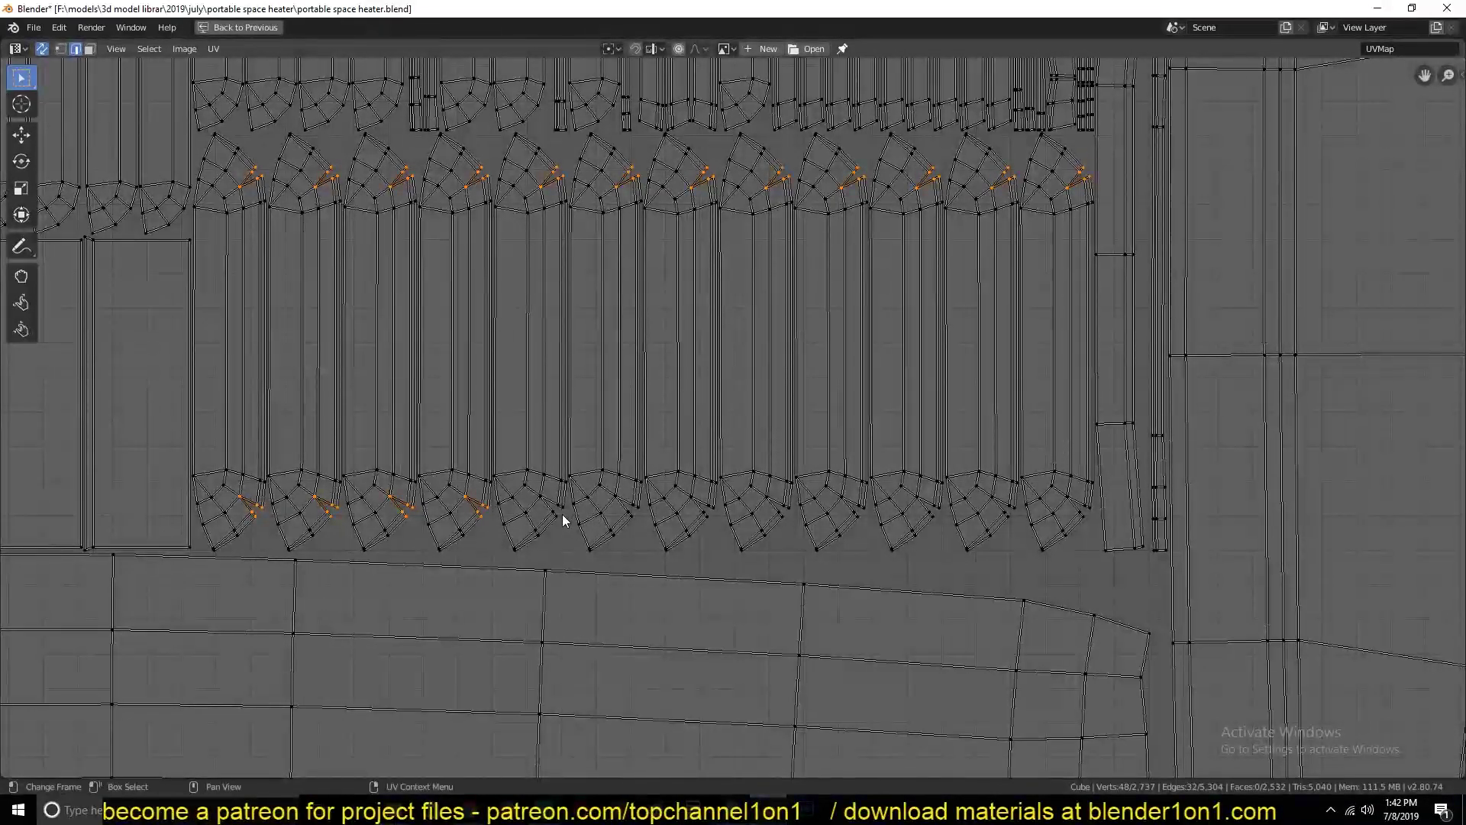